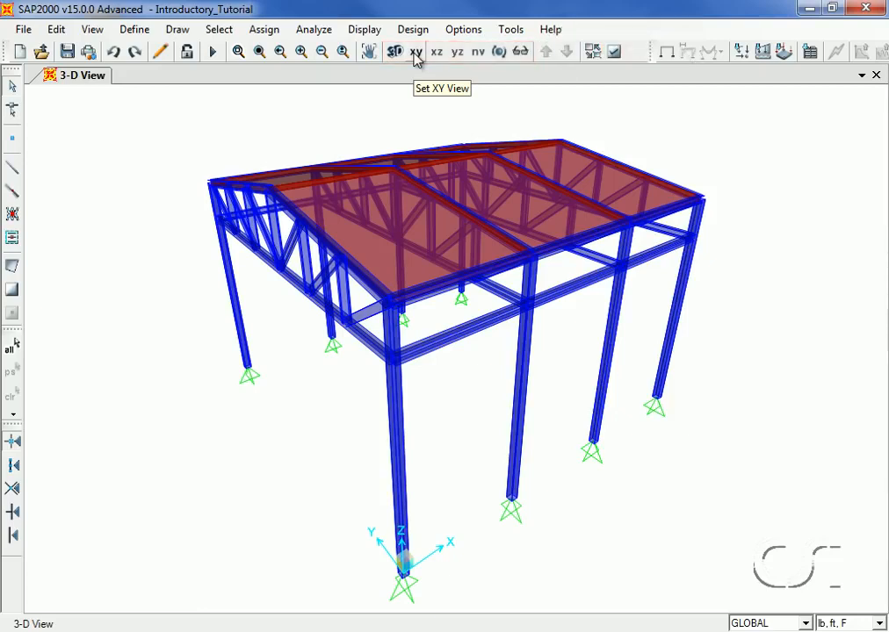
left_click(176, 31)
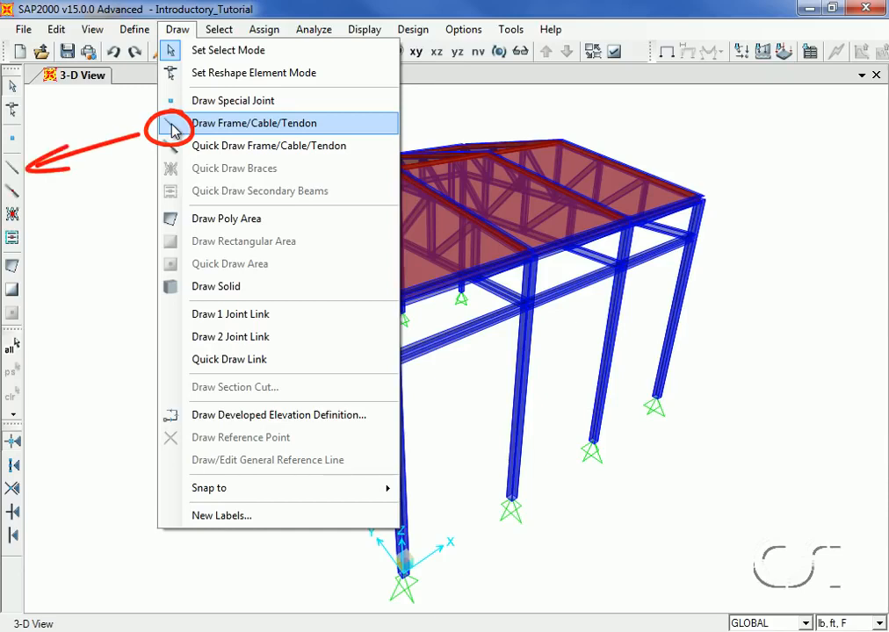
mouse_move(141, 36)
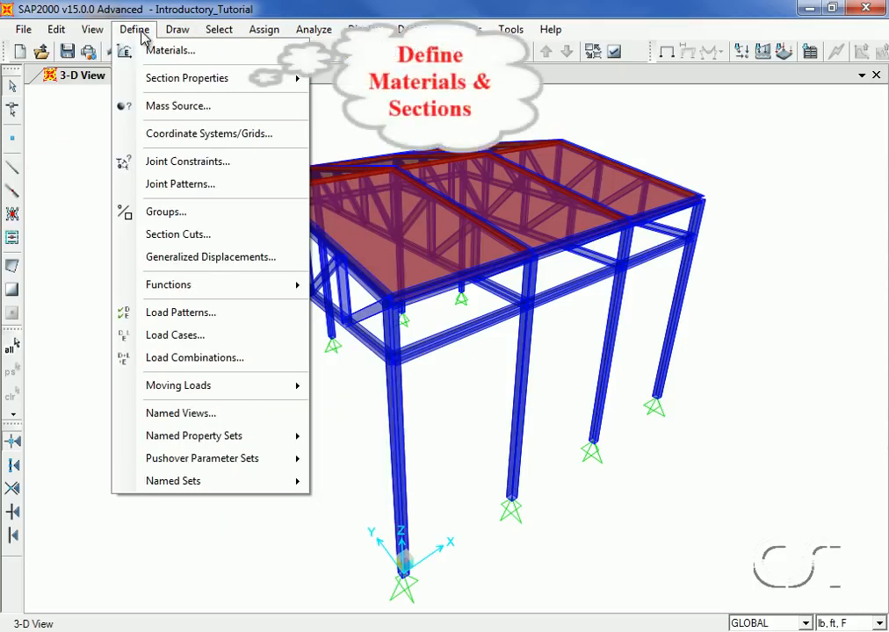
mouse_move(173, 34)
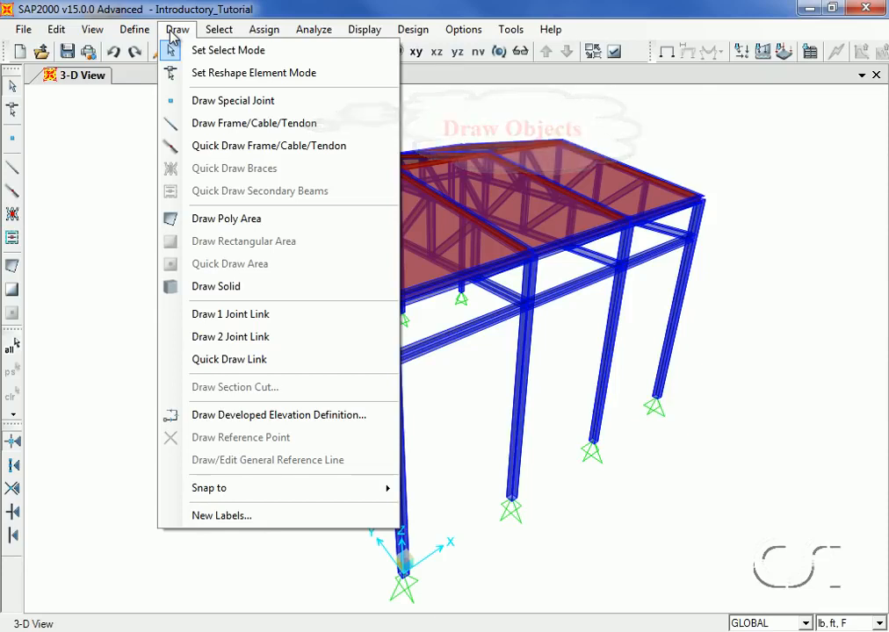
mouse_move(211, 37)
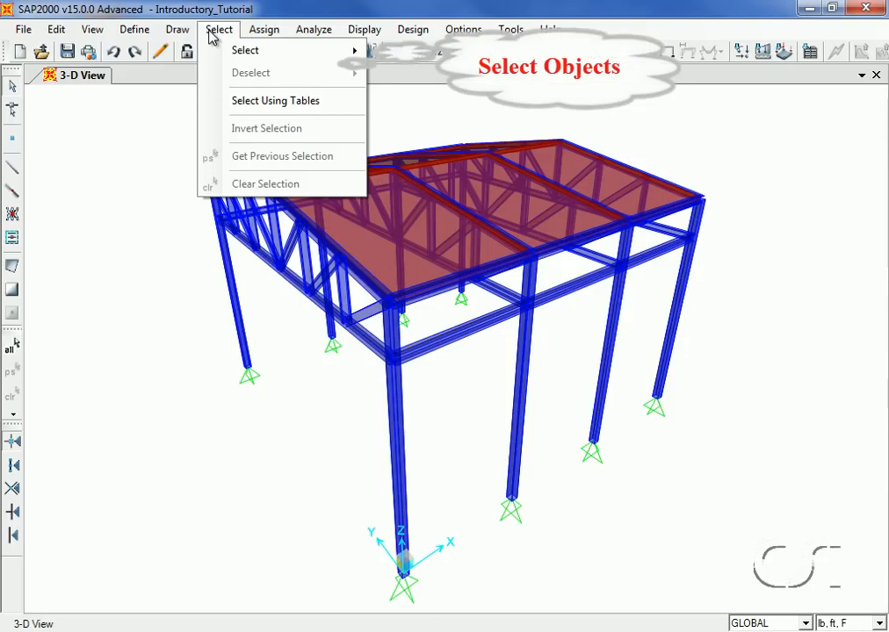
mouse_move(253, 35)
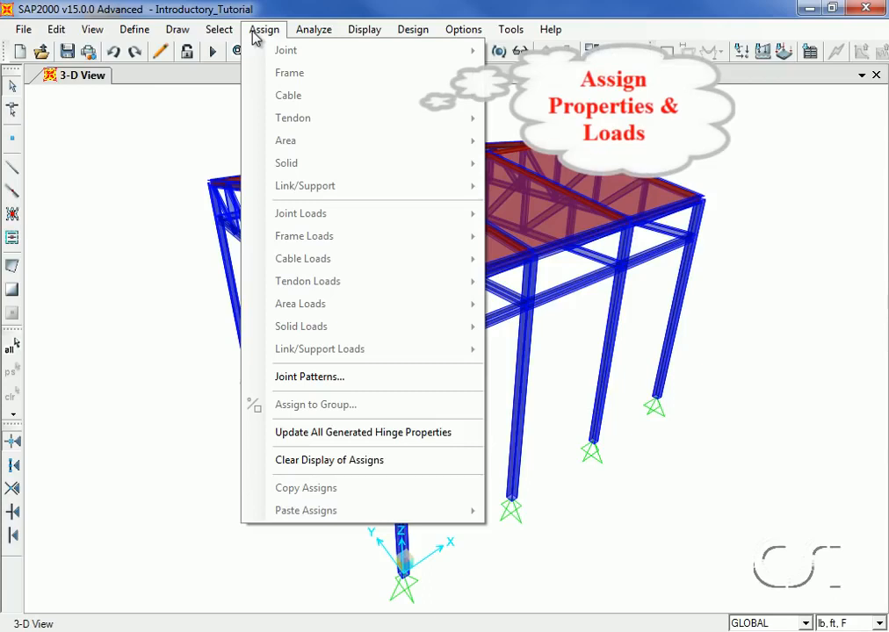
mouse_move(315, 39)
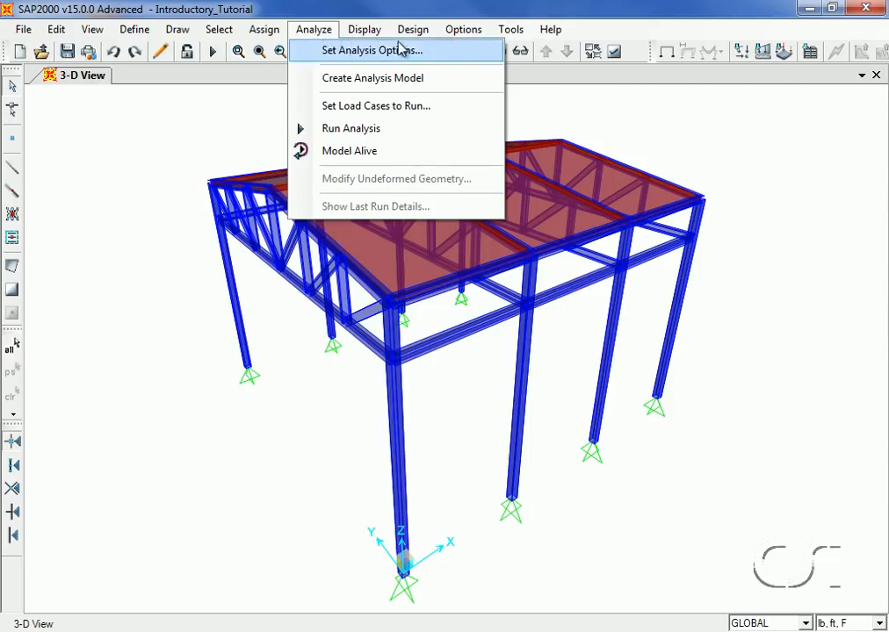
mouse_move(411, 37)
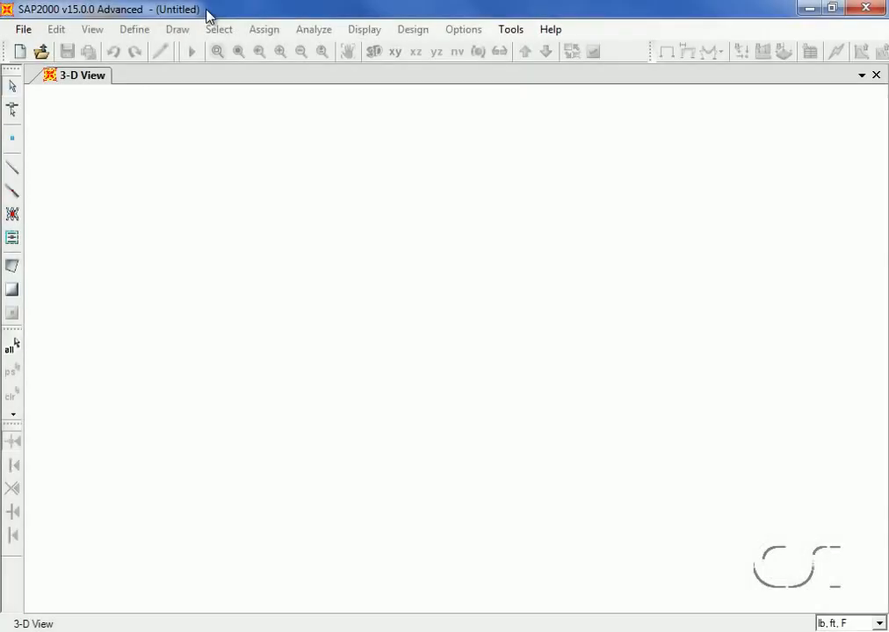
Start a new model from the Grid Only template using lb, ft, F units
left_click(24, 30)
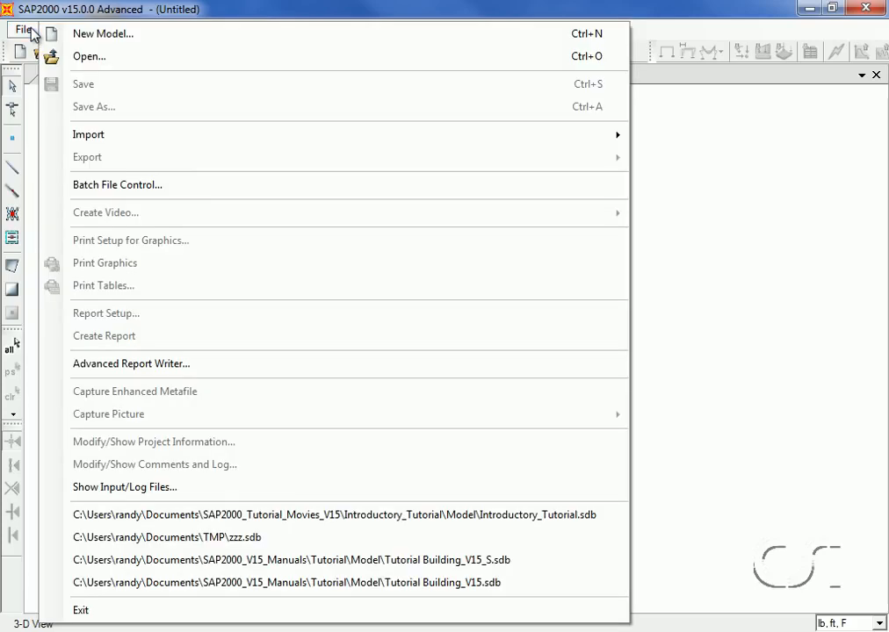
left_click(106, 35)
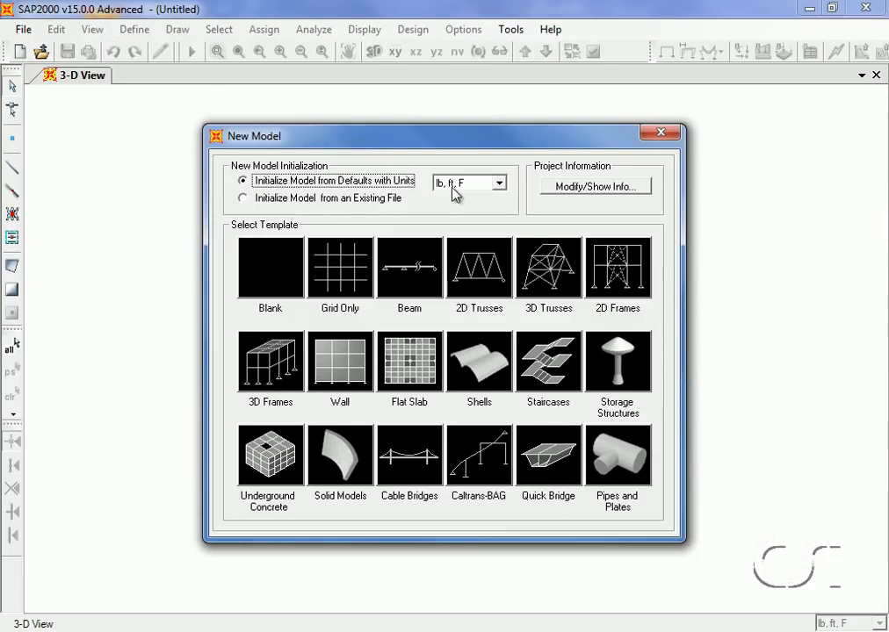
left_click(499, 183)
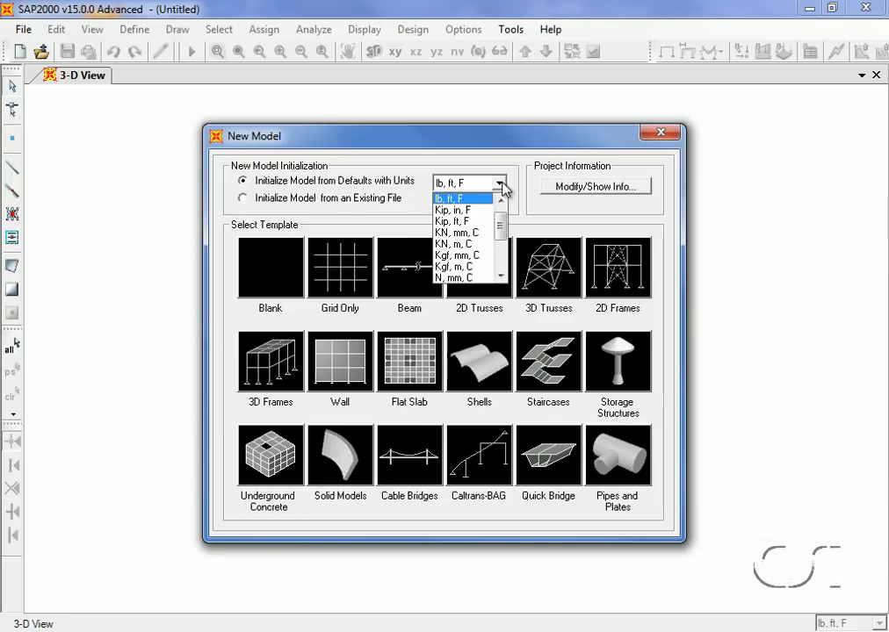
left_click(502, 182)
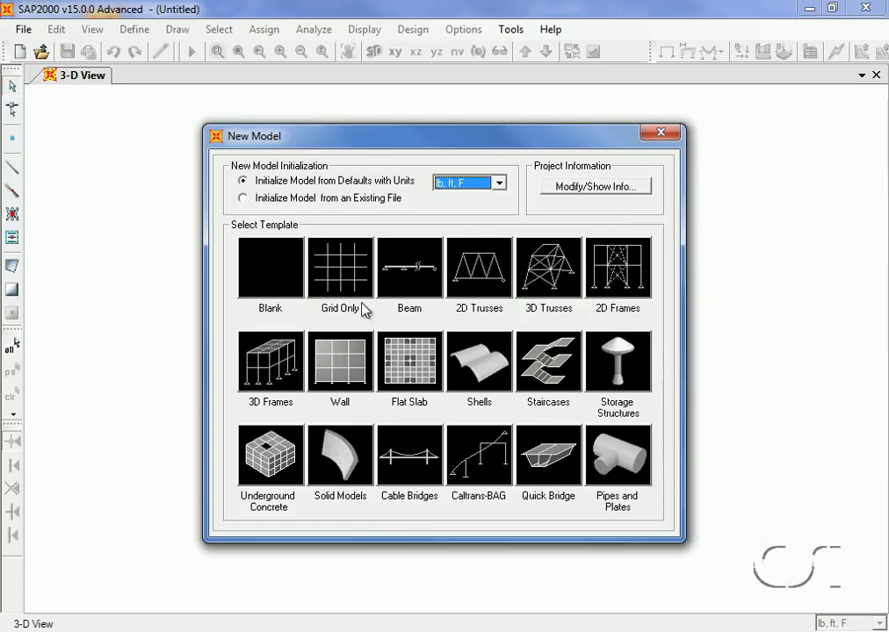
left_click(340, 279)
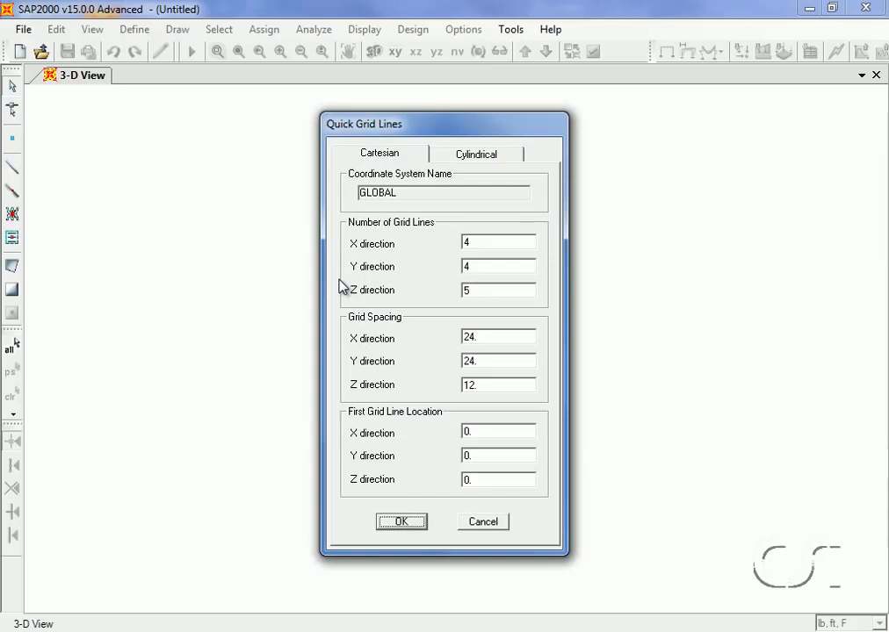
Set the number of grid lines to 2 in X, 7 in Y and 3 in Z
double_click(482, 244)
type("2")
double_click(477, 267)
type("7")
double_click(476, 291)
type("3")
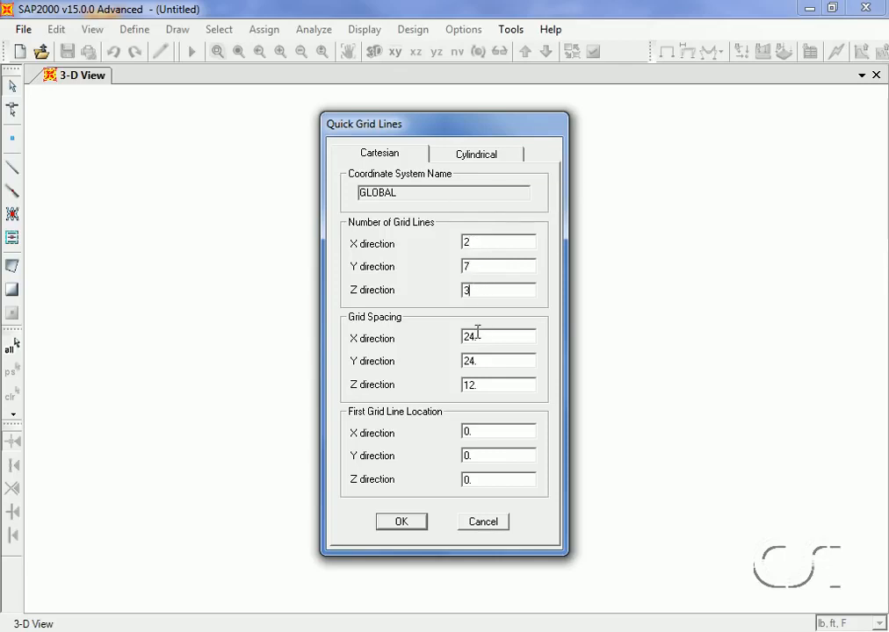
Set grid spacing to 36 in X, 72in in Y and 20 in Z, and accept the quick grid
double_click(477, 335)
type("36")
double_click(479, 358)
type("72in")
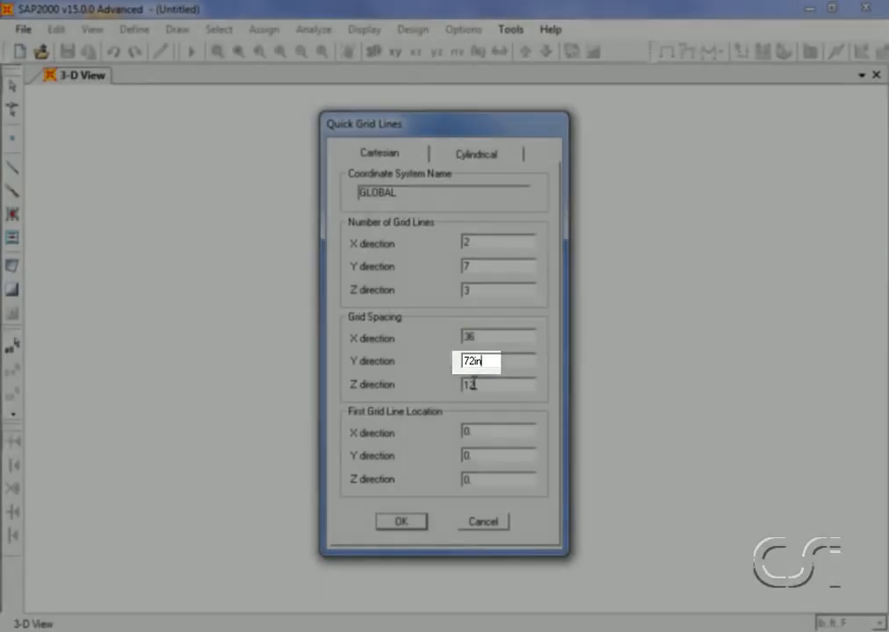
double_click(473, 382)
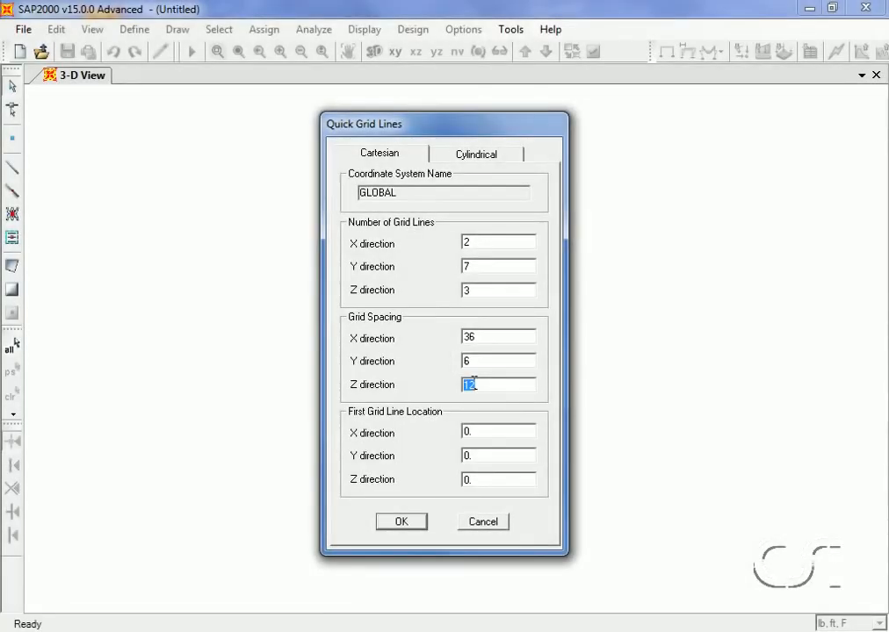
type("20.")
left_click(403, 523)
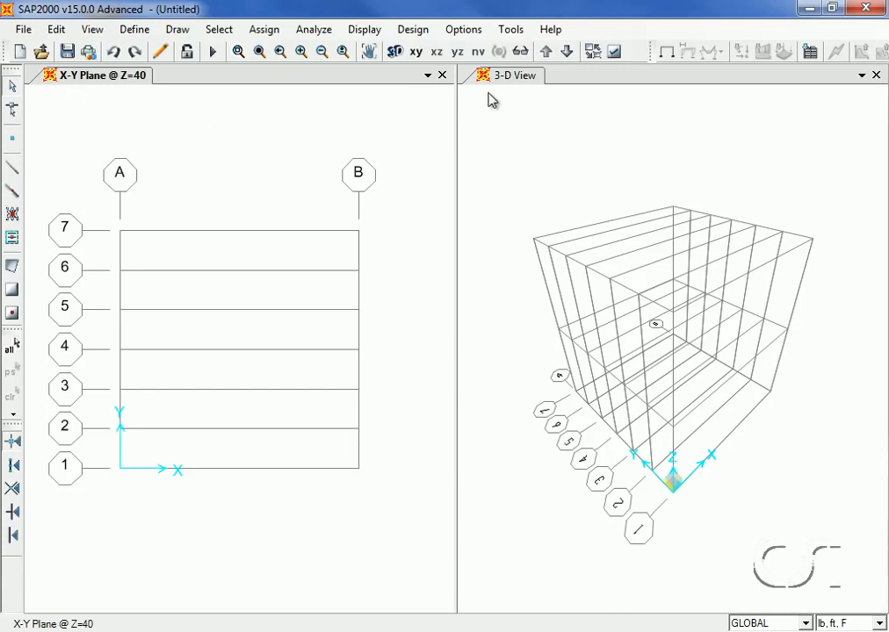
left_click(427, 75)
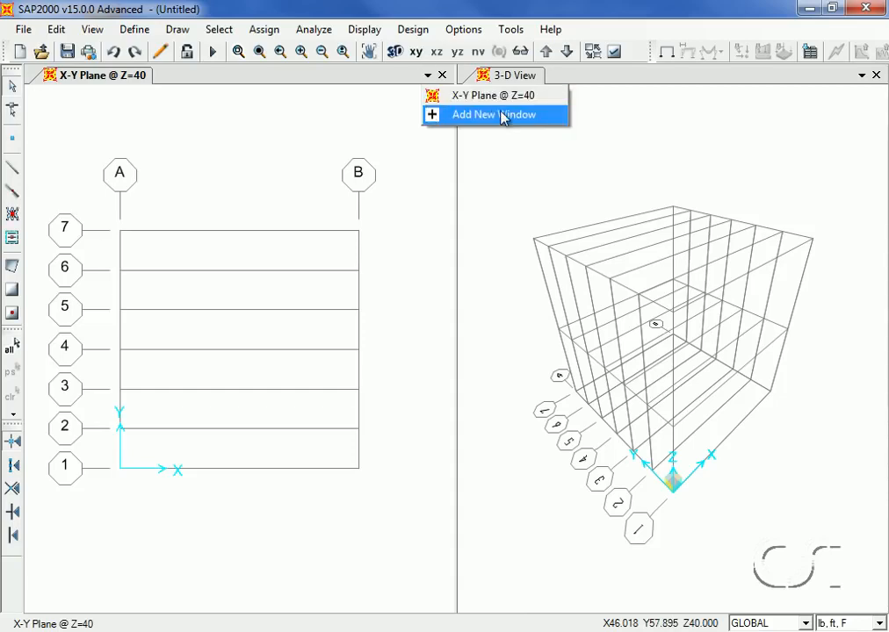
left_click(393, 117)
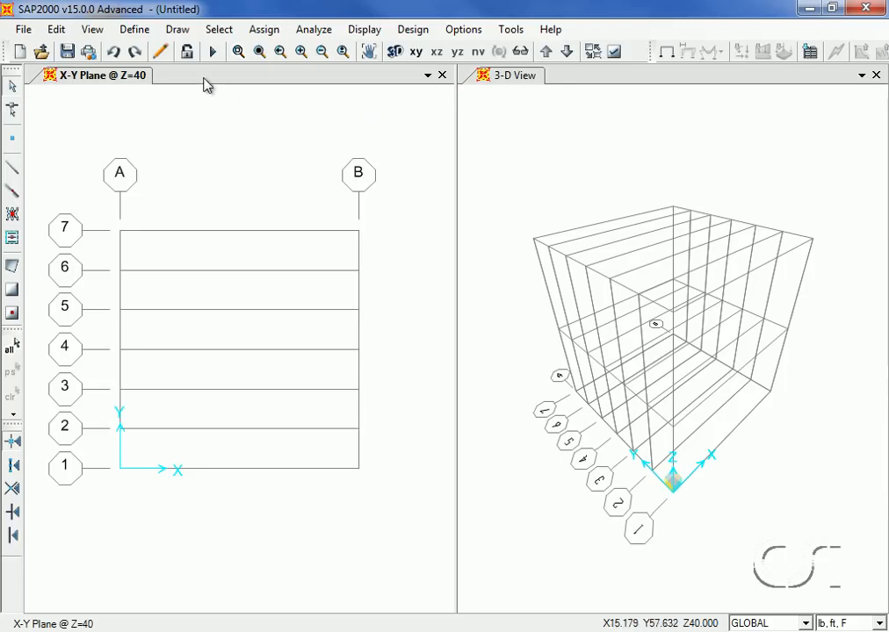
Edit the GLOBAL grid system and change the Z3 grid line ordinate to 24
left_click(136, 32)
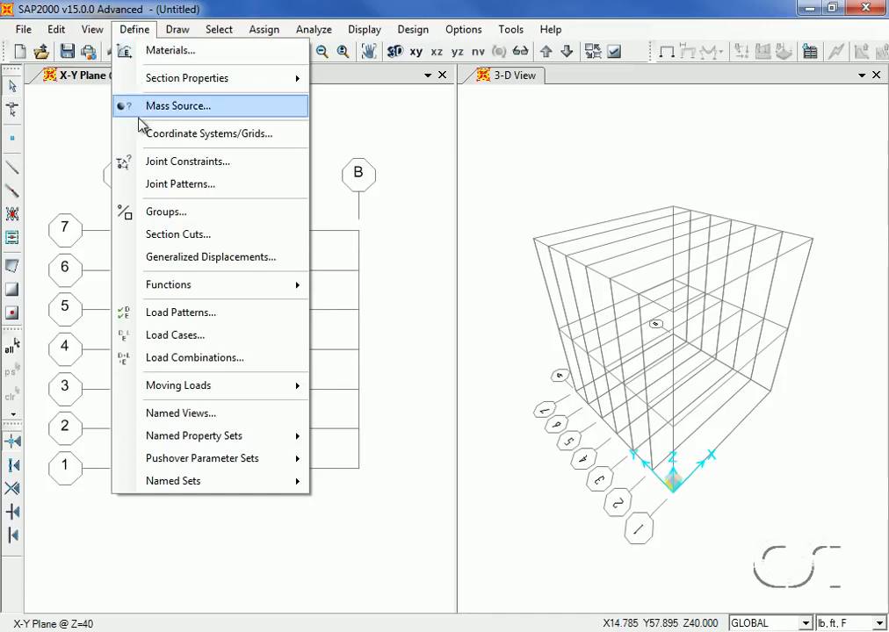
left_click(251, 135)
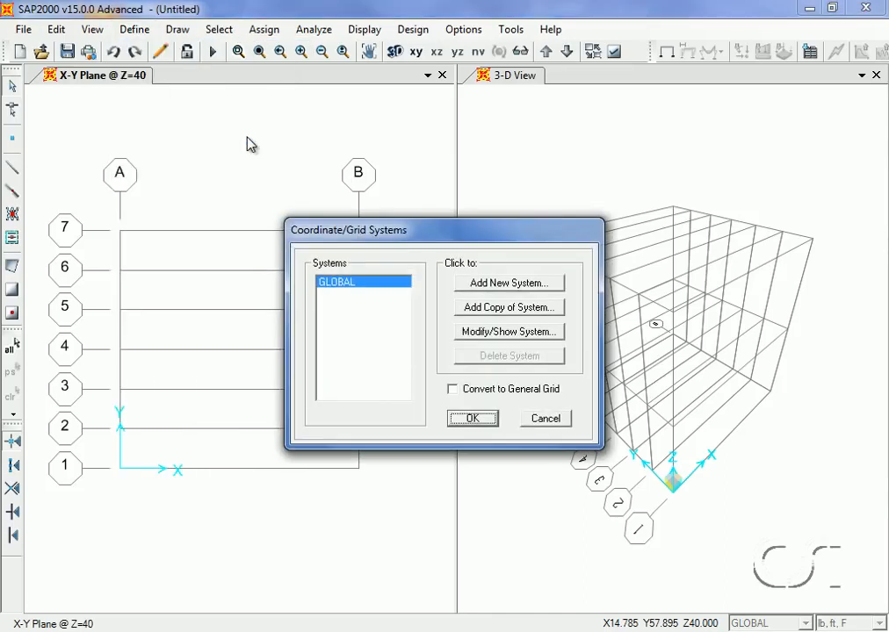
left_click(523, 333)
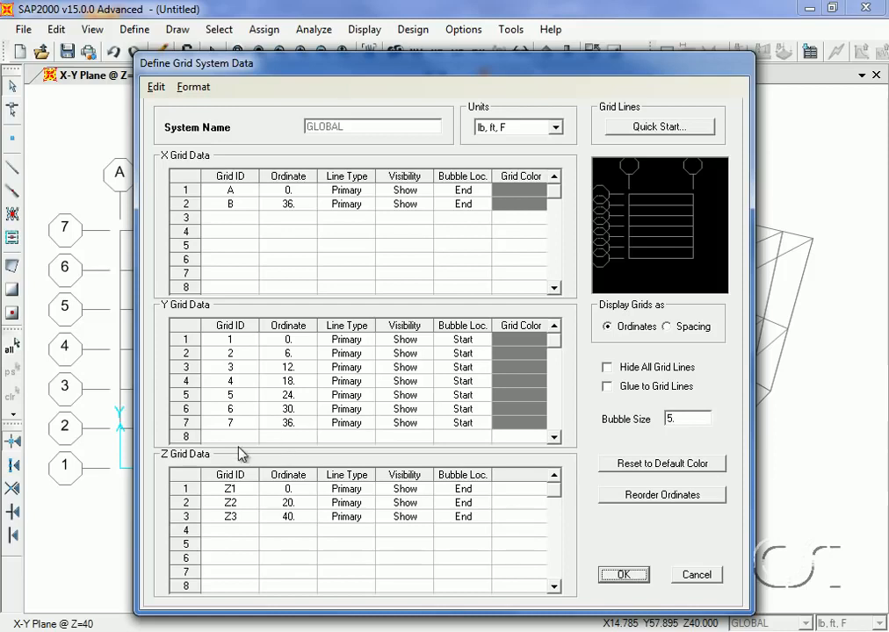
double_click(290, 517)
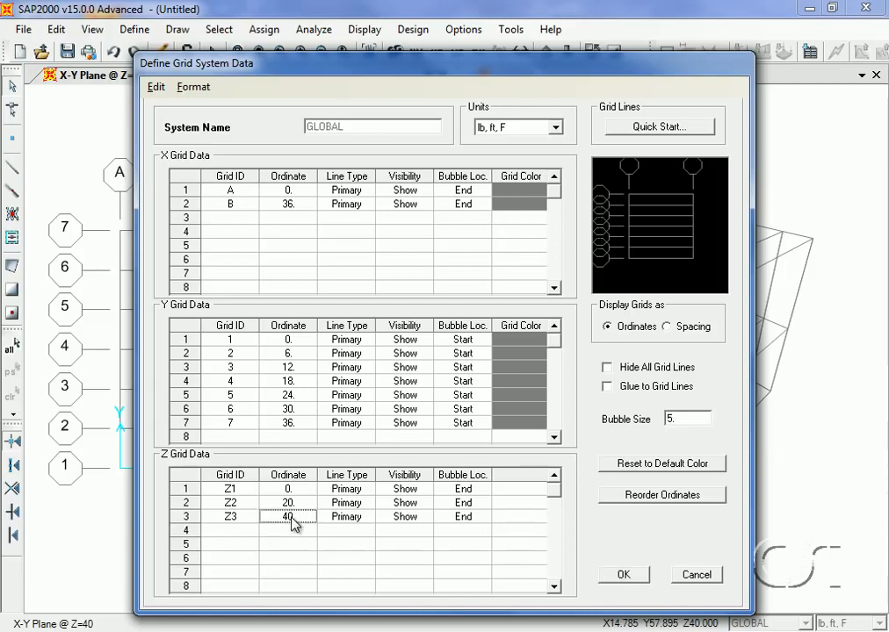
type("24")
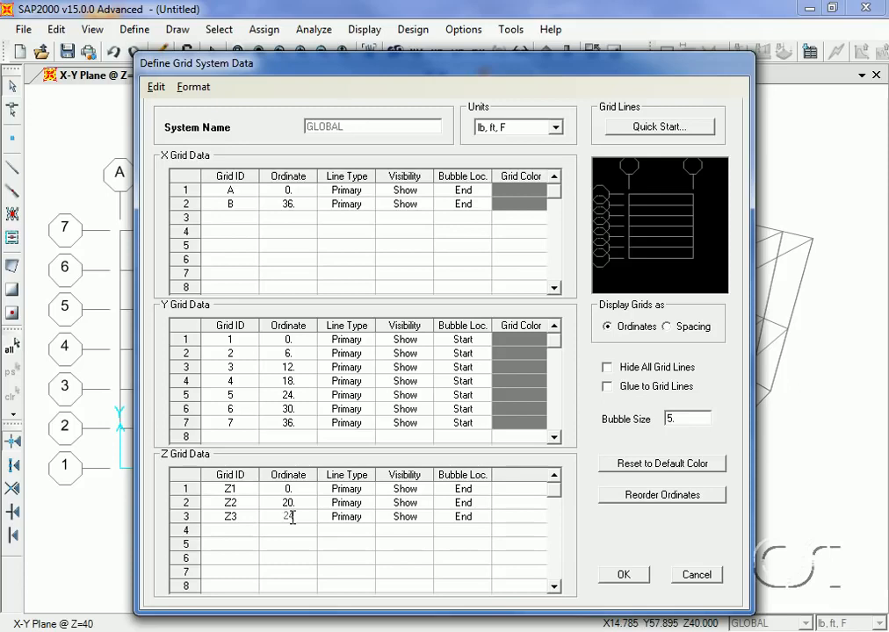
left_click(622, 580)
left_click(622, 575)
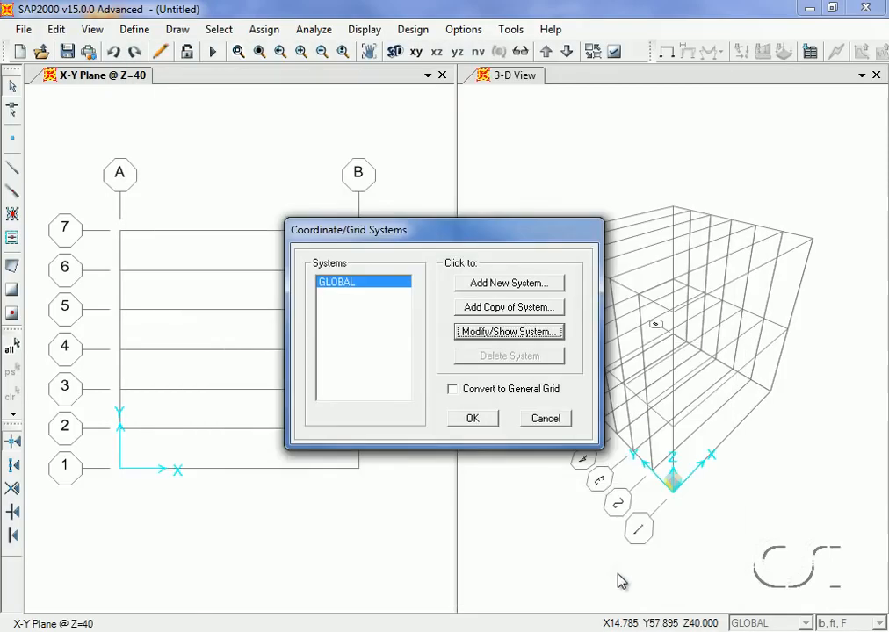
left_click(474, 420)
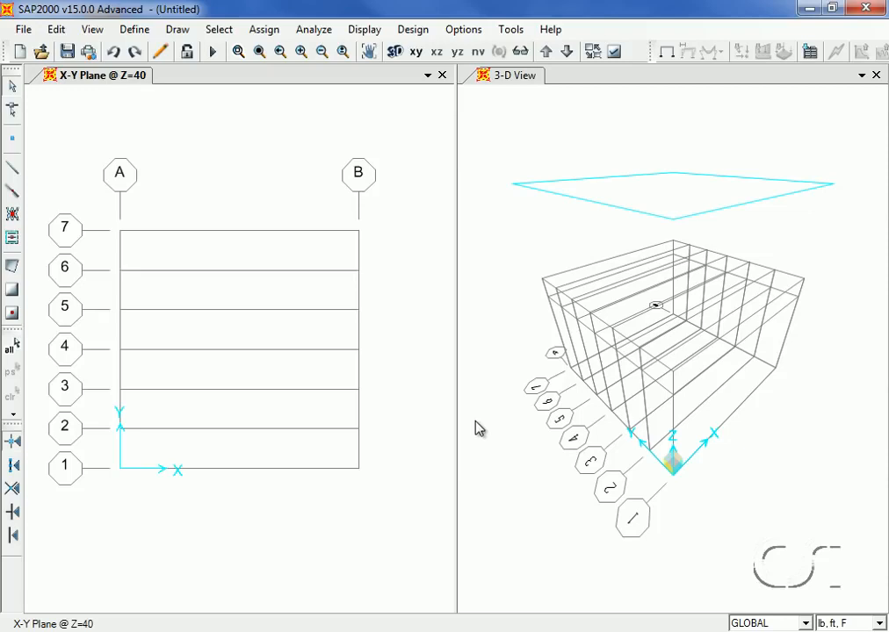
Quickly add a steel material with specification ASTM A500 Grade B, Fy 46 (HSS Rect.)
left_click(136, 31)
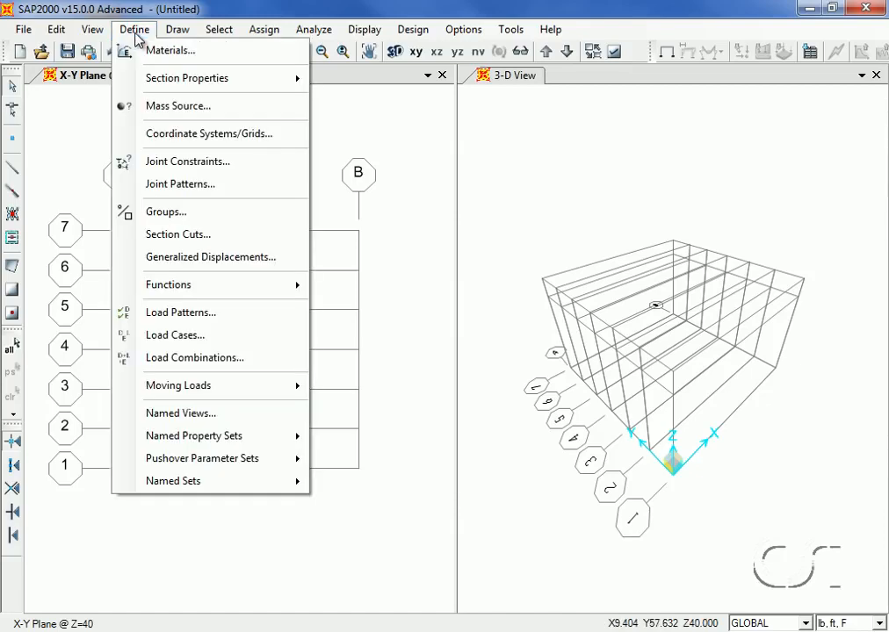
left_click(197, 55)
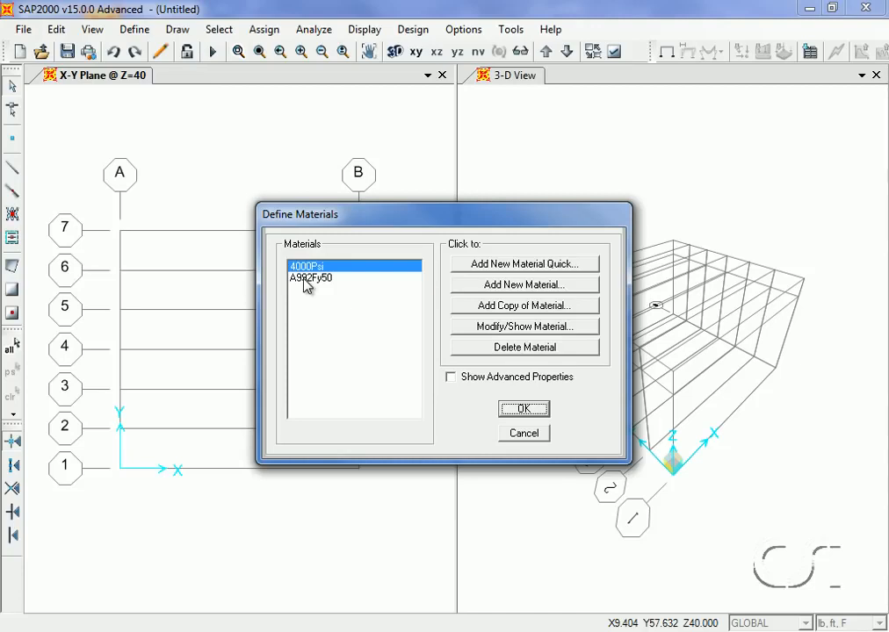
left_click(510, 269)
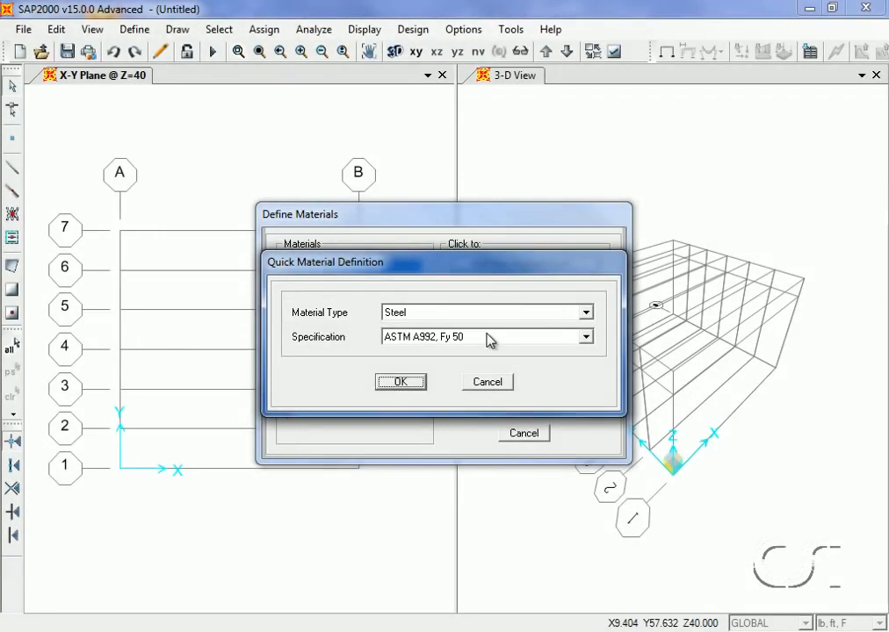
left_click(489, 341)
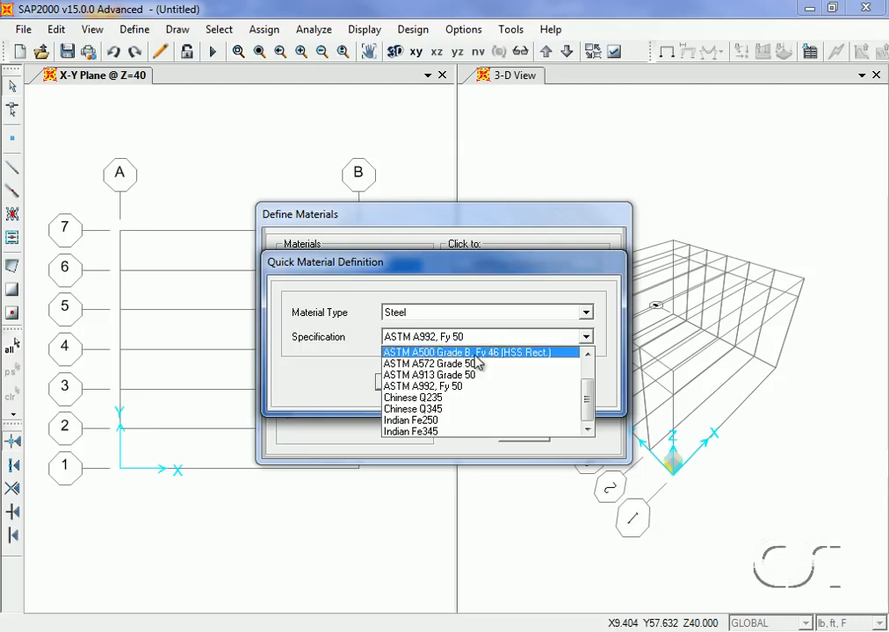
left_click(475, 354)
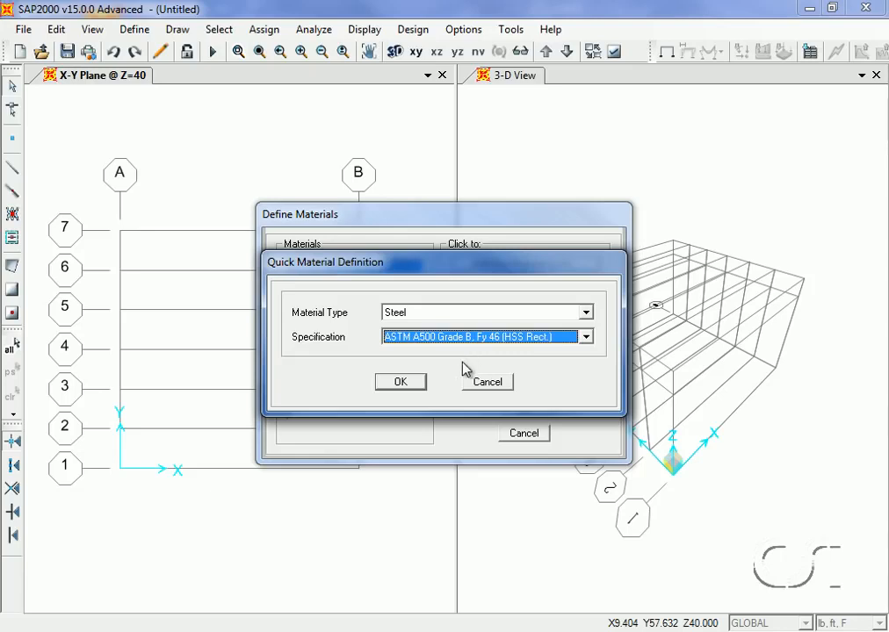
left_click(422, 384)
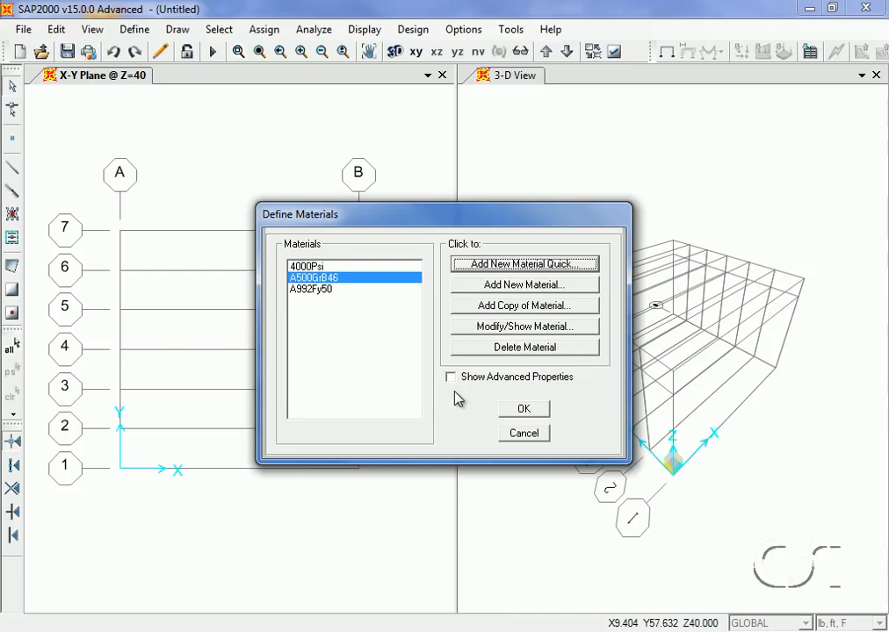
left_click(522, 410)
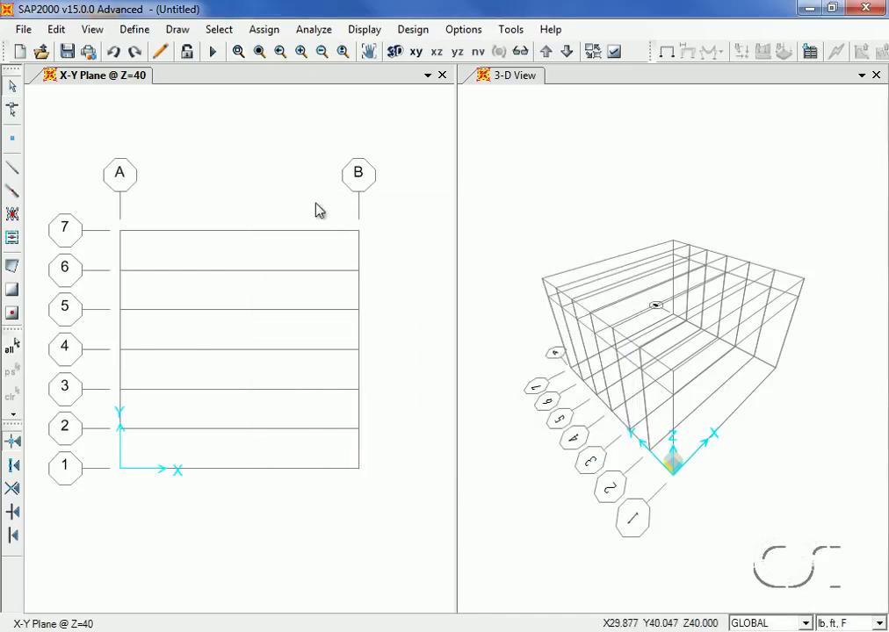
Open Frame Sections and start importing a new Tube steel section from the SECTIONS8.PRO property file
left_click(147, 32)
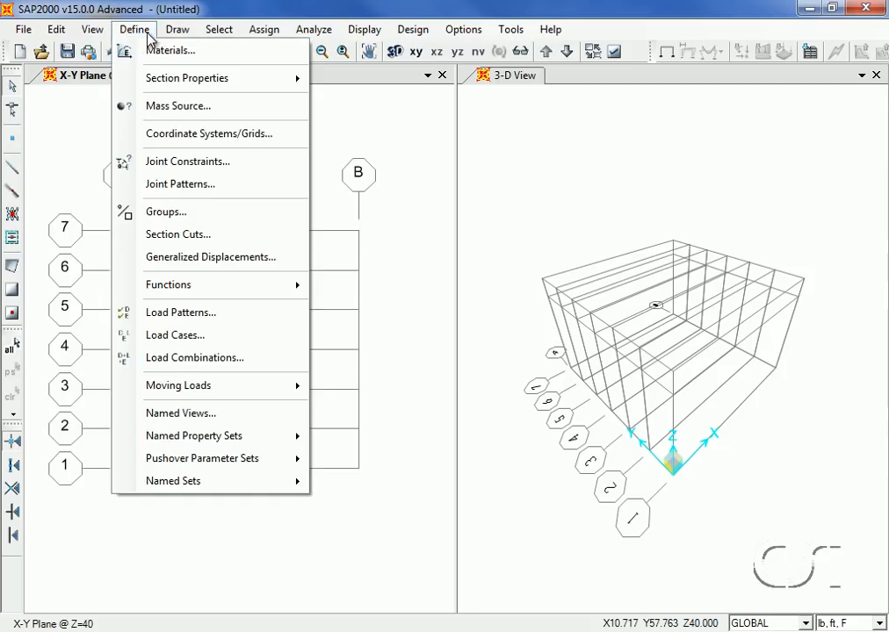
mouse_move(143, 80)
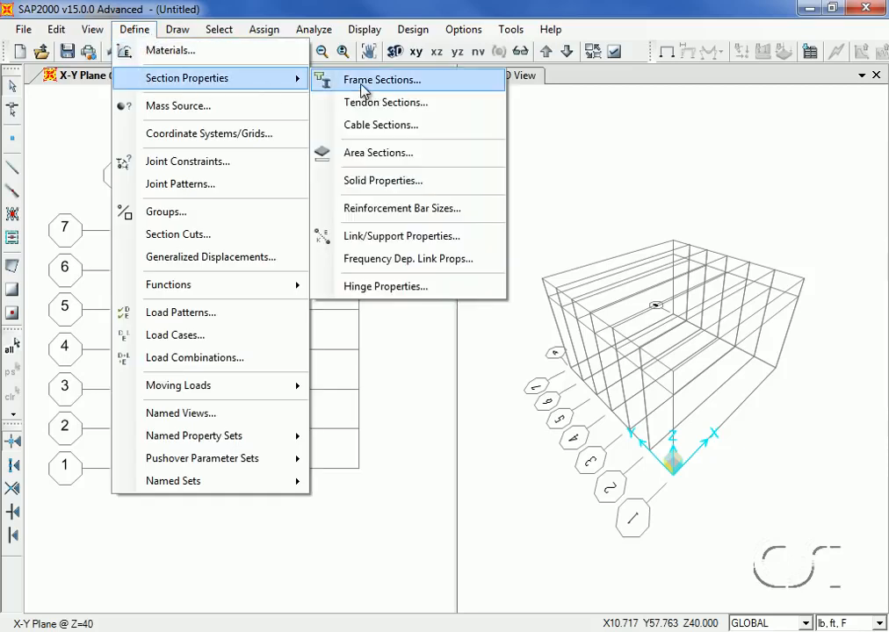
left_click(377, 80)
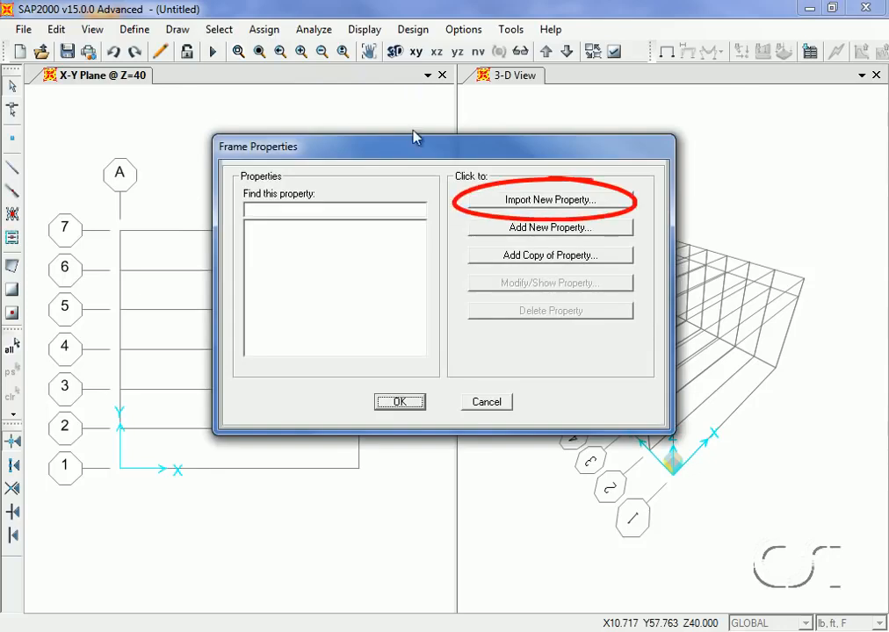
left_click(571, 204)
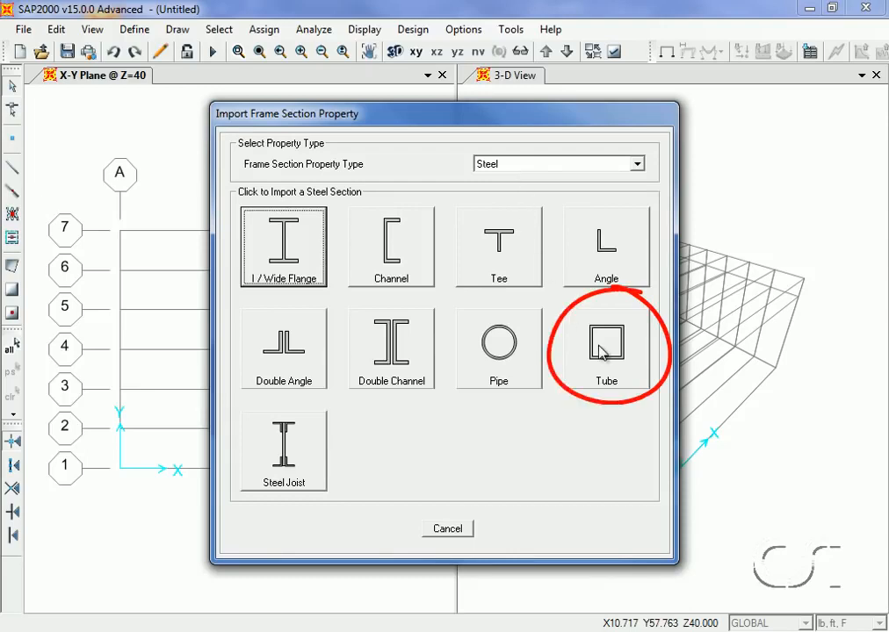
left_click(602, 350)
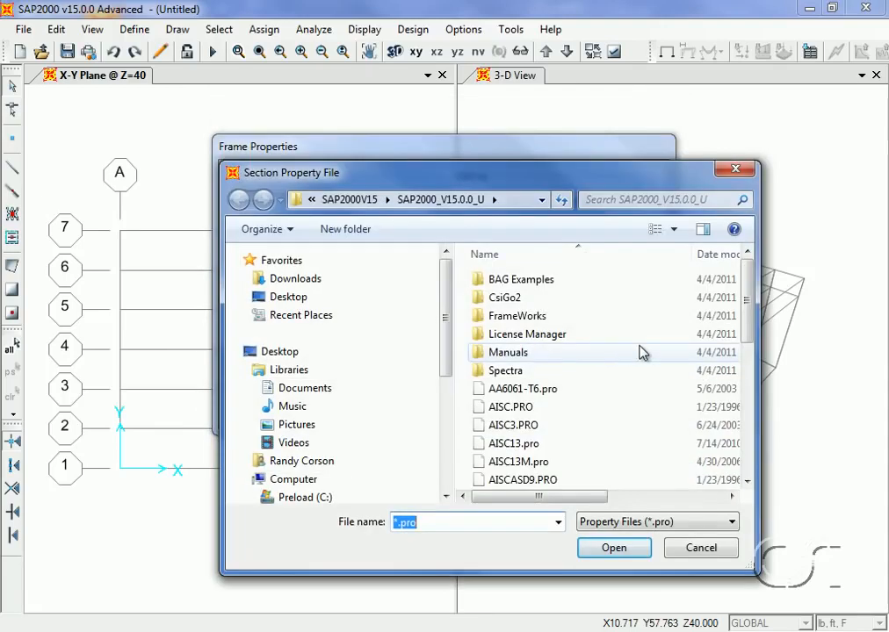
left_click_drag(744, 299, 743, 432)
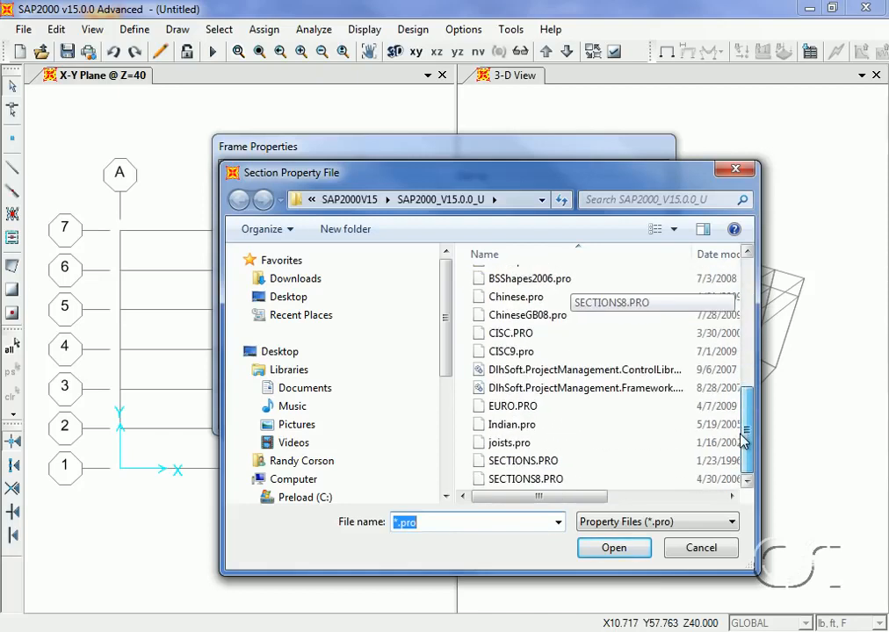
left_click(562, 486)
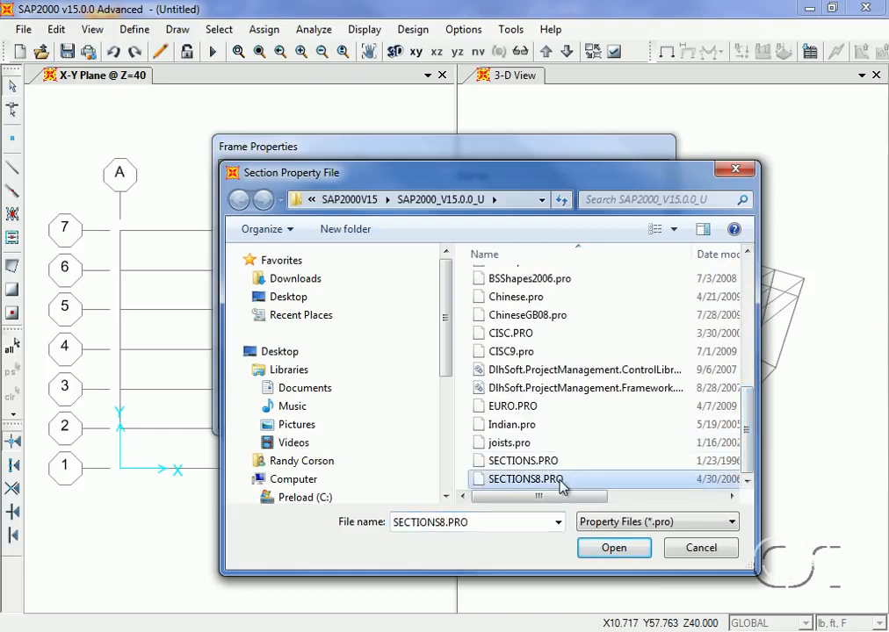
left_click(610, 548)
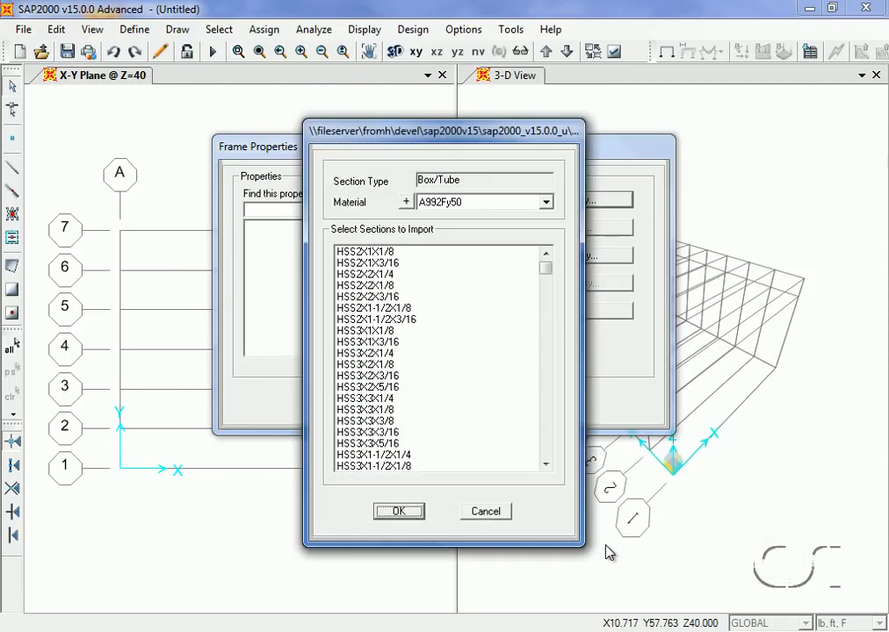
Import the HSS8X8X3/8 tube section using material A500GrB46
left_click(529, 207)
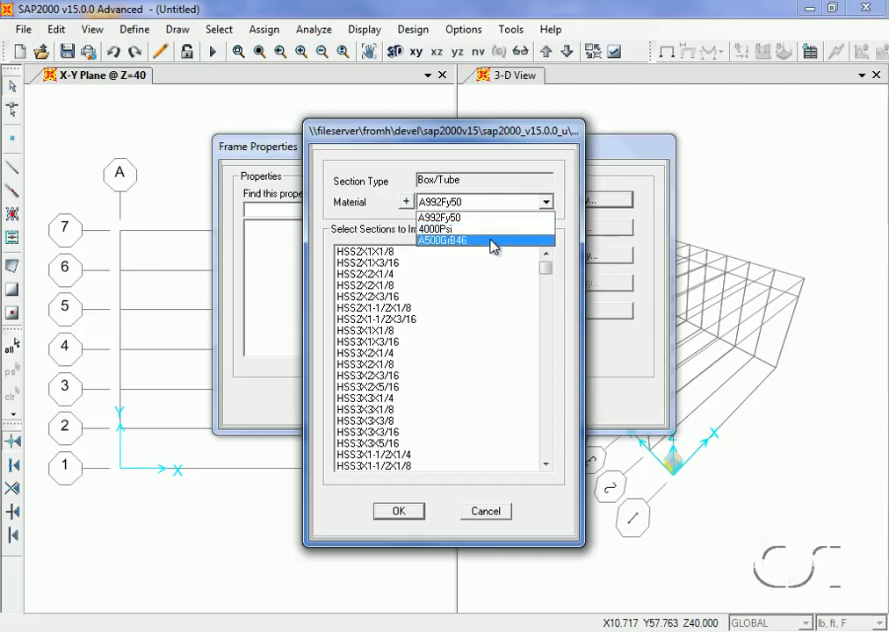
left_click(454, 240)
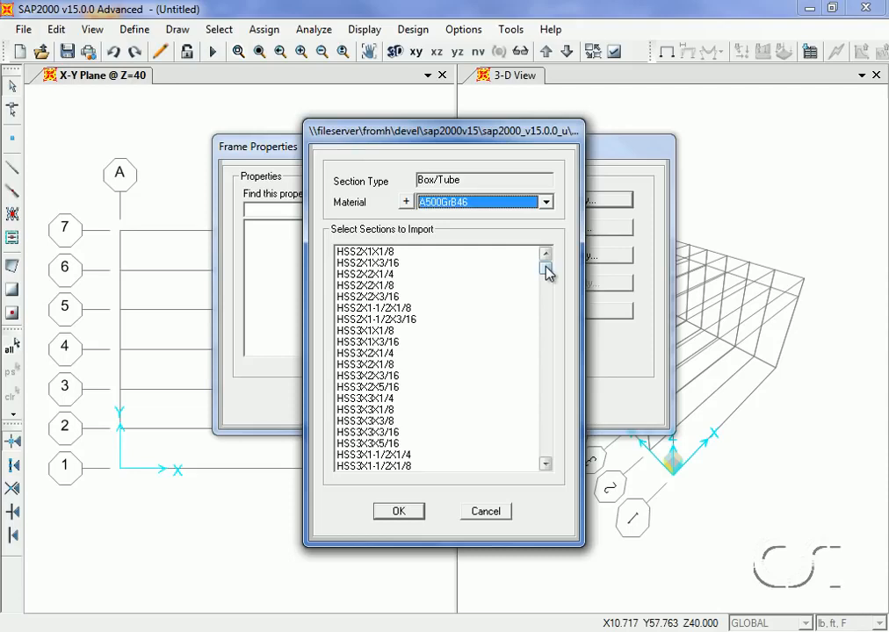
left_click_drag(545, 267, 546, 348)
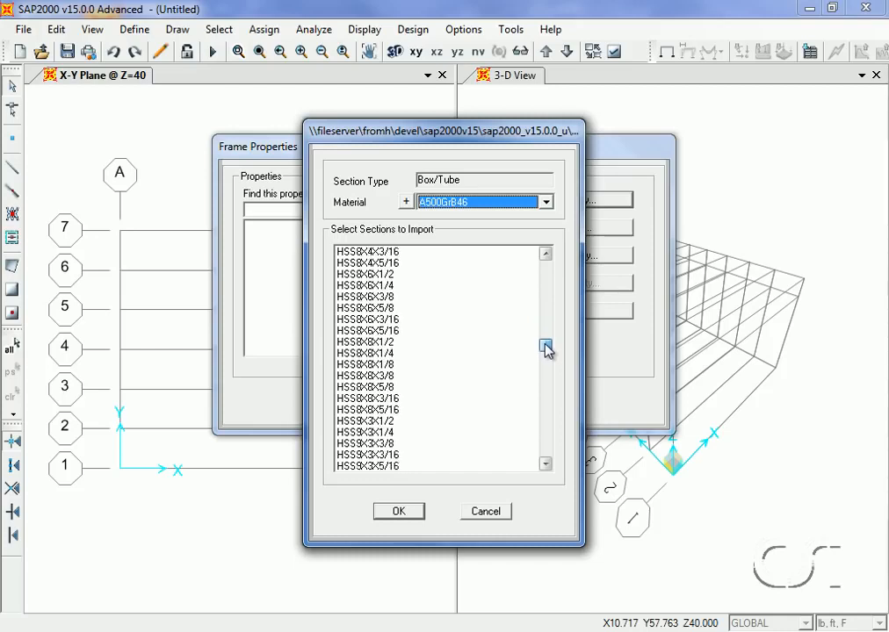
left_click(386, 376)
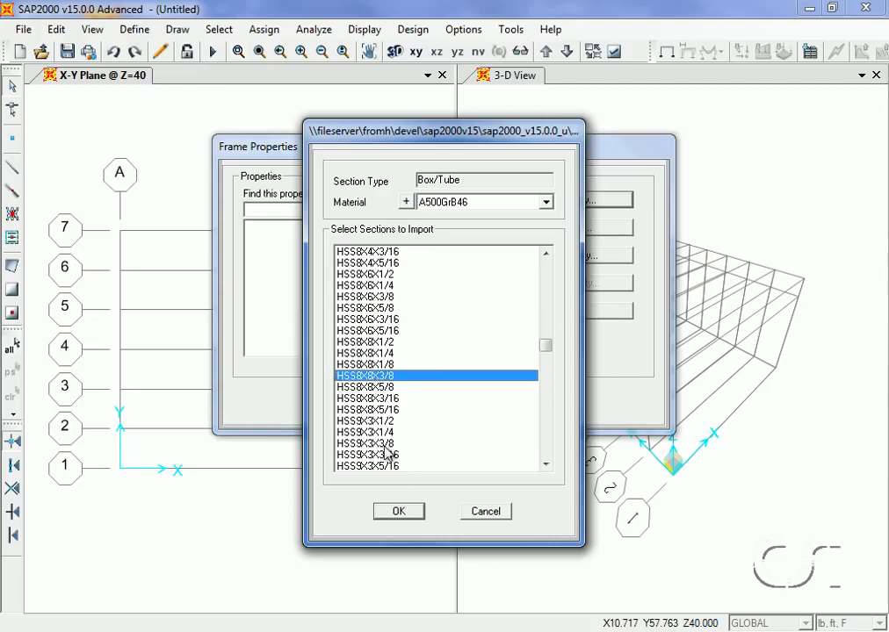
left_click(400, 512)
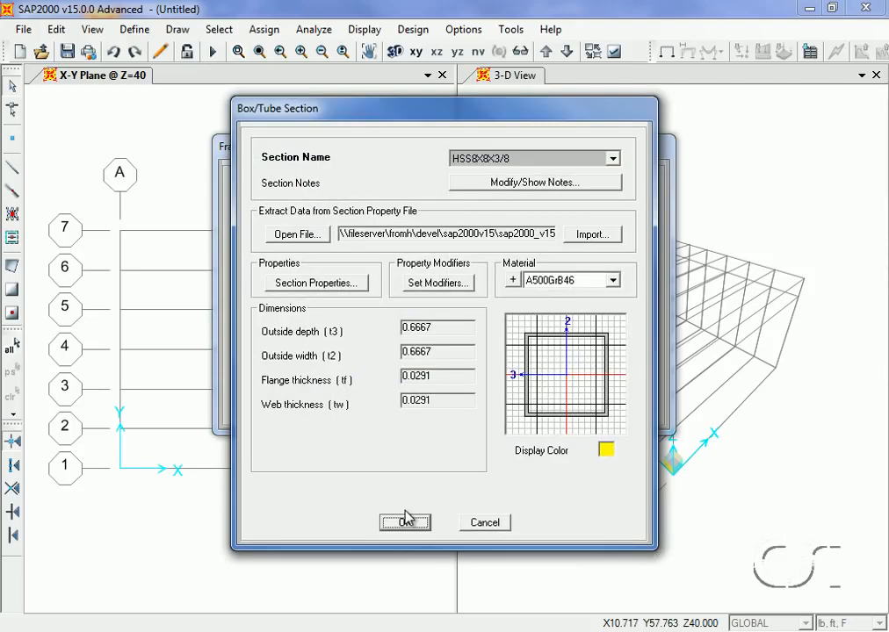
left_click(404, 522)
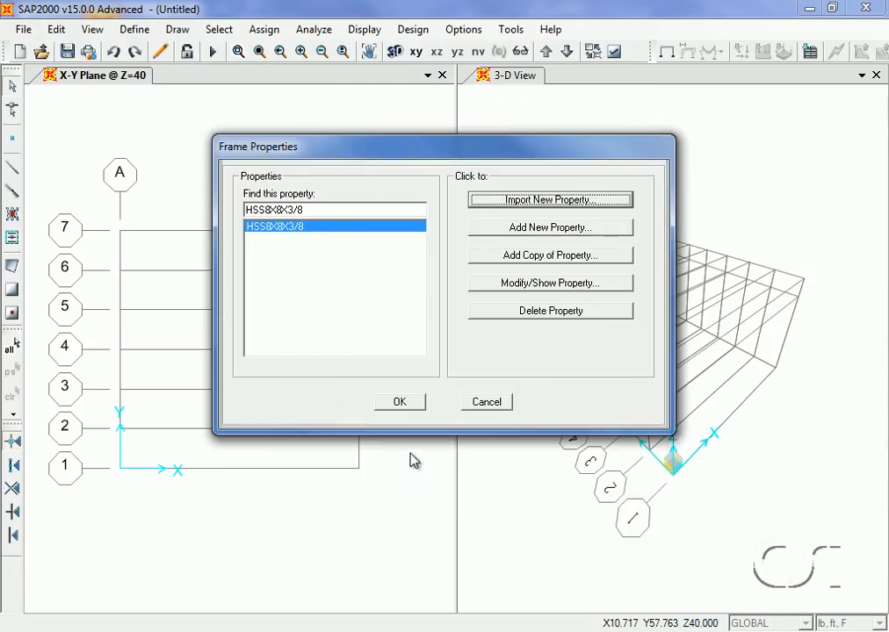
Import the I/Wide Flange sections W8X10 through W8X67 with material A992Fy50
left_click(548, 200)
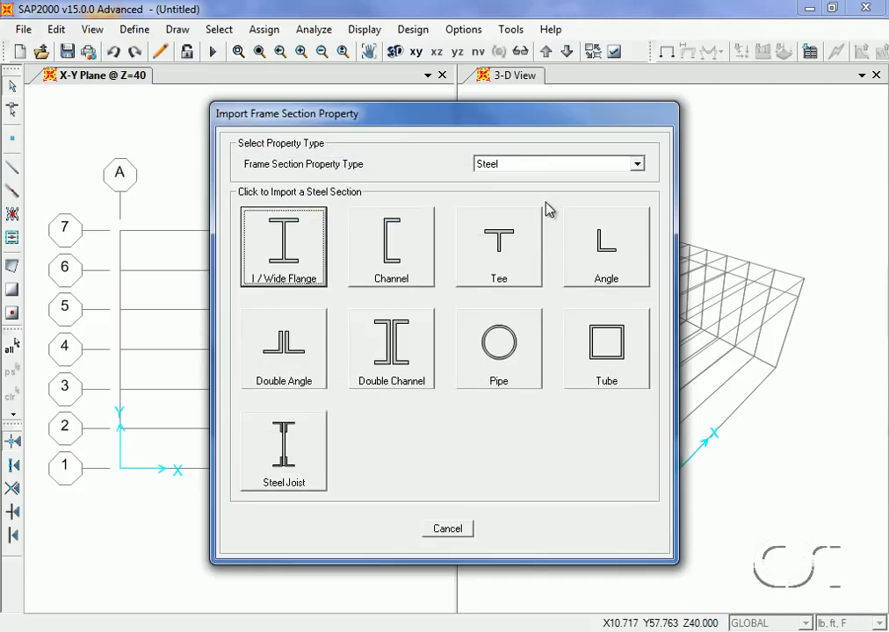
left_click(298, 239)
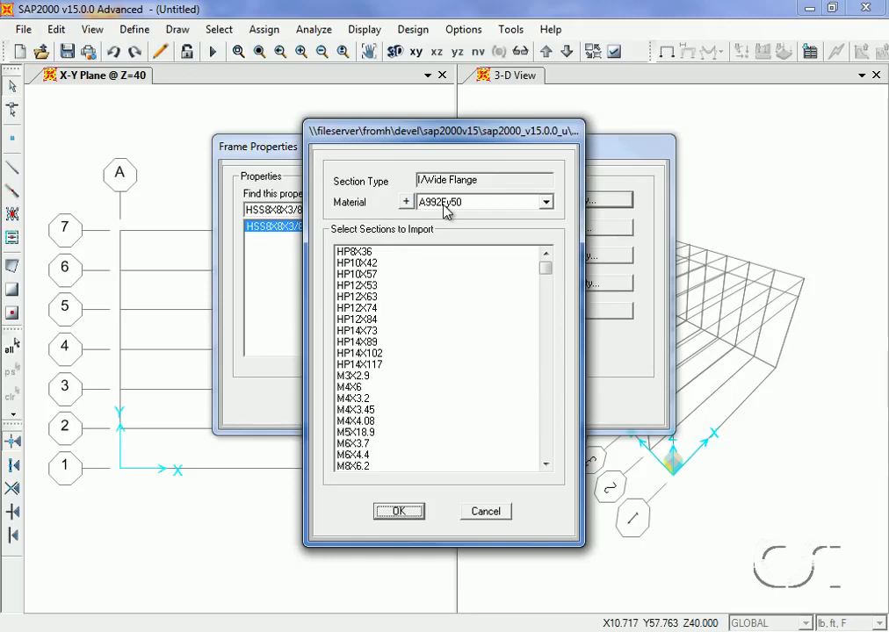
left_click_drag(545, 267, 545, 300)
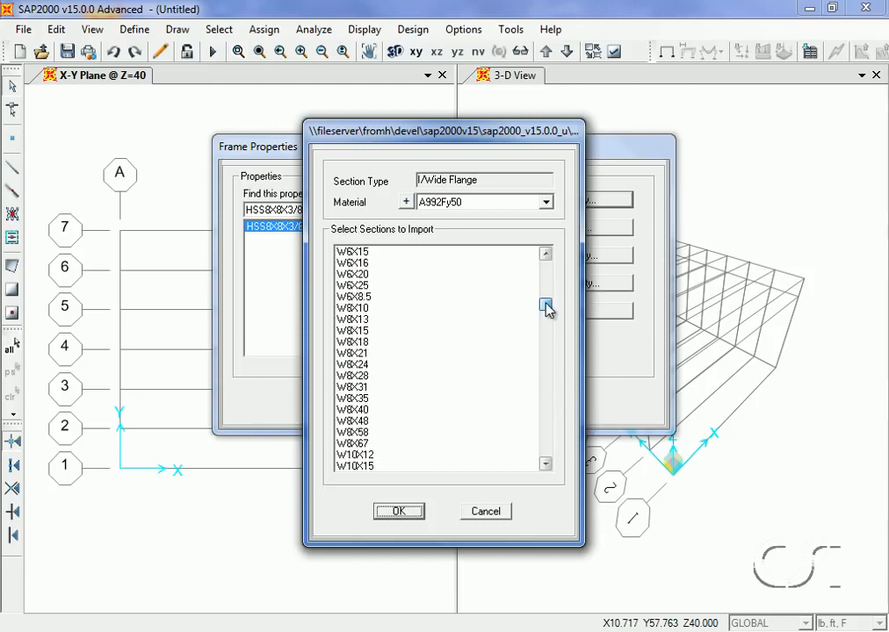
left_click(367, 308)
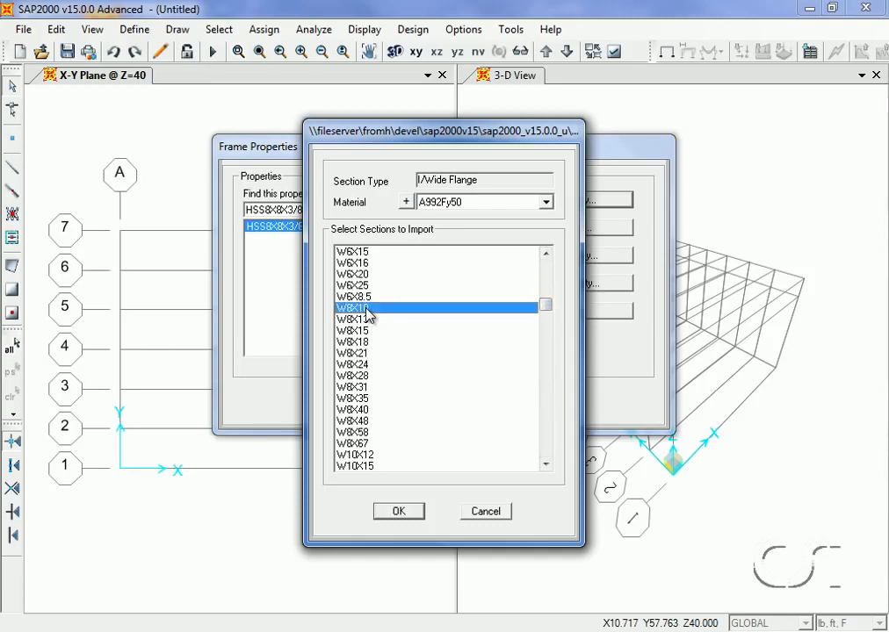
left_click(356, 445, "shift")
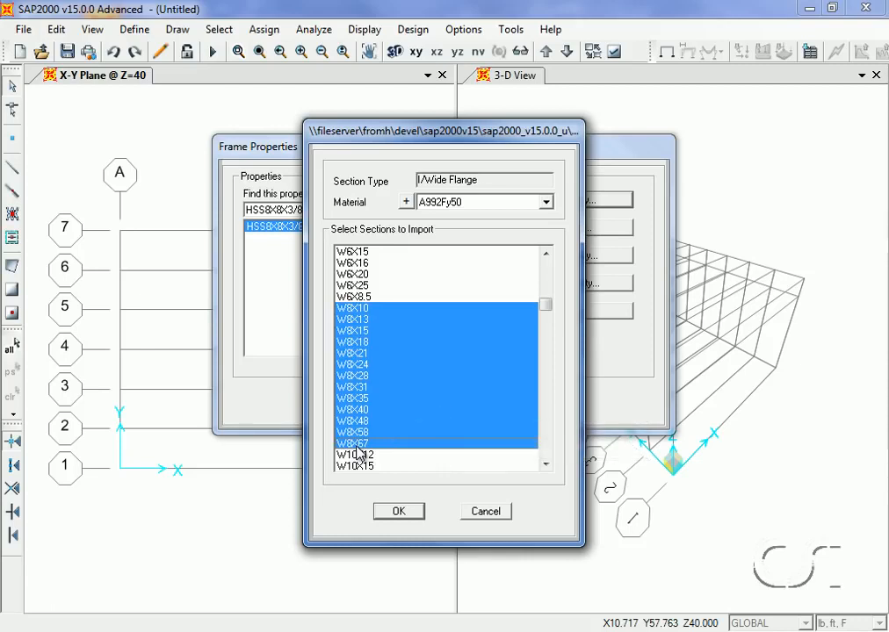
left_click(401, 510)
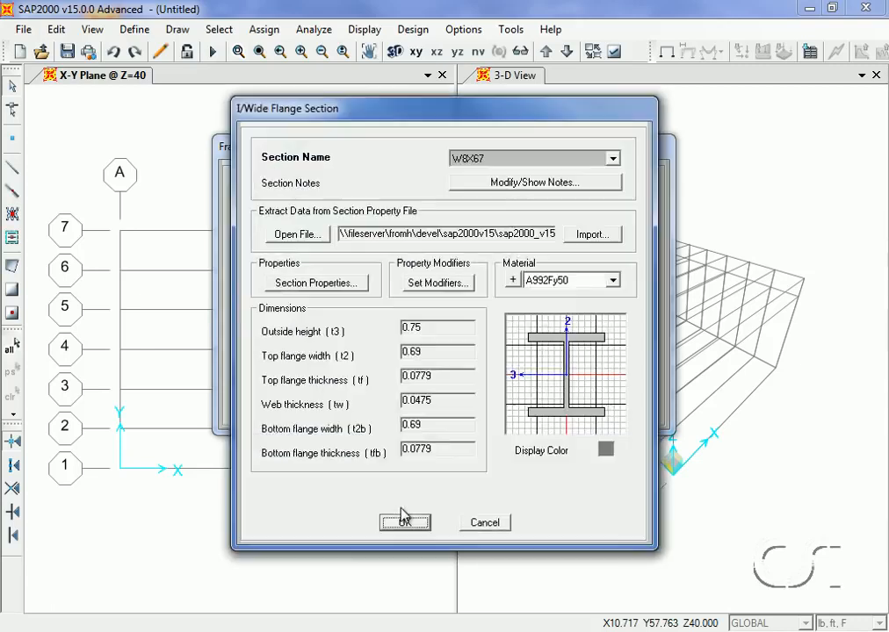
left_click(403, 521)
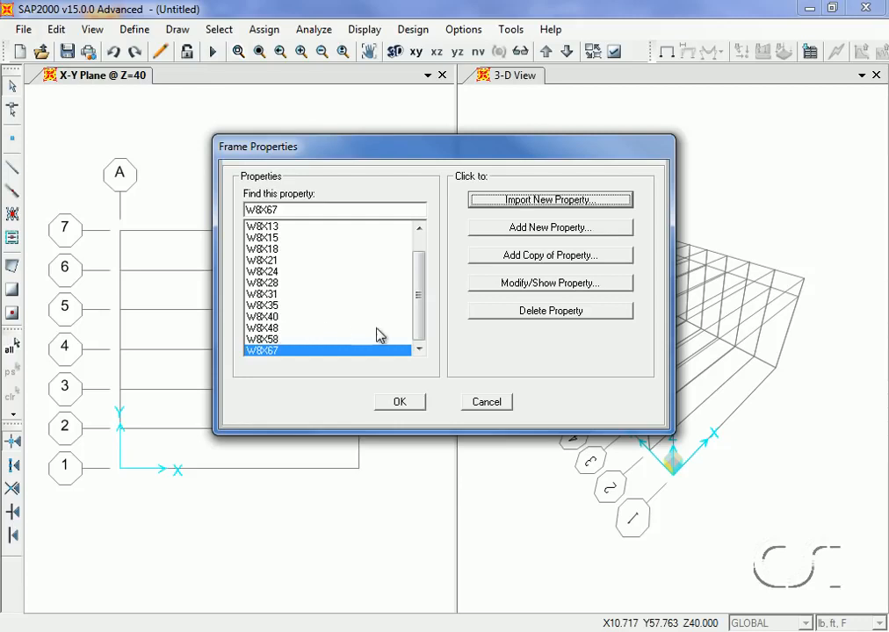
Add an auto select list named TRUSS containing sections W8X10 through W8X67, then close the frame properties
left_click(553, 230)
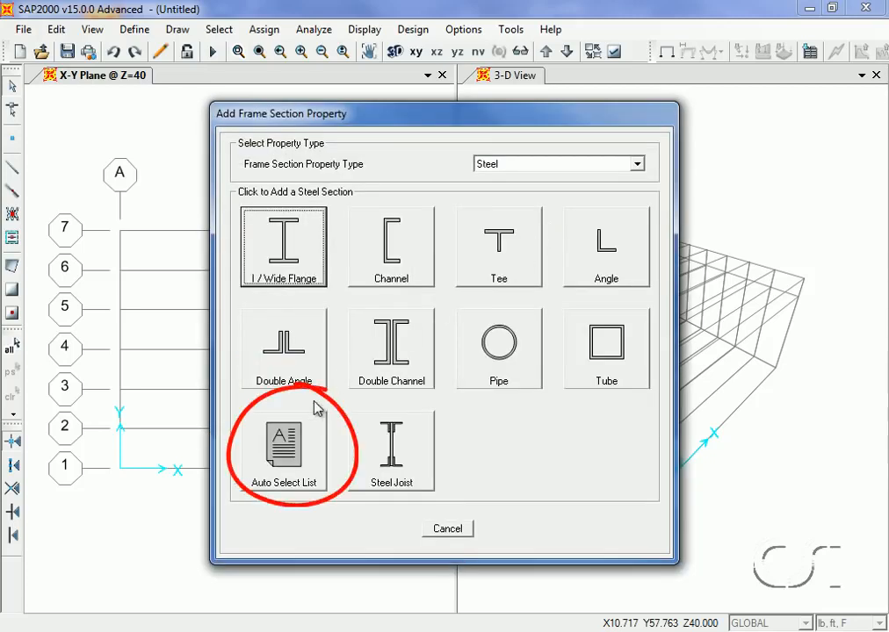
left_click(296, 459)
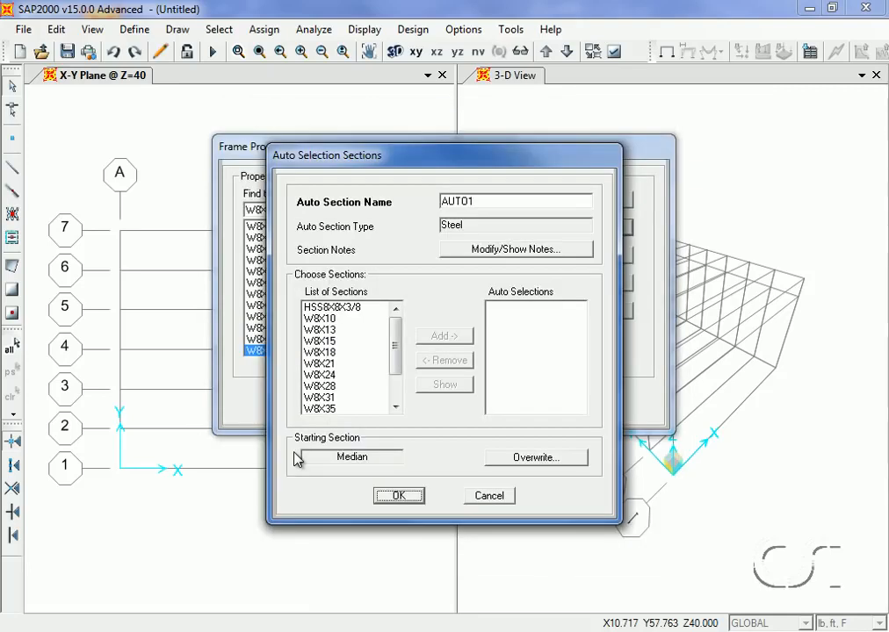
double_click(460, 201)
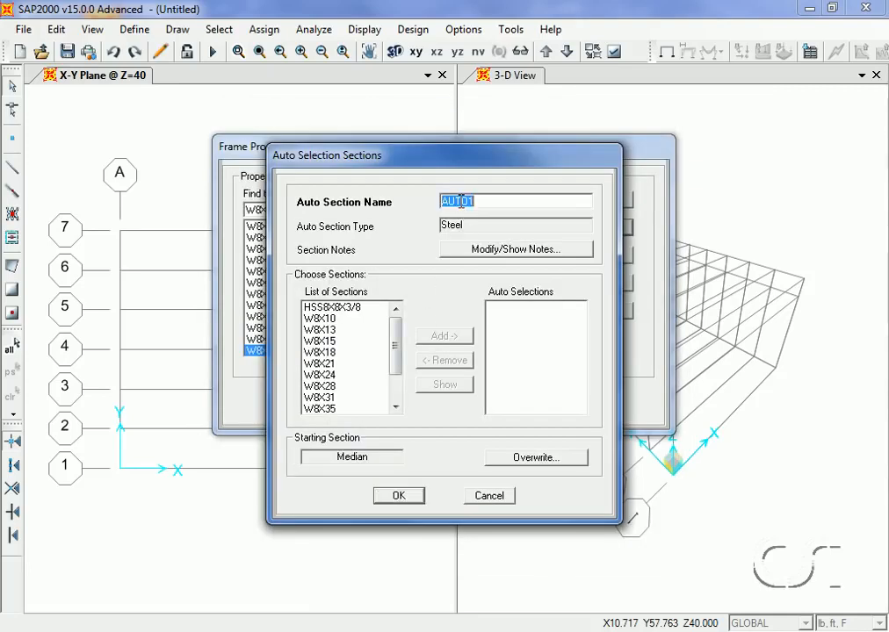
type("RUSS")
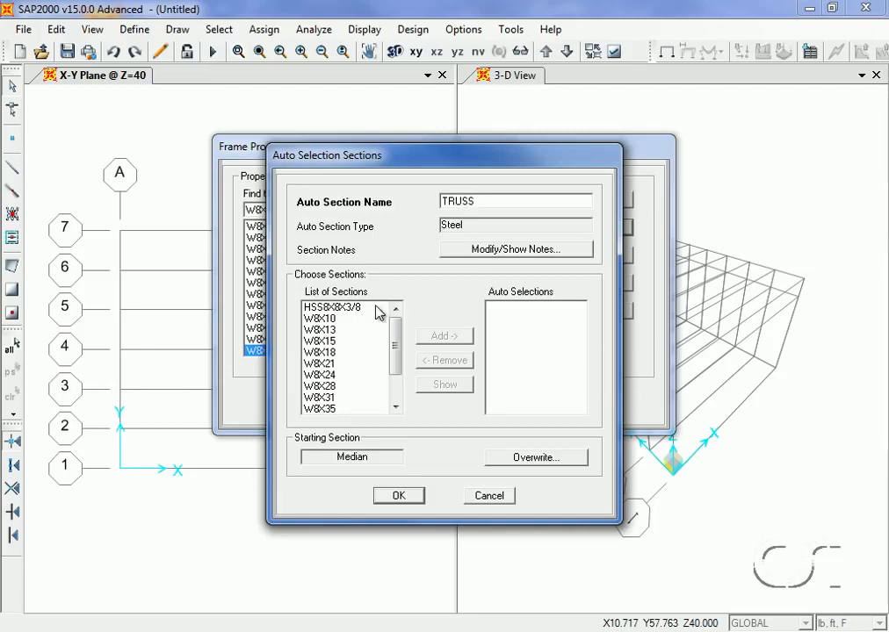
left_click(323, 319)
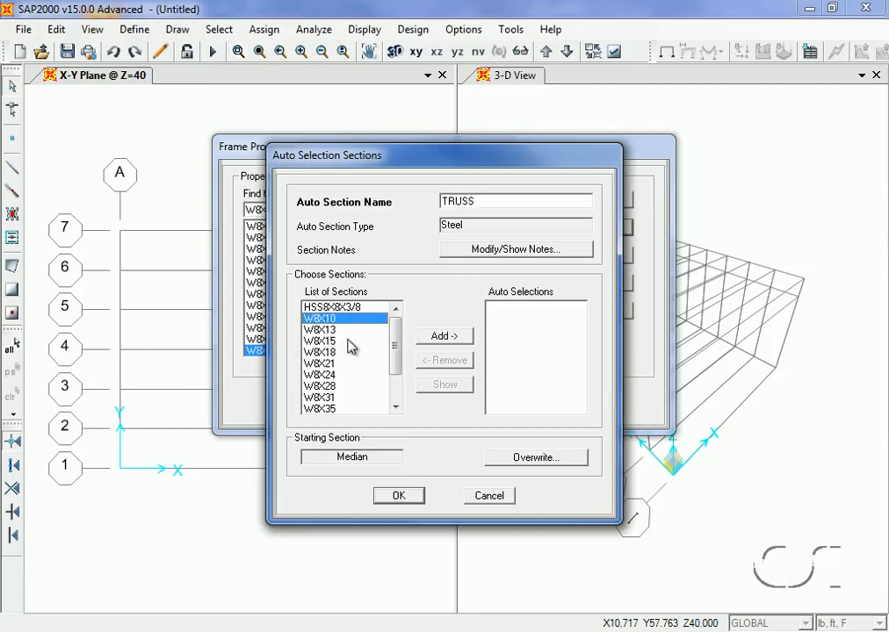
left_click_drag(400, 367, 401, 397)
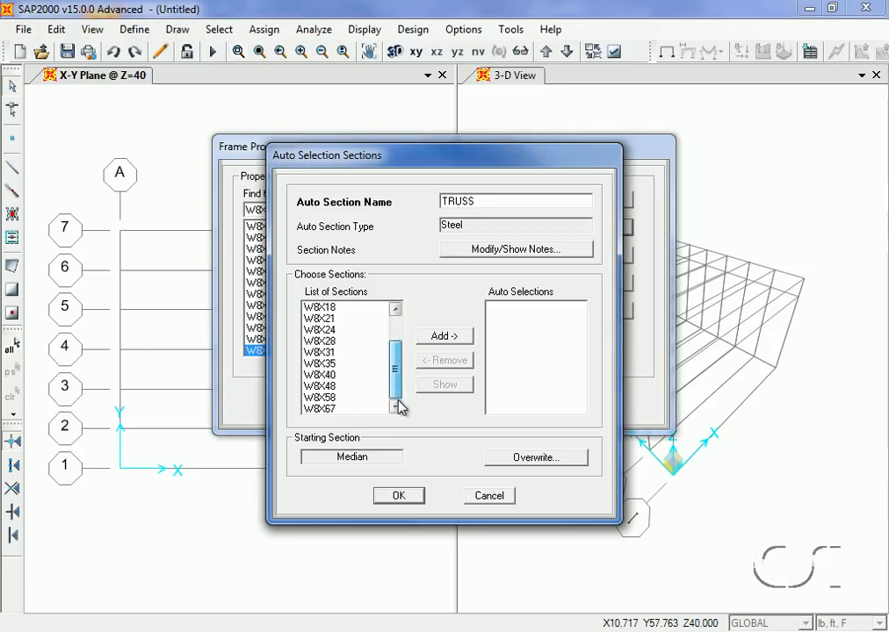
left_click(313, 411, "shift")
left_click(459, 337)
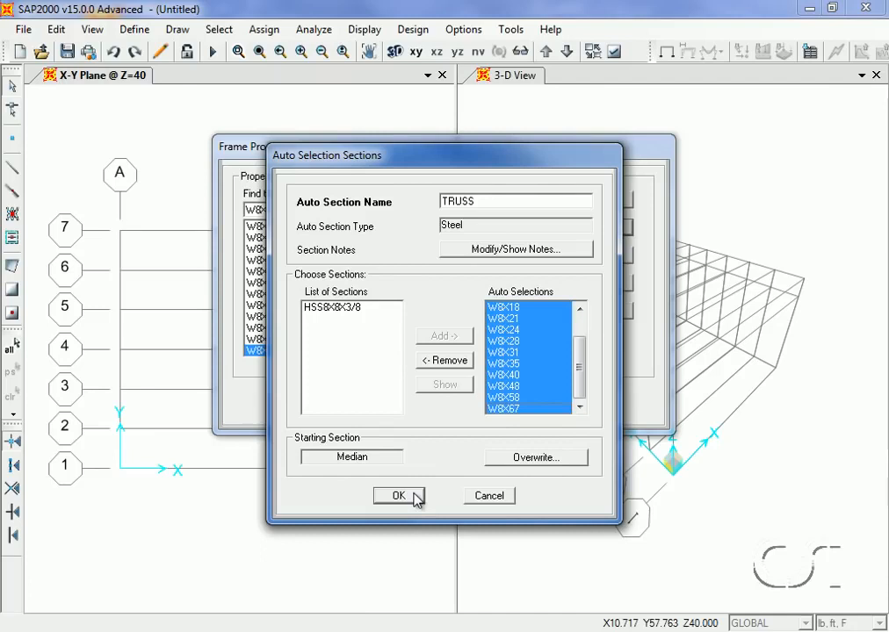
left_click(415, 497)
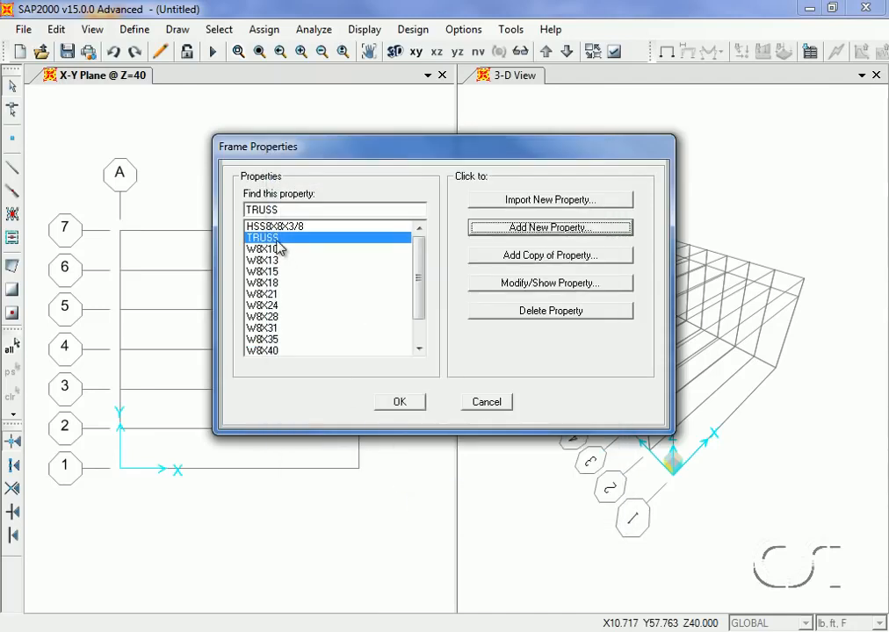
left_click(399, 405)
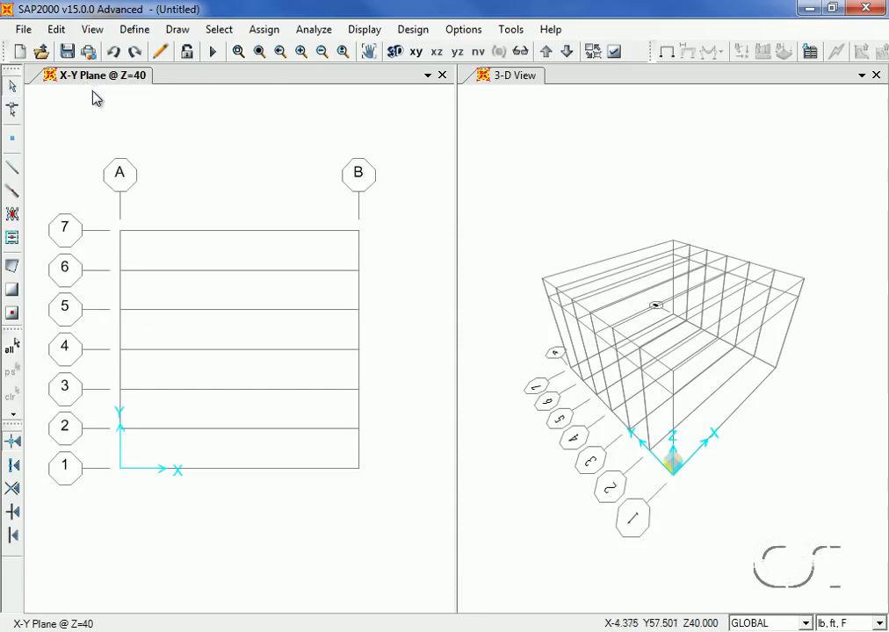
Switch the left view to a 2D Y-Z plane at X = 0
left_click(492, 143)
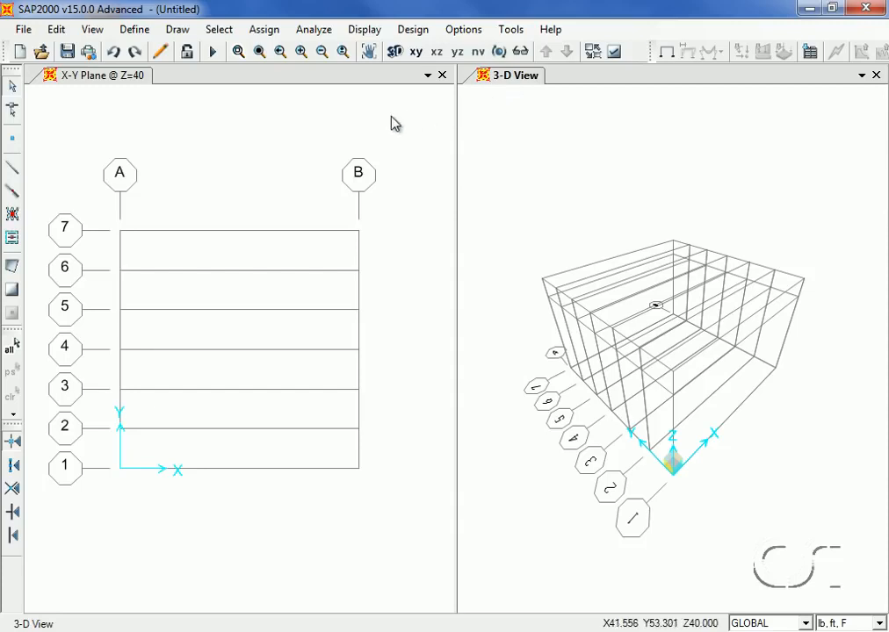
left_click(279, 134)
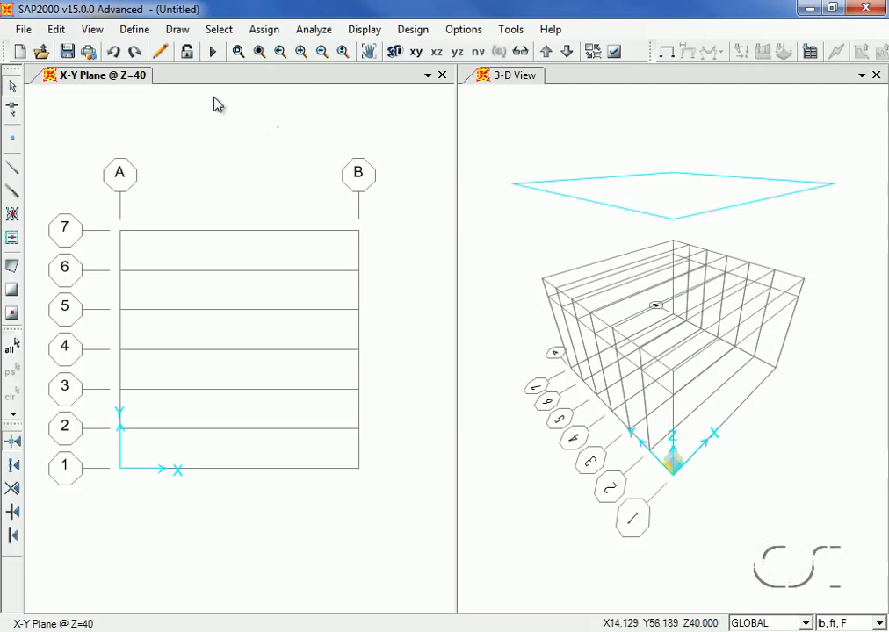
left_click(93, 31)
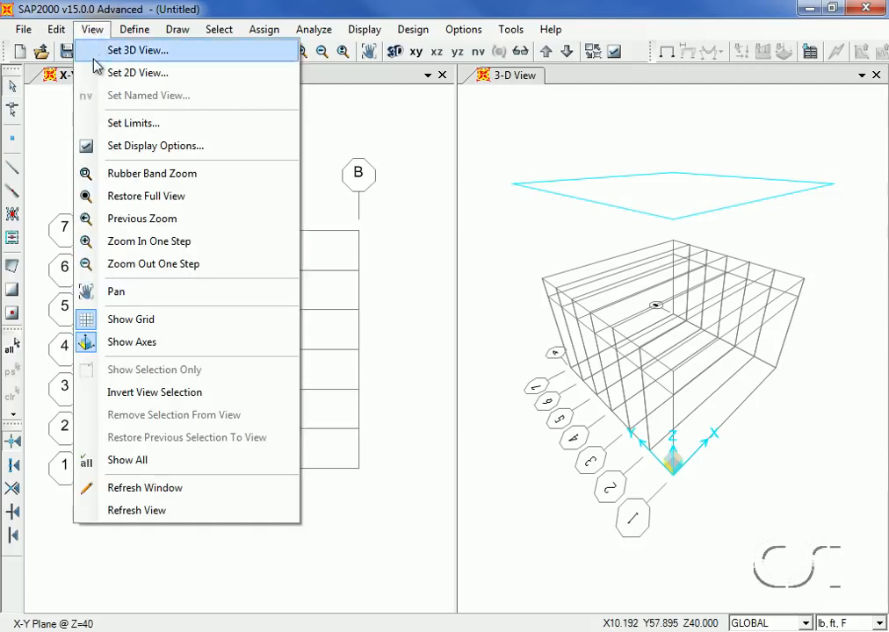
left_click(174, 75)
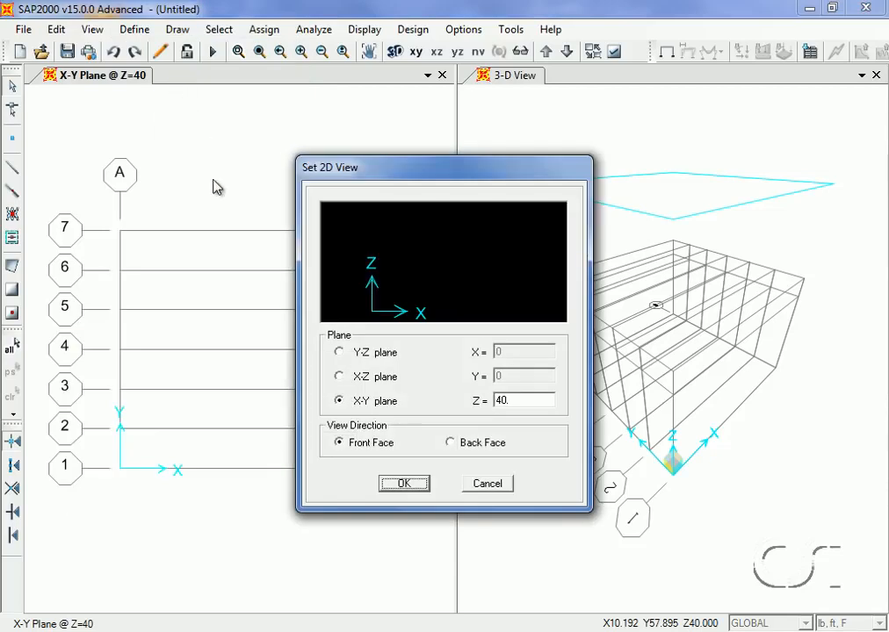
left_click(340, 353)
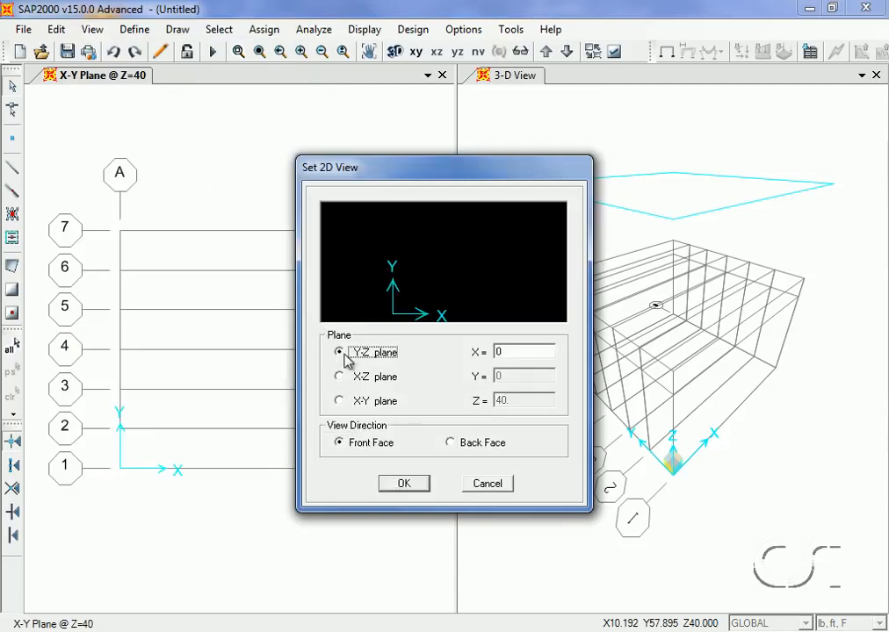
left_click(516, 353)
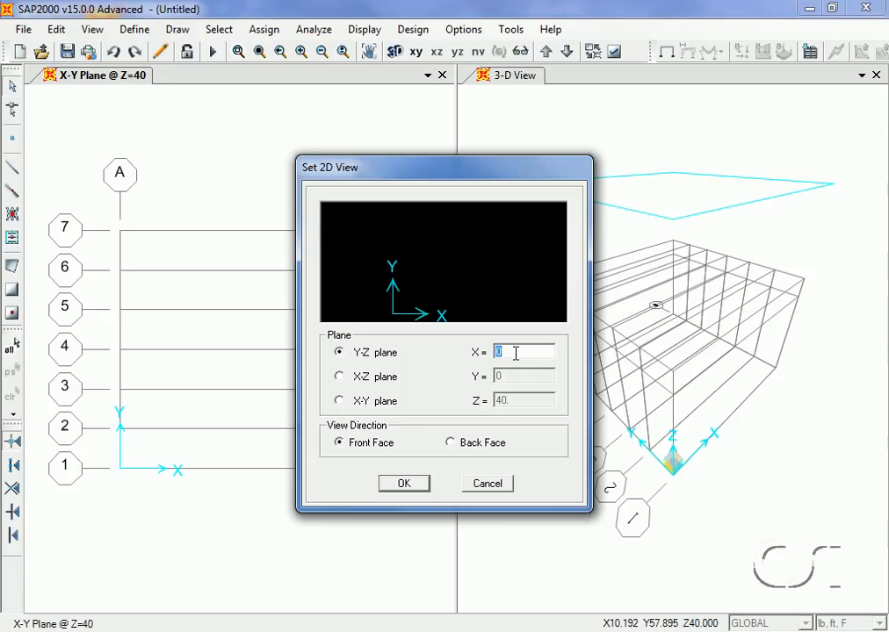
left_click(405, 484)
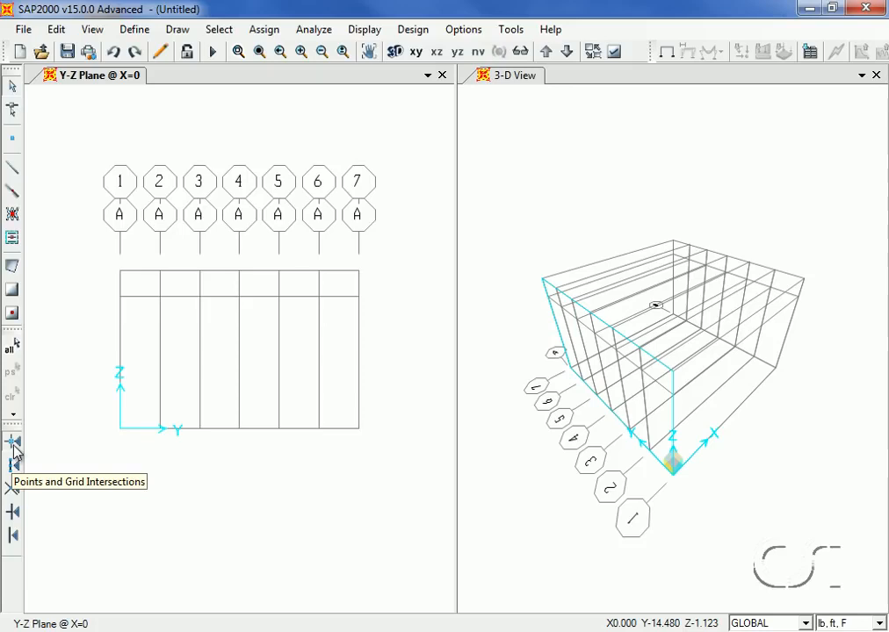
Draw a frame column with section HSS8X8X3/8 along grid 1 from the base up to Z = 24
left_click(15, 168)
left_click_drag(433, 274, 471, 149)
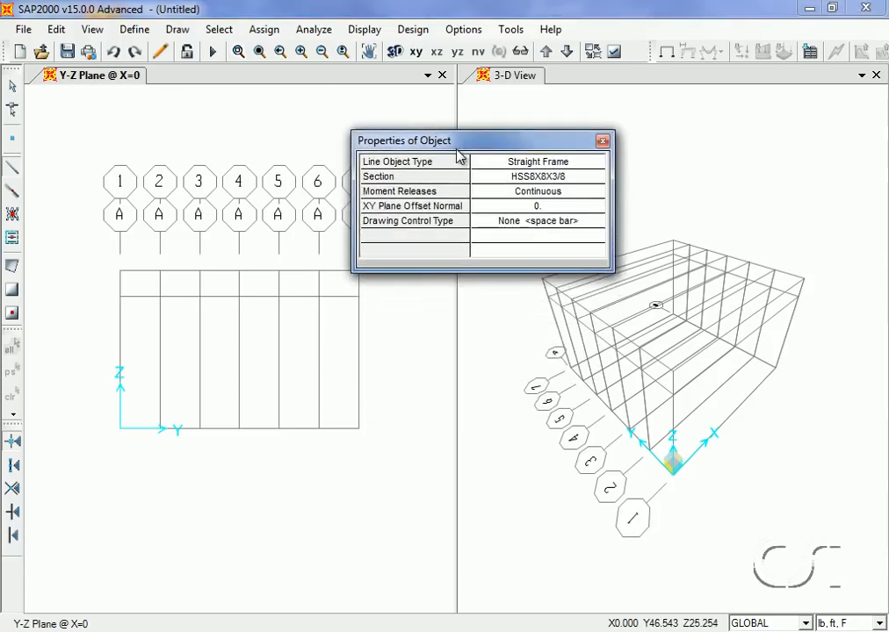
left_click(548, 177)
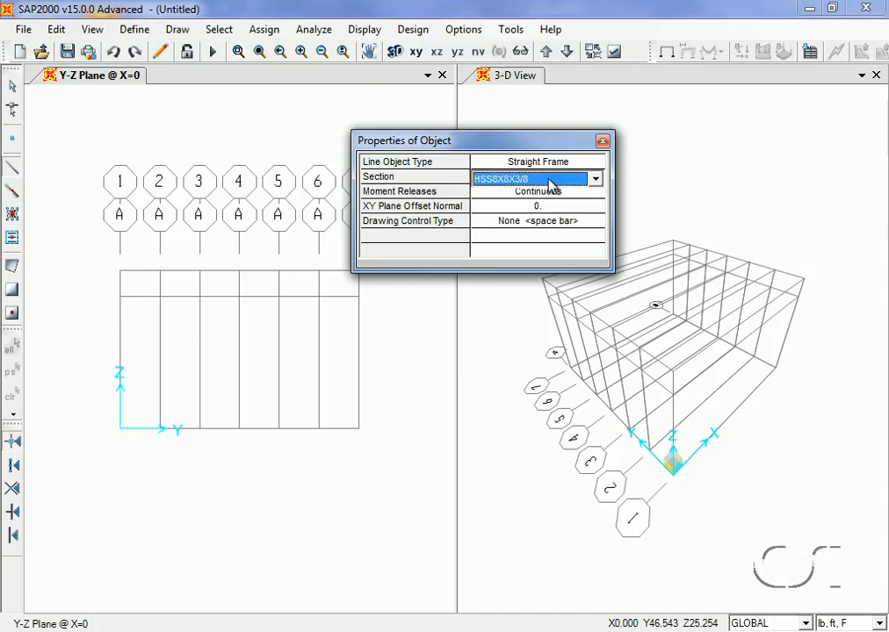
left_click(549, 180)
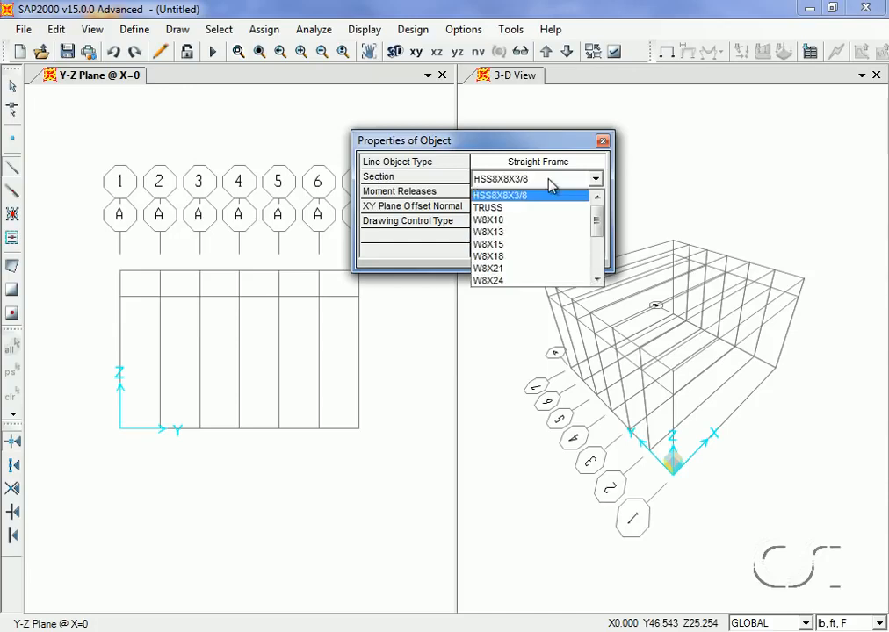
left_click(492, 197)
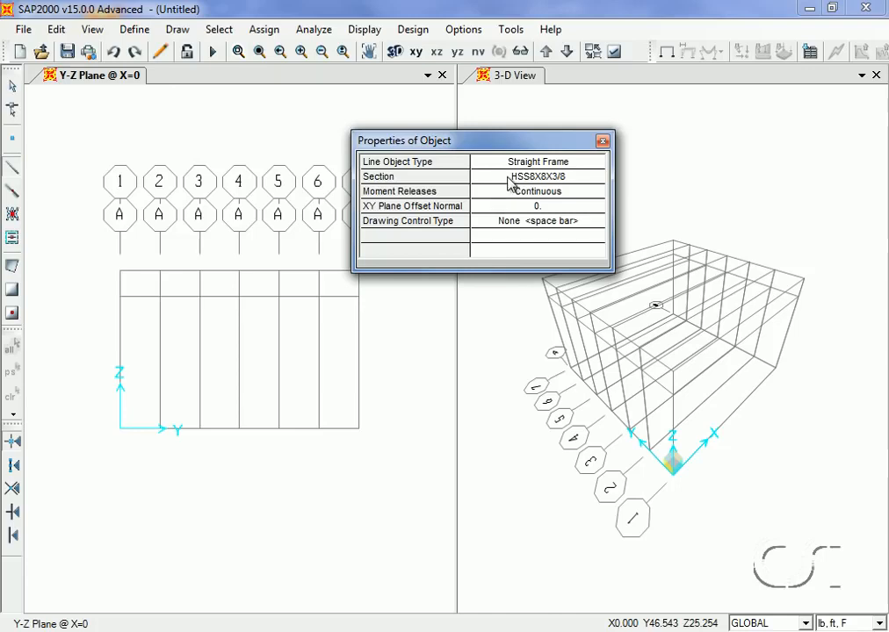
left_click(121, 431)
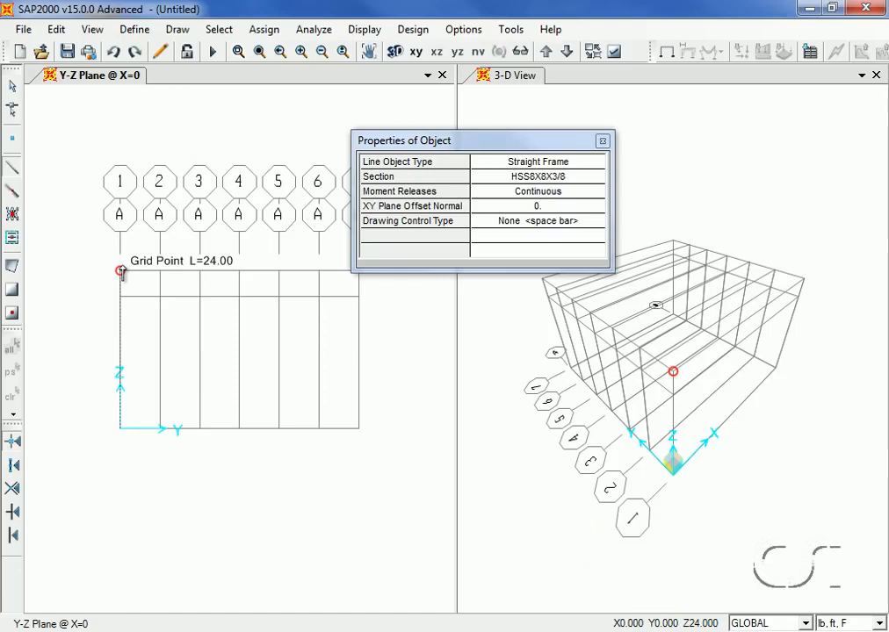
left_click(121, 272)
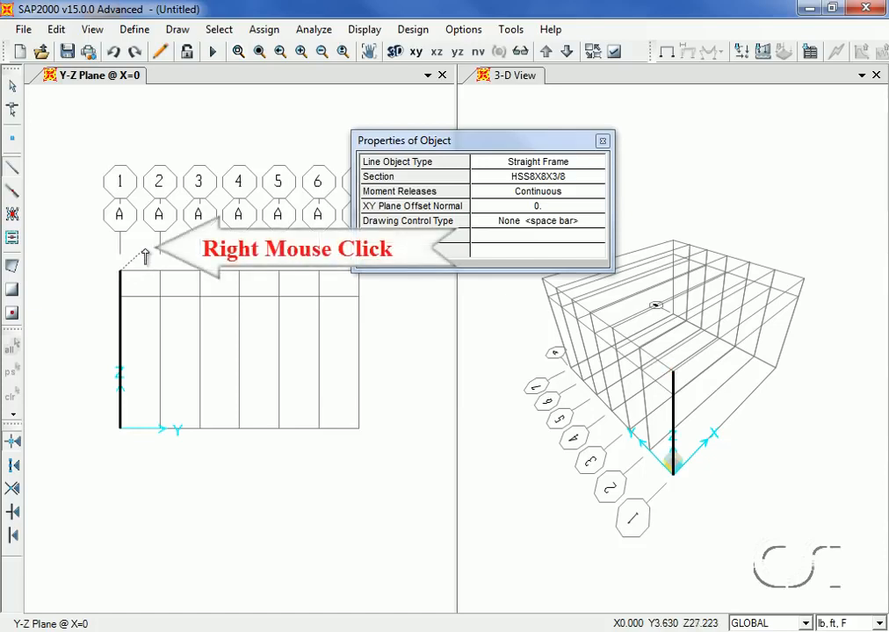
right_click(146, 256)
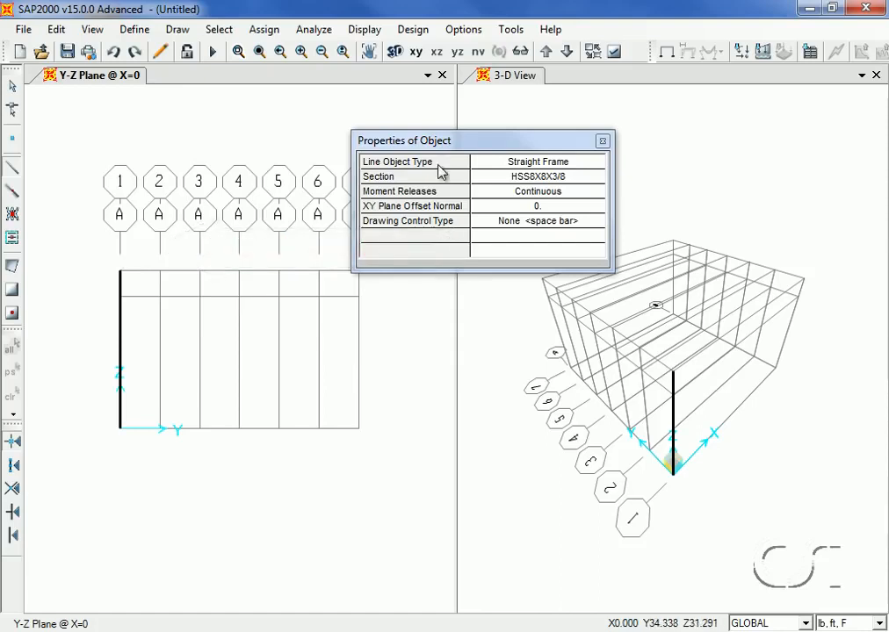
Draw a second HSS8X8X3/8 column along grid 7 from the base up to Z = 24
left_click_drag(464, 146, 511, 105)
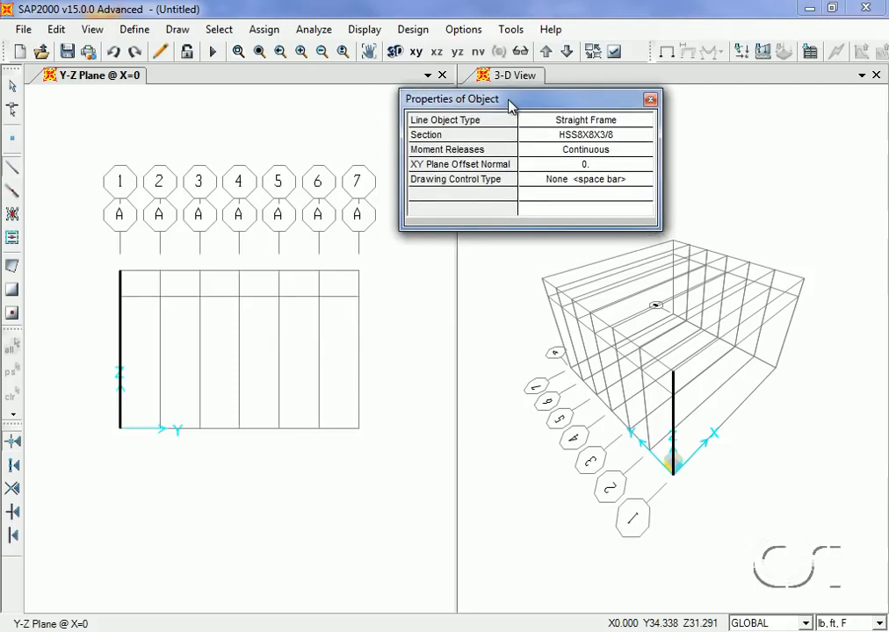
left_click(359, 429)
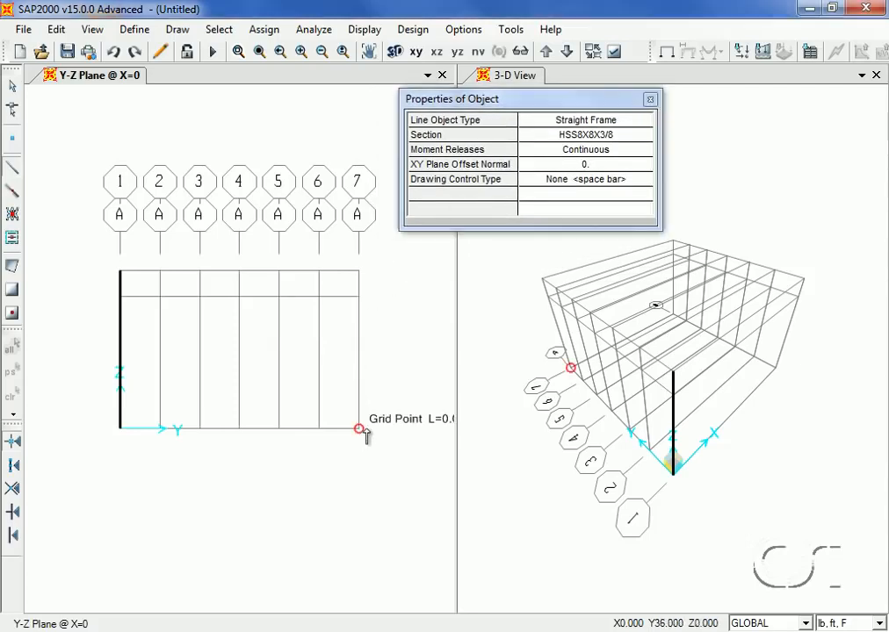
left_click(359, 271)
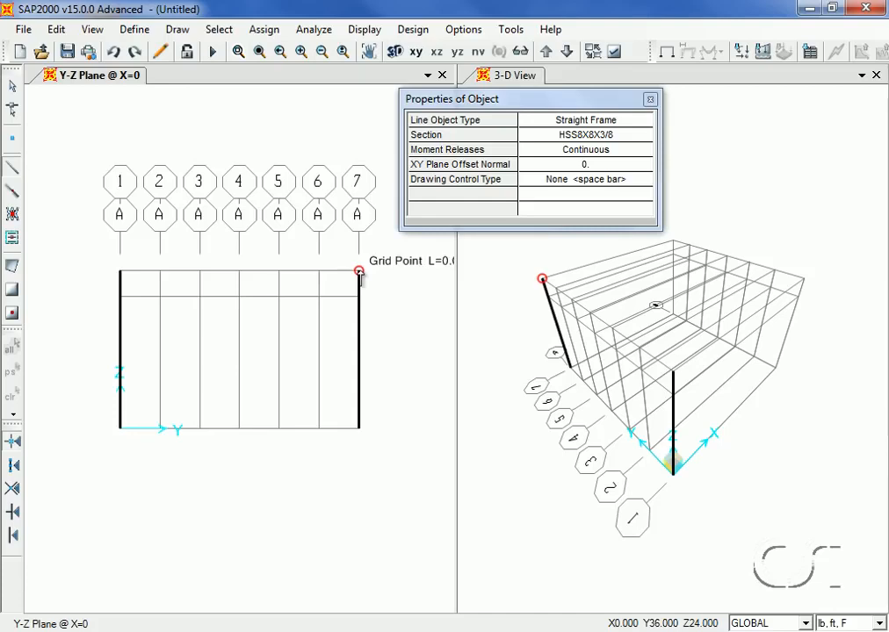
right_click(399, 244)
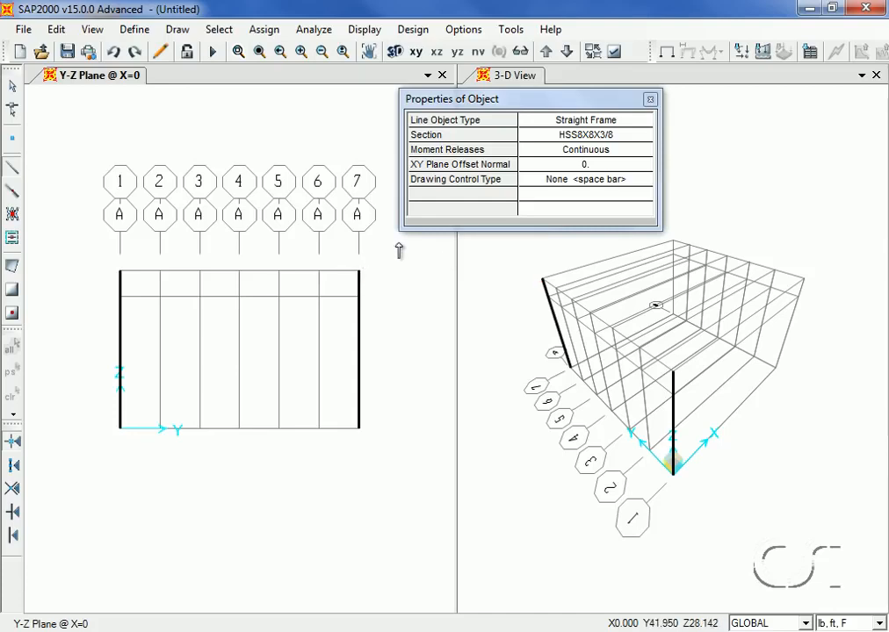
Switch the frame section to TRUSS and draw the bottom chord at Z = 20 from grid 1 to grid 7
left_click(565, 138)
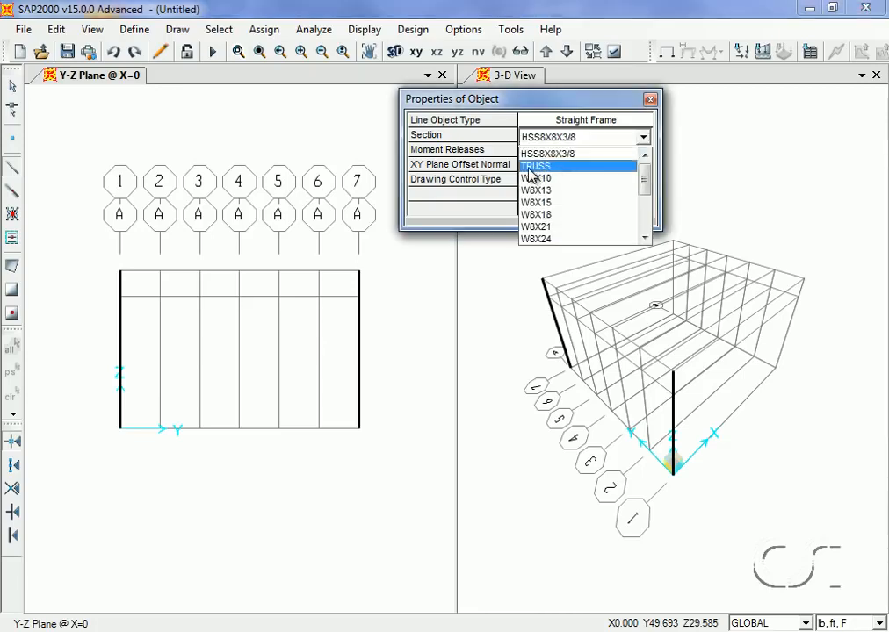
left_click(554, 167)
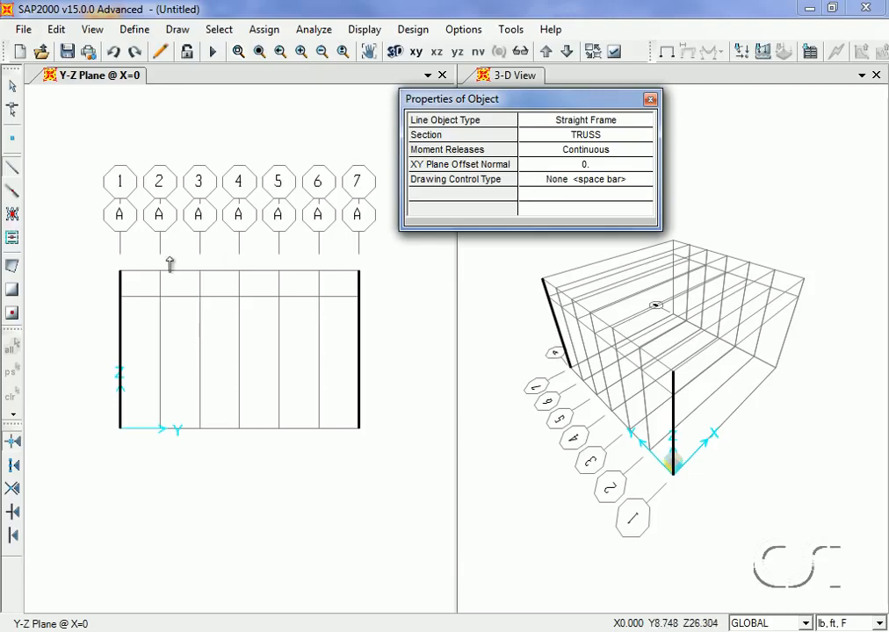
left_click(122, 297)
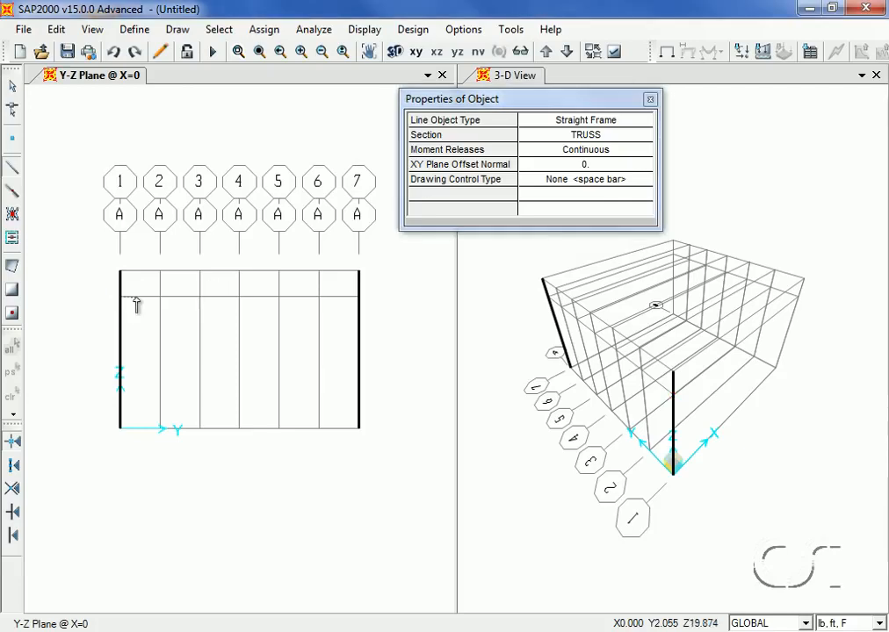
left_click(358, 298)
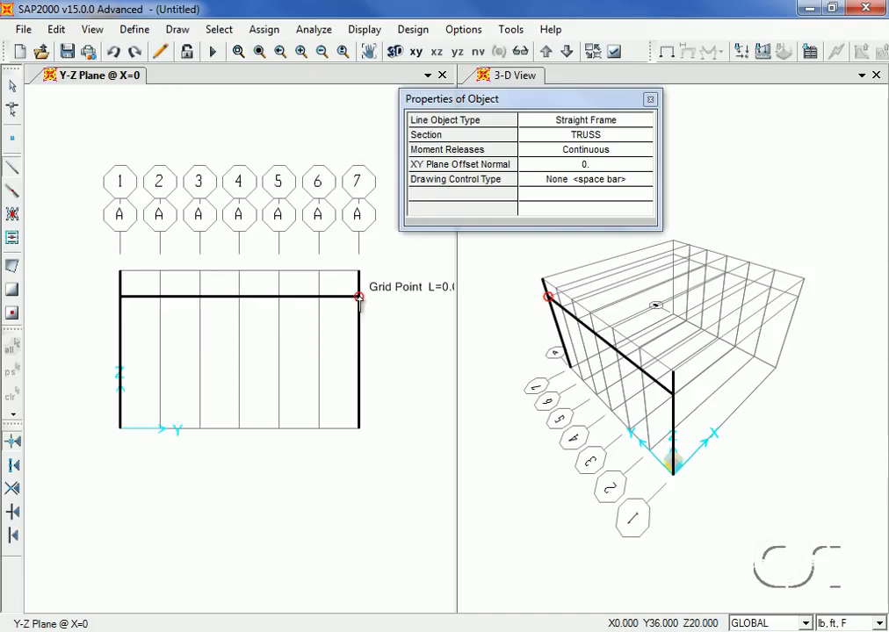
right_click(384, 284)
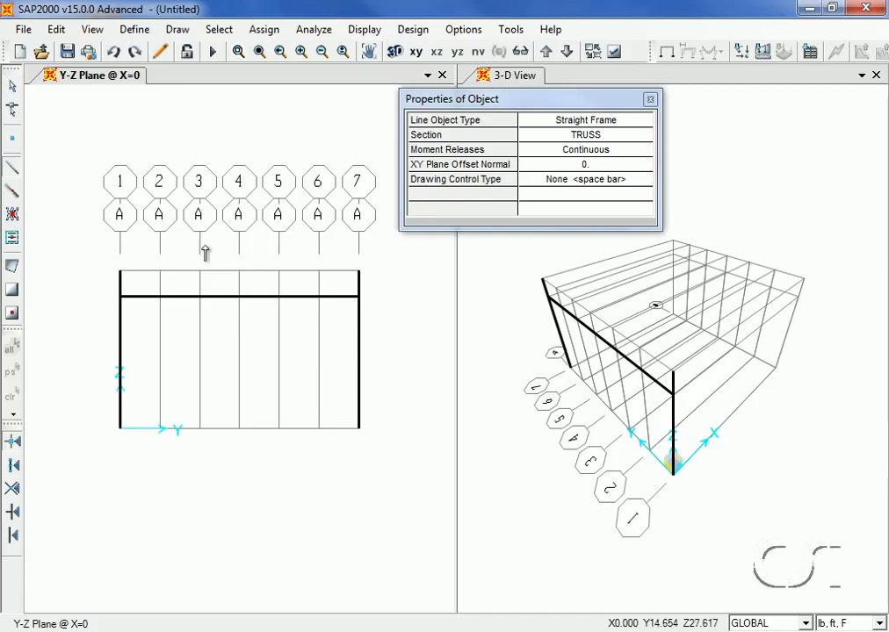
Draw the top truss chord at Z = 24 from grid 1 to grid 7
left_click(120, 272)
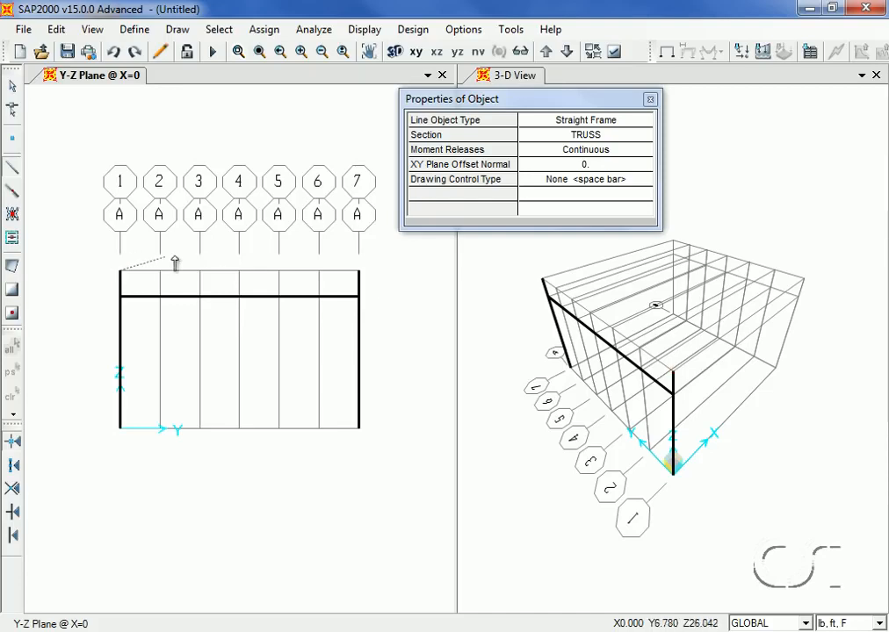
left_click(357, 273)
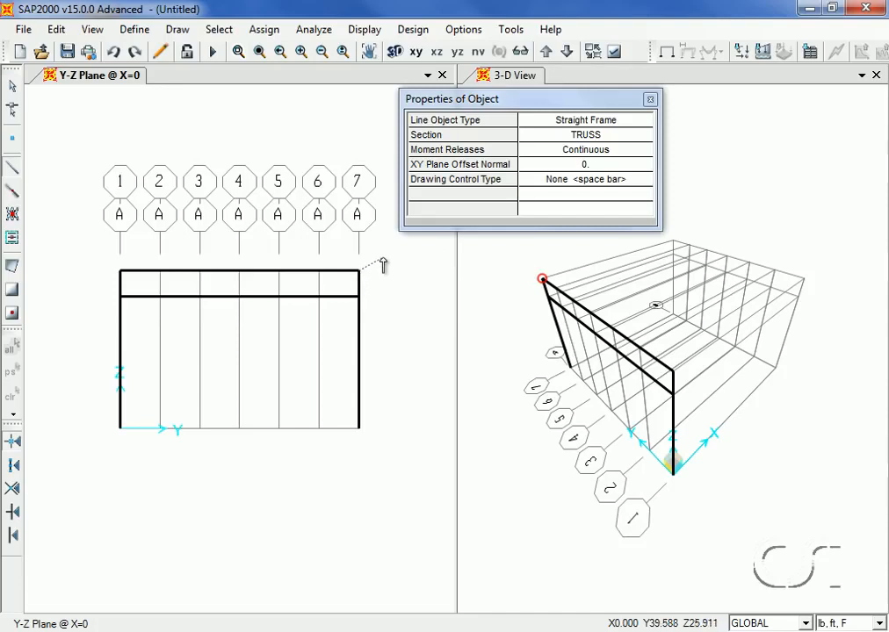
key("Escape")
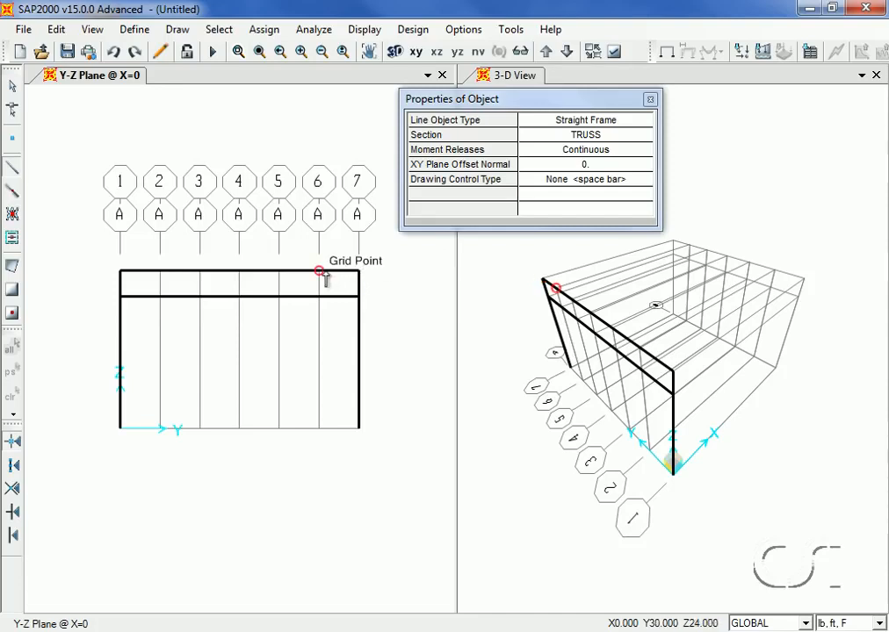
Draw connected truss diagonals and verticals between the chords from grid 7 to grid 4
left_click(357, 273)
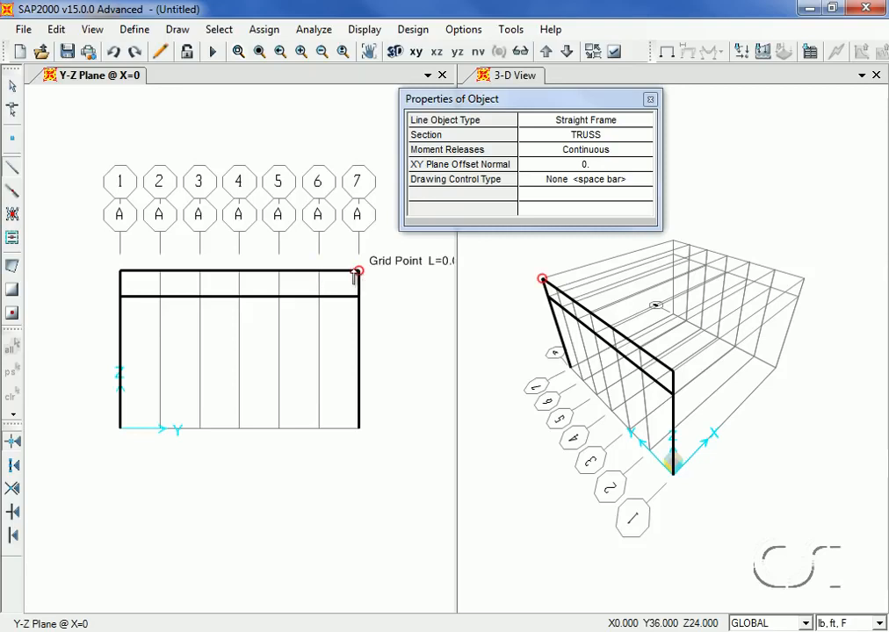
left_click(320, 297)
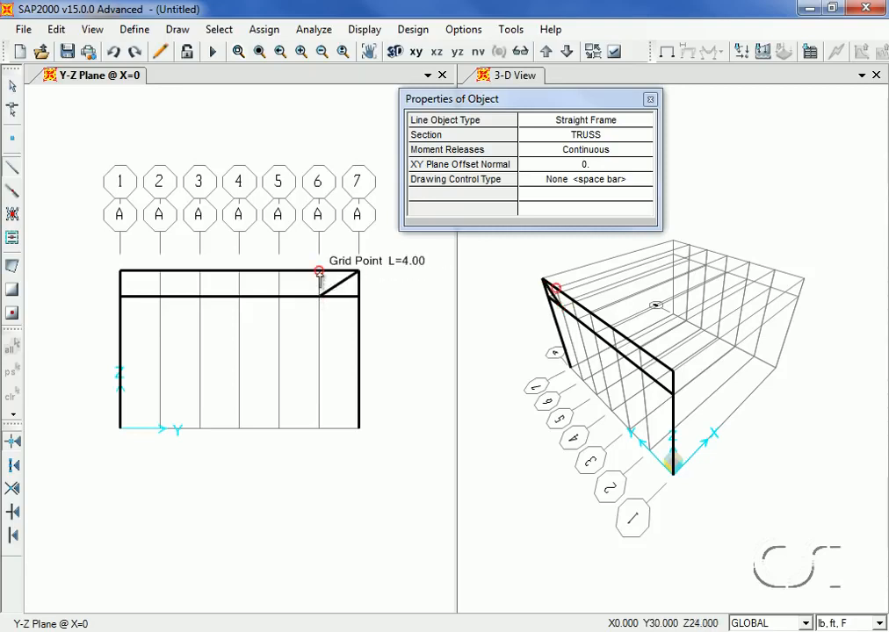
left_click(318, 272)
left_click(279, 296)
left_click(279, 272)
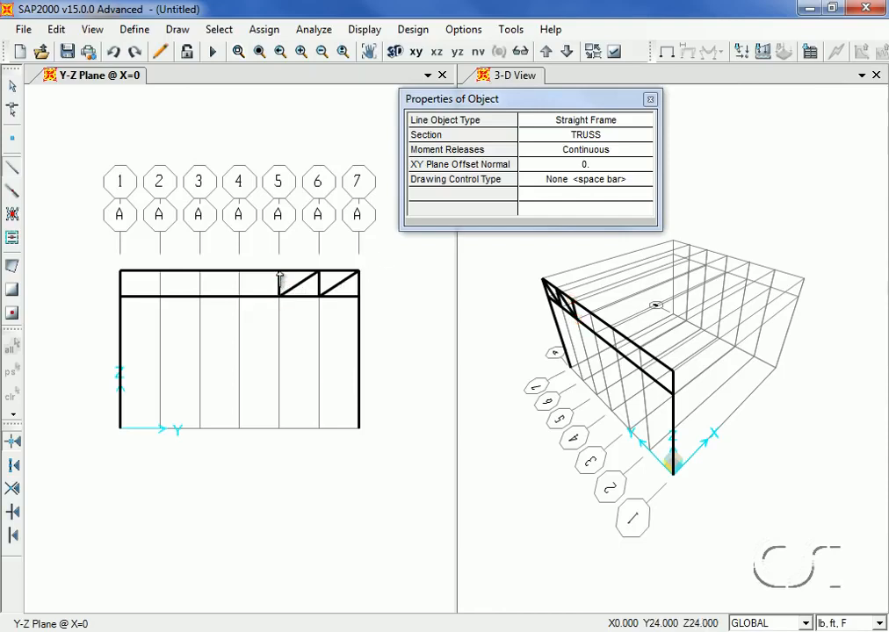
left_click(239, 296)
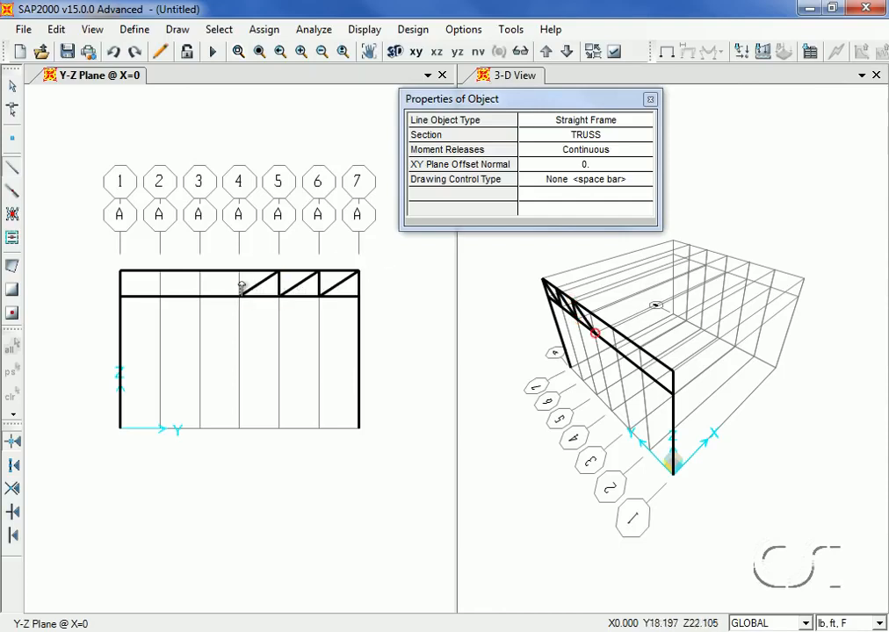
left_click(238, 272)
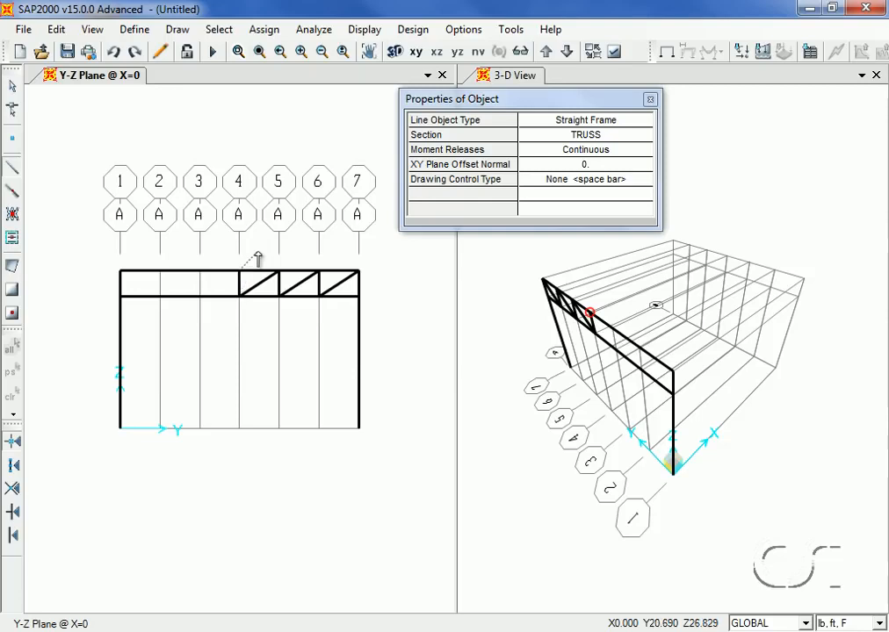
key("Escape")
Draw the remaining truss diagonals and verticals from grid 4 to grid 1, then exit drawing mode
left_click(239, 297)
left_click(201, 271)
key("Escape")
left_click(201, 297)
left_click(160, 271)
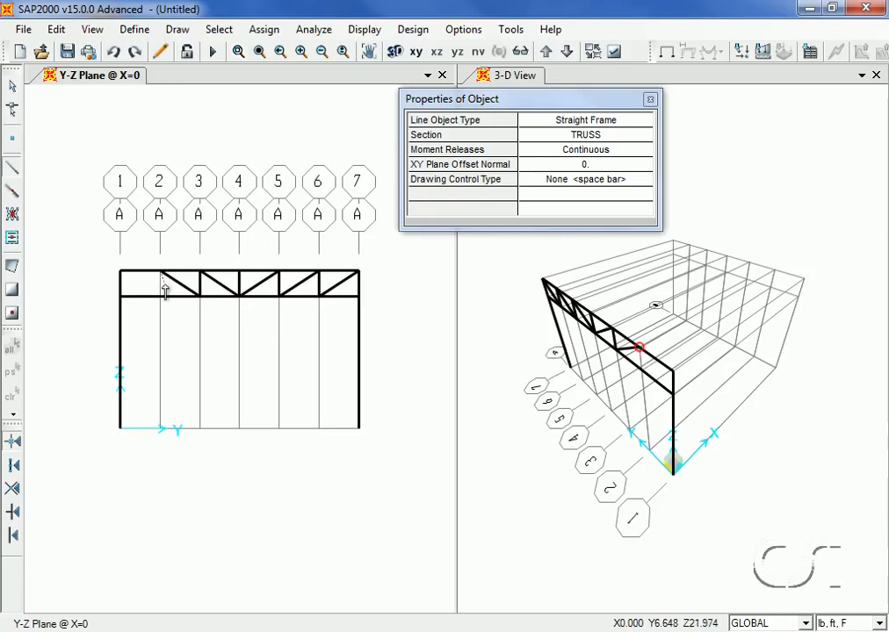
left_click(159, 297)
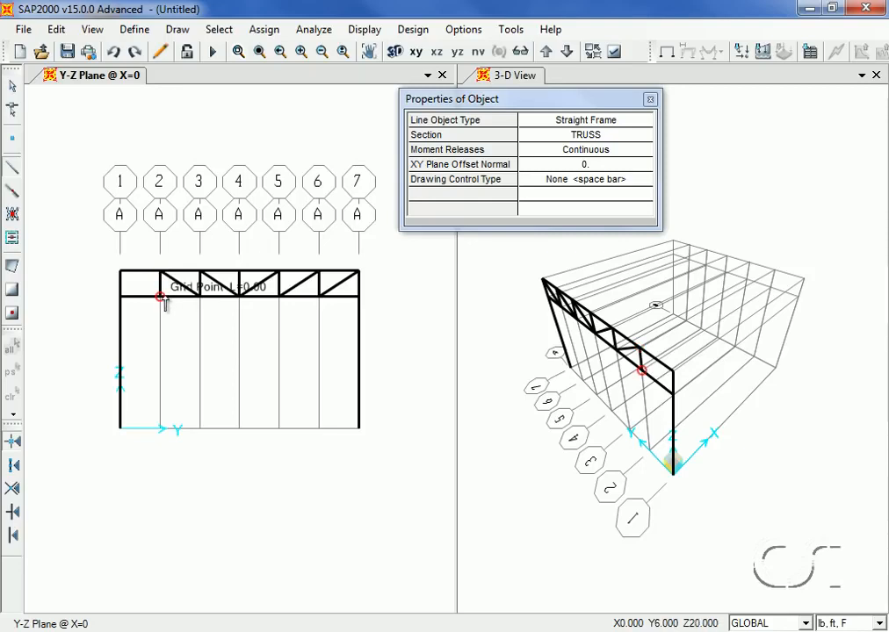
left_click(121, 270)
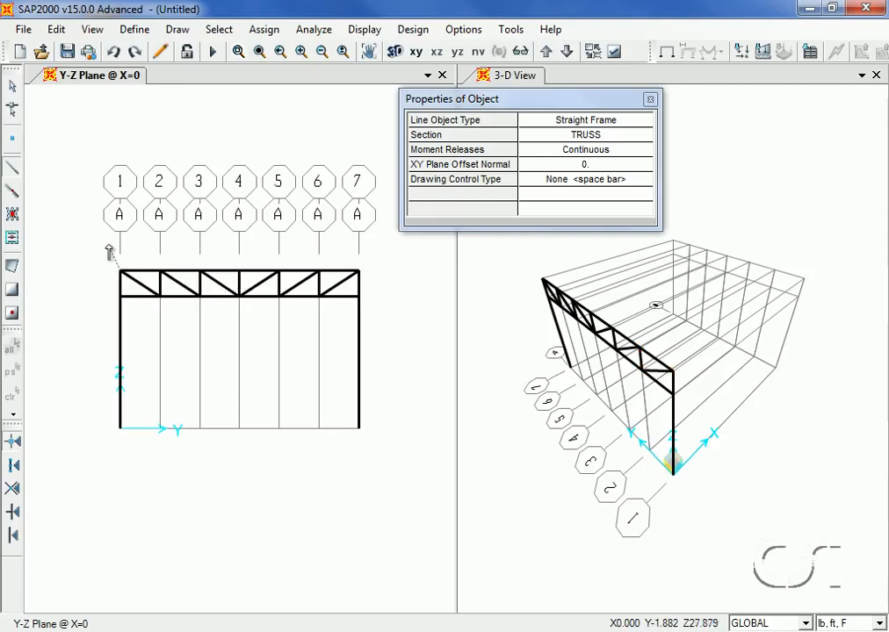
left_click(12, 91)
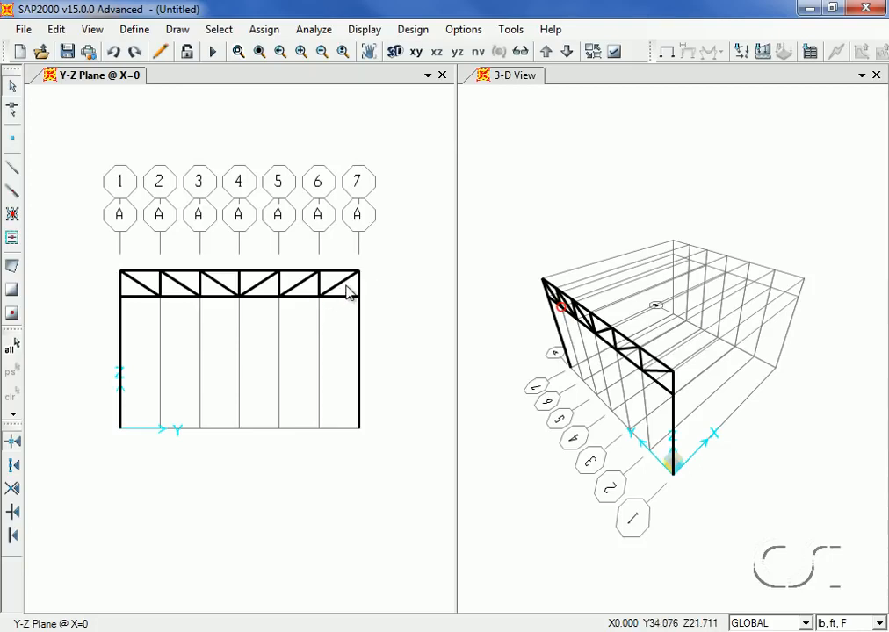
Select the truss web members, release Moment 33 (Major) at both start and end, then clear the display of assigns
left_click_drag(346, 286, 224, 279)
left_click_drag(161, 283, 134, 291)
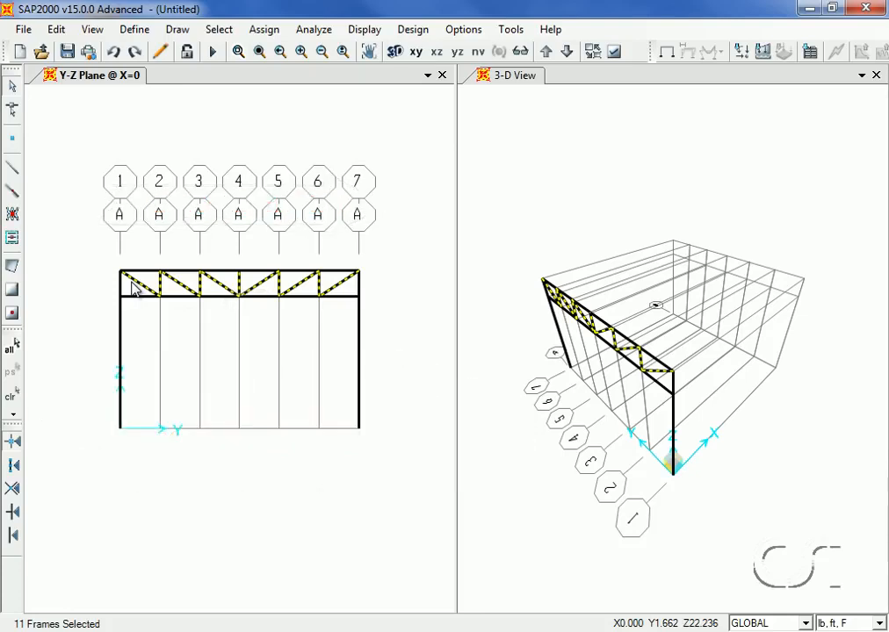
left_click(264, 30)
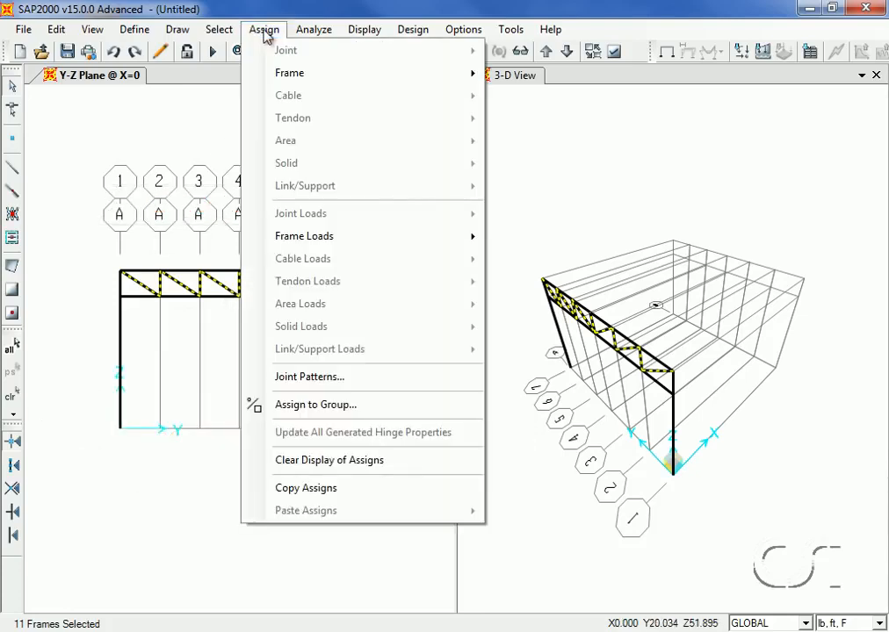
mouse_move(264, 76)
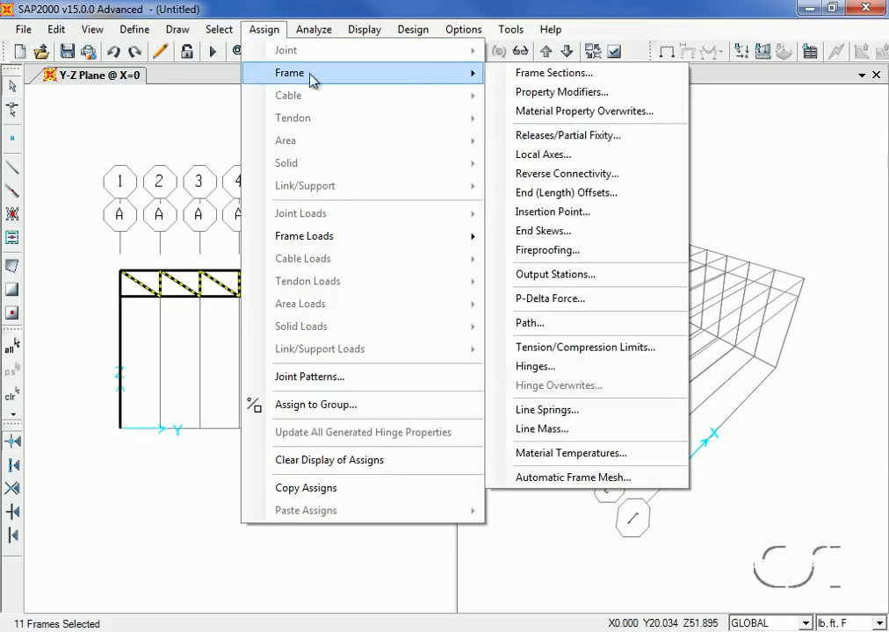
left_click(589, 141)
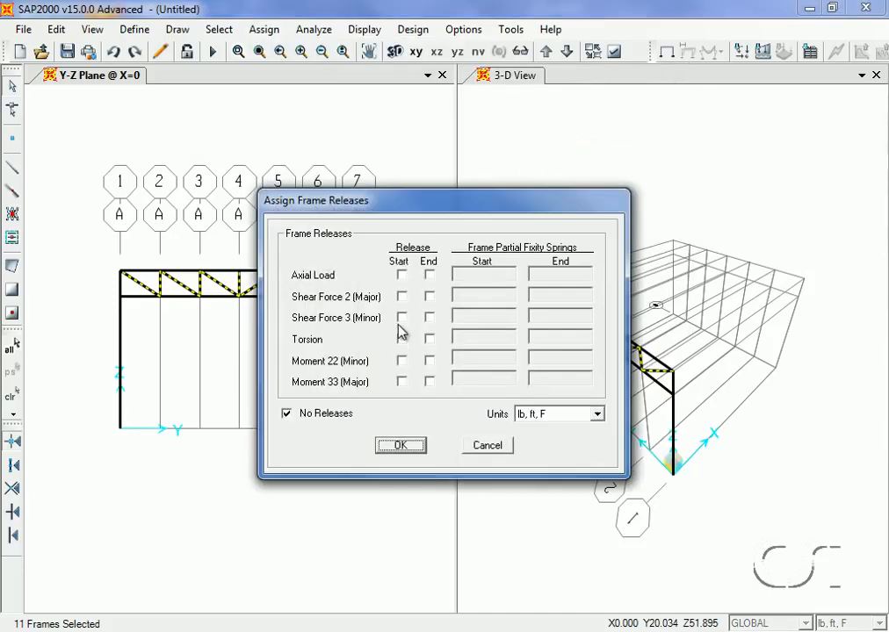
left_click(403, 382)
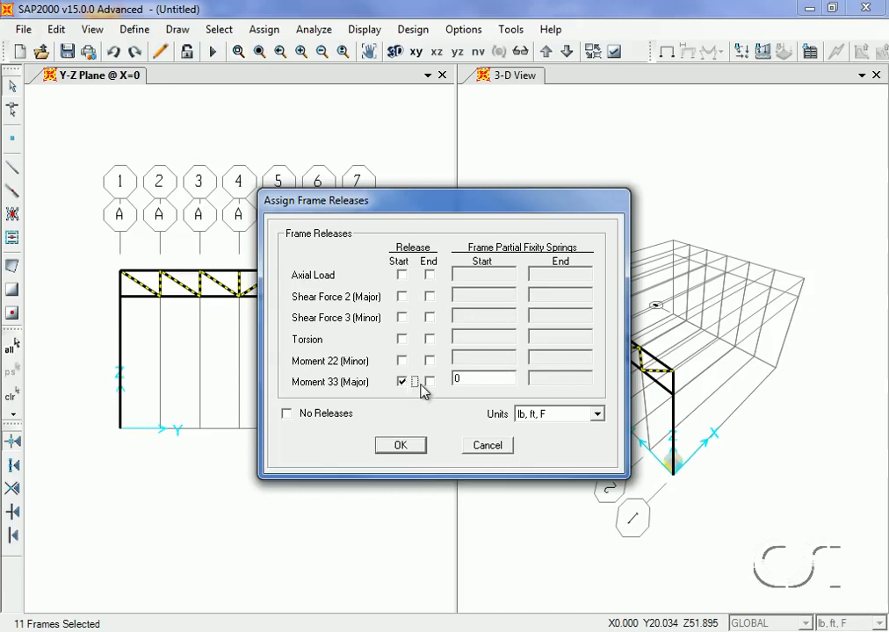
left_click(429, 382)
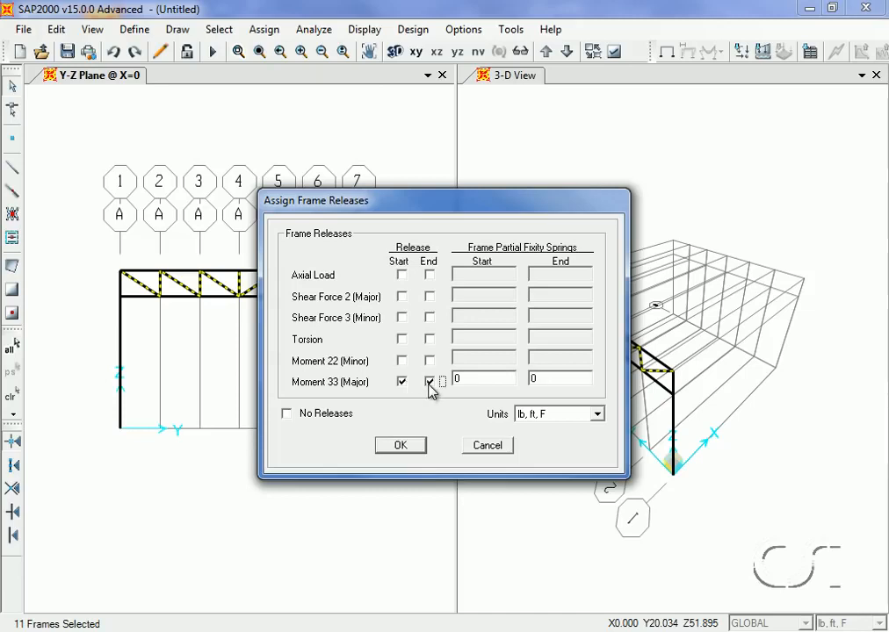
left_click(414, 447)
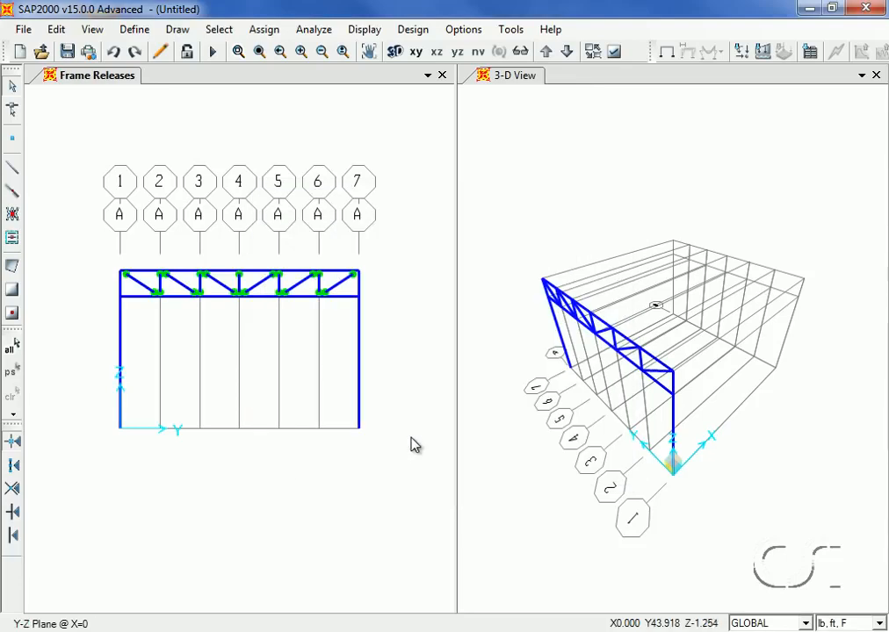
left_click(263, 32)
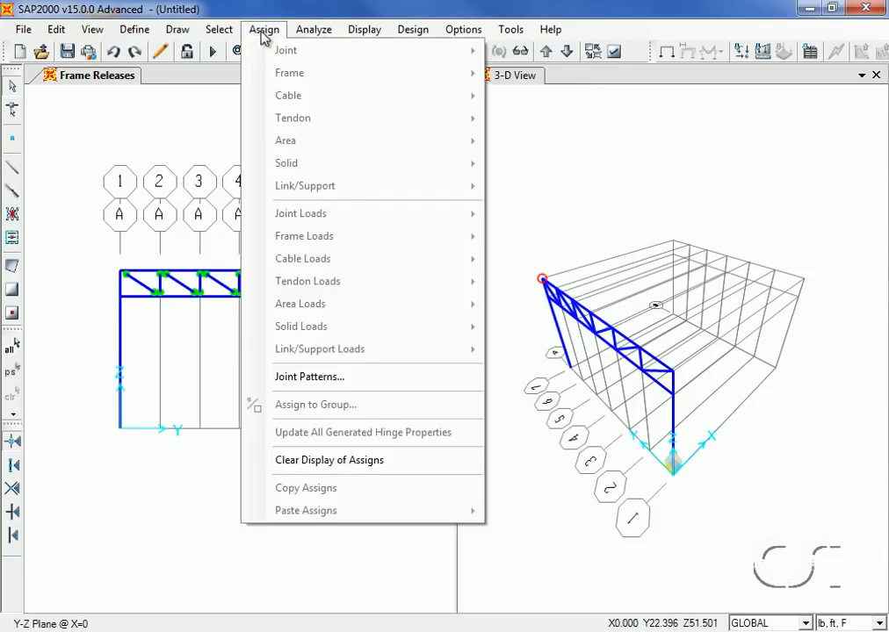
left_click(397, 473)
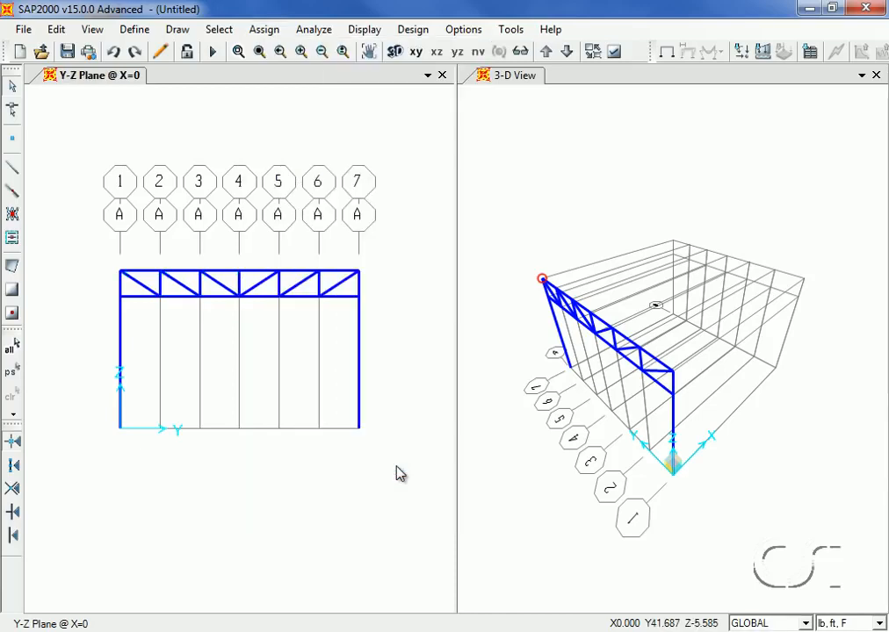
Divide the top chord of the truss into 2 frames
left_click(258, 273)
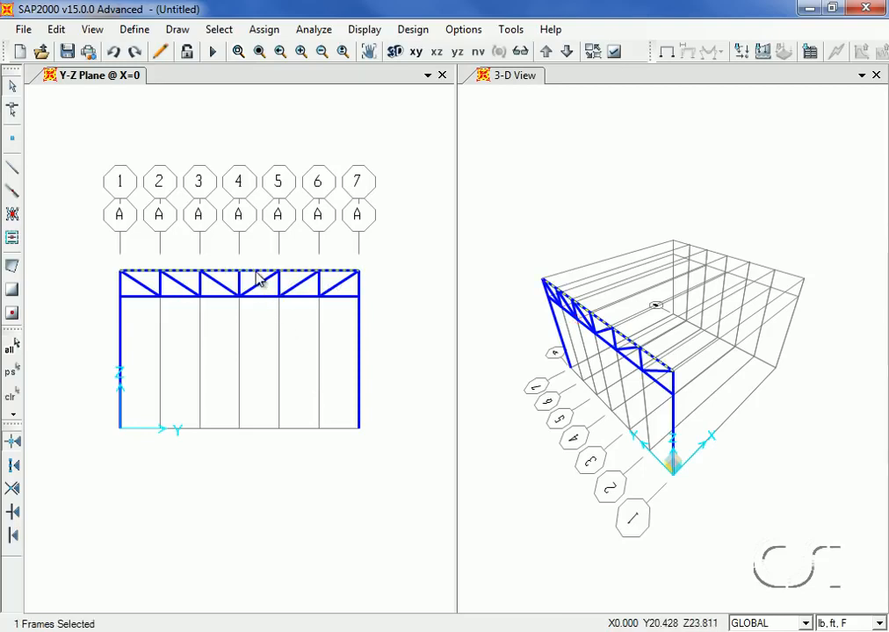
left_click(57, 30)
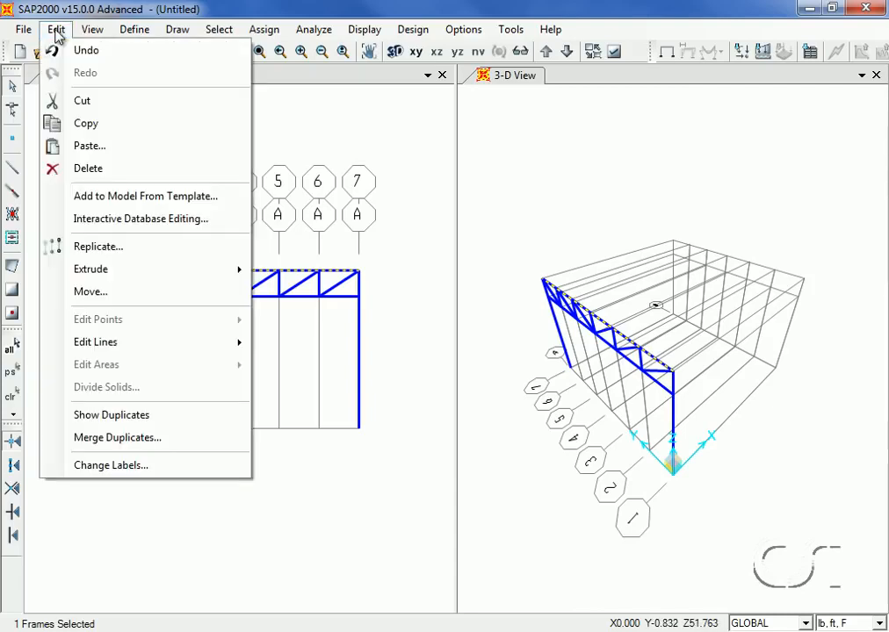
mouse_move(89, 344)
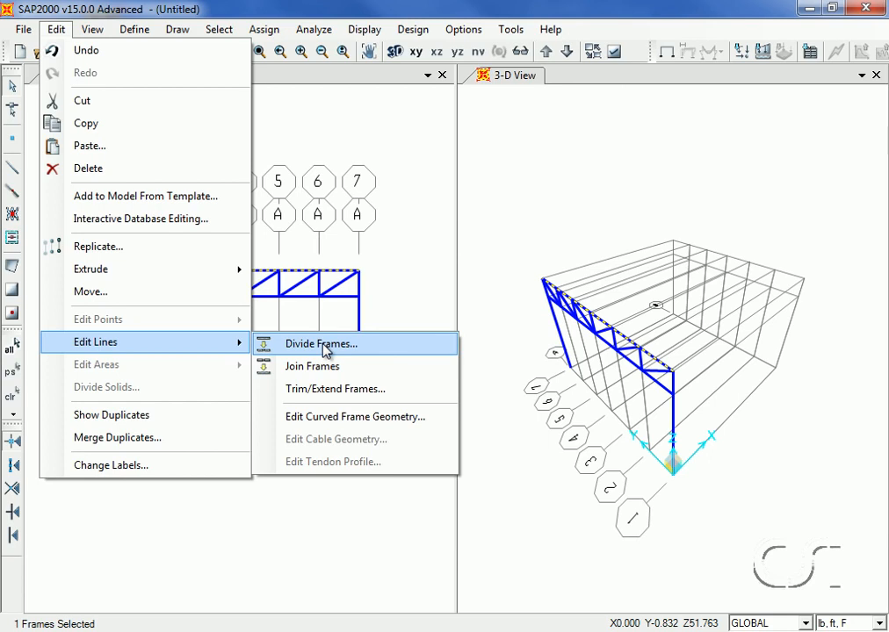
left_click(322, 344)
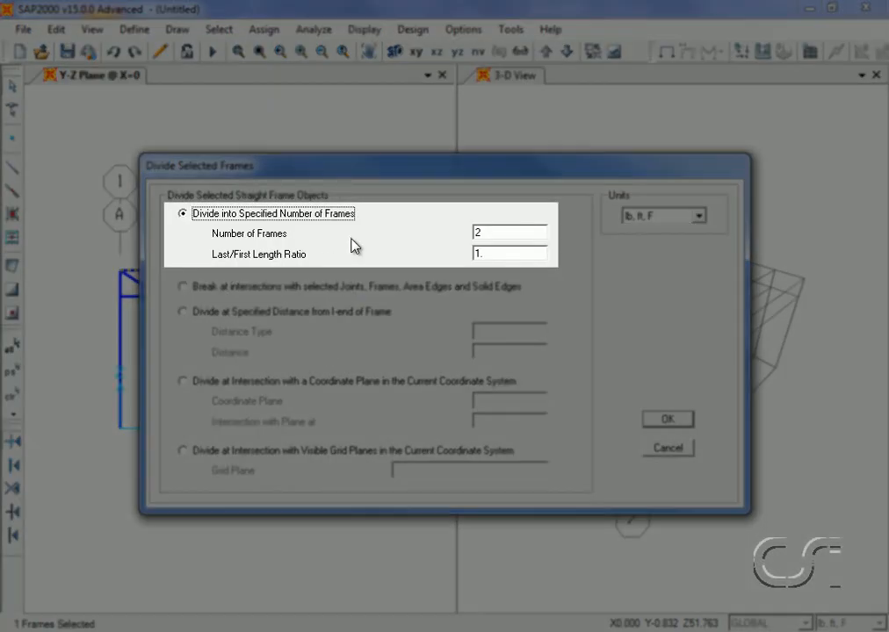
double_click(504, 233)
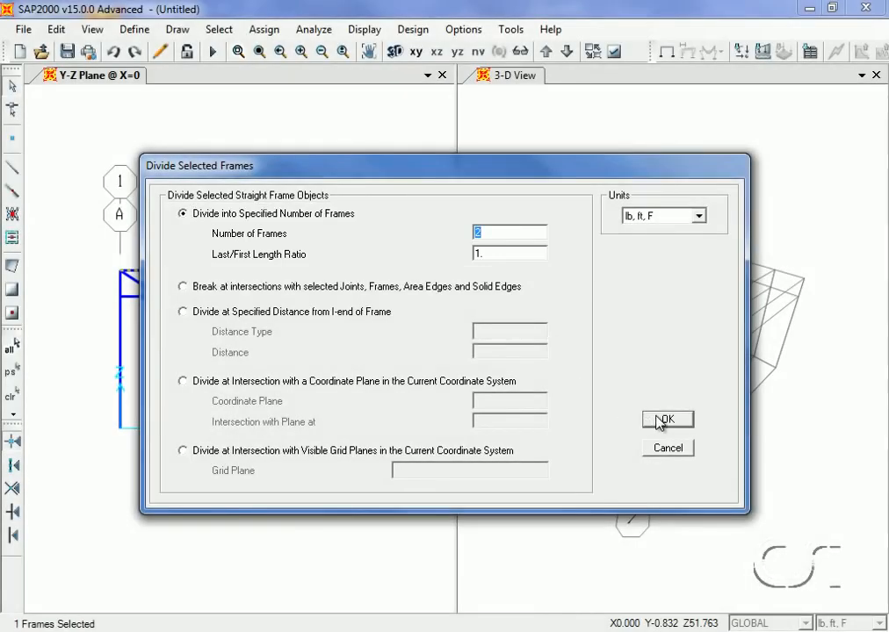
left_click(663, 420)
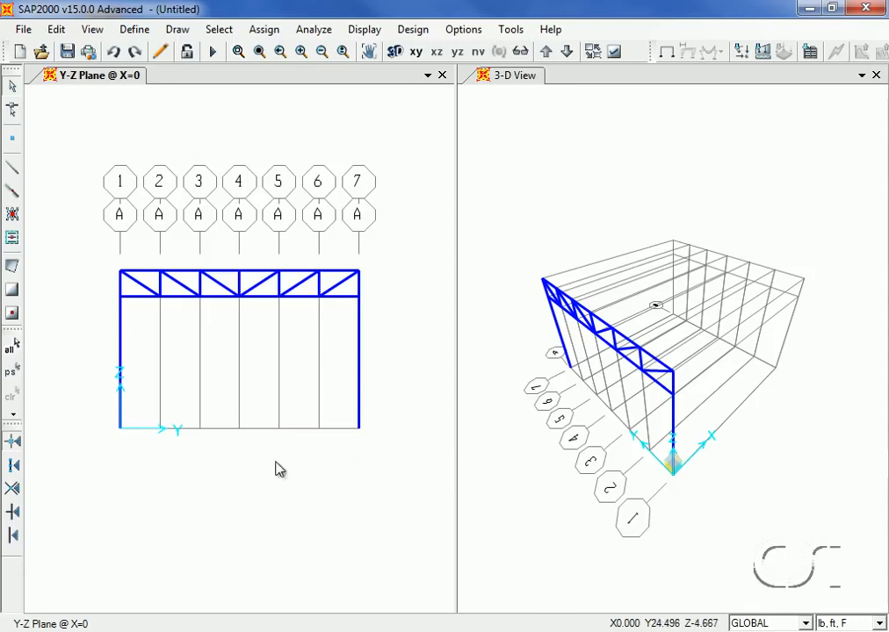
Select the column base joints at grids 1 and 7 and assign pinned restraints to them
left_click(119, 430)
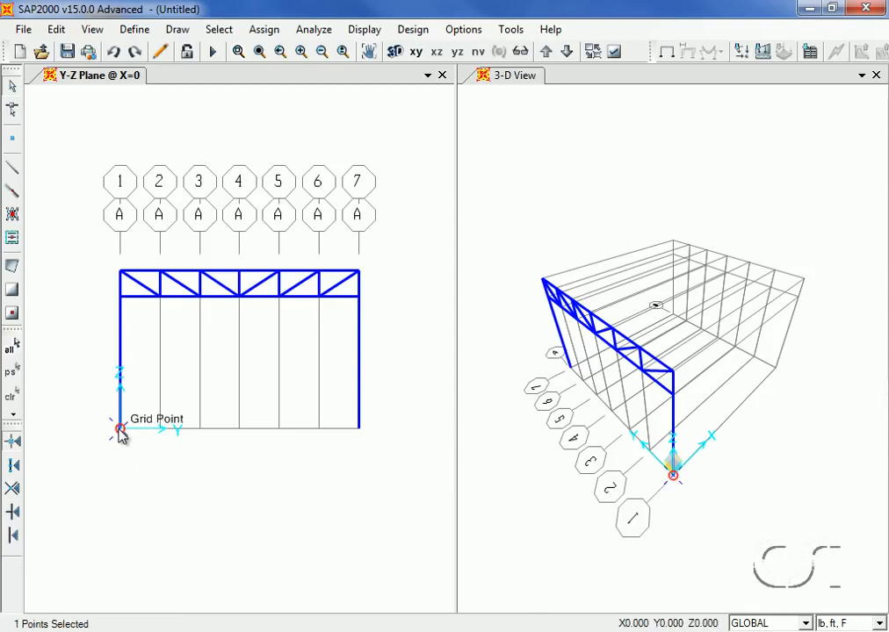
left_click(358, 430)
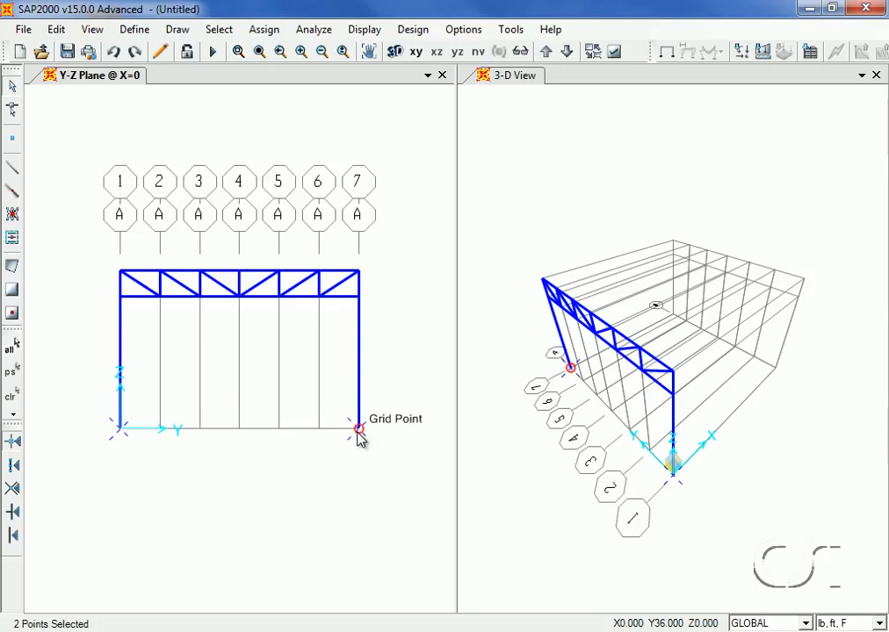
left_click(263, 31)
mouse_move(260, 51)
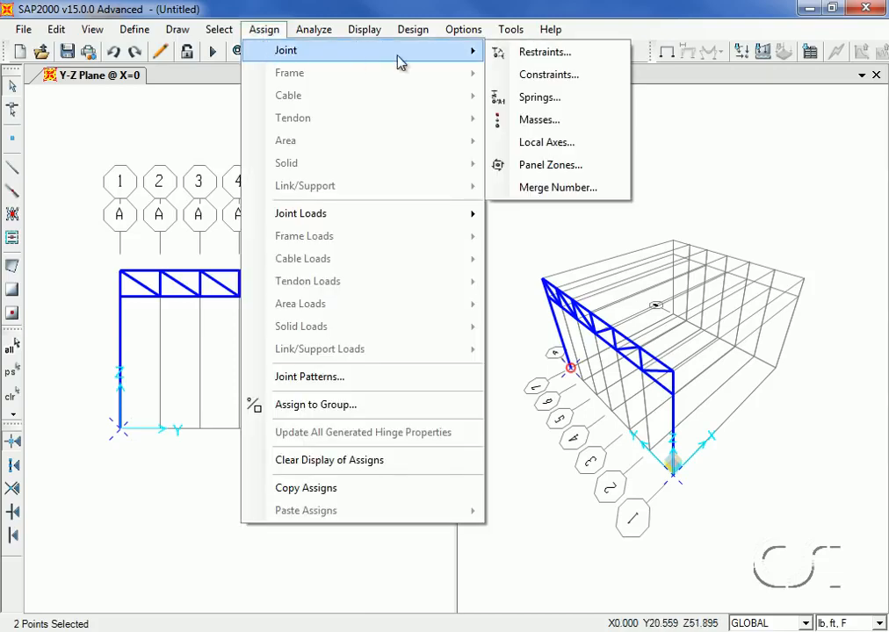
left_click(533, 56)
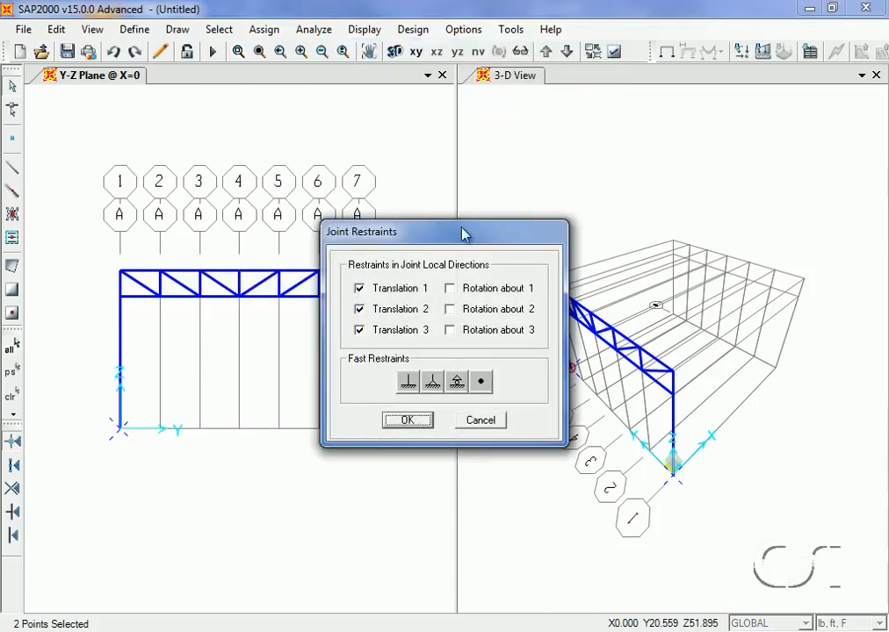
left_click(432, 383)
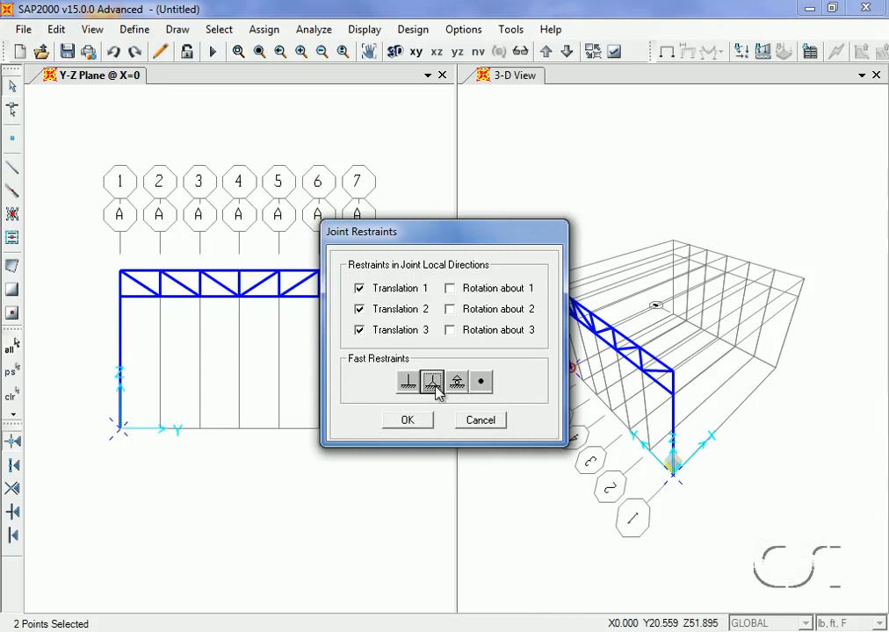
left_click(409, 423)
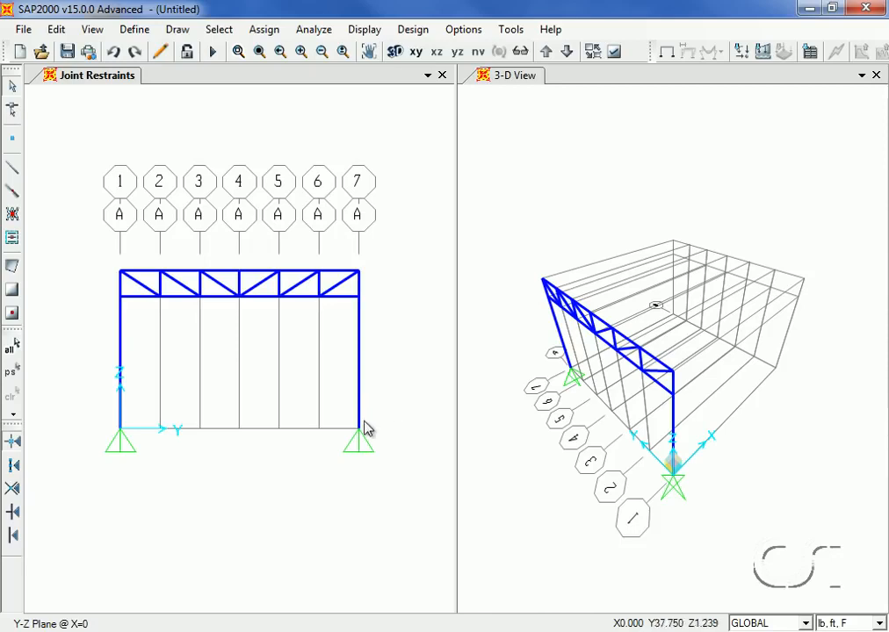
Select all objects and replicate them linearly with dx = 12 and a number of 3
left_click(13, 349)
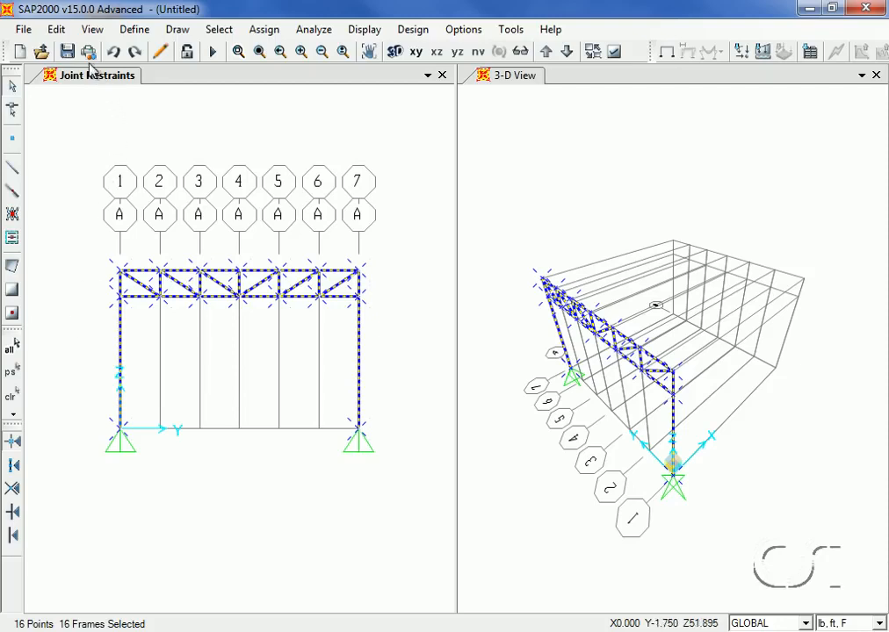
left_click(57, 29)
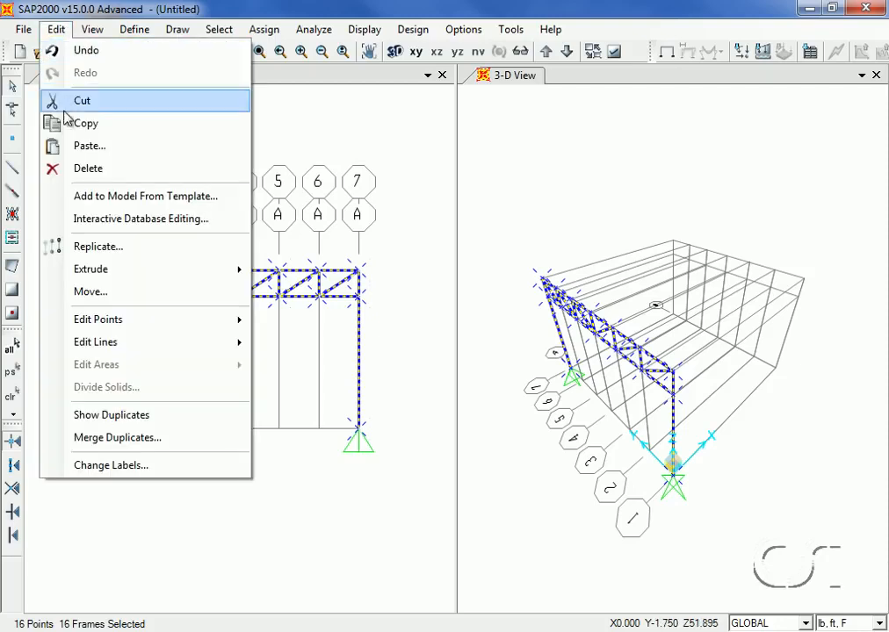
left_click(130, 247)
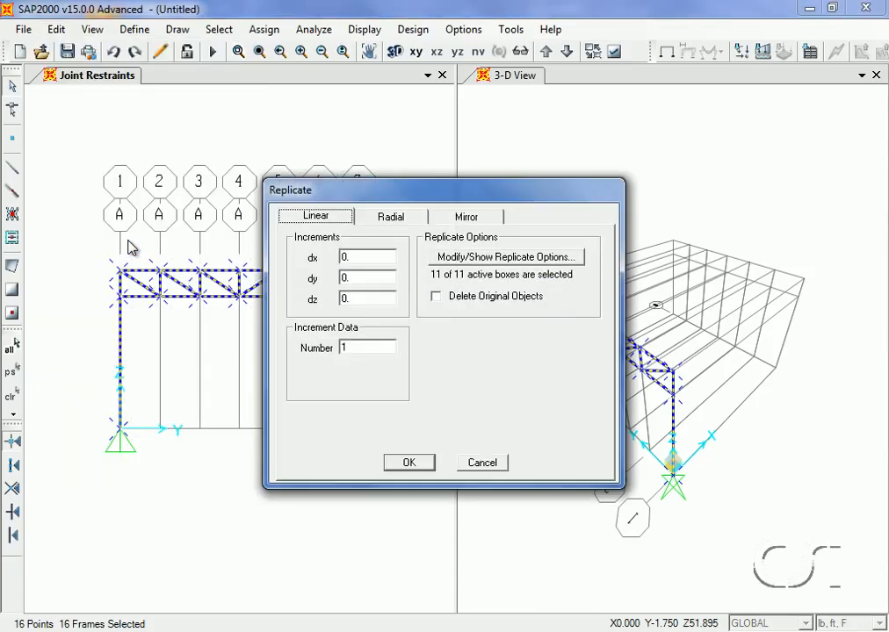
double_click(348, 257)
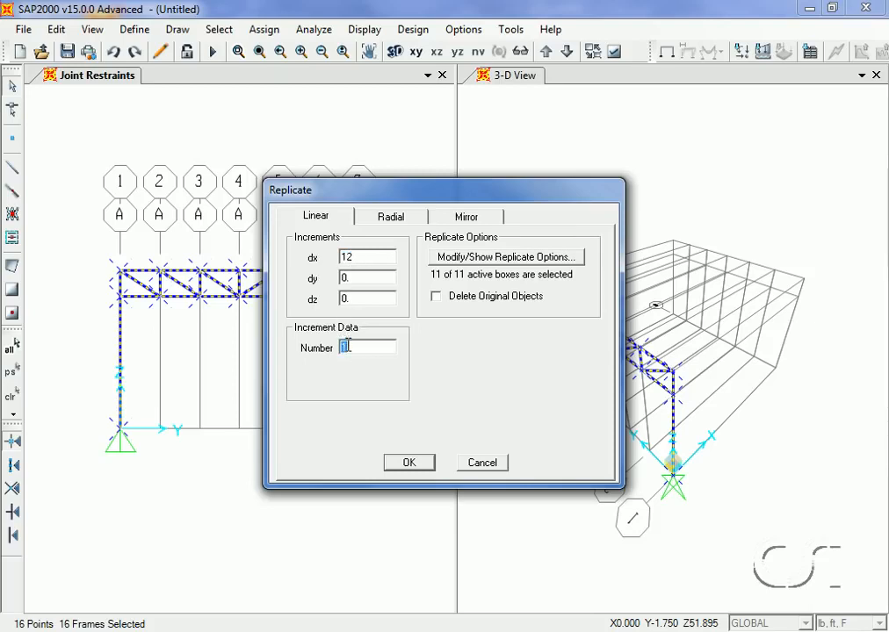
type("3")
left_click(406, 462)
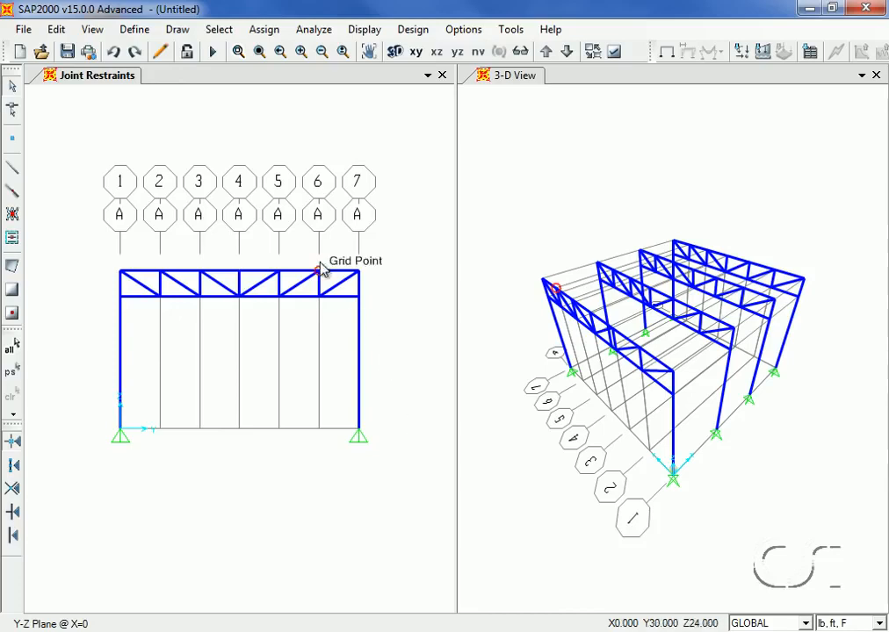
Switch the elevation view to the X-Z plane at Y = 0
left_click(92, 31)
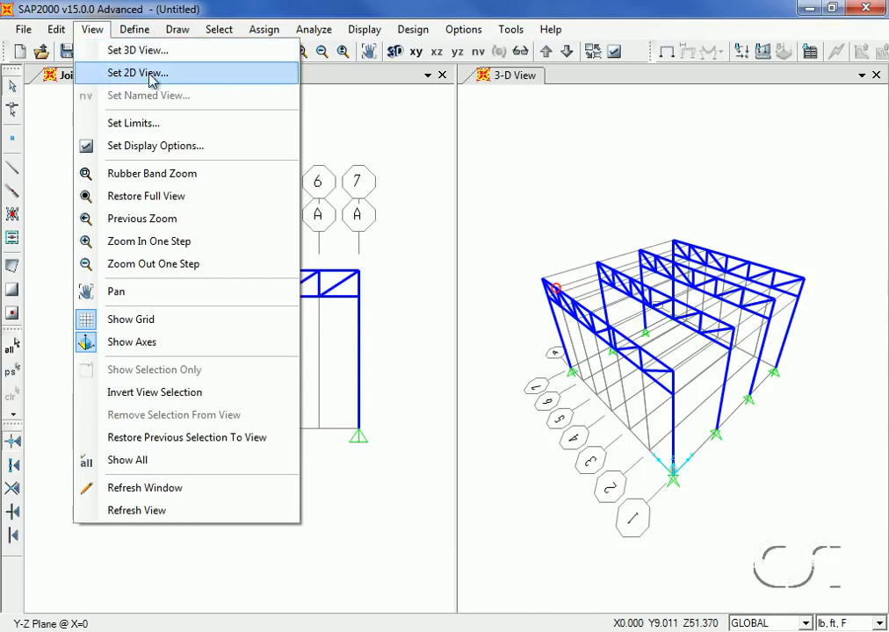
left_click(118, 74)
left_click(341, 378)
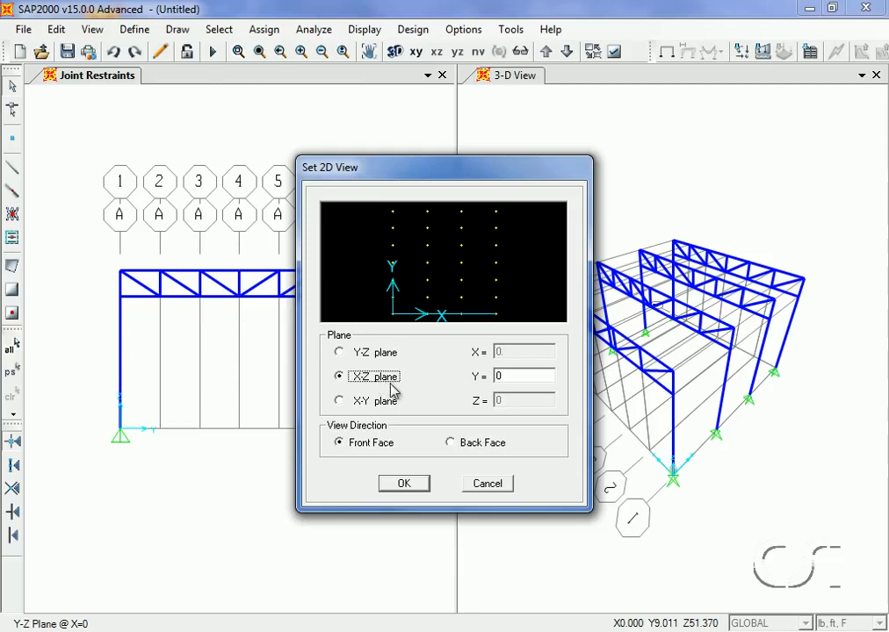
left_click(416, 484)
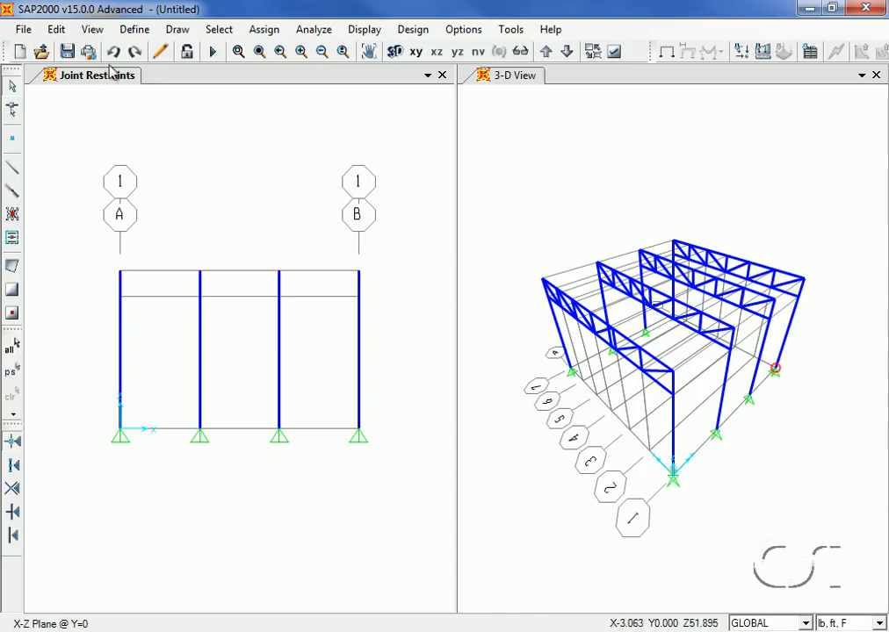
Draw two W8X31 beams spanning grids A to B in the elevation, one at the column tops and one at the lower truss chord level
left_click(178, 32)
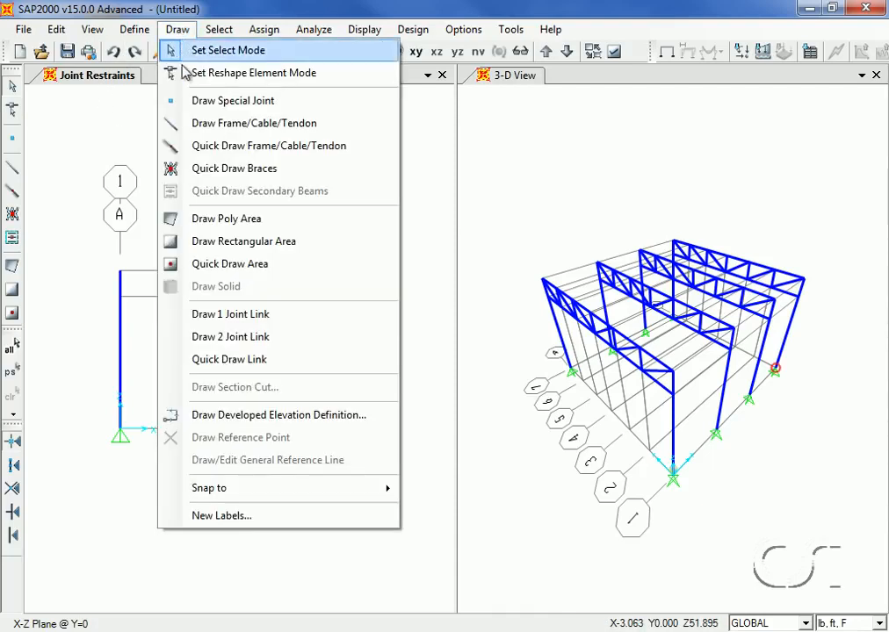
left_click(242, 124)
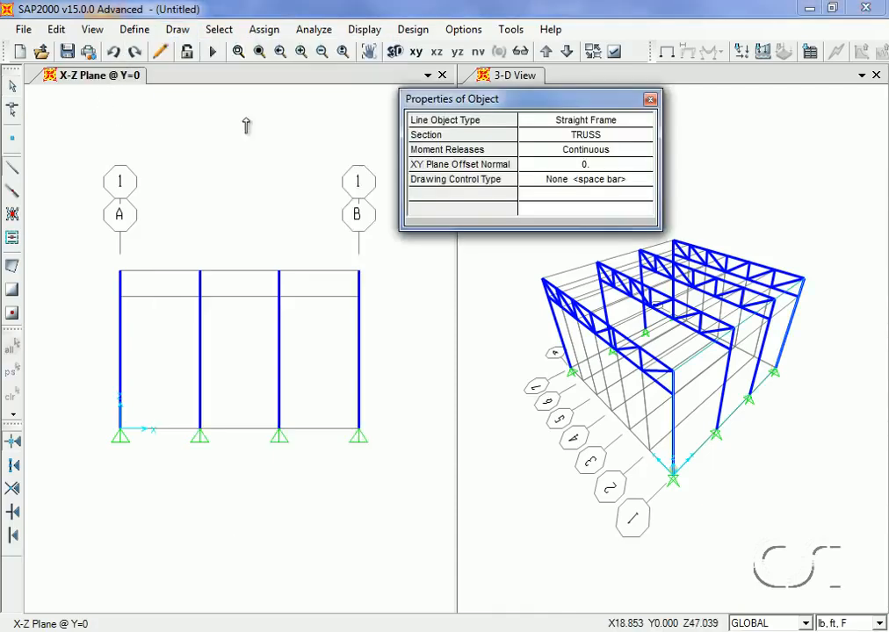
left_click(596, 136)
left_click(595, 137)
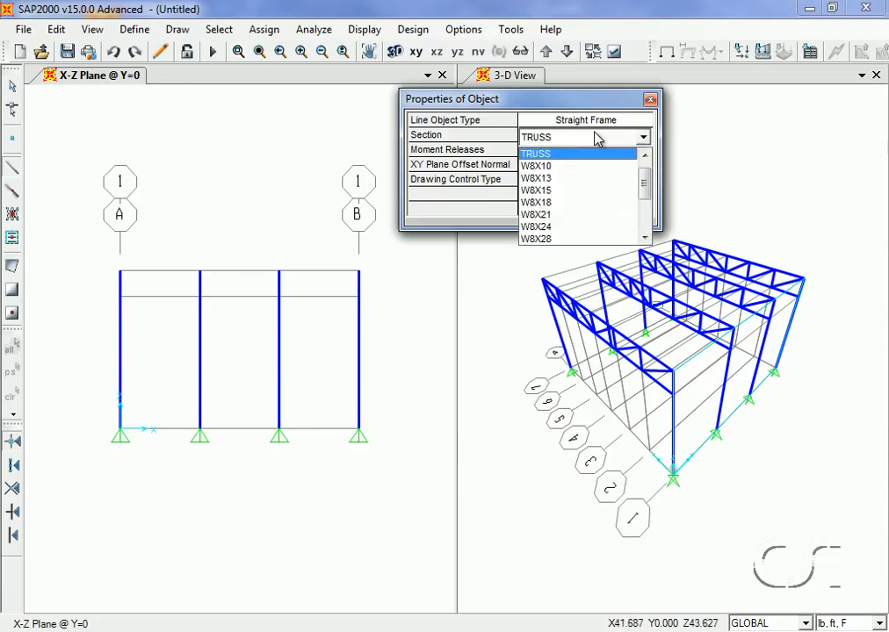
left_click(645, 237)
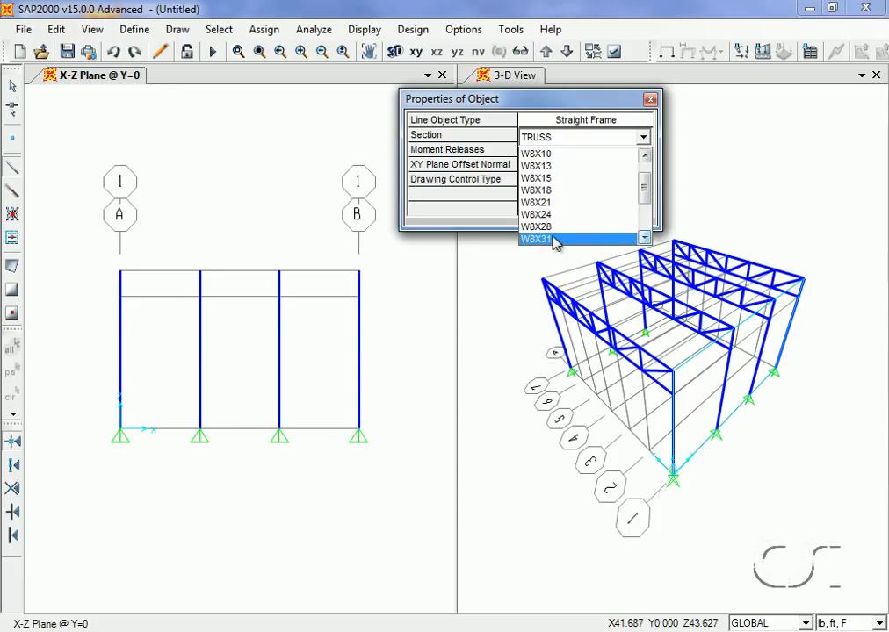
left_click(540, 239)
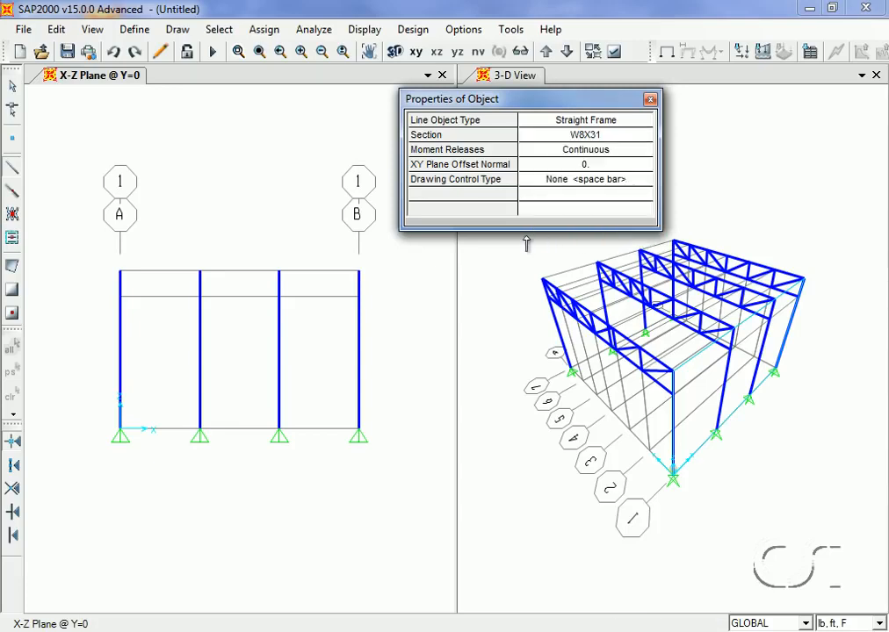
left_click(121, 273)
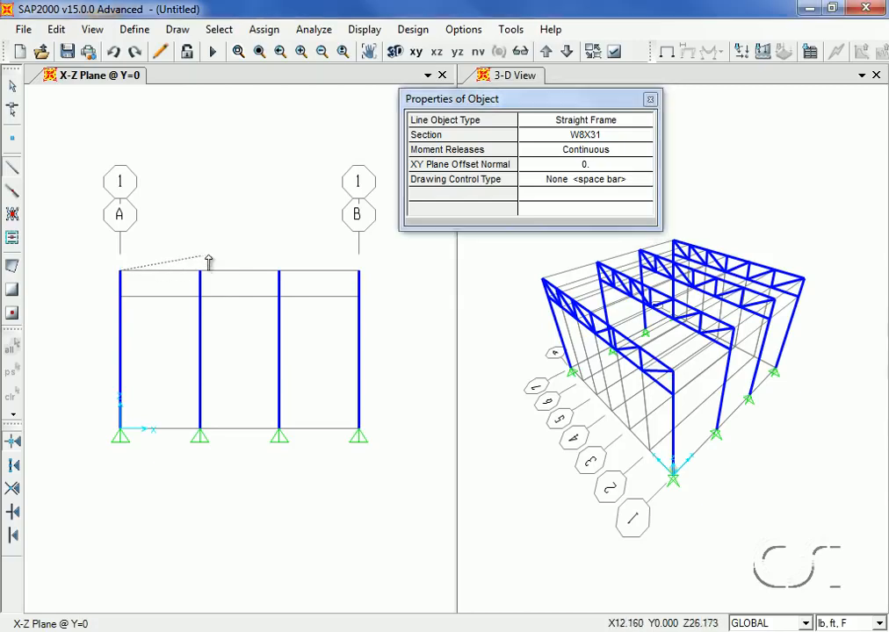
double_click(359, 272)
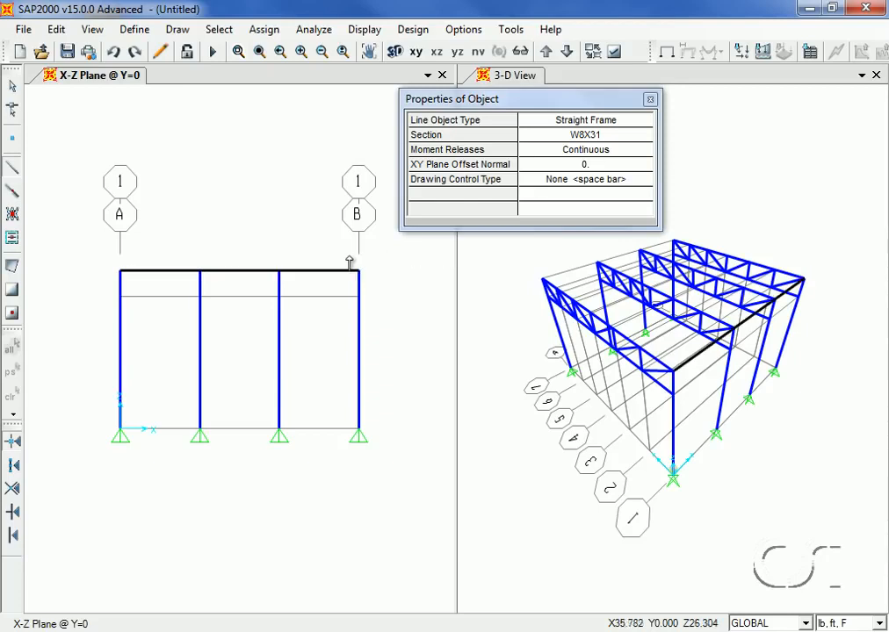
left_click(120, 299)
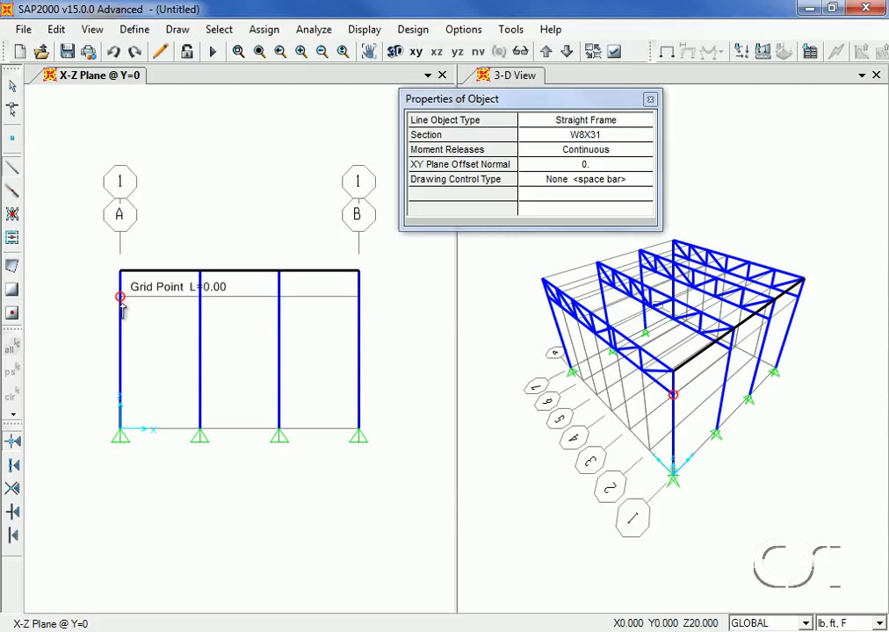
left_click(358, 298)
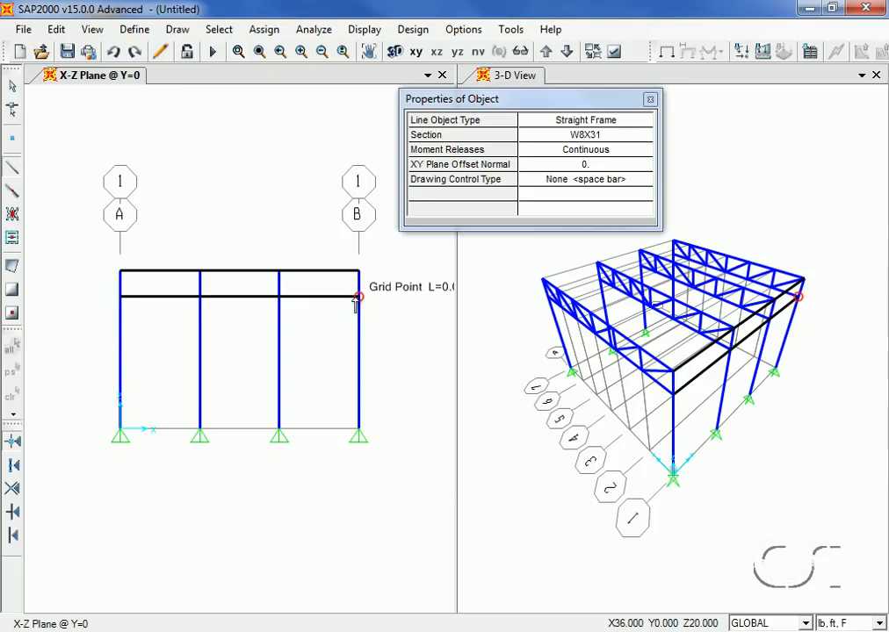
left_click(13, 86)
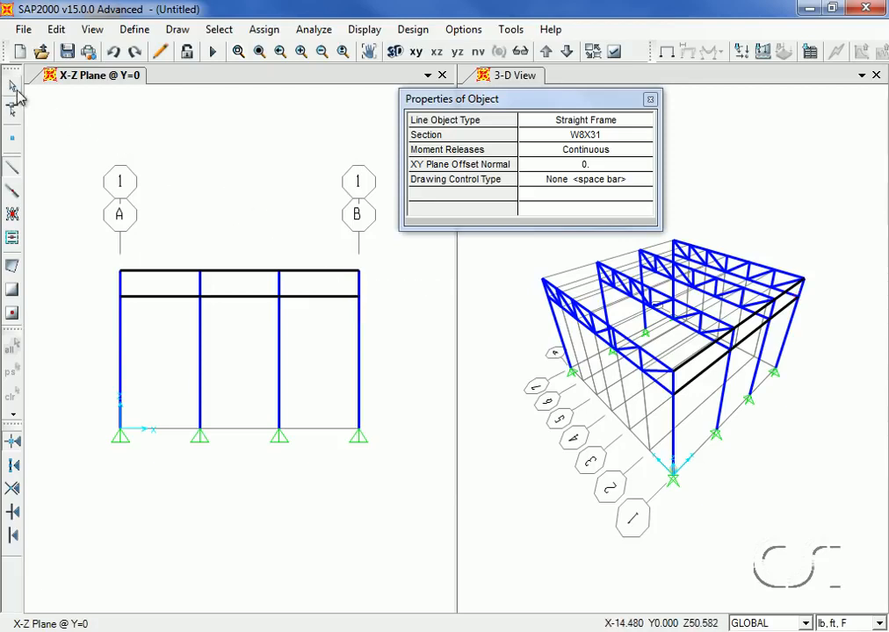
left_click(13, 90)
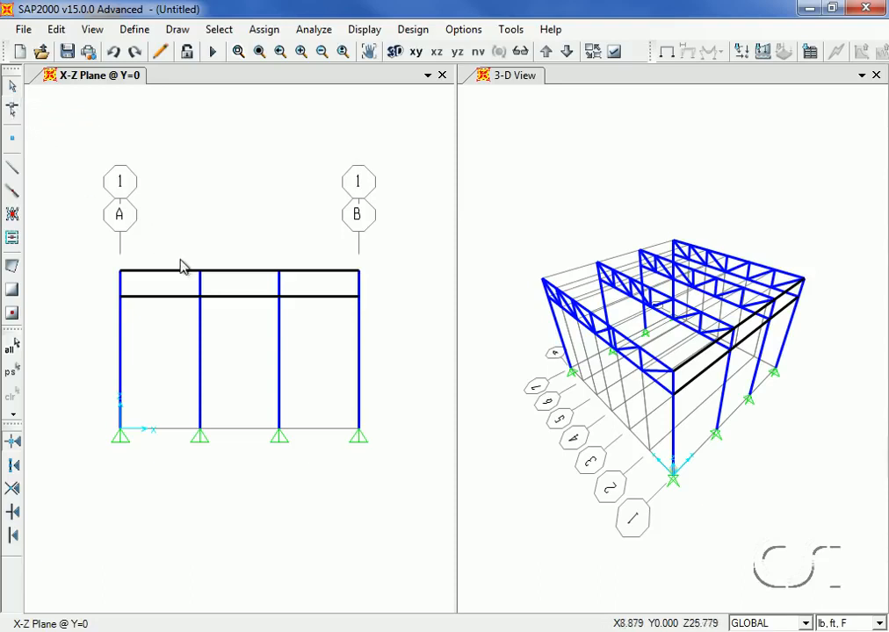
Select both new beams and assign automatic frame meshing at intermediate joints and at intersections with other frames
left_click(221, 276)
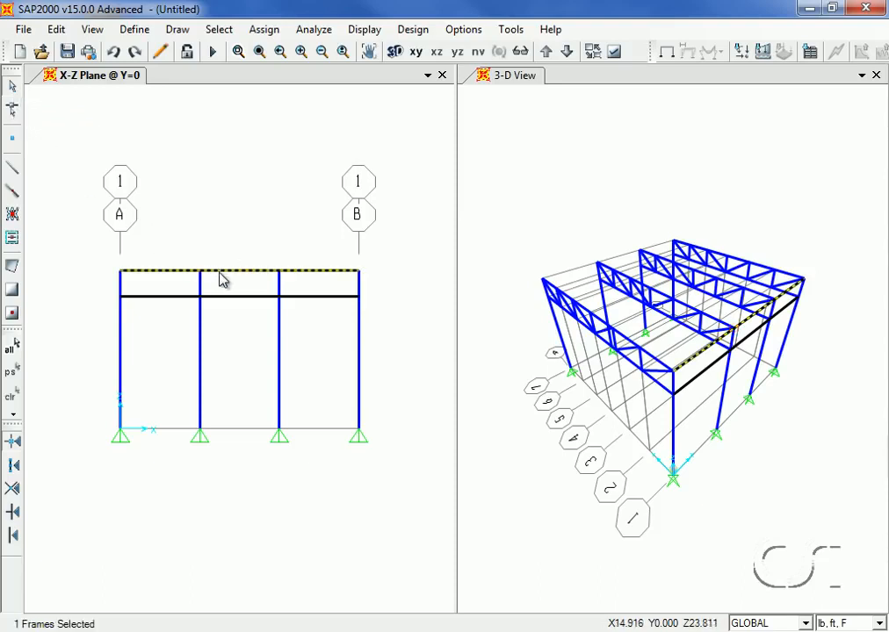
left_click(224, 298)
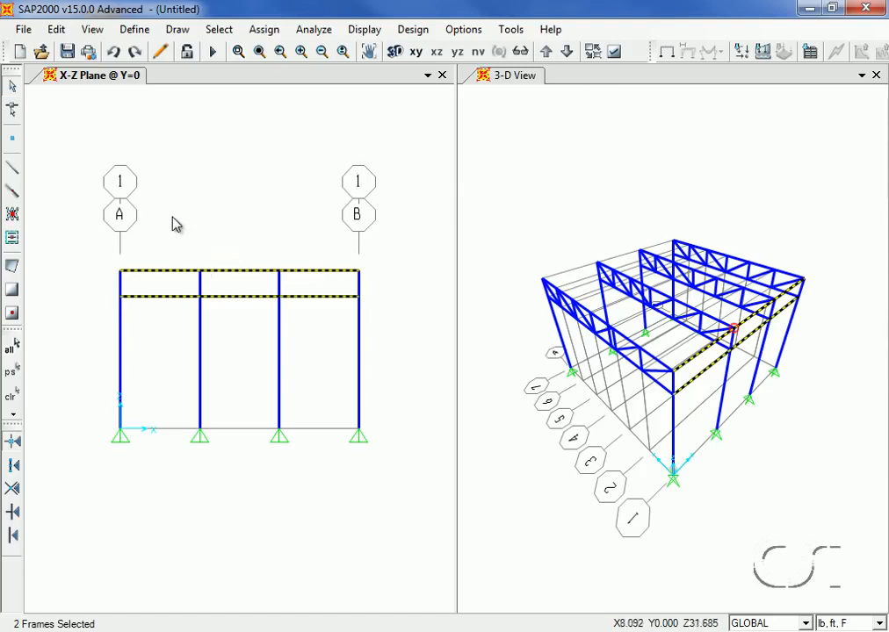
left_click(263, 30)
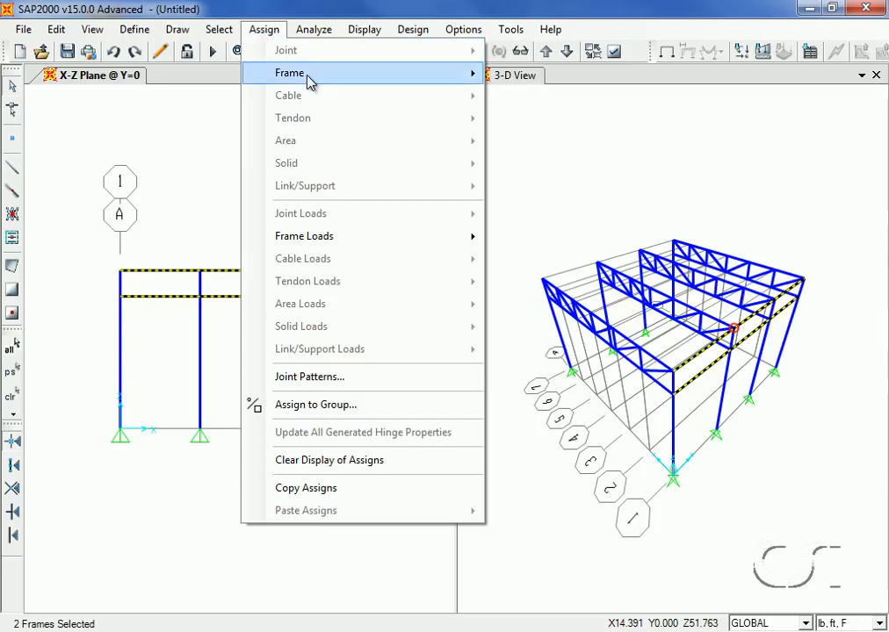
mouse_move(309, 81)
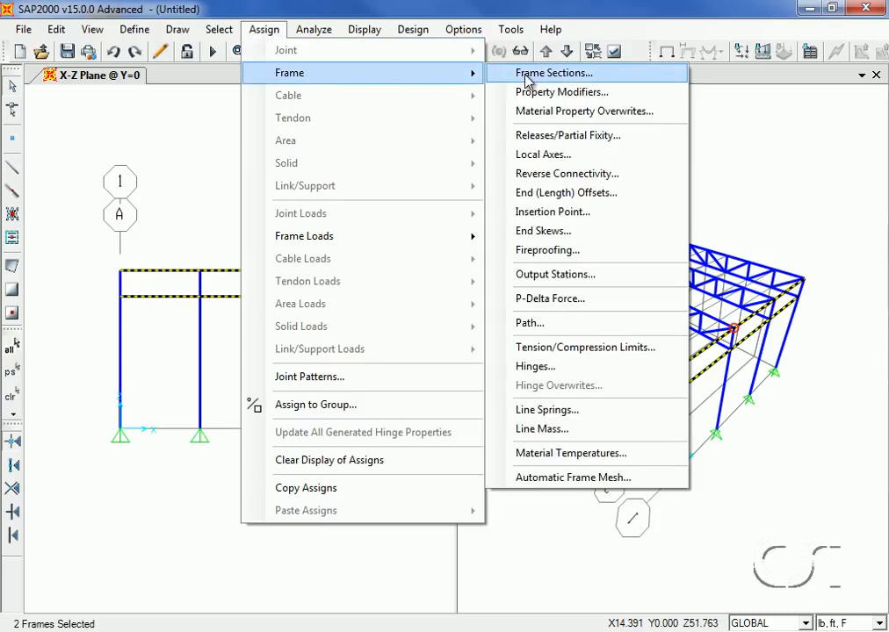
left_click(556, 478)
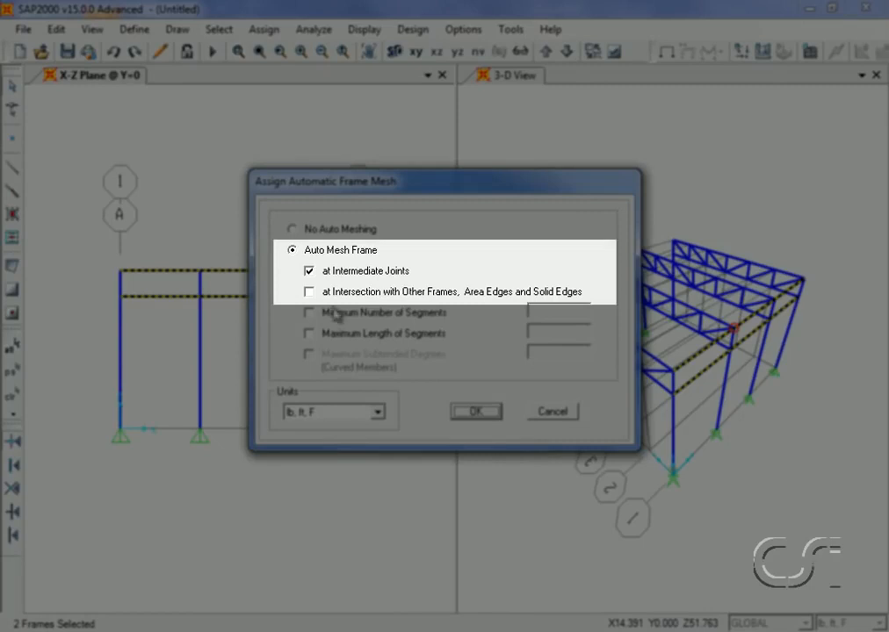
left_click(310, 293)
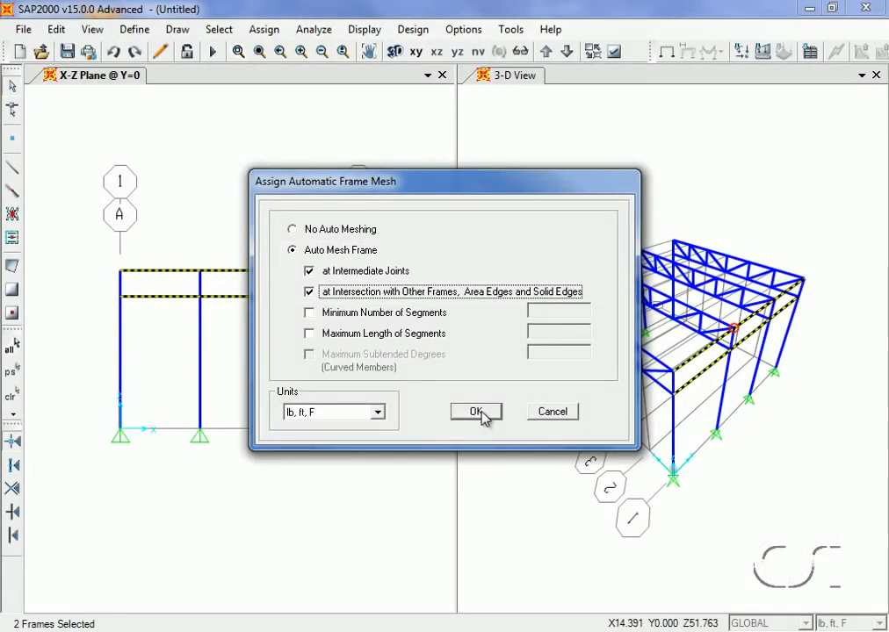
left_click(479, 414)
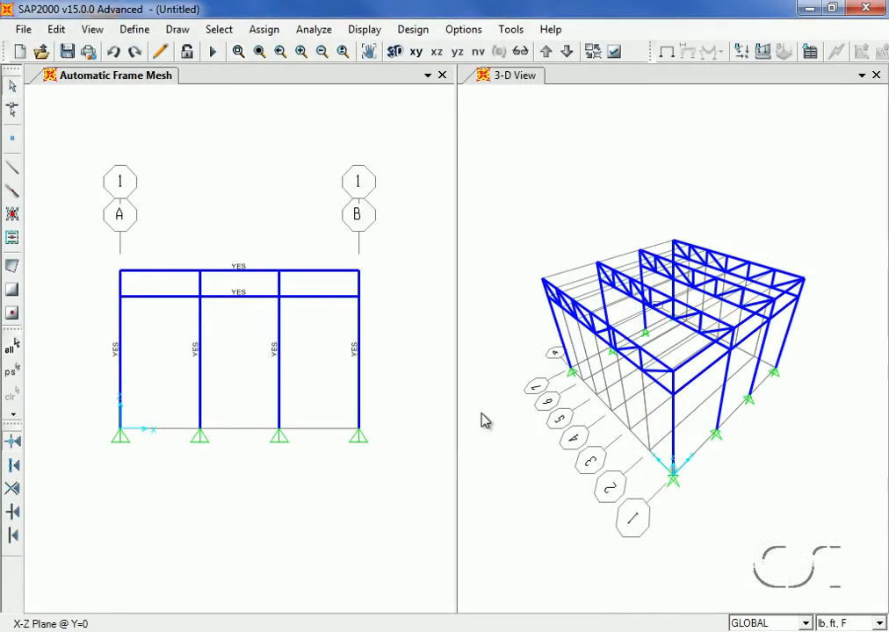
Select the two beams and replicate them linearly with dx = 0, dy = 36 and a number of 1
left_click(222, 272)
left_click(222, 297)
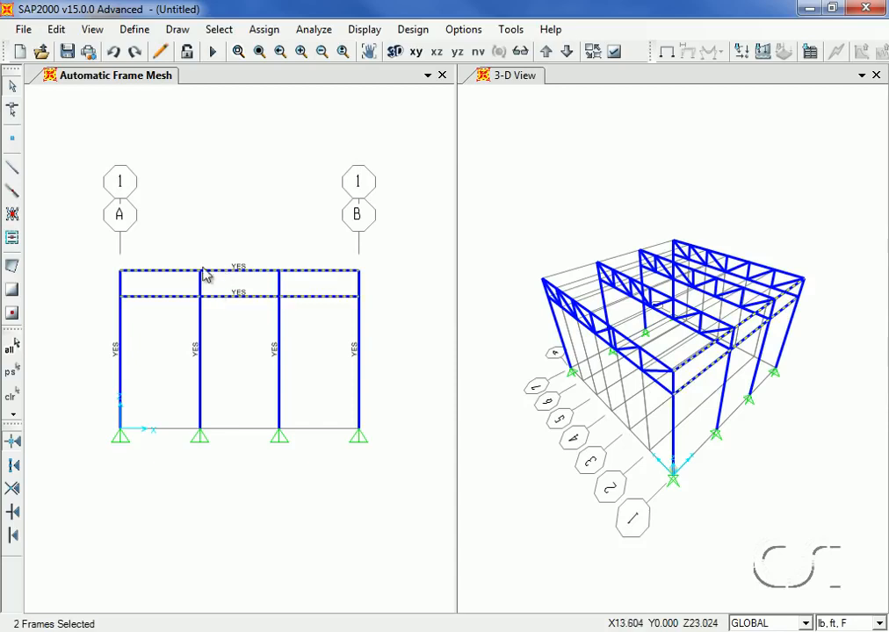
left_click(58, 30)
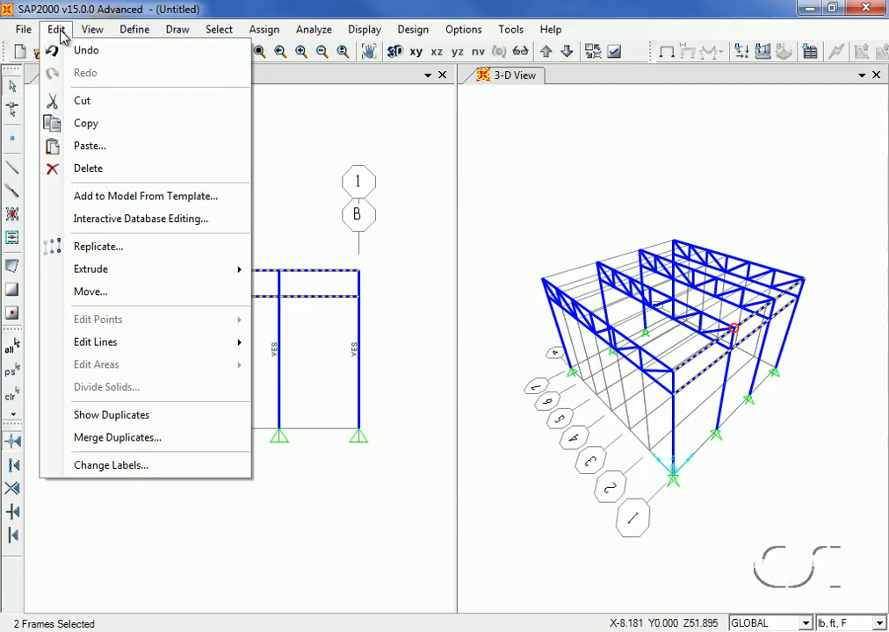
left_click(120, 249)
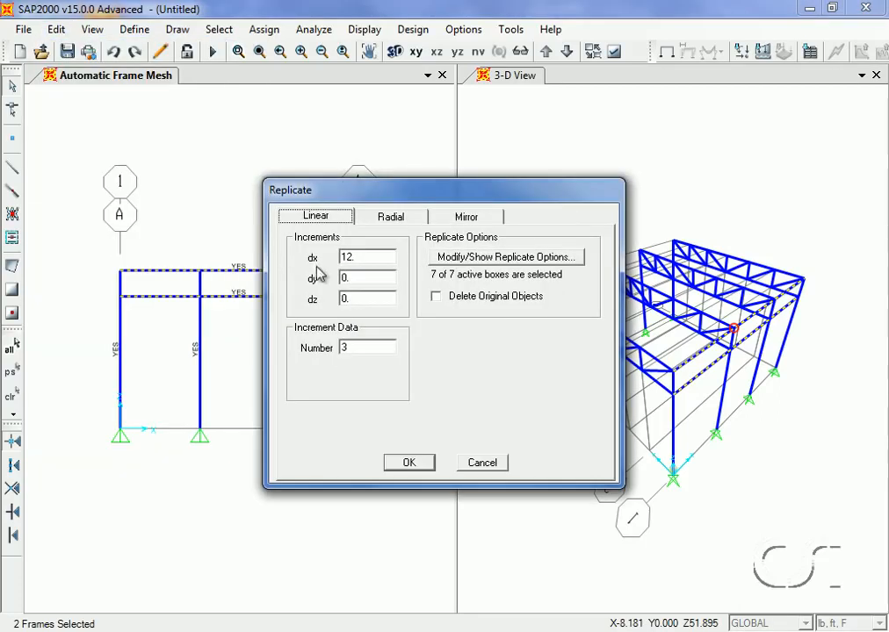
double_click(352, 257)
type("0")
double_click(352, 277)
type("36")
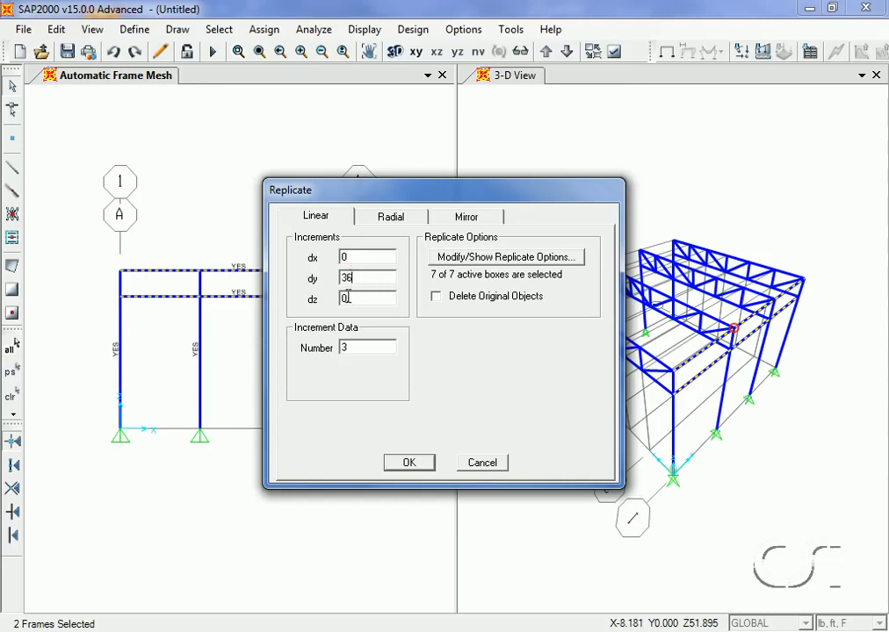
double_click(352, 347)
type("1")
left_click(411, 462)
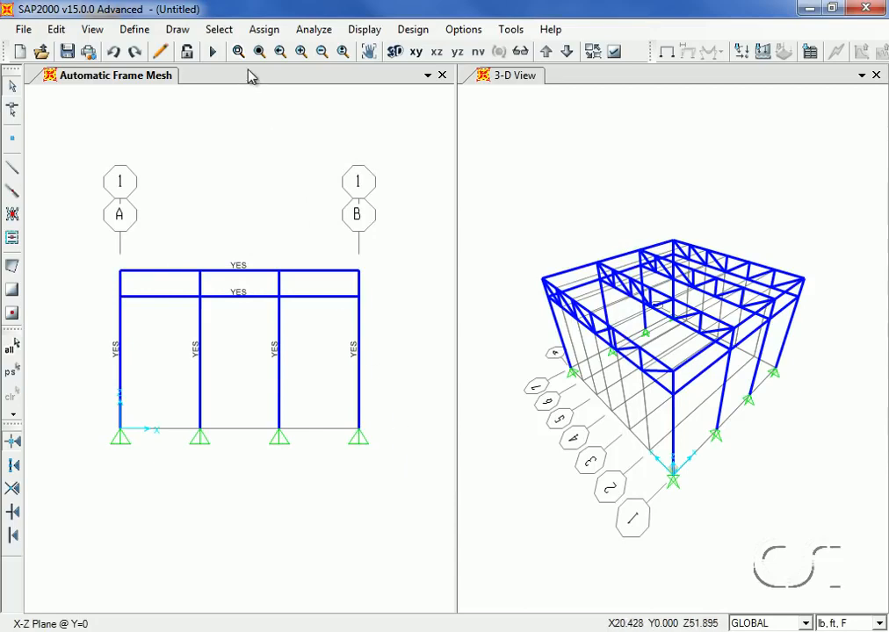
Clear the display of assigns and switch the elevation view to the X-Y plane at Z = 24
left_click(275, 33)
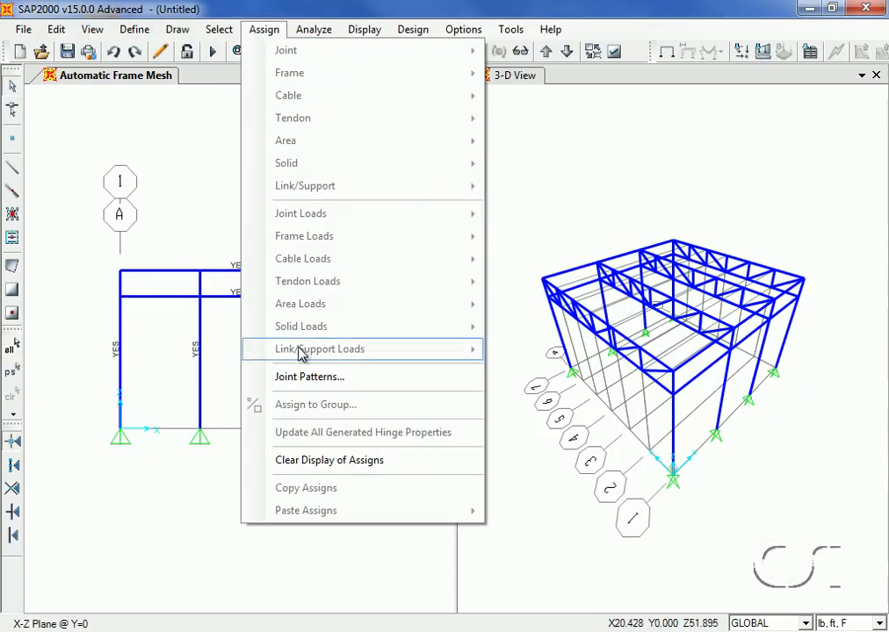
left_click(318, 462)
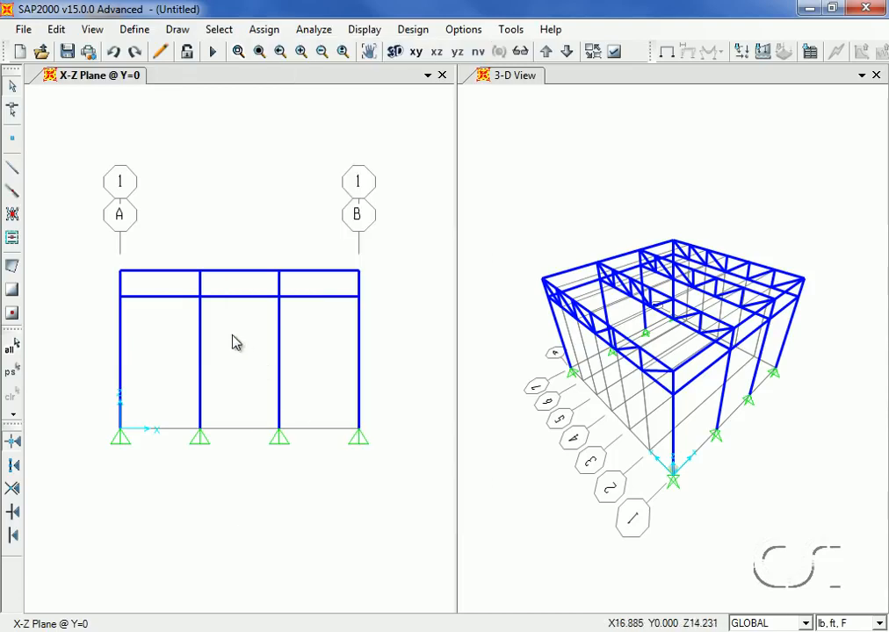
left_click(93, 29)
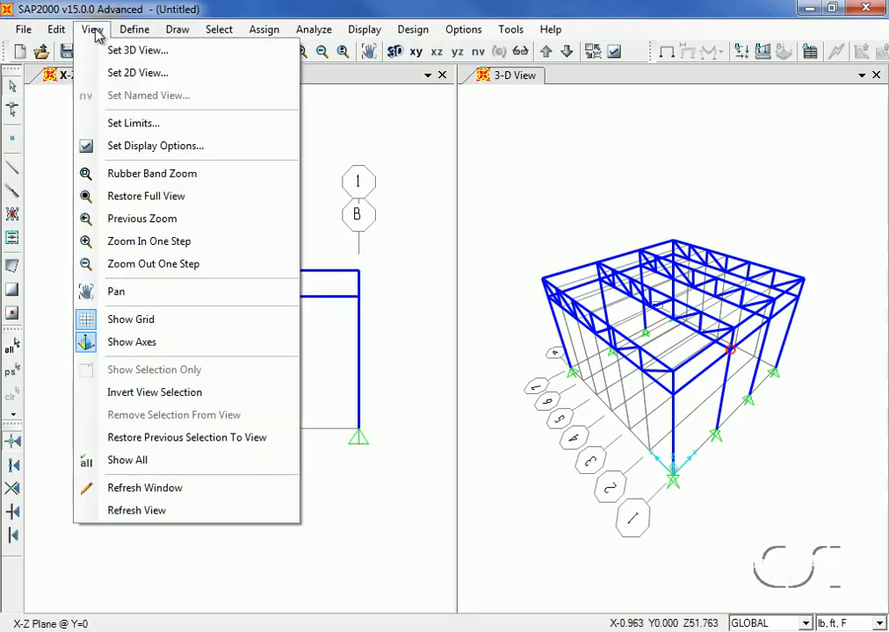
left_click(137, 73)
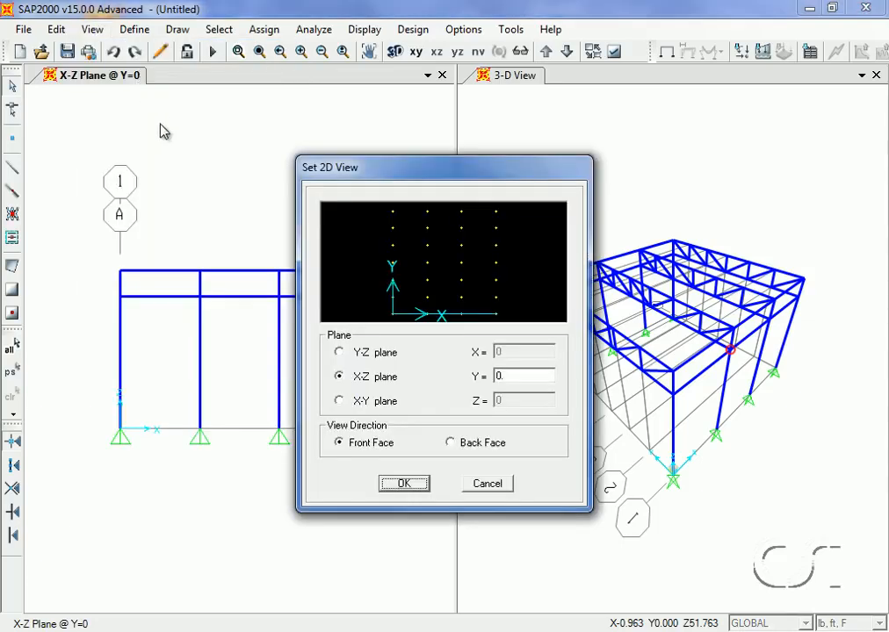
left_click(341, 402)
double_click(507, 402)
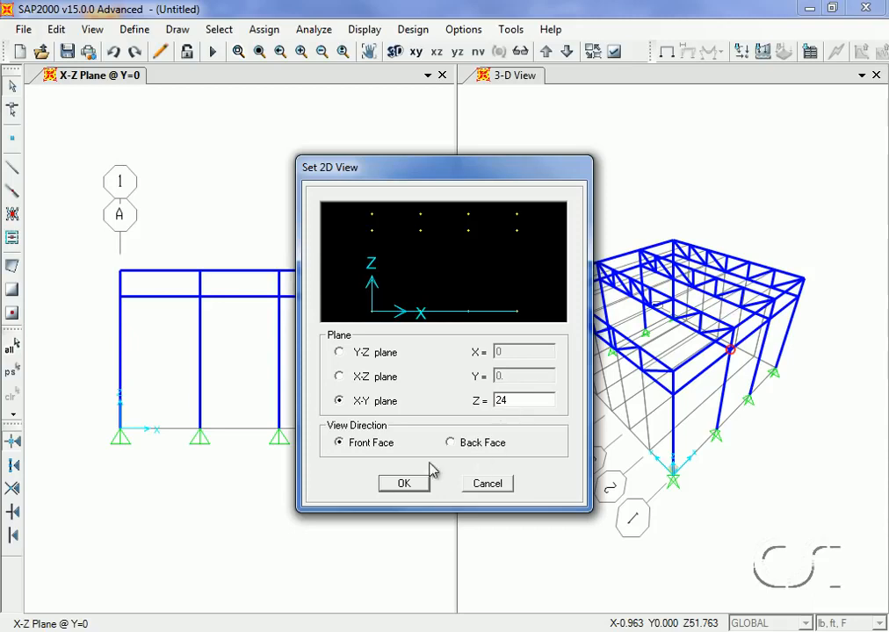
left_click(404, 483)
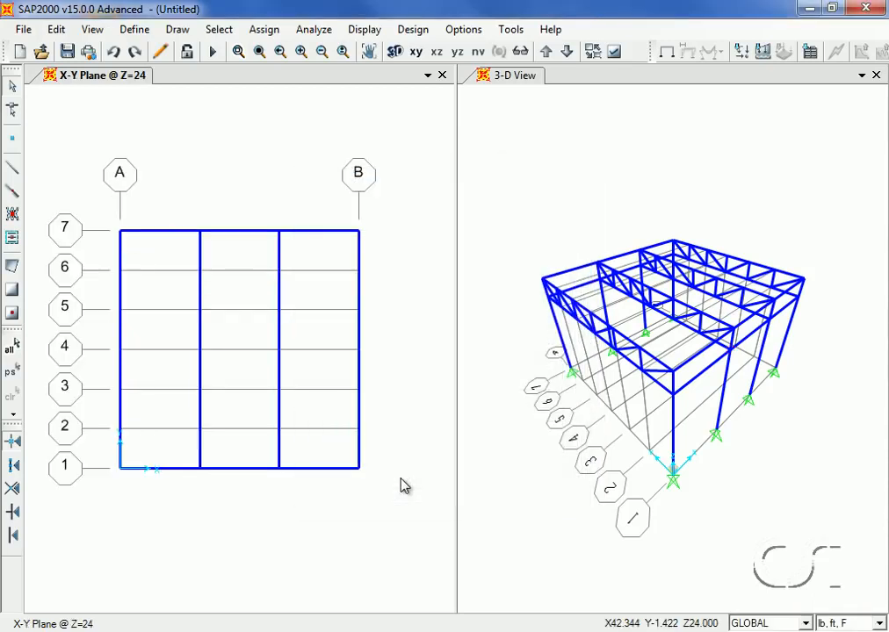
Add a new shell area section and name it ROOF
left_click(135, 30)
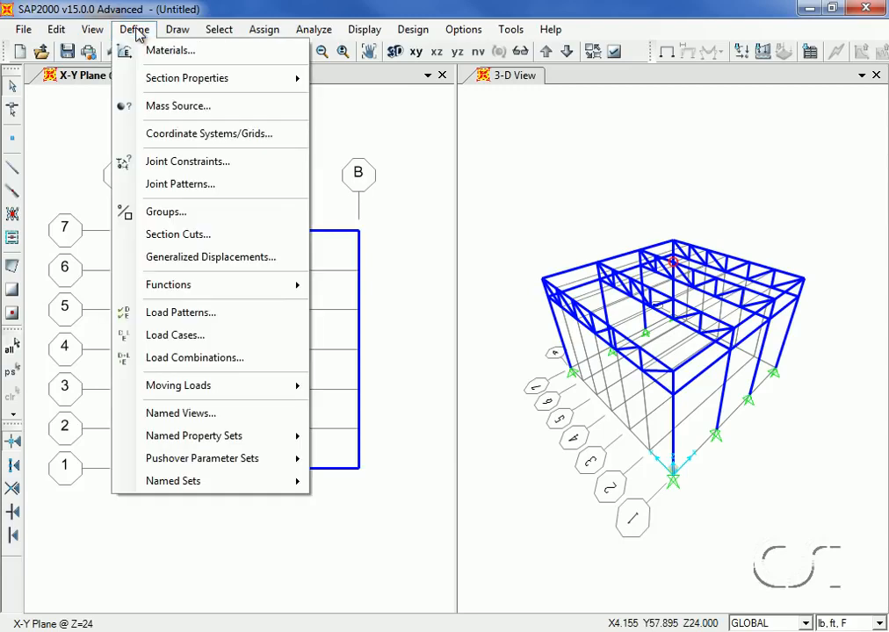
mouse_move(122, 74)
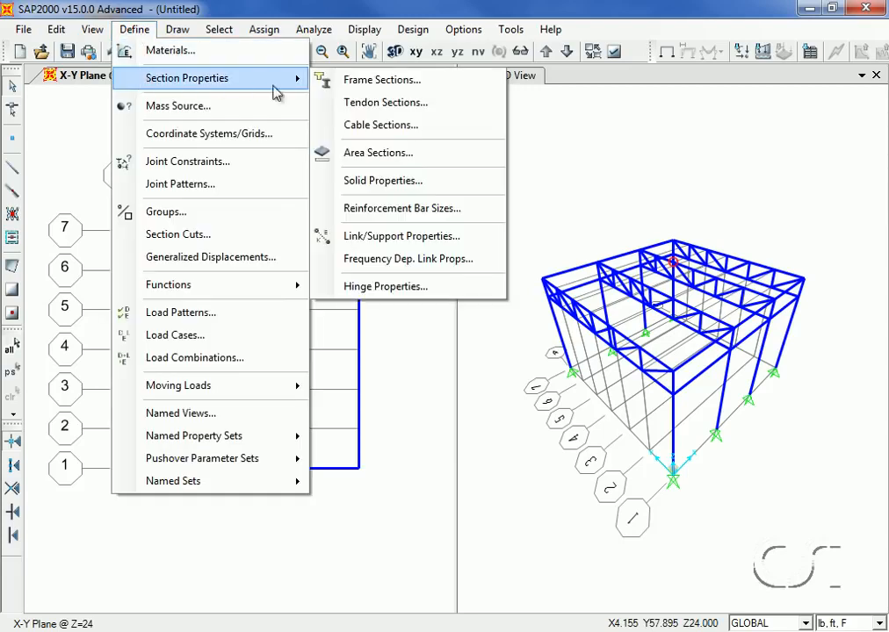
left_click(395, 158)
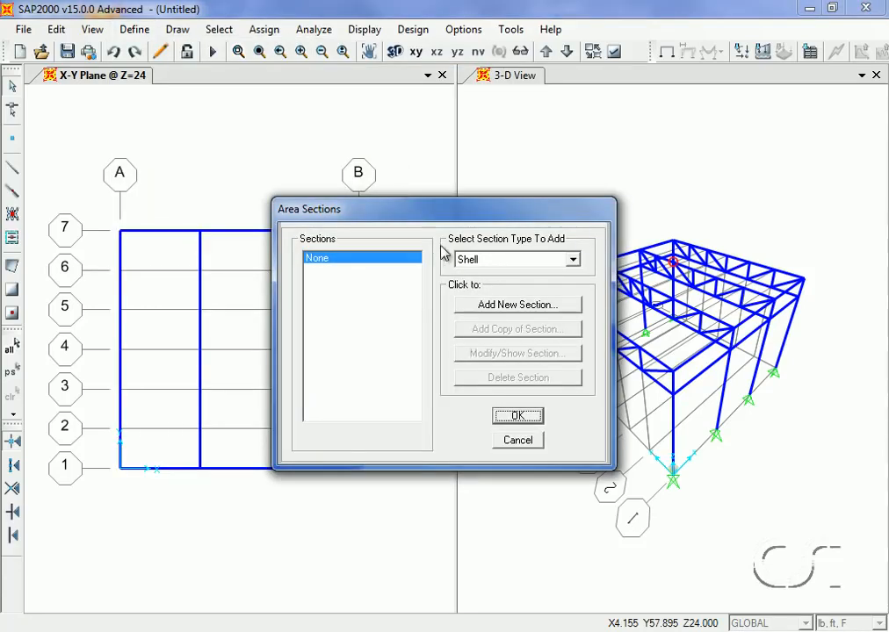
left_click(509, 305)
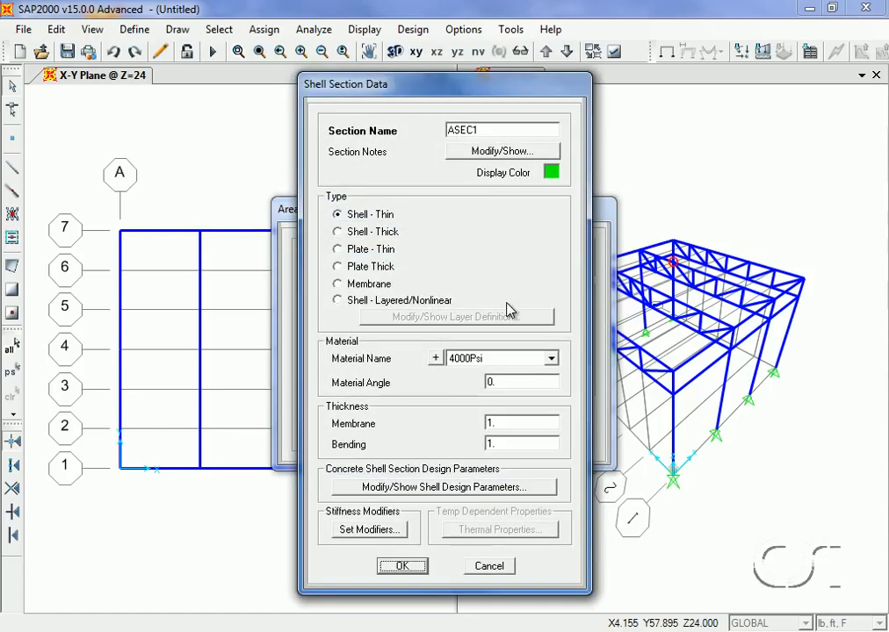
double_click(480, 130)
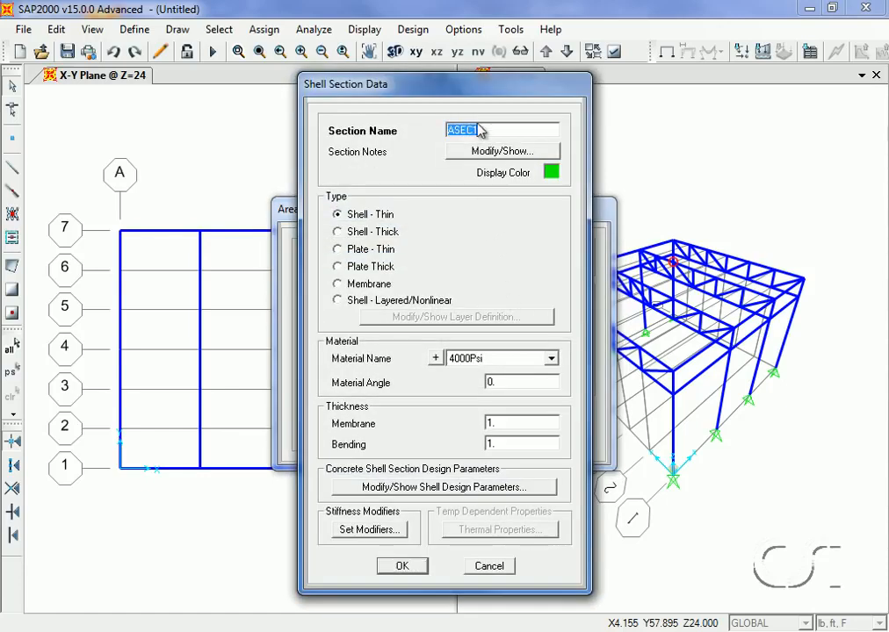
type("ROOF")
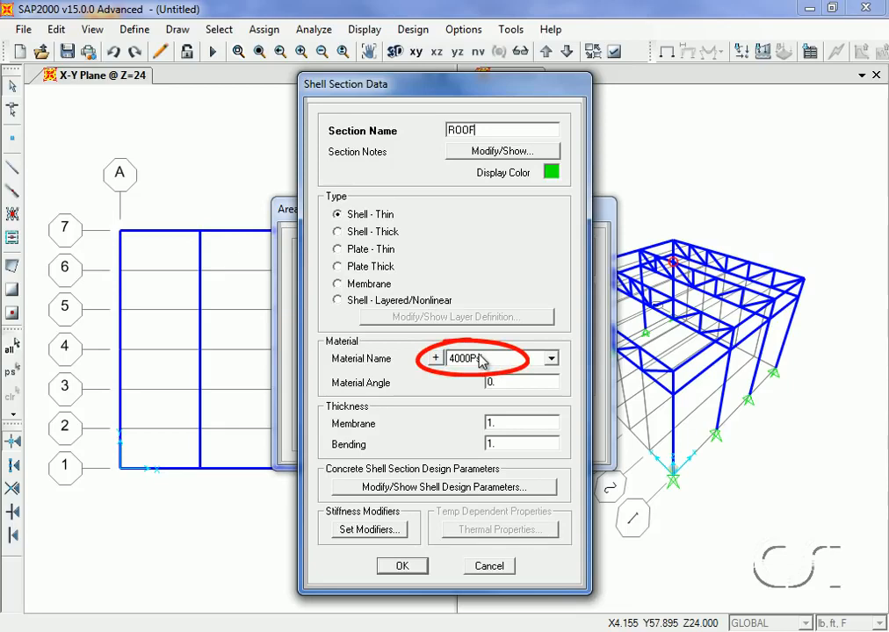
Set the ROOF section's membrane and bending thicknesses to 5 in and save the section
double_click(504, 422)
type("5")
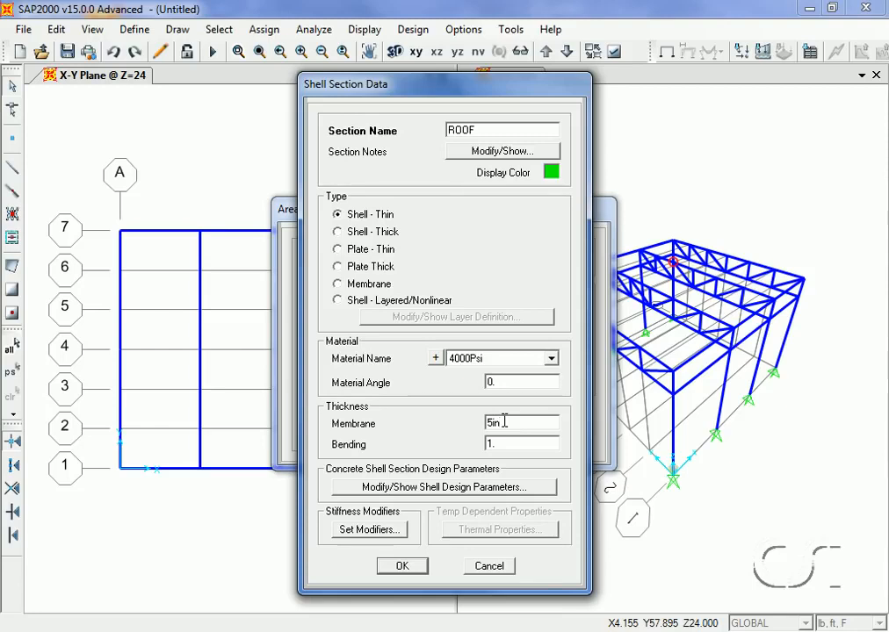
type("in")
double_click(504, 445)
type("5in")
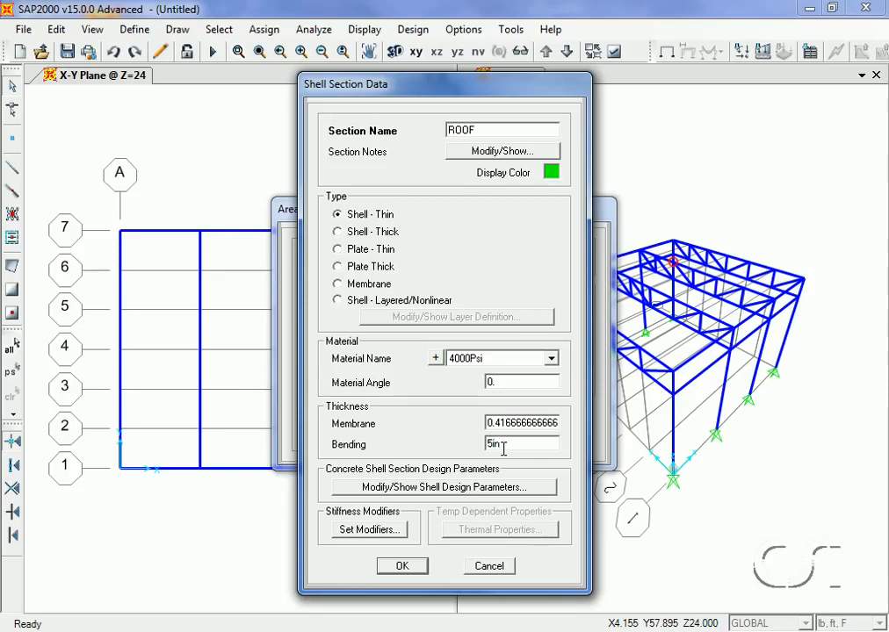
left_click(404, 567)
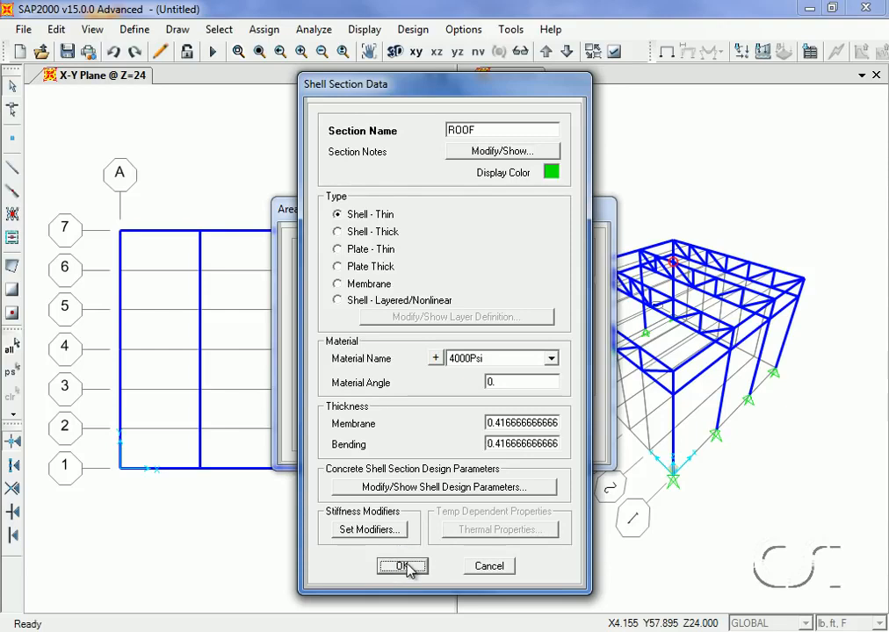
left_click(404, 566)
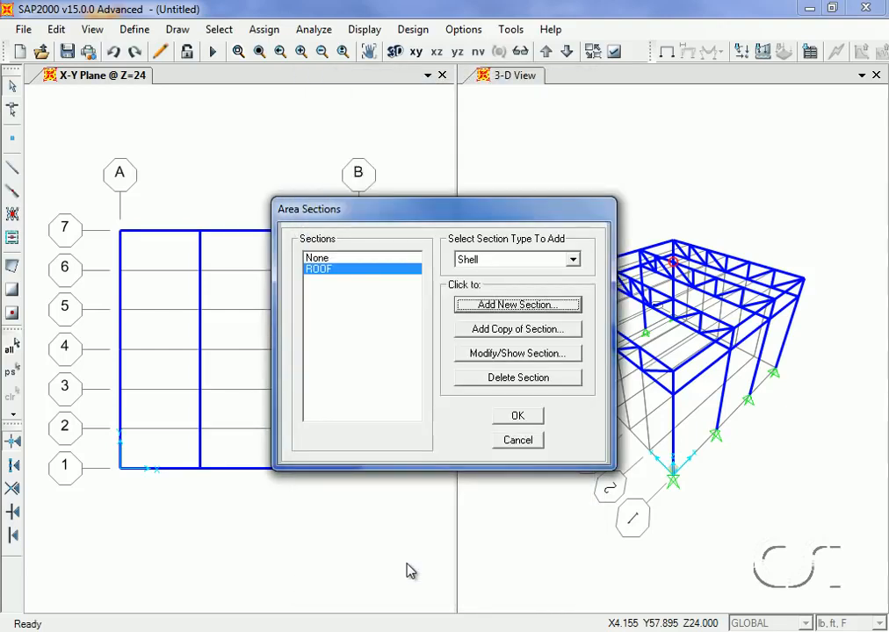
left_click(528, 417)
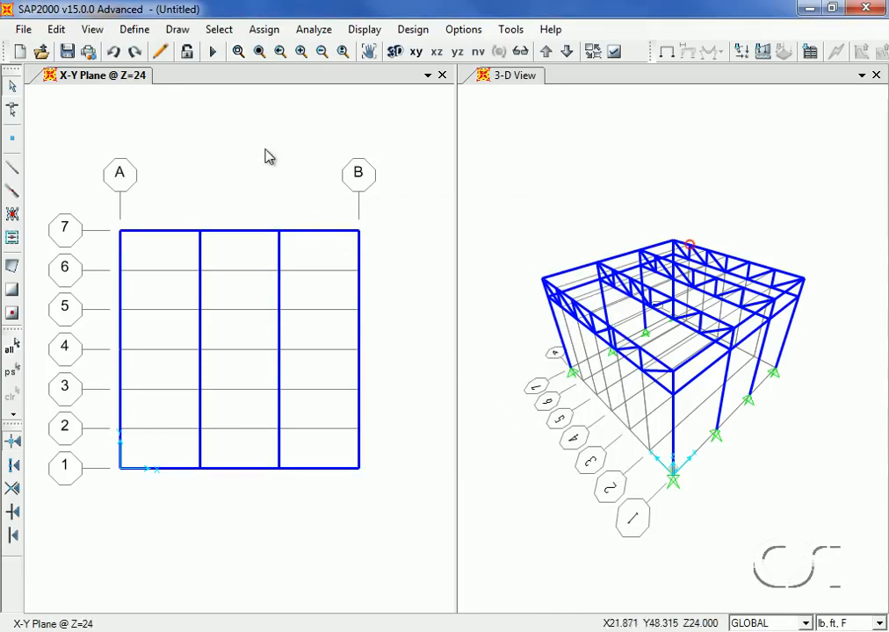
Draw a ROOF poly area at Z = 24 from grid point A1 to the point at X 12, Y 18
left_click(179, 32)
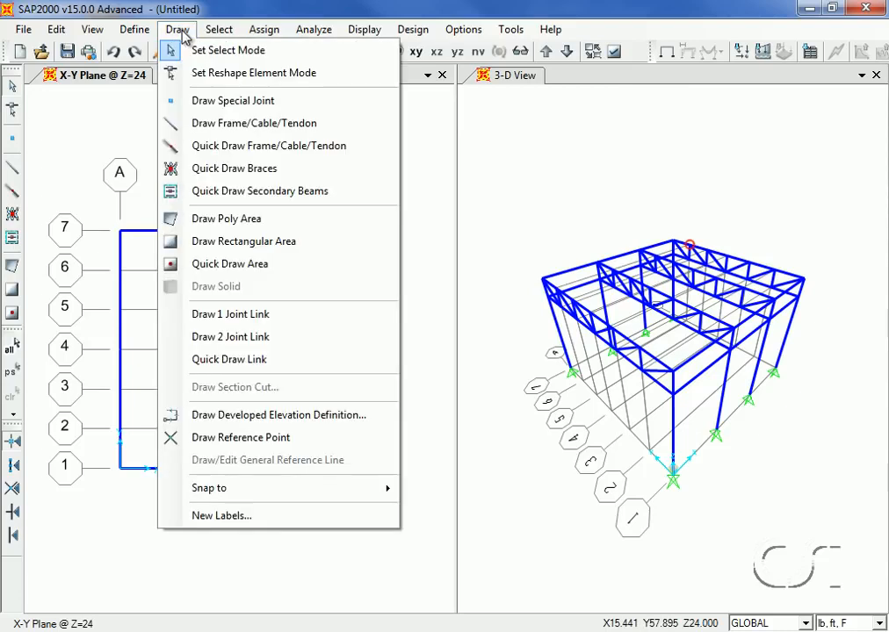
left_click(268, 218)
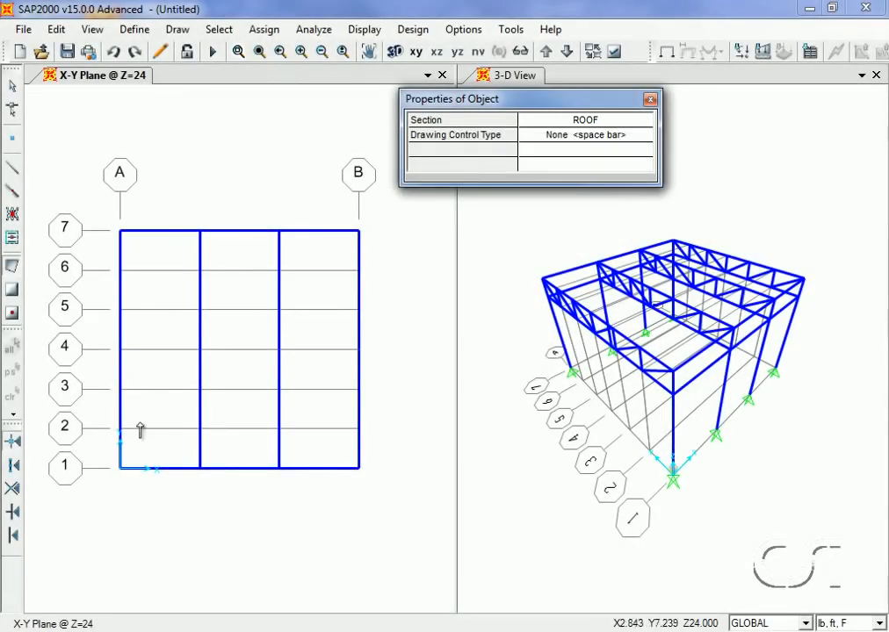
left_click(120, 468)
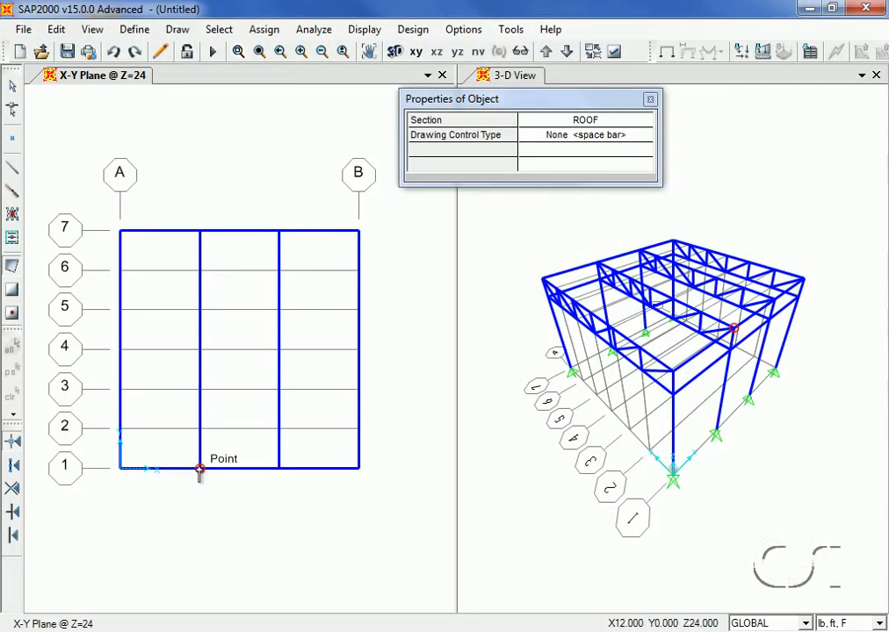
left_click(201, 350)
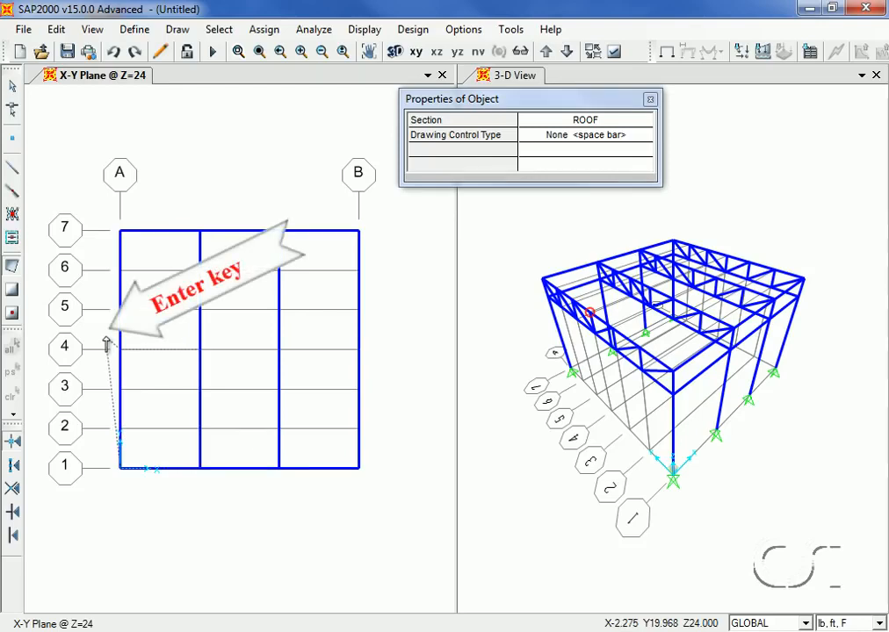
key("Return")
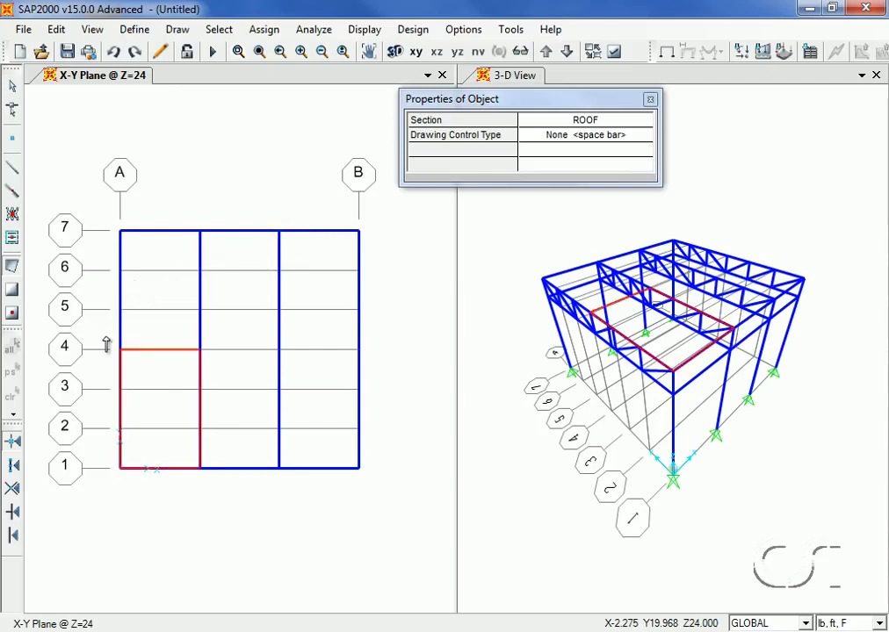
left_click(12, 92)
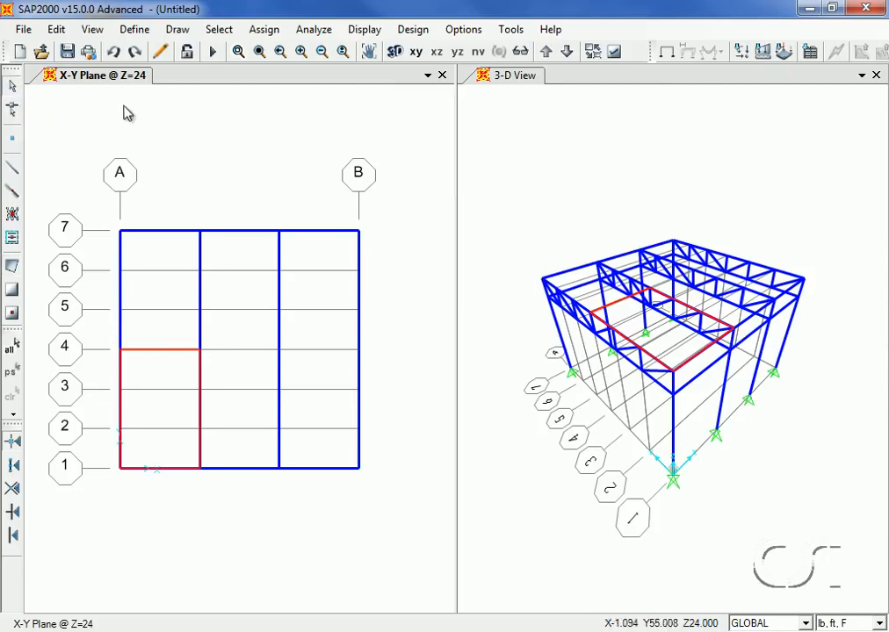
Turn on filled display of objects and apply it to all windows
left_click(614, 55)
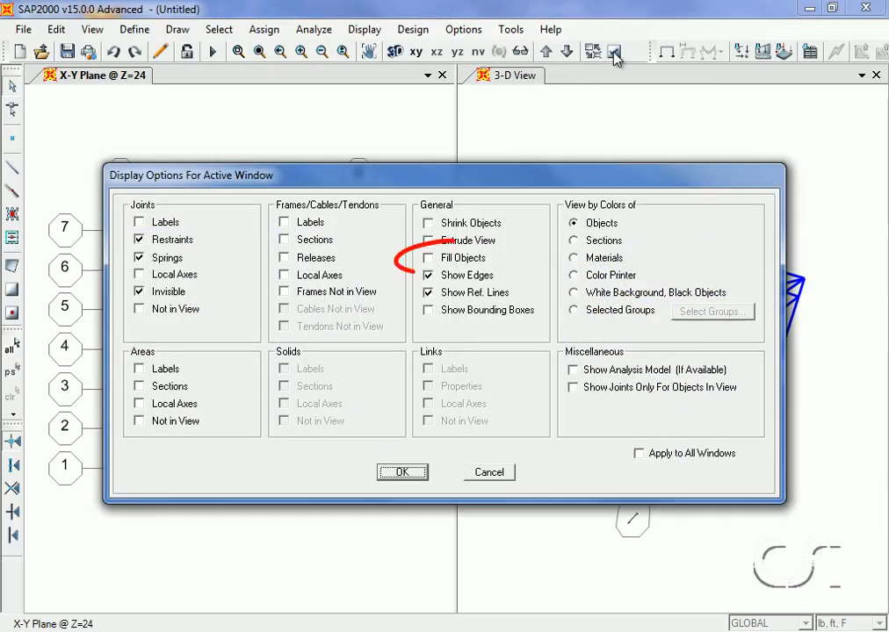
left_click(441, 260)
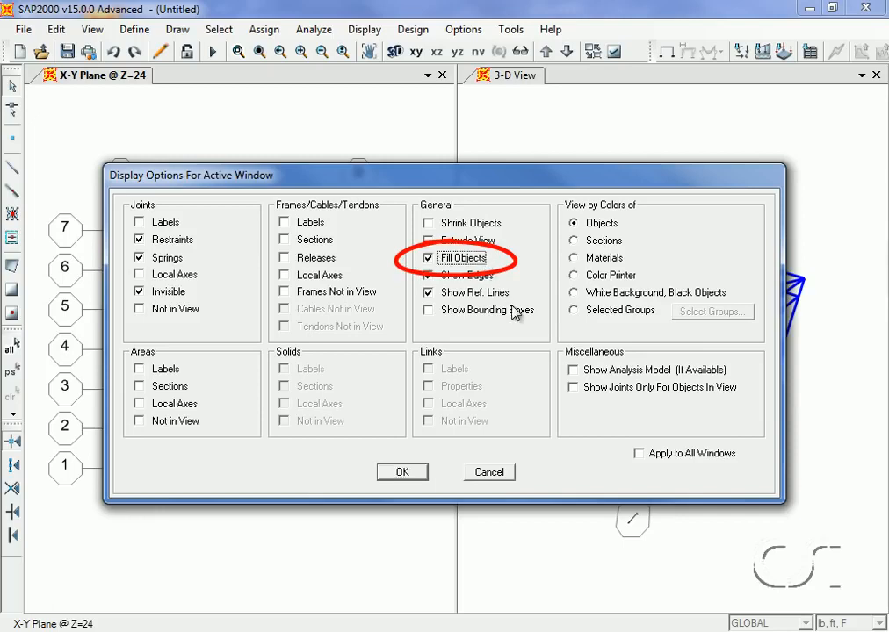
left_click(638, 454)
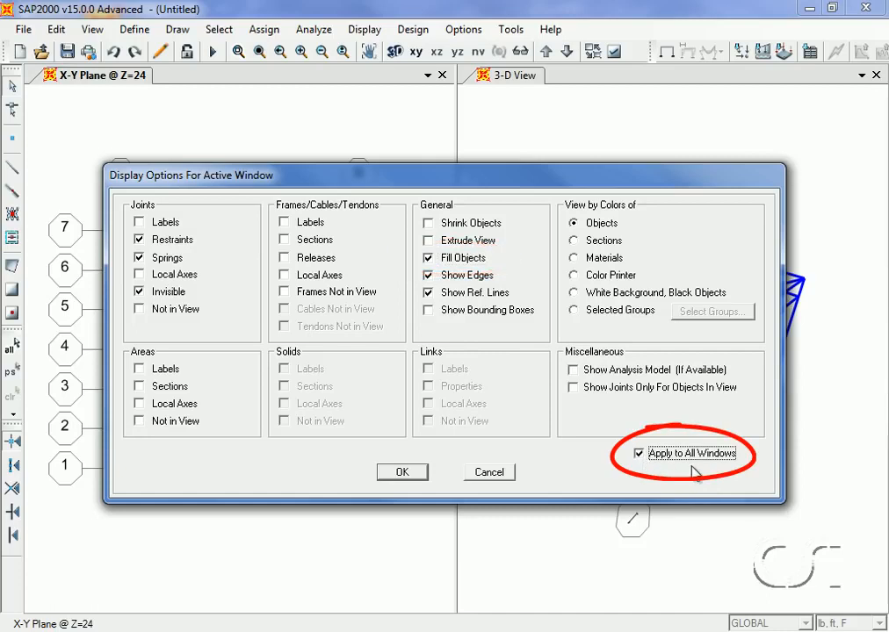
left_click(401, 474)
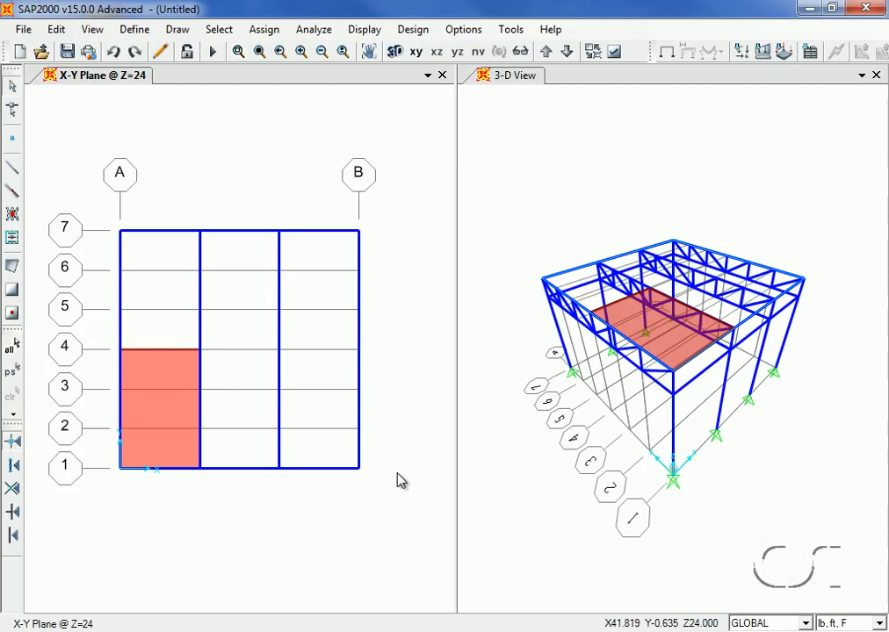
Hide the grid lines in the 3D view
left_click(519, 221)
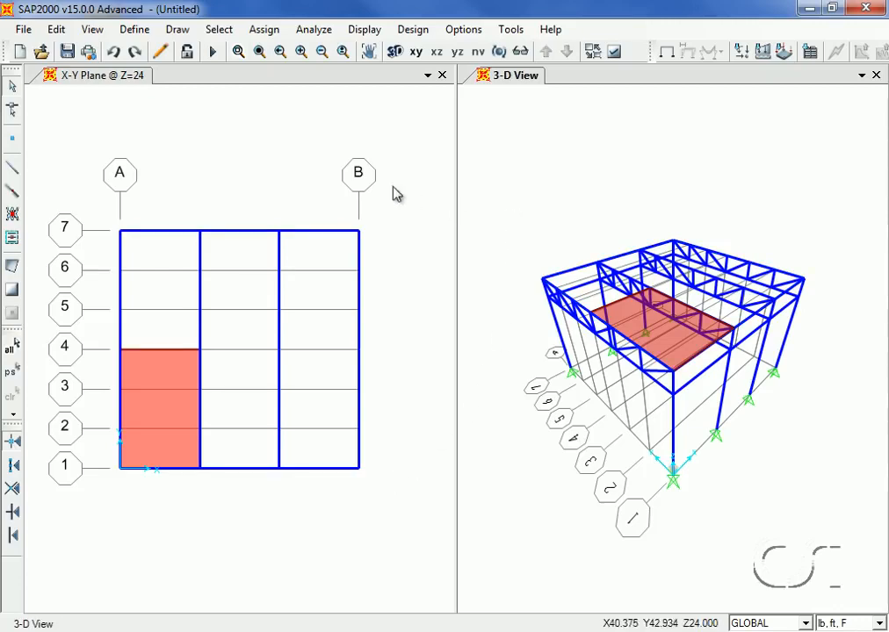
left_click(94, 30)
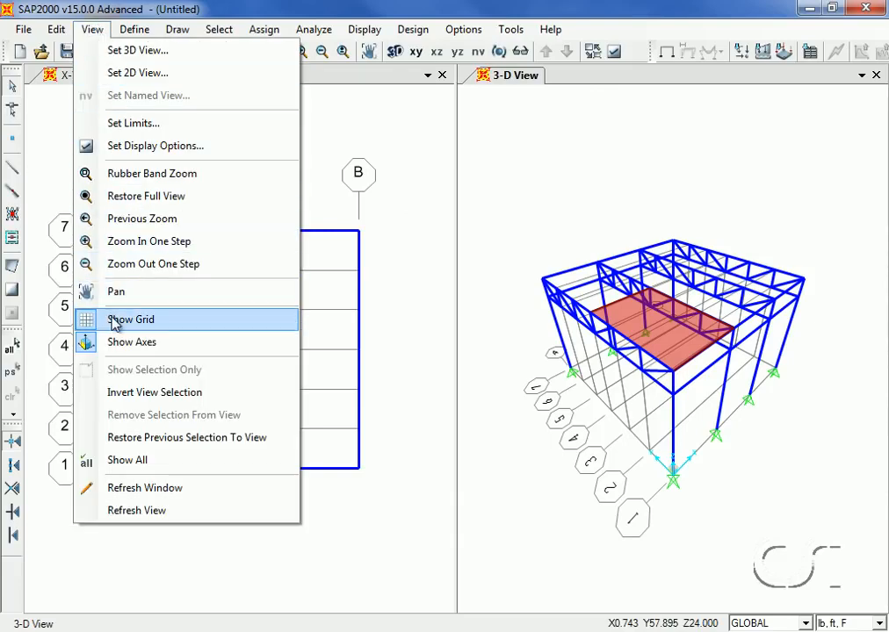
left_click(160, 321)
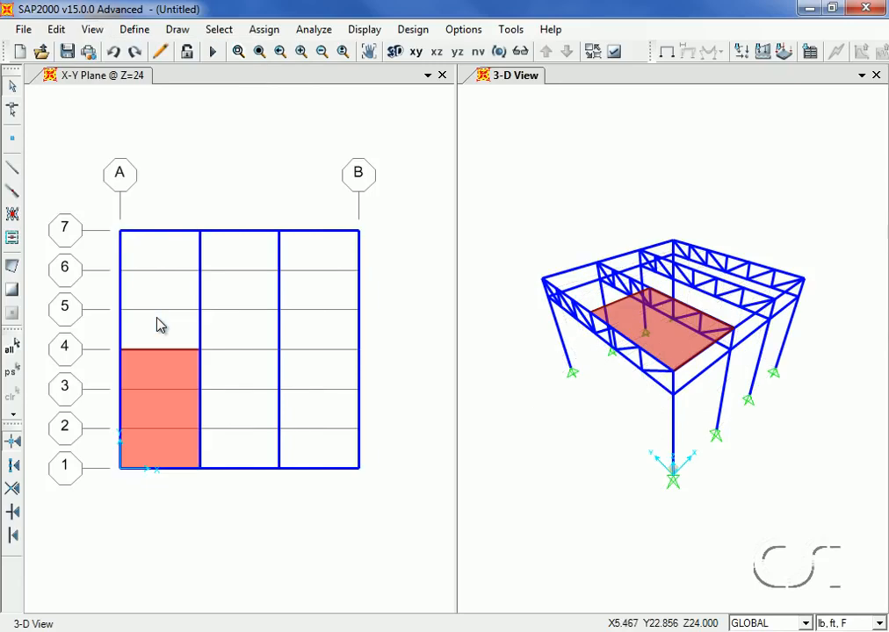
Assign the roof area automatic meshing based on points on area edges, using line intersections and point objects
left_click(155, 365)
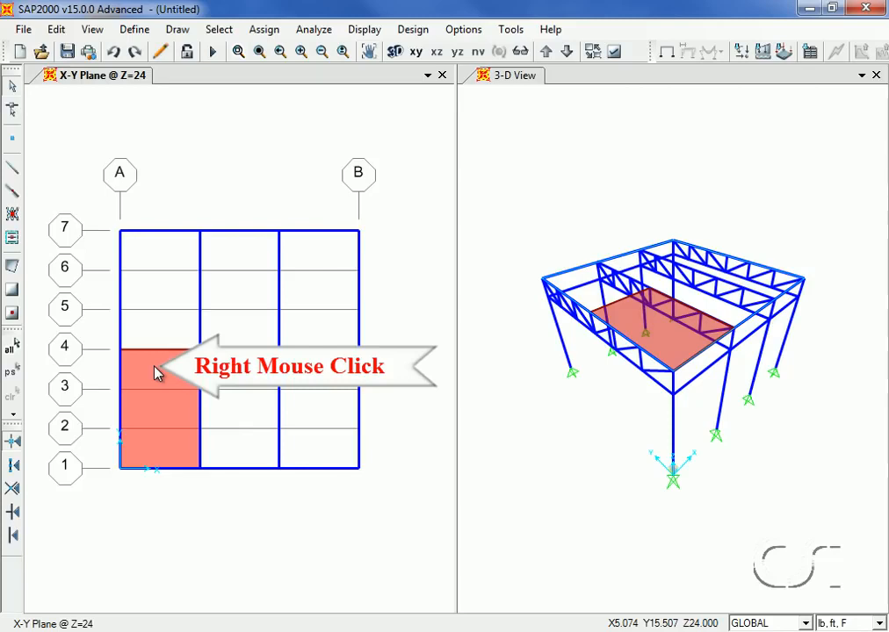
right_click(154, 372)
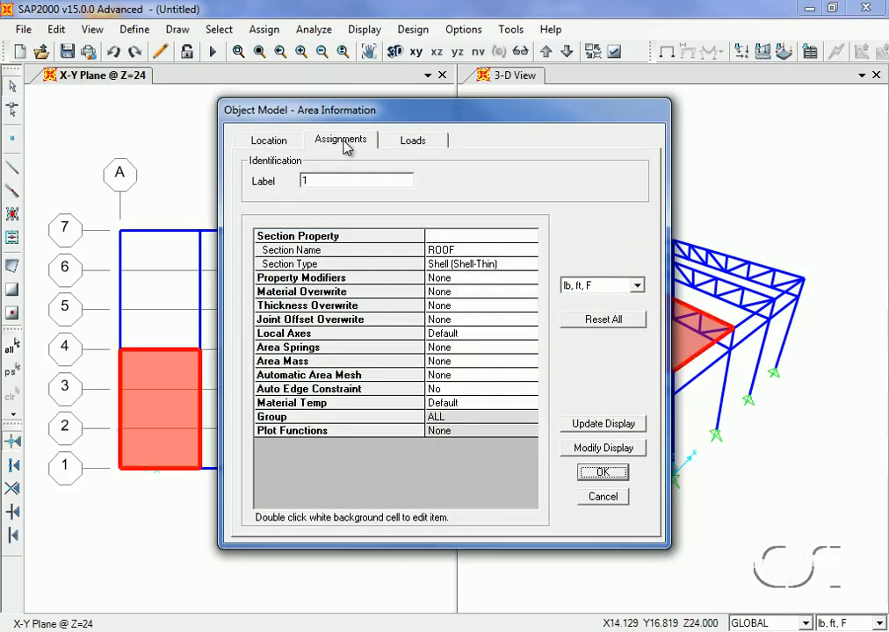
left_click(401, 145)
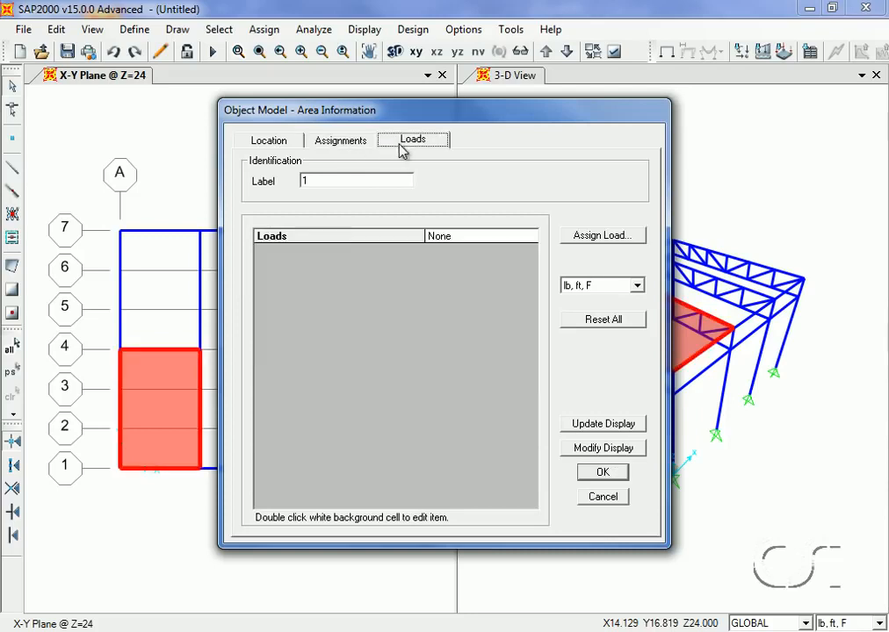
left_click(349, 143)
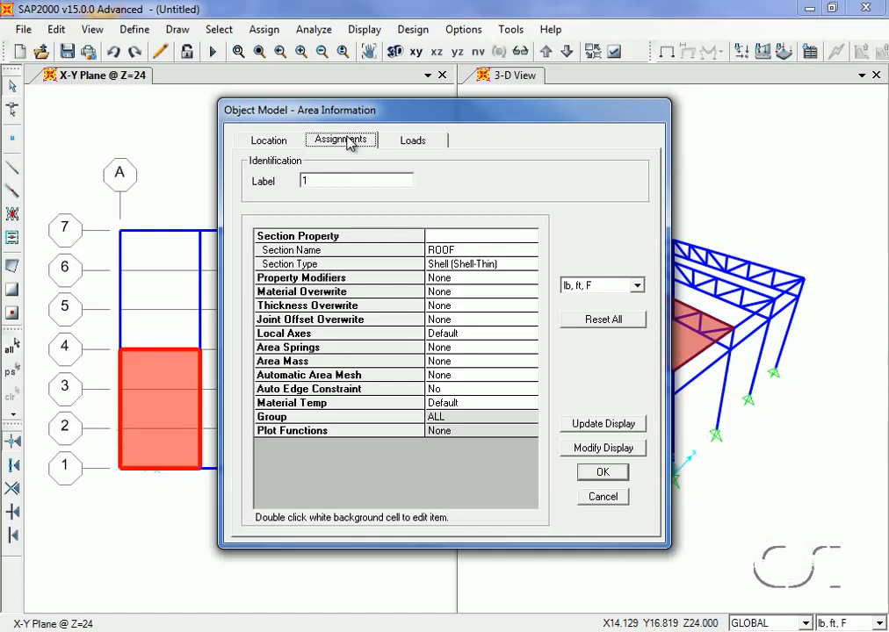
double_click(448, 384)
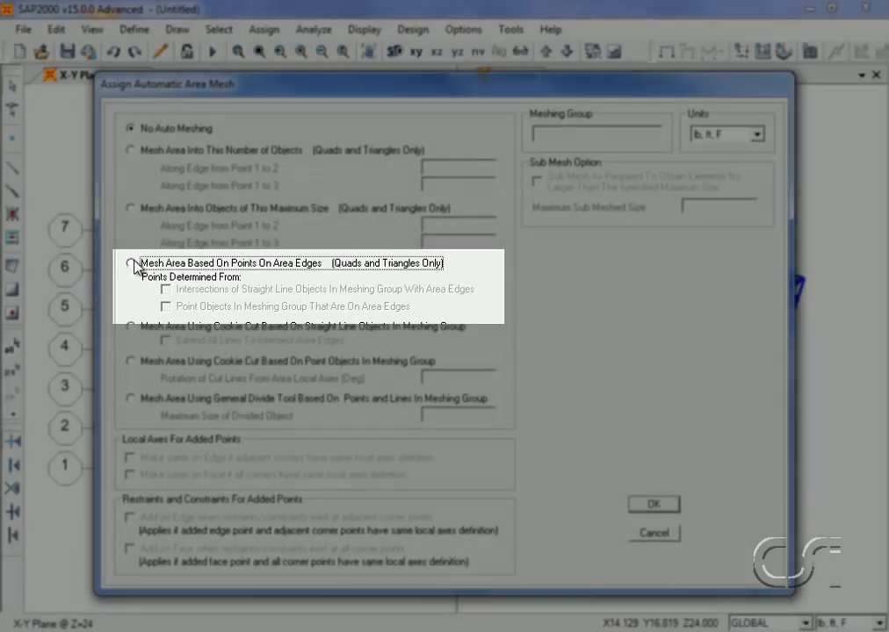
left_click(130, 264)
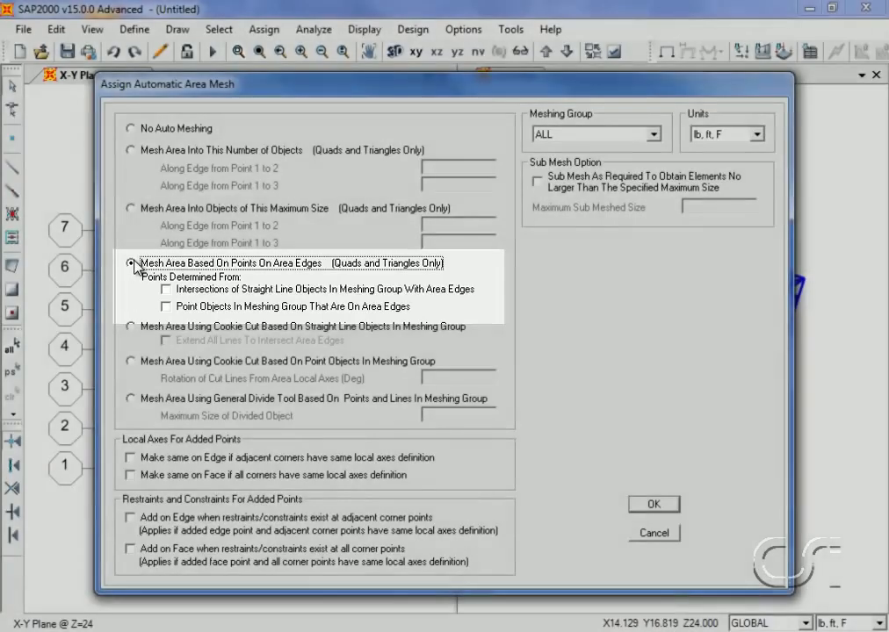
left_click(166, 291)
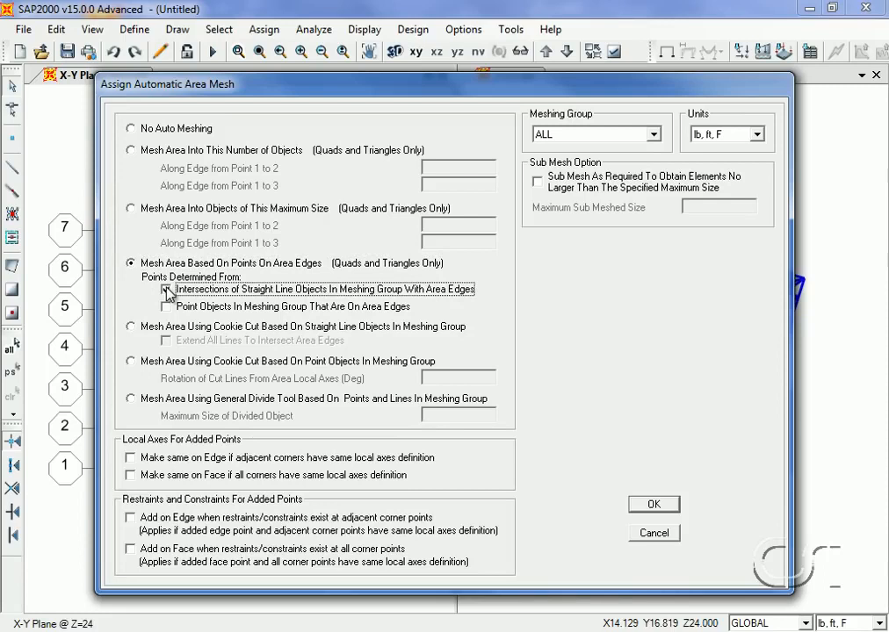
left_click(167, 306)
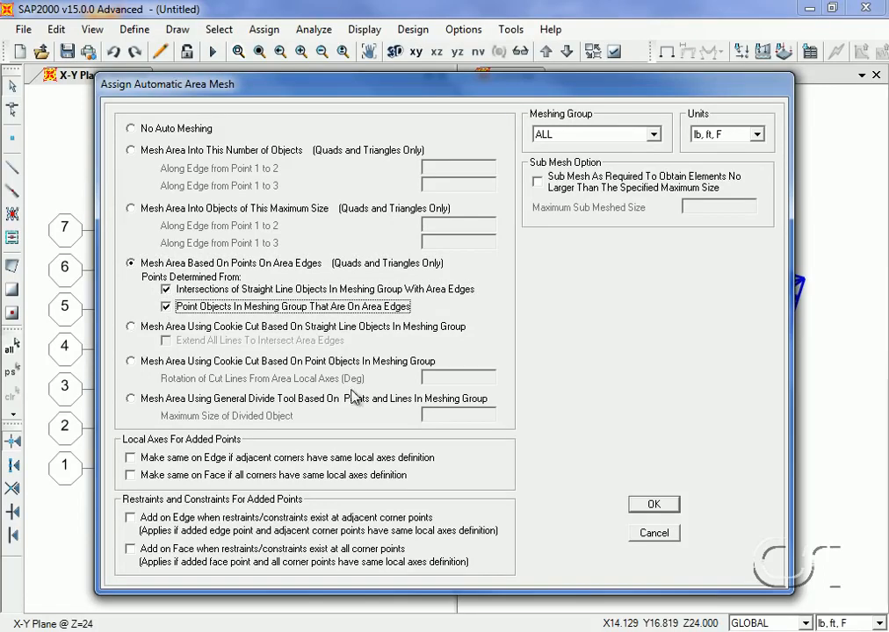
left_click(654, 505)
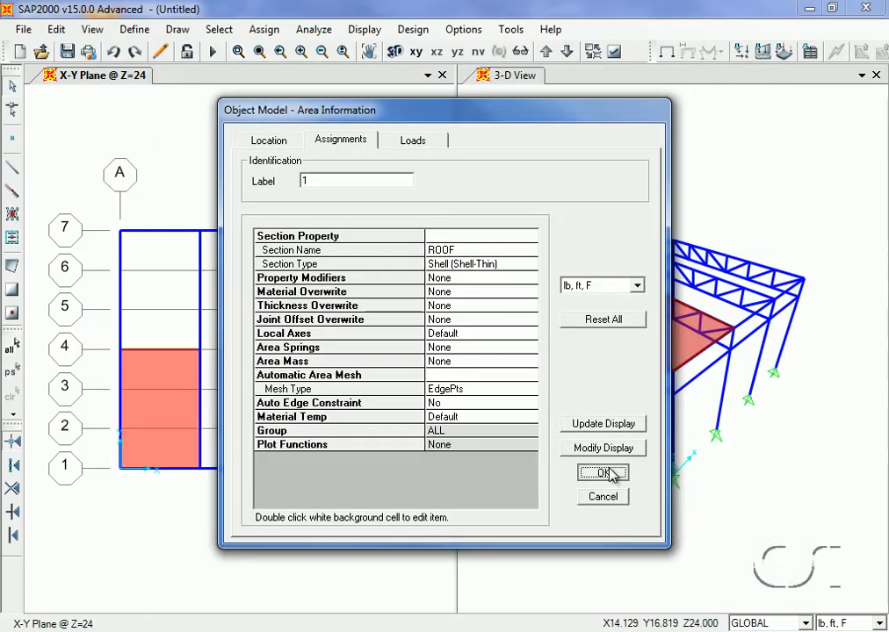
left_click(610, 473)
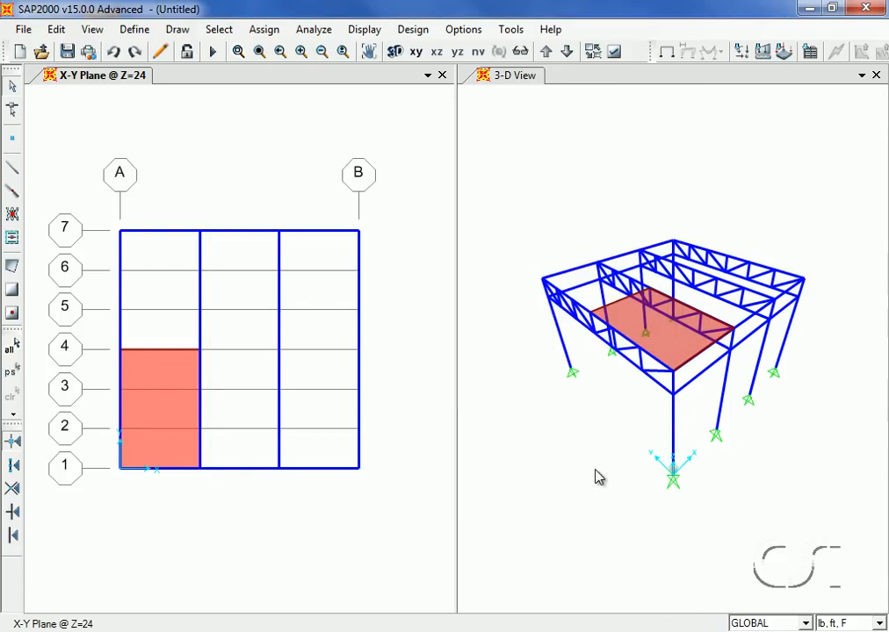
Replicate the selected roof area twice along X at 12 ft increments
left_click(172, 416)
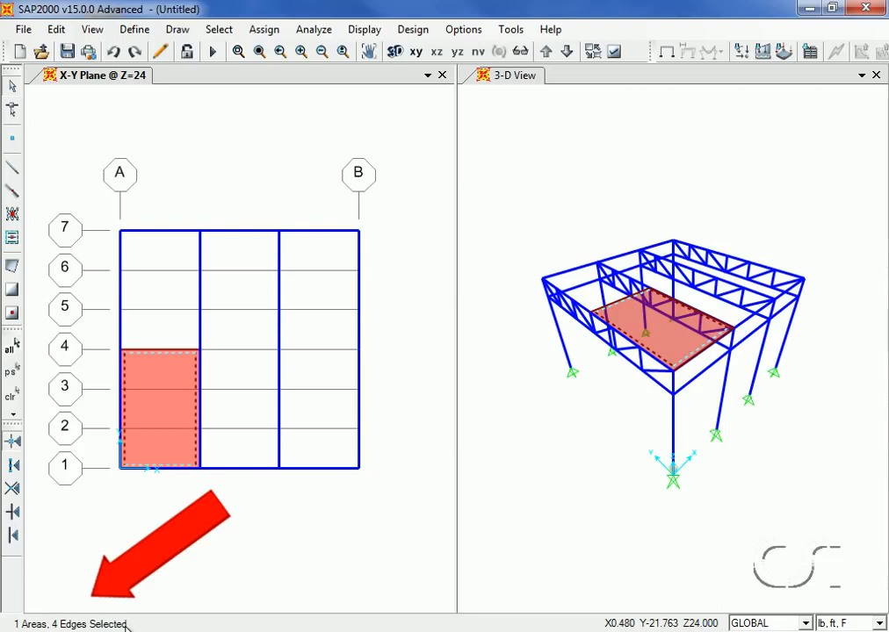
left_click(57, 30)
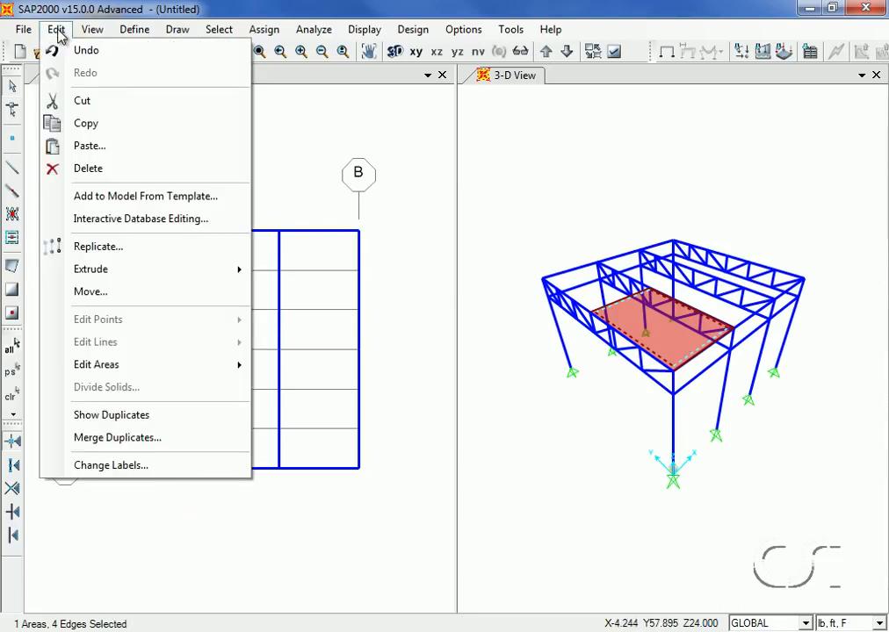
left_click(82, 248)
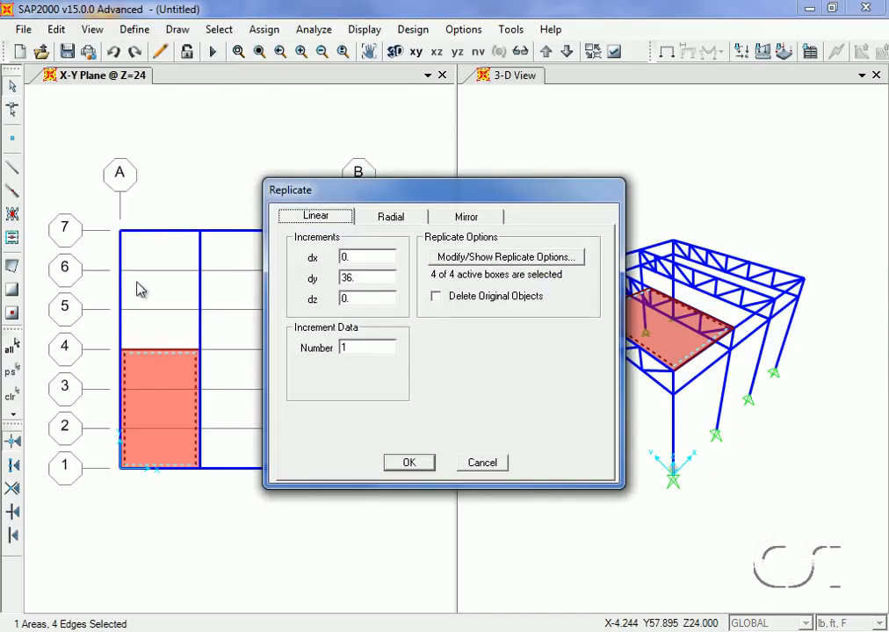
double_click(349, 257)
type("12")
double_click(356, 278)
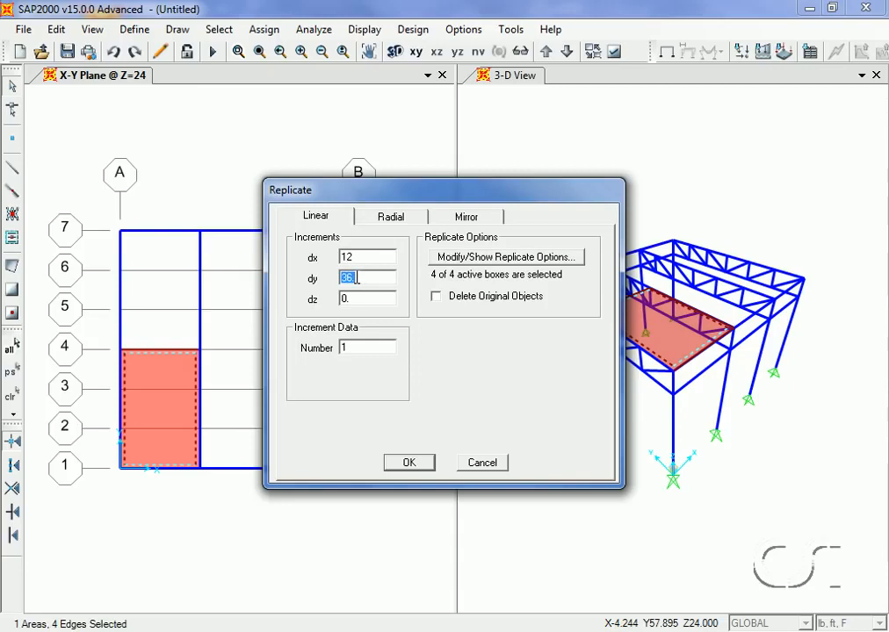
type("0")
double_click(358, 346)
type("2")
left_click(408, 461)
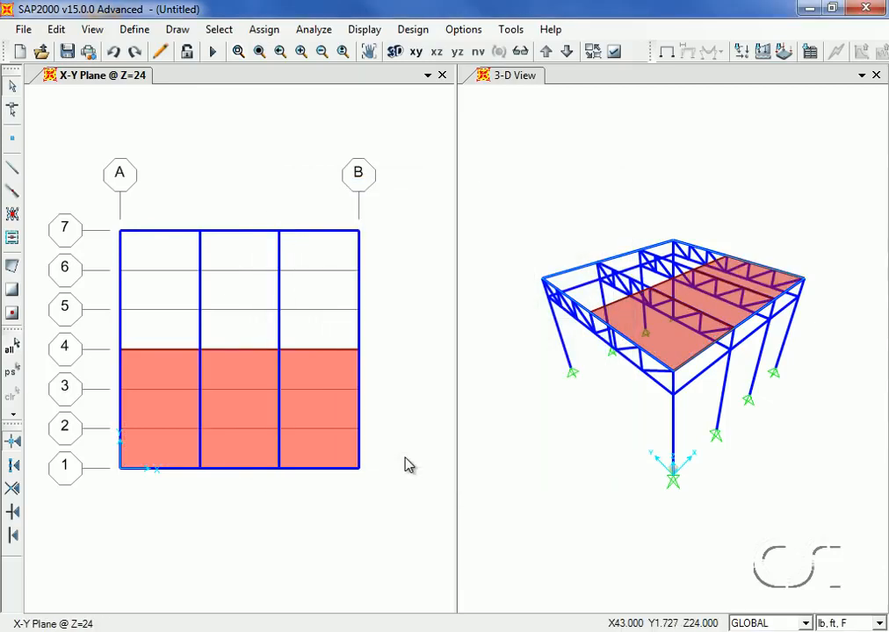
Select the three roof areas and replicate them once along Y at an 18 ft increment
left_click(175, 377)
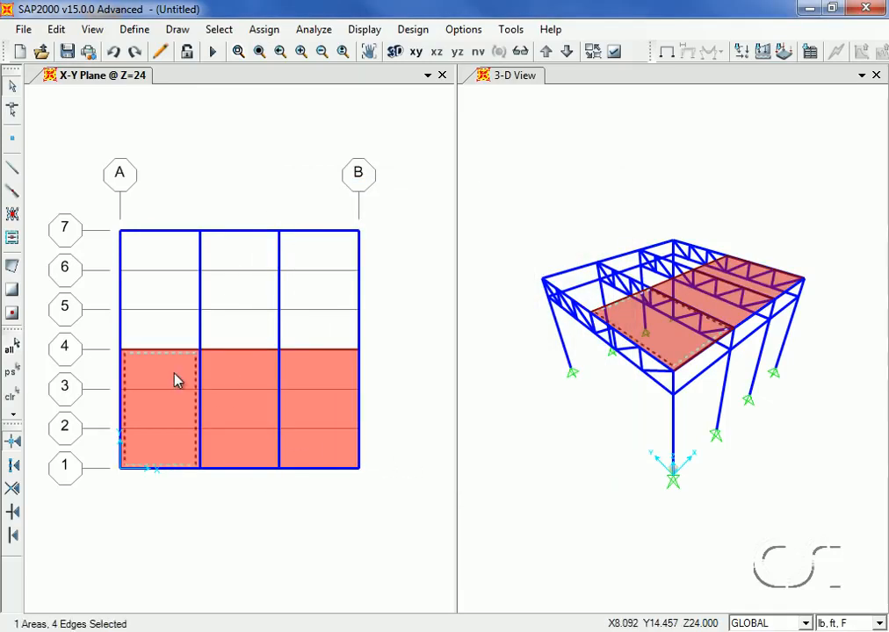
left_click(230, 379)
left_click(318, 380)
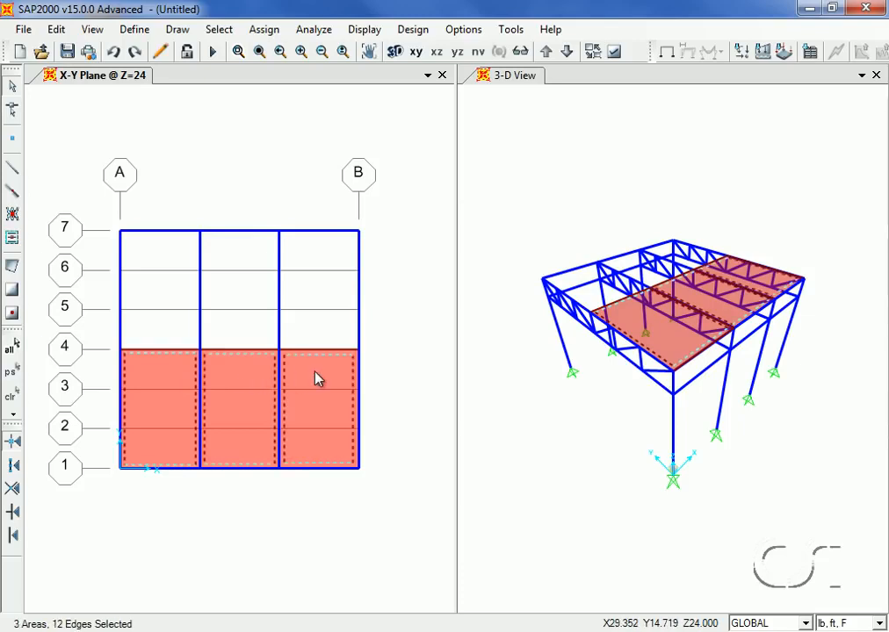
left_click(55, 29)
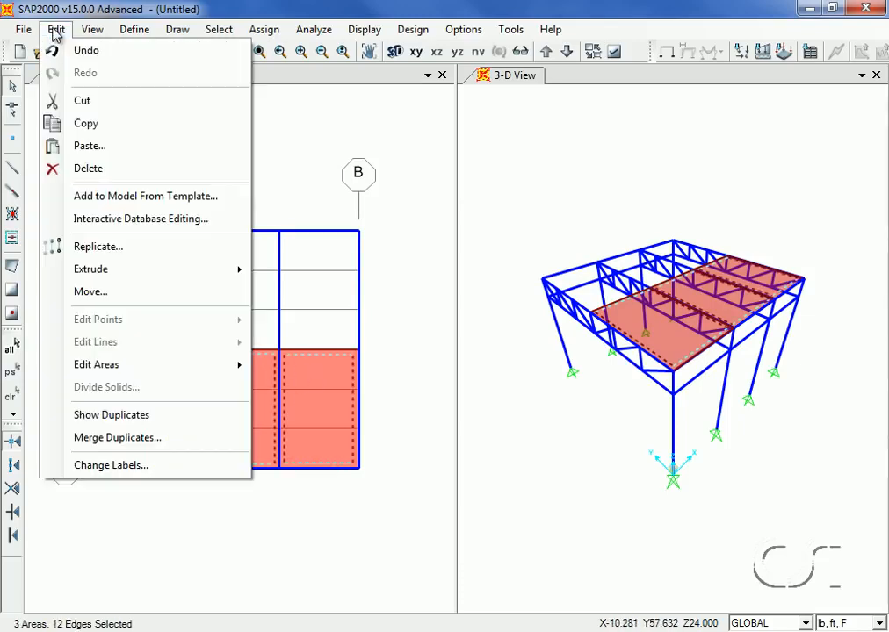
left_click(72, 246)
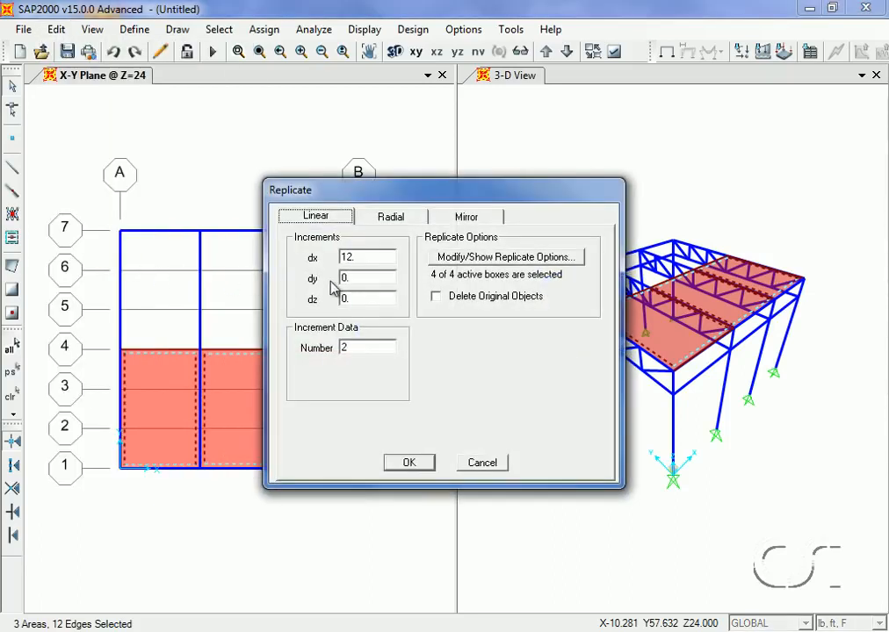
double_click(359, 257)
type("0")
double_click(360, 276)
type("18")
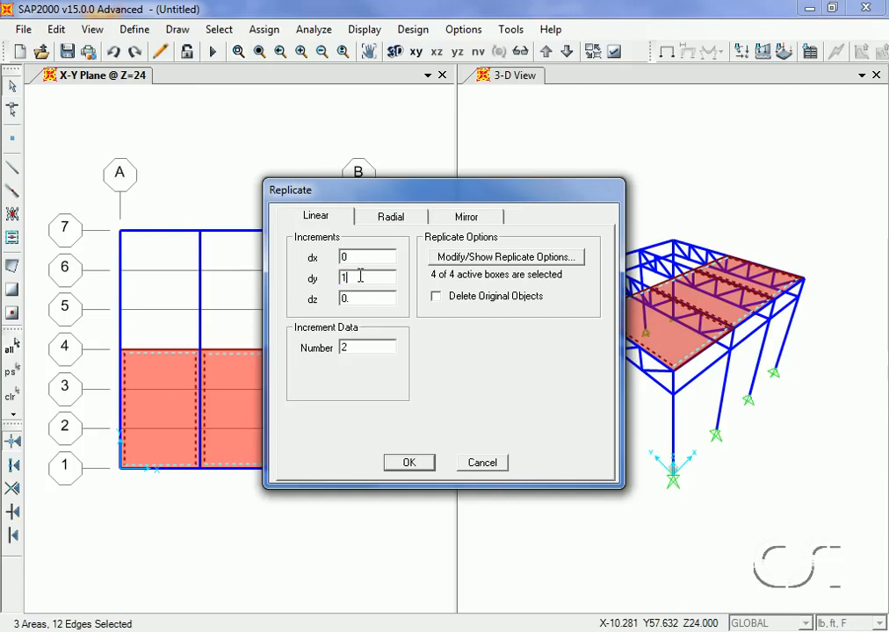
double_click(345, 348)
type("1")
left_click(408, 463)
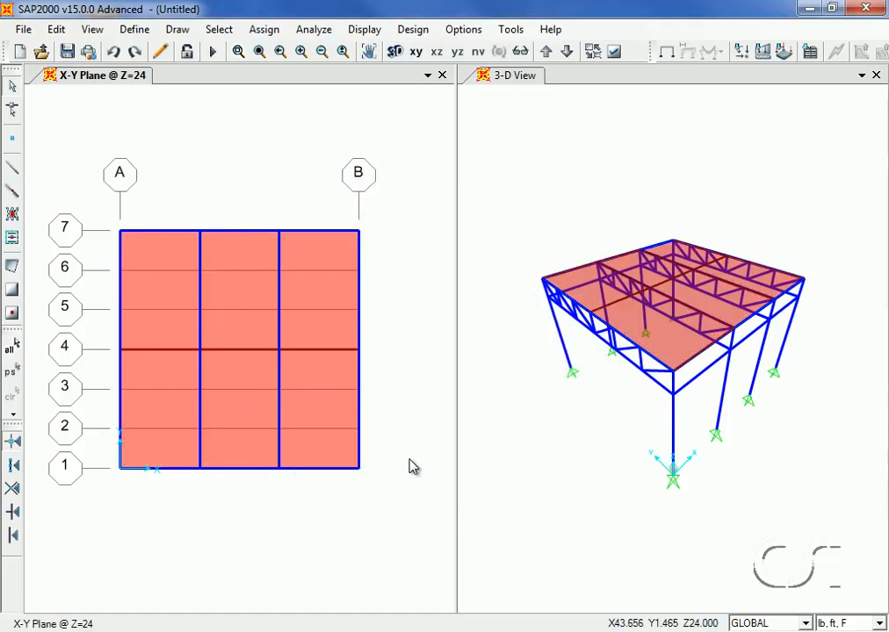
Switch the 2D view to the Y-Z plane at X = 0 and hide its grid lines
left_click(93, 30)
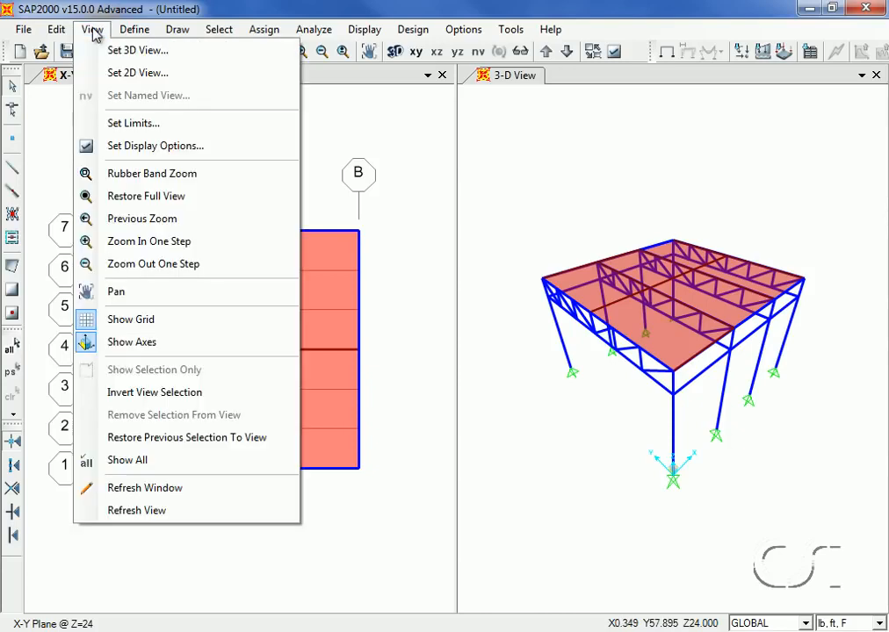
left_click(102, 74)
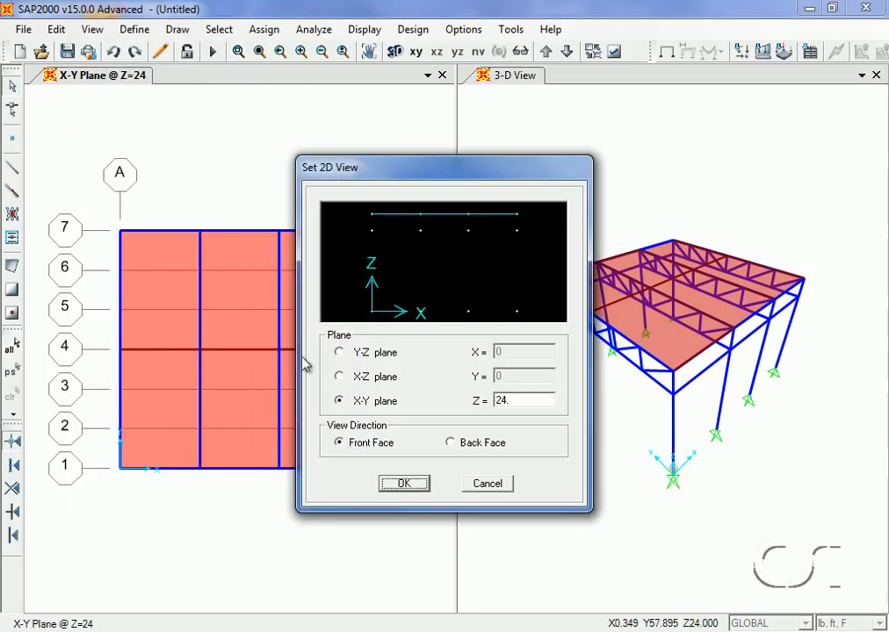
left_click(347, 354)
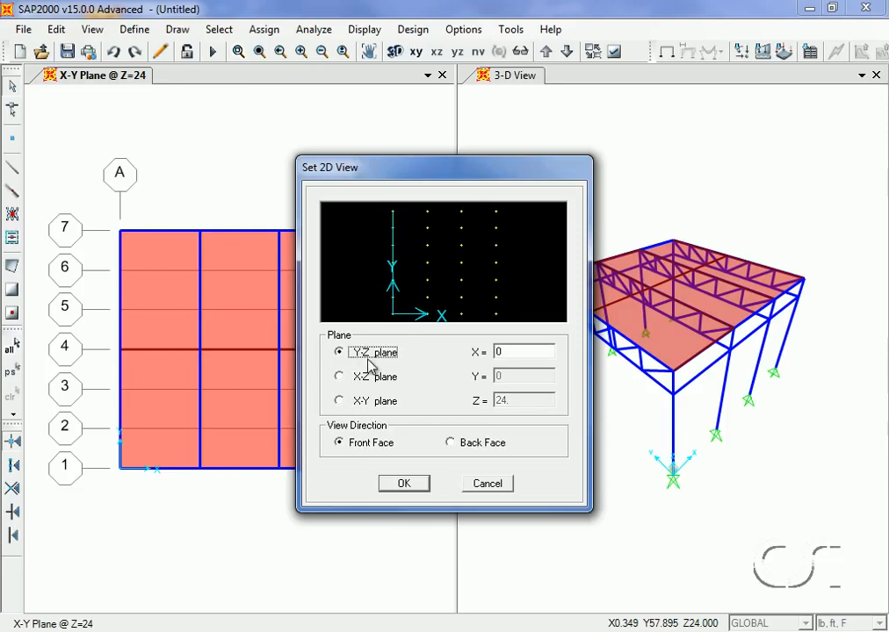
left_click(401, 487)
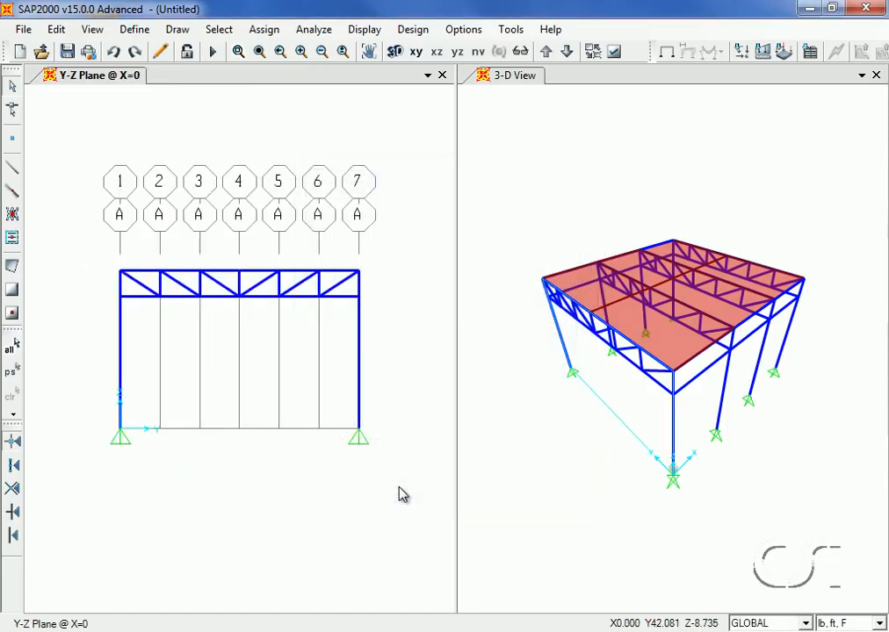
left_click(93, 30)
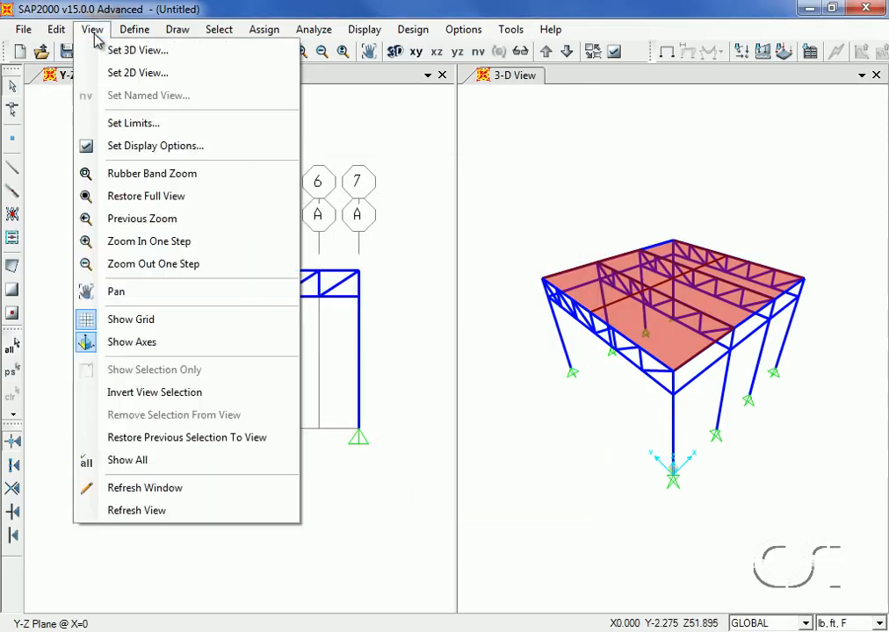
left_click(166, 328)
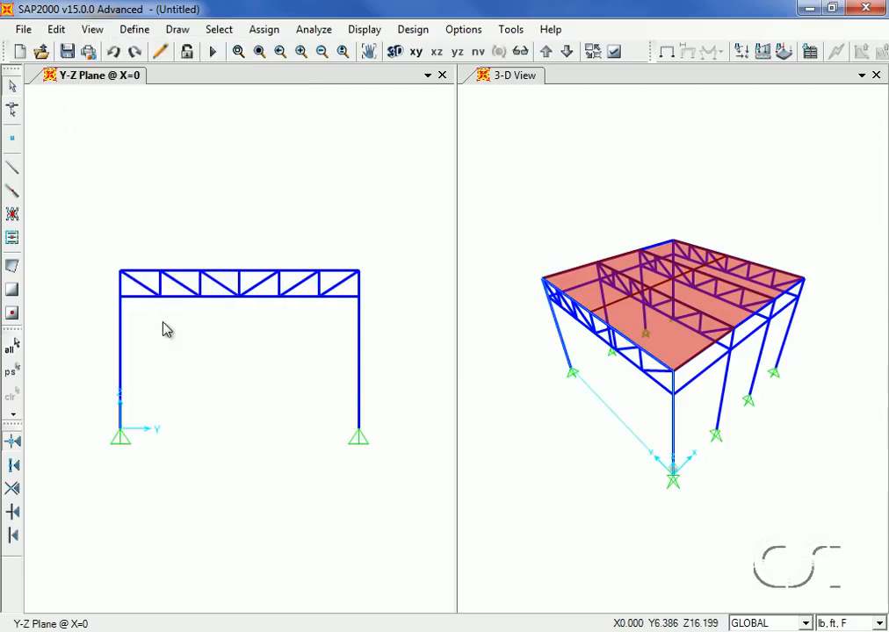
Select all objects lying at Y = 18 and Z = 24 by specified coordinate range
left_click(217, 30)
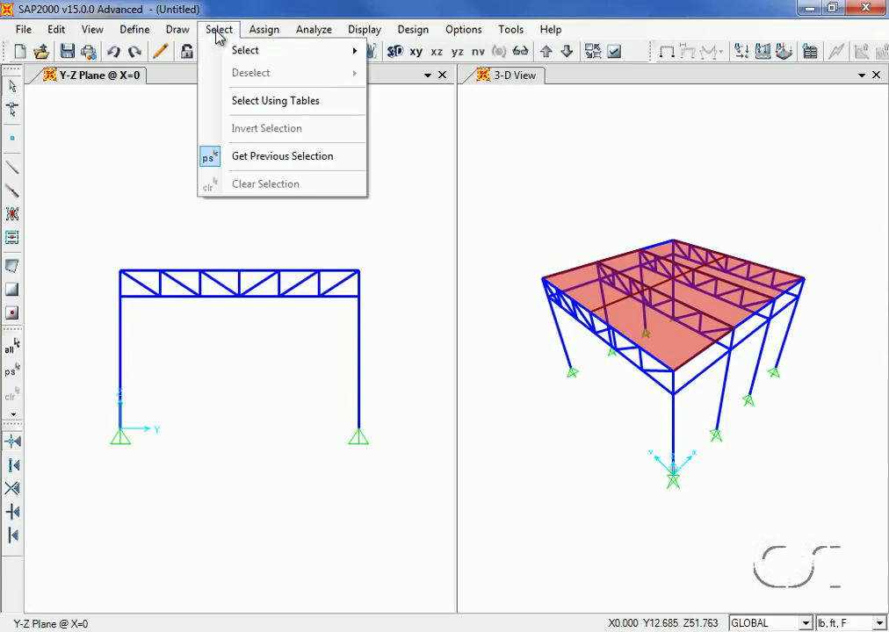
mouse_move(223, 53)
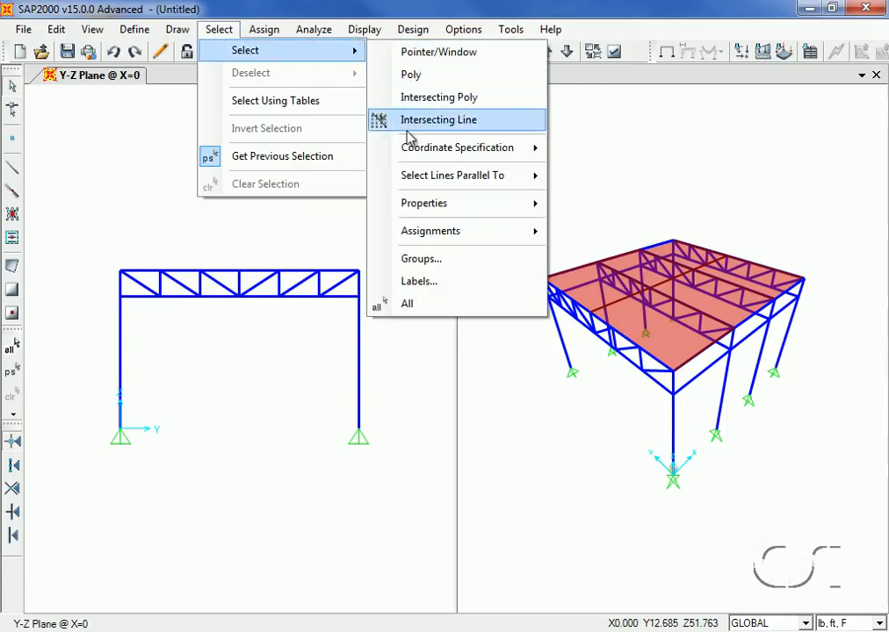
mouse_move(413, 152)
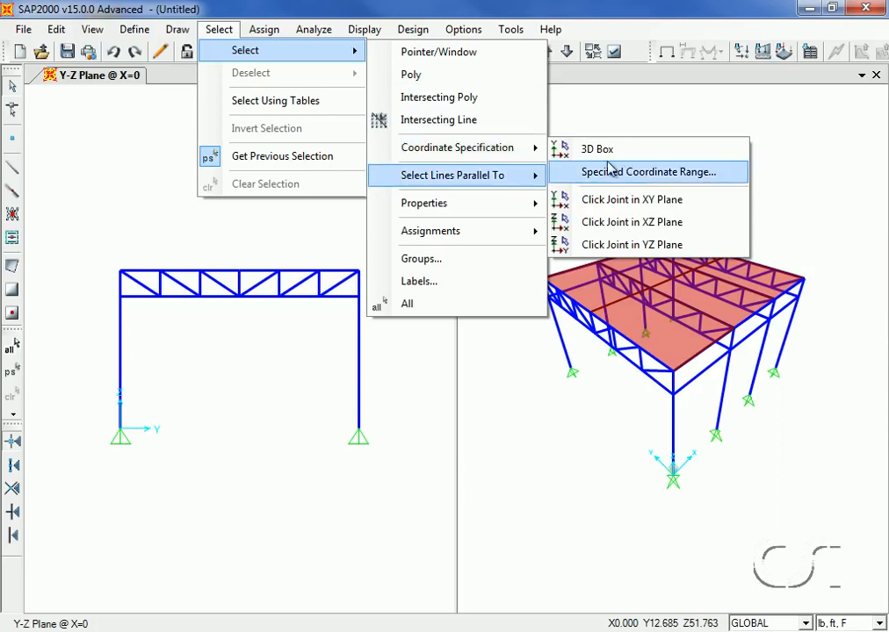
left_click(671, 178)
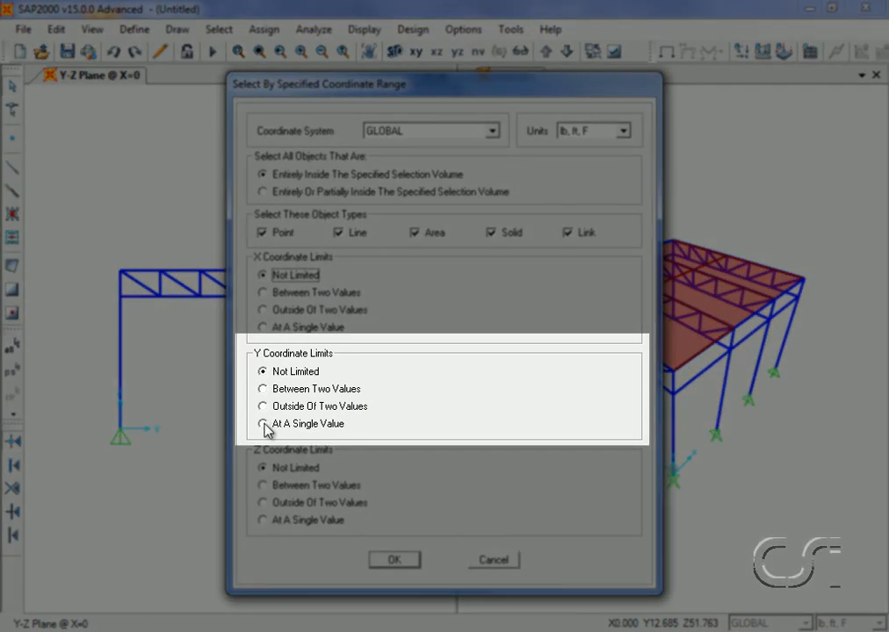
left_click(265, 424)
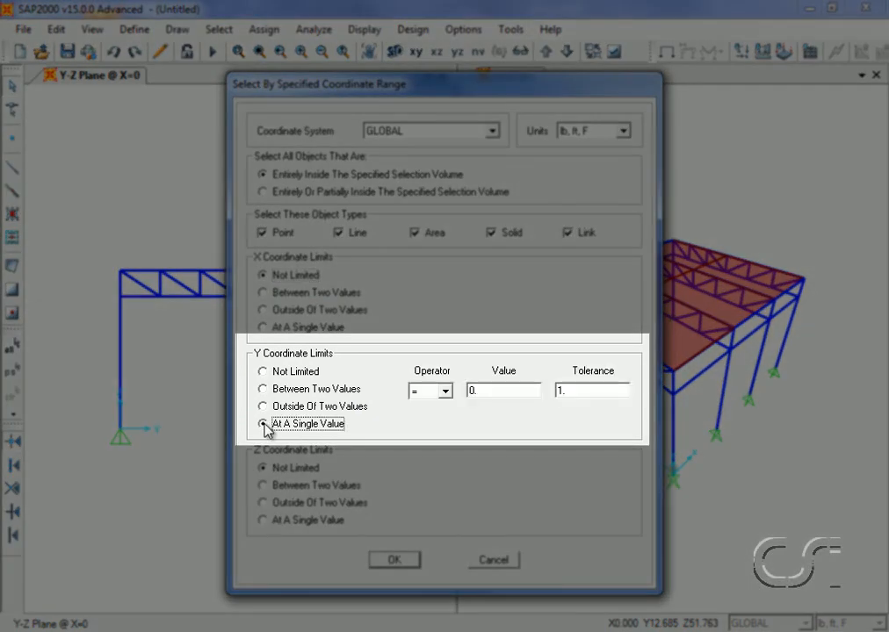
double_click(485, 392)
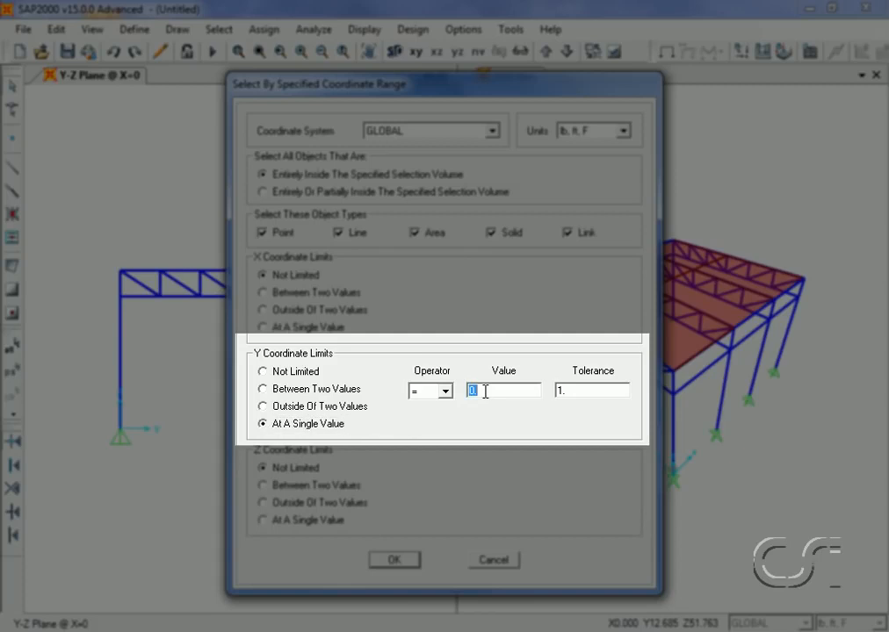
type("18")
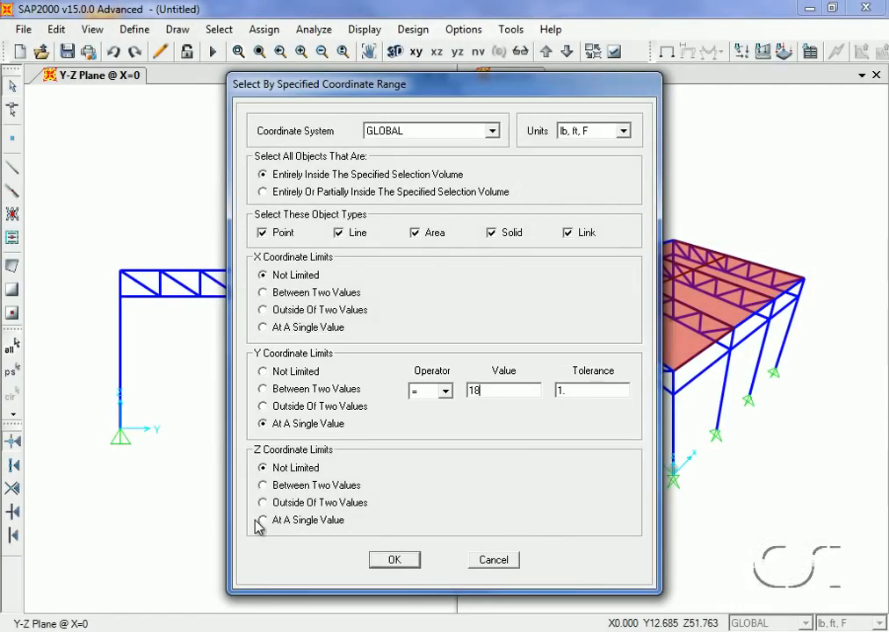
left_click(263, 521)
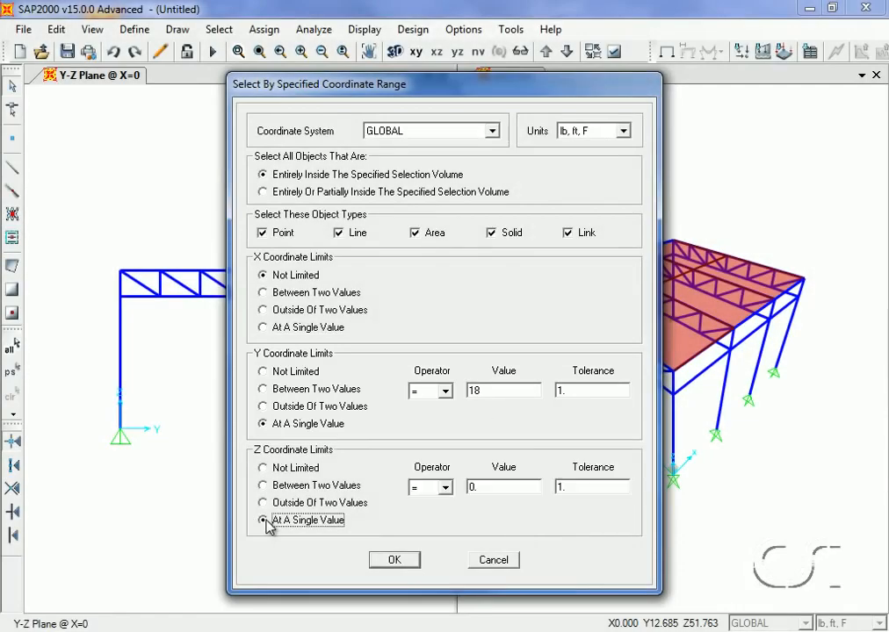
double_click(485, 486)
type("24")
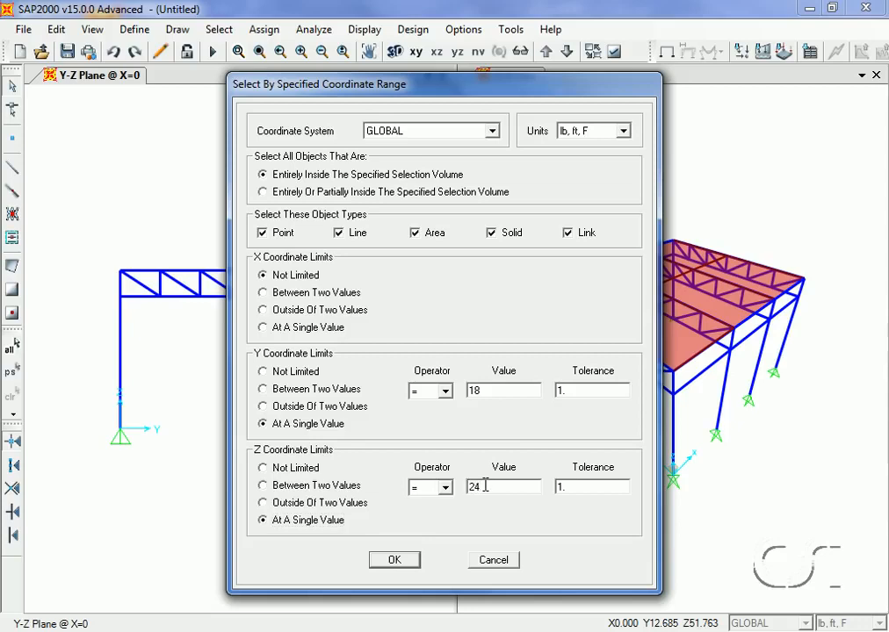
left_click(395, 561)
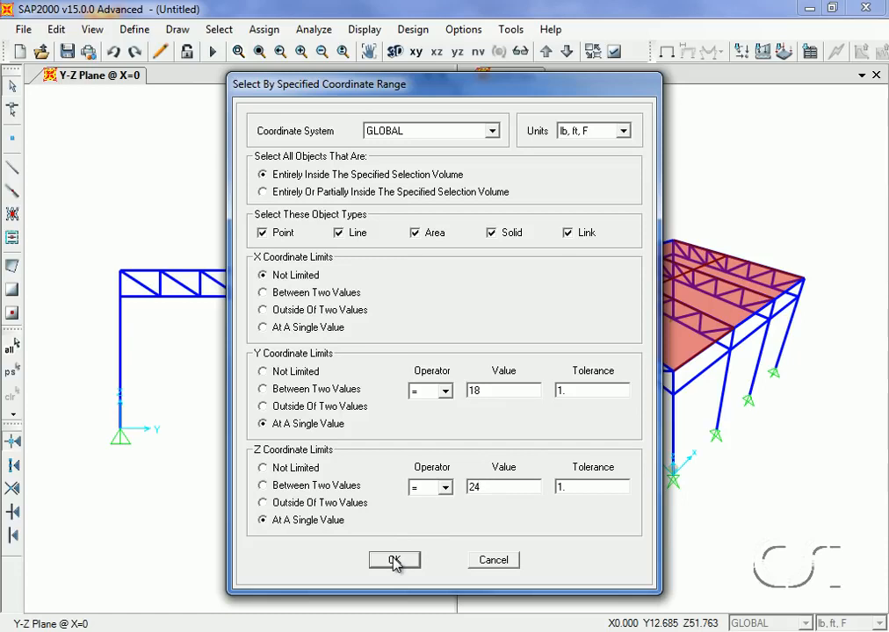
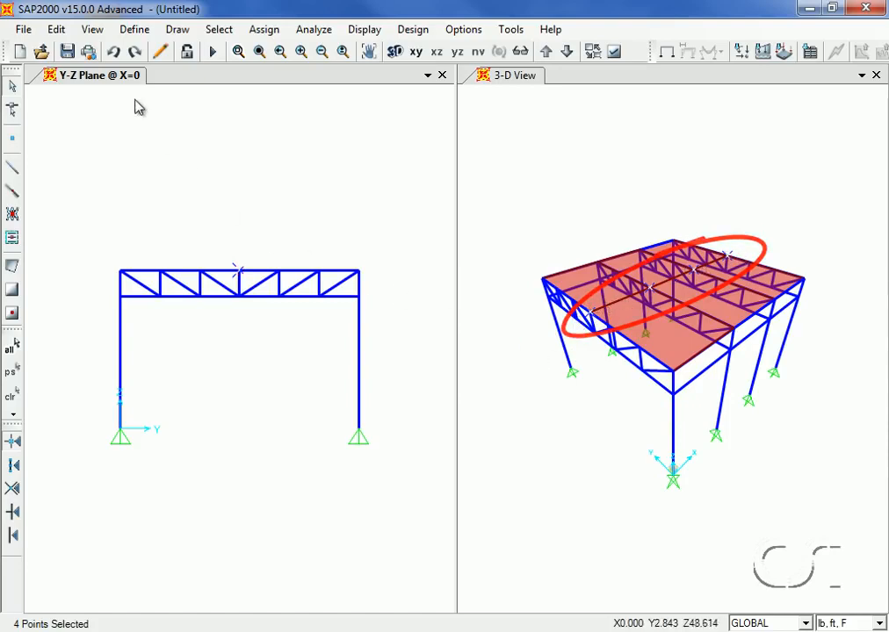
Move the selected ridge points up by 3 ft in Z
left_click(56, 30)
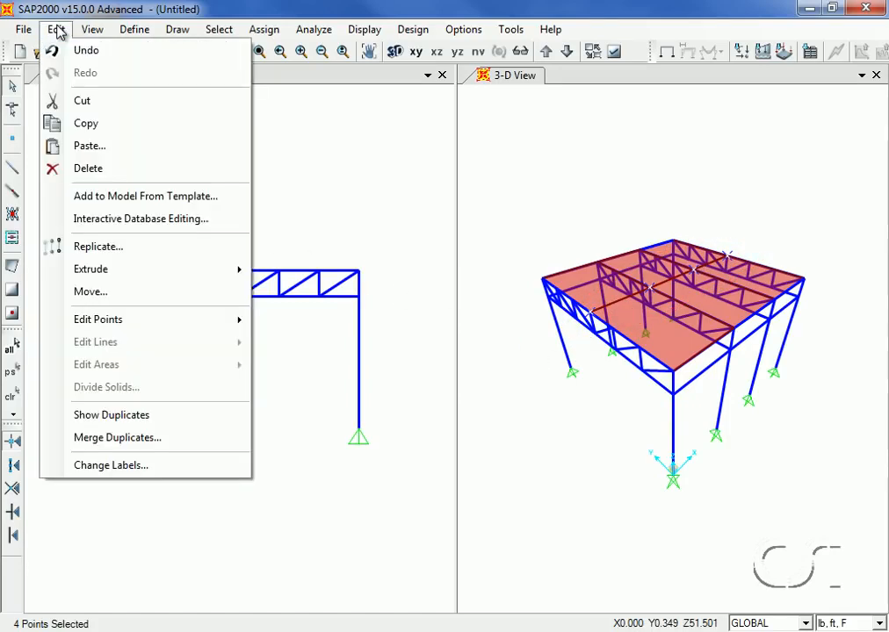
left_click(91, 295)
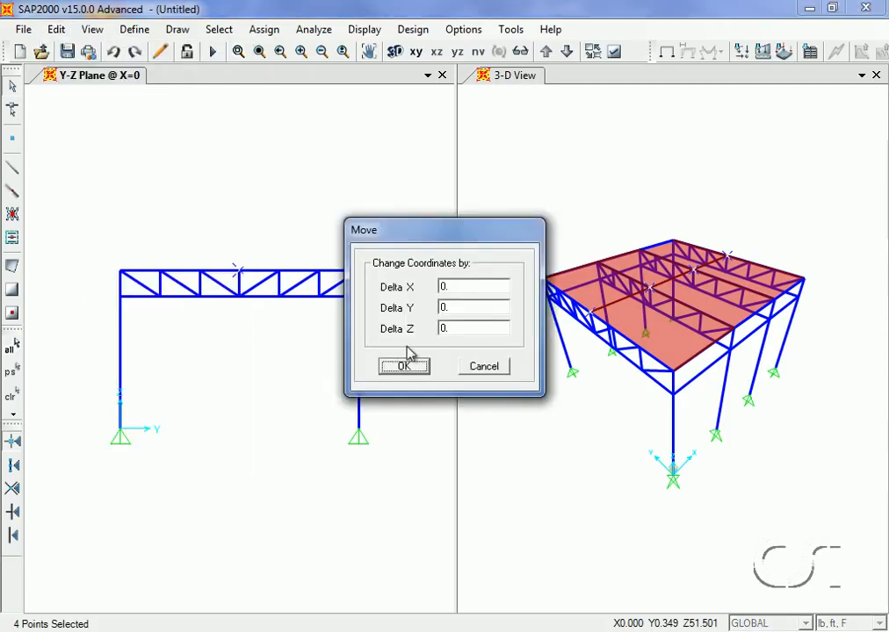
double_click(466, 328)
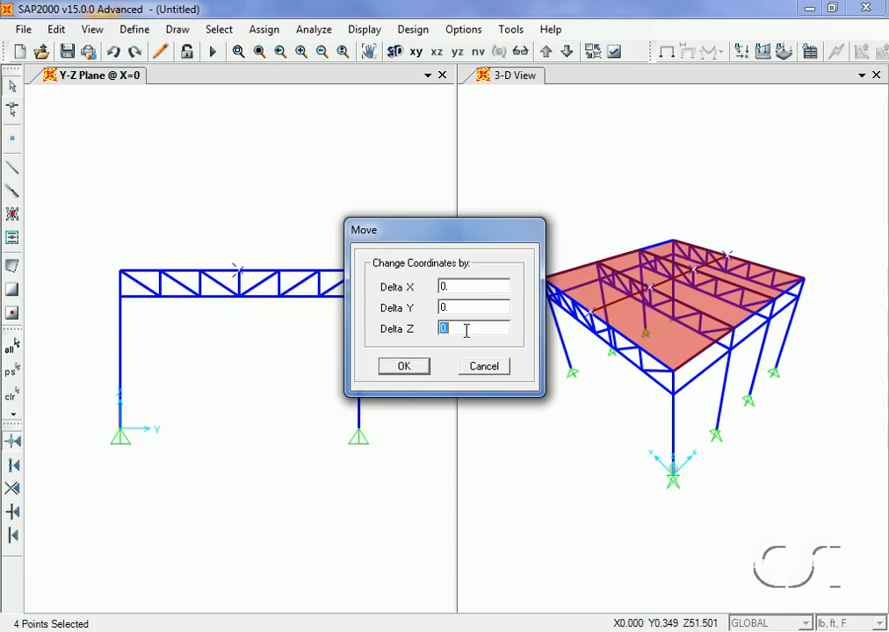
type("3")
left_click(397, 370)
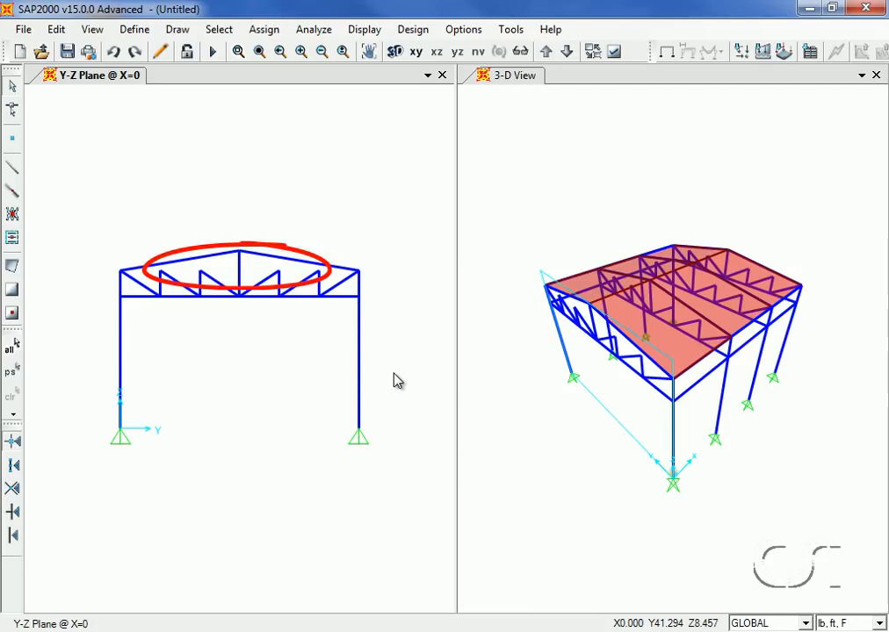
Select all objects at Z = 24 with Y between 12 and 24, and move them up by 2 ft in Z
left_click(218, 30)
mouse_move(237, 52)
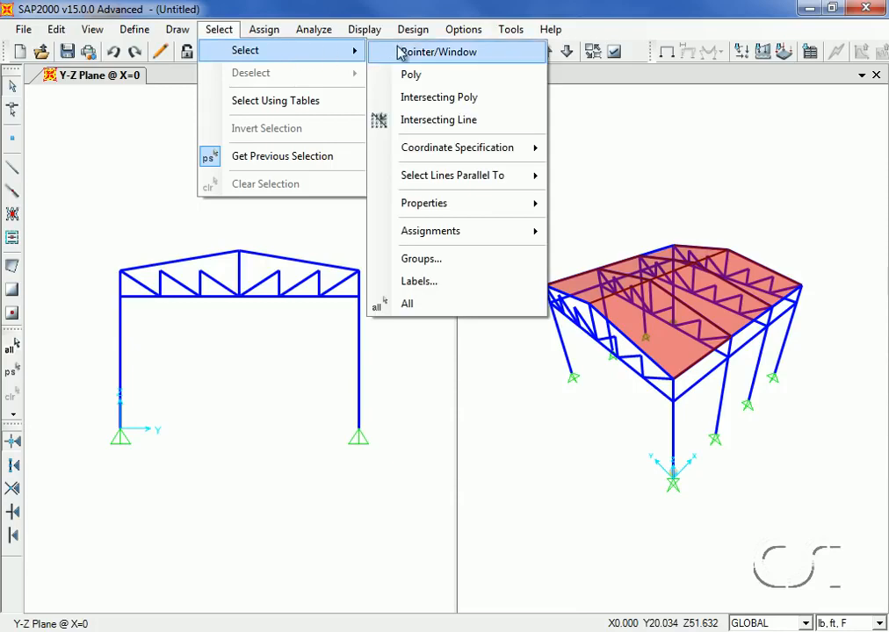
mouse_move(443, 149)
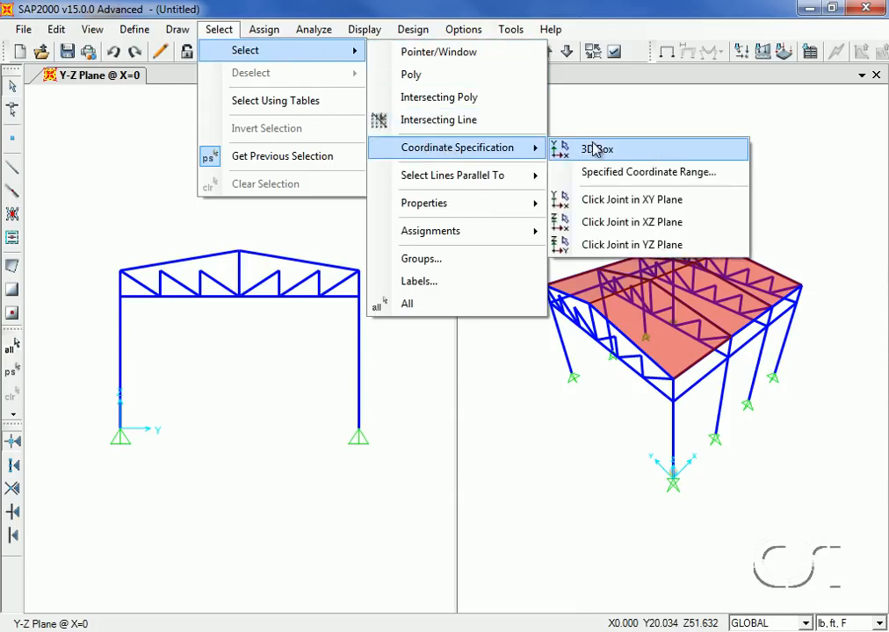
left_click(645, 173)
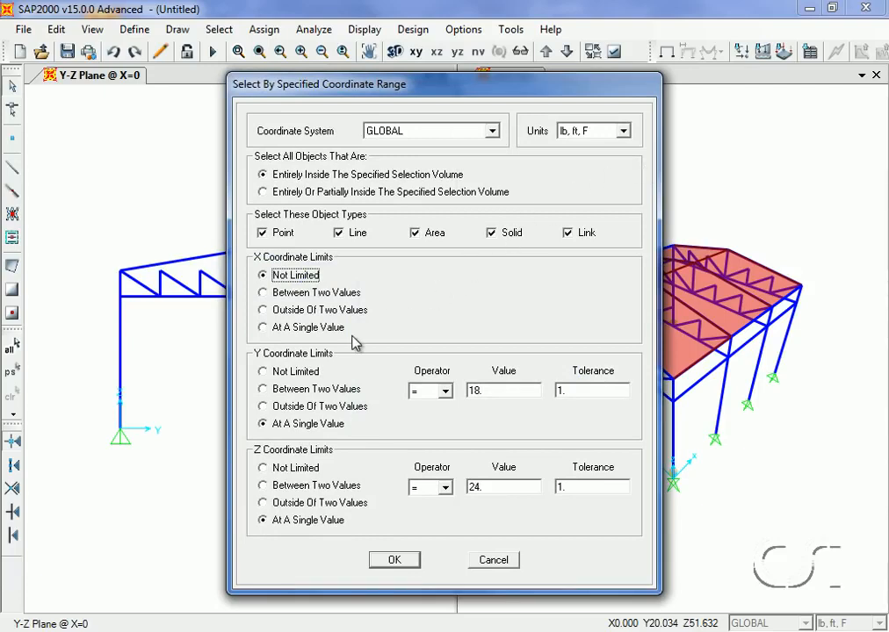
left_click(263, 389)
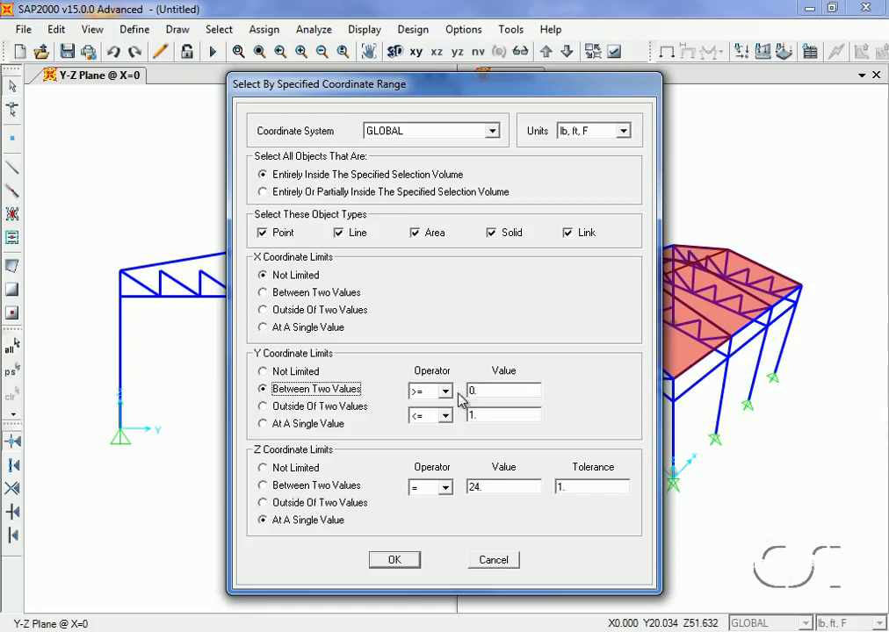
double_click(479, 391)
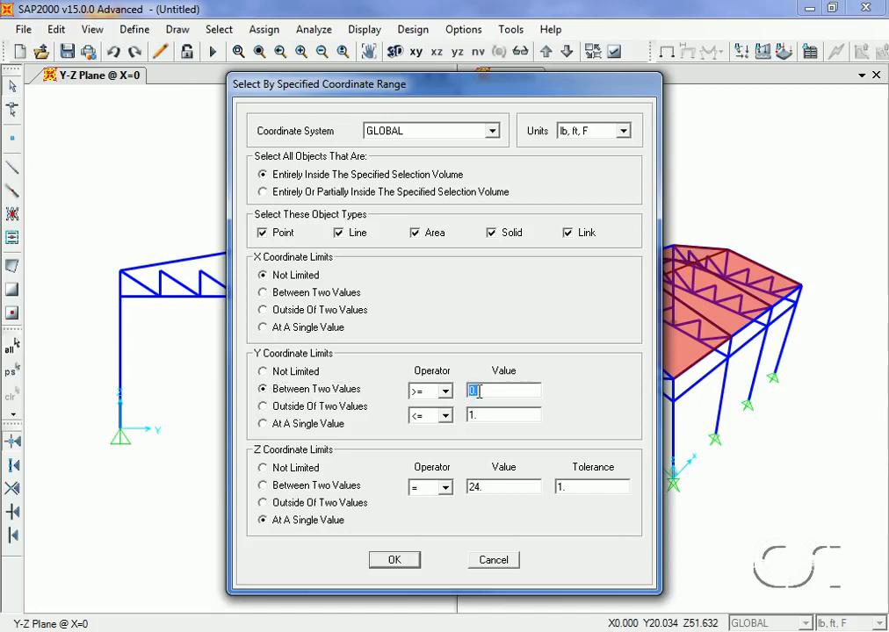
type("12")
double_click(477, 414)
type("24")
left_click(397, 561)
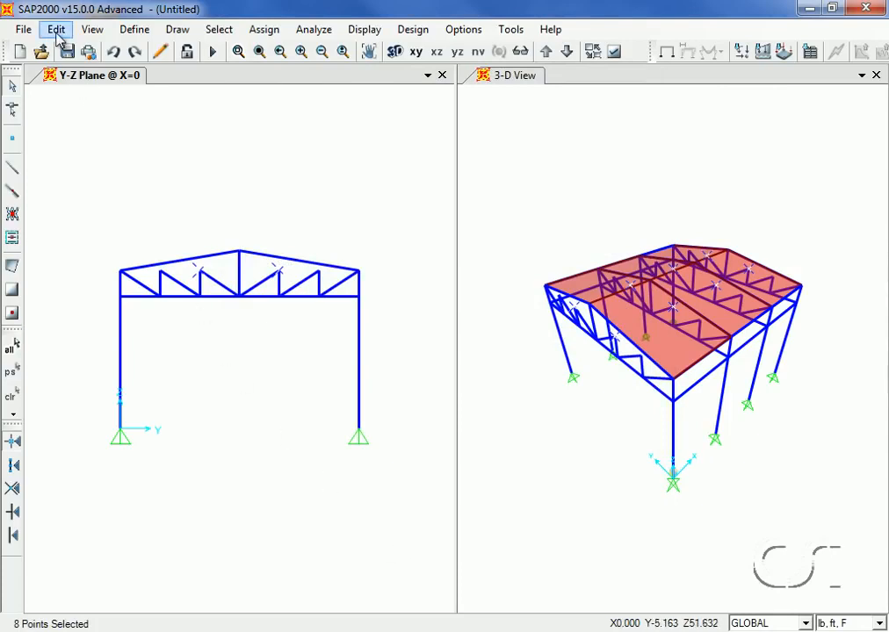
left_click(56, 30)
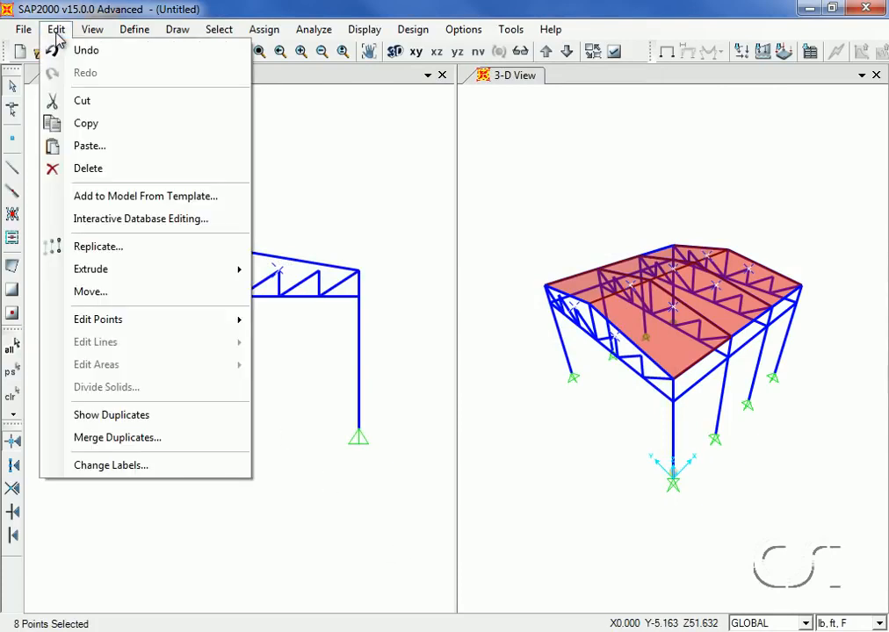
left_click(97, 292)
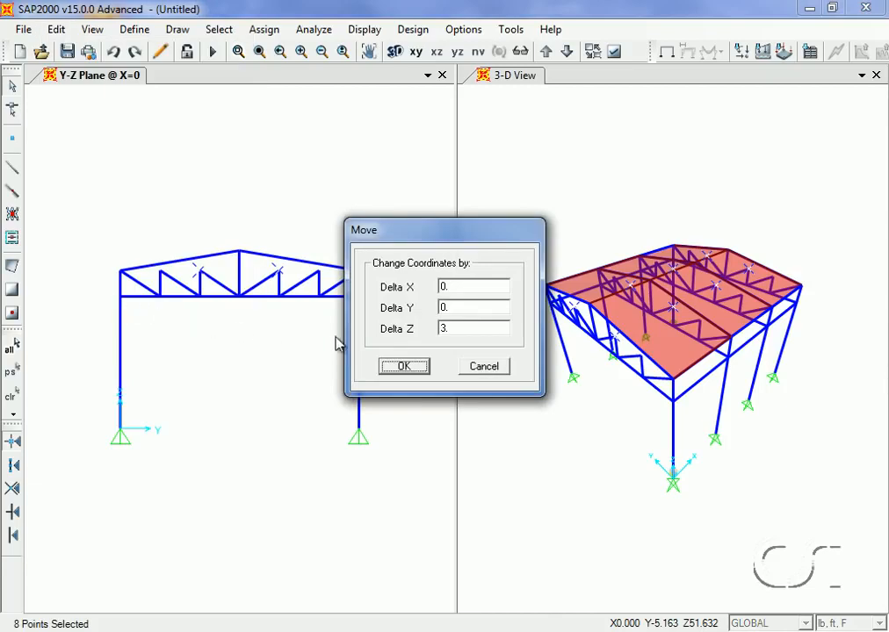
double_click(452, 328)
type("2")
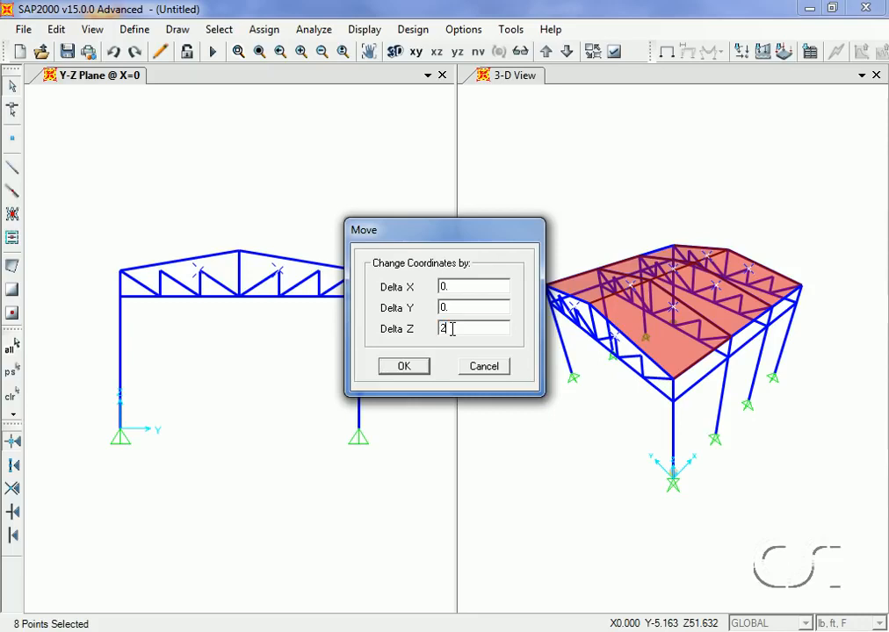
left_click(404, 367)
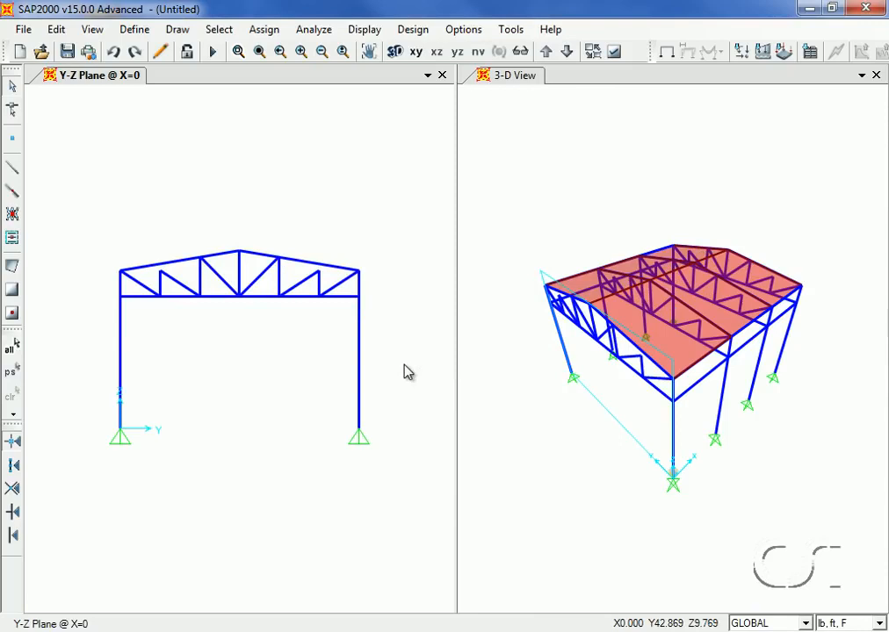
Select all objects at Z = 24 with Y between 6 and 30, and move them up by 1 ft in Z
left_click(228, 37)
mouse_move(246, 51)
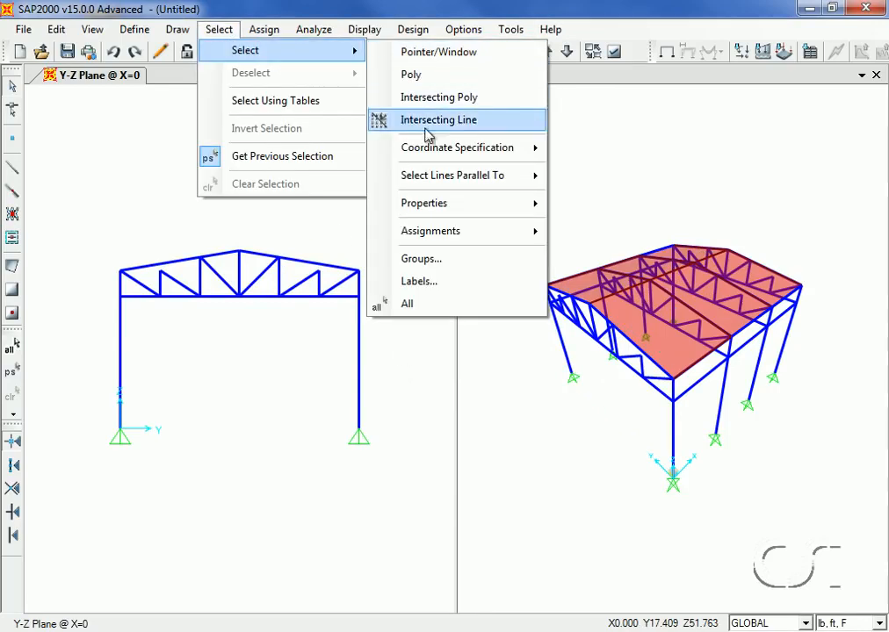
mouse_move(433, 150)
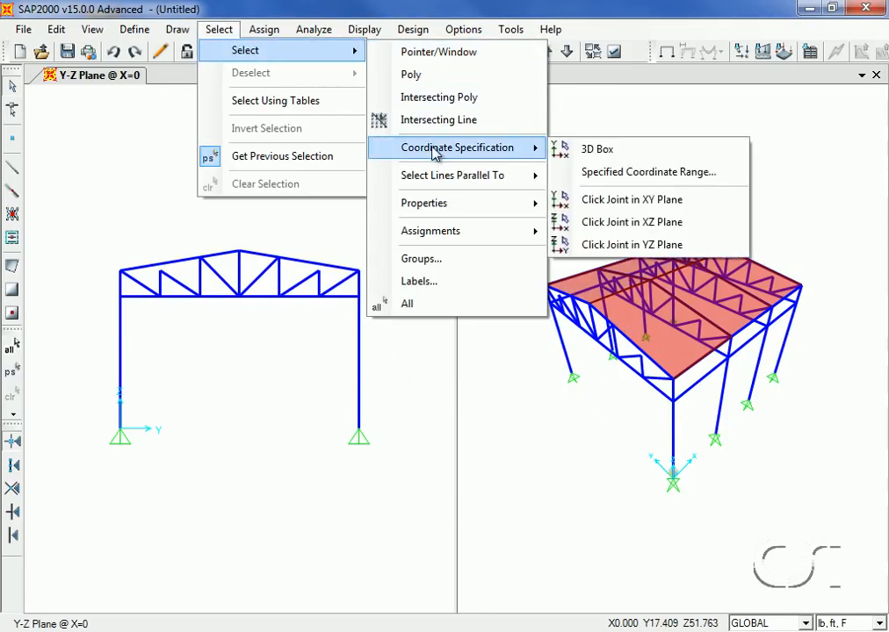
left_click(660, 177)
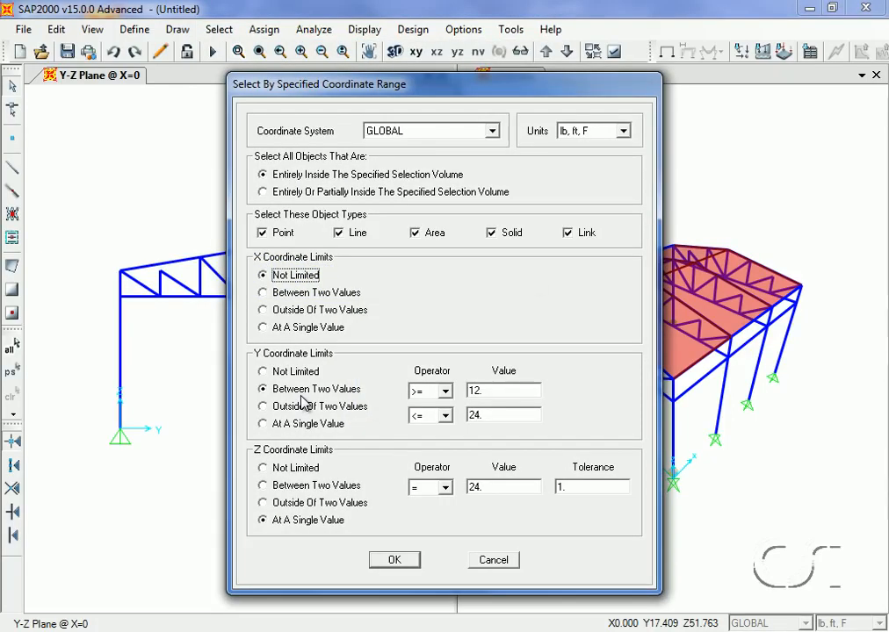
double_click(481, 389)
type("6")
double_click(488, 415)
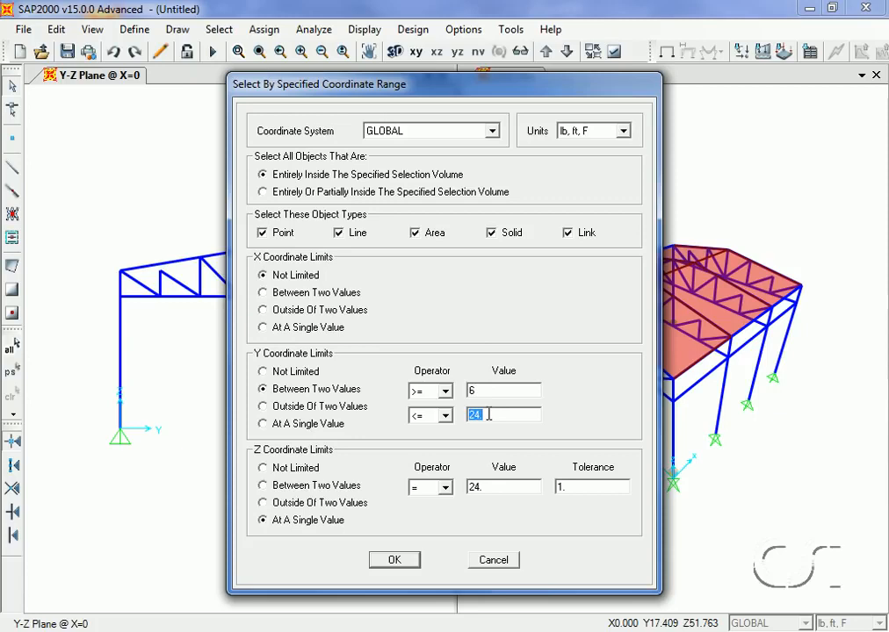
type("30")
left_click(397, 562)
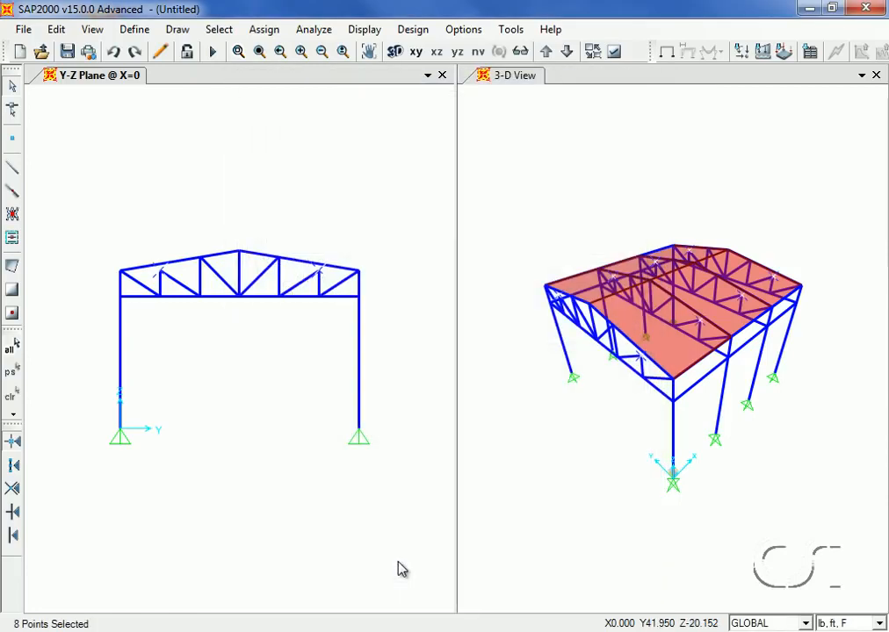
left_click(63, 30)
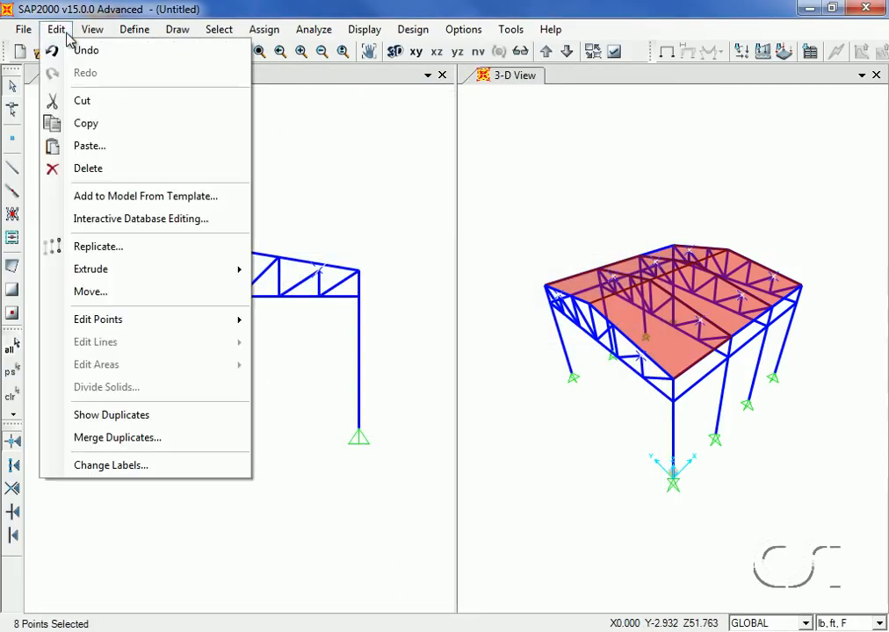
left_click(91, 297)
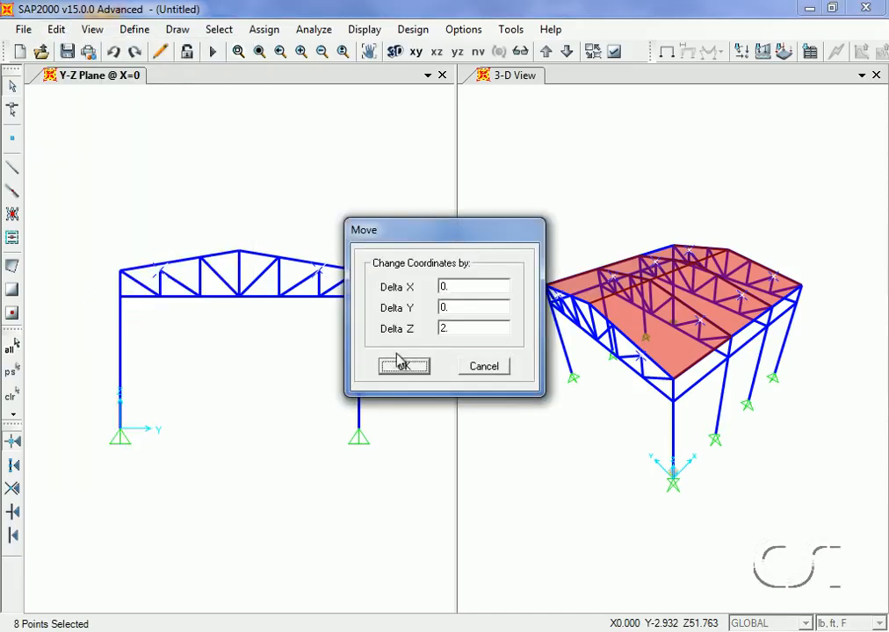
double_click(451, 328)
type("1")
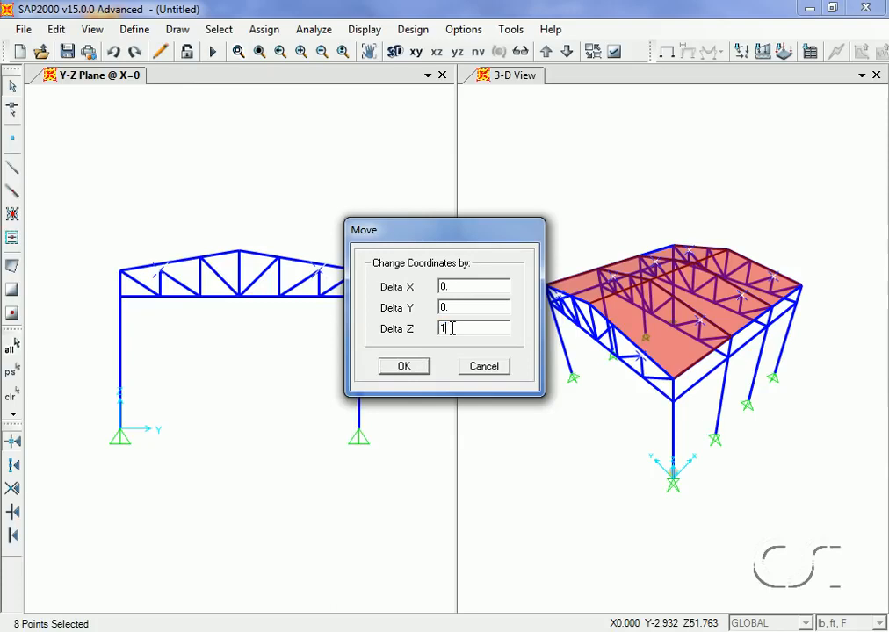
left_click(405, 368)
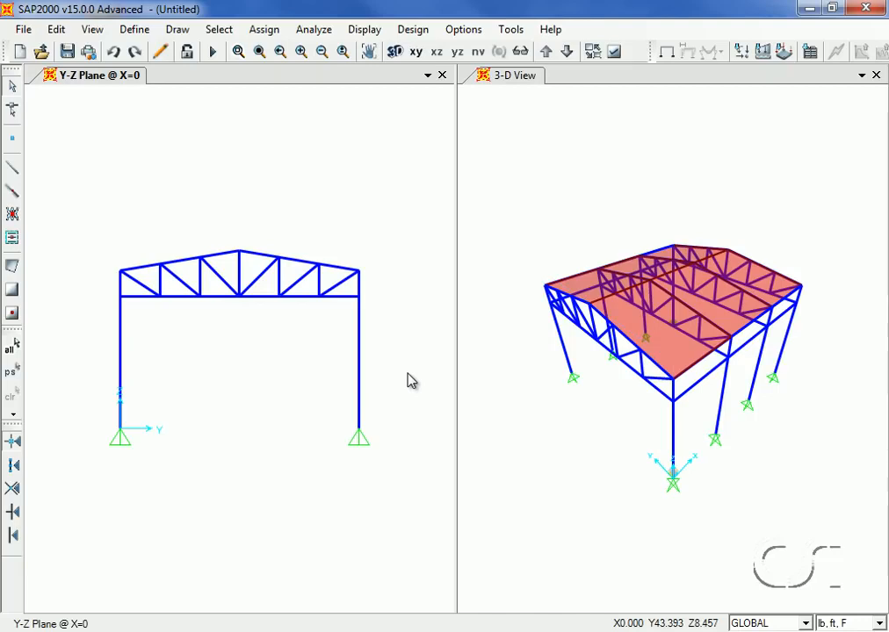
Select all objects with the 4000Psi material and assign area stiffness modifiers to these roof areas
left_click(232, 33)
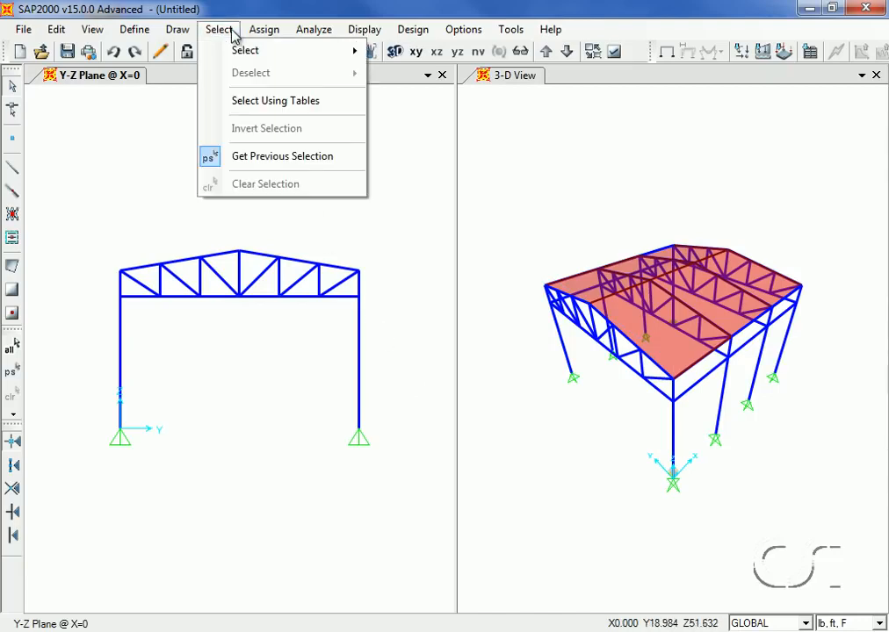
mouse_move(299, 53)
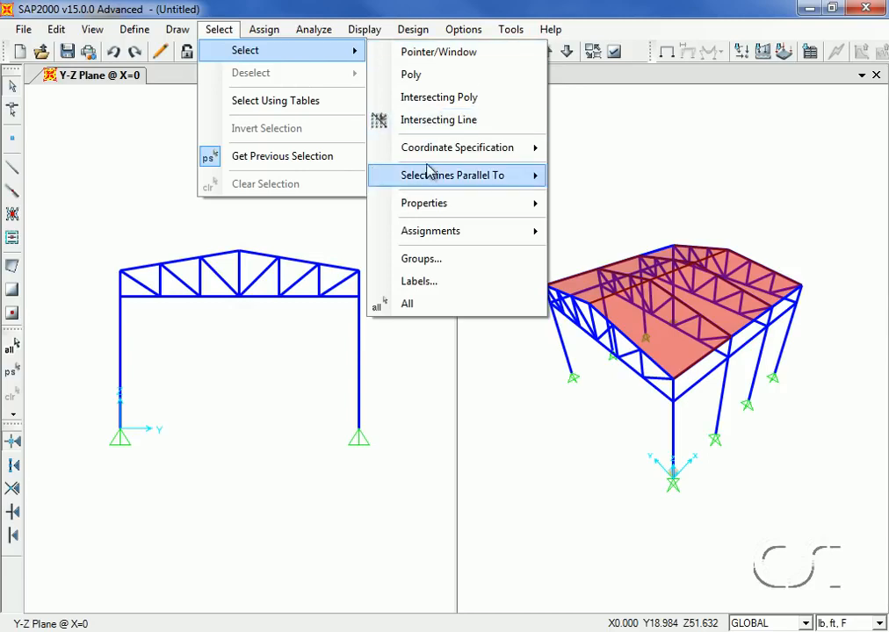
mouse_move(430, 202)
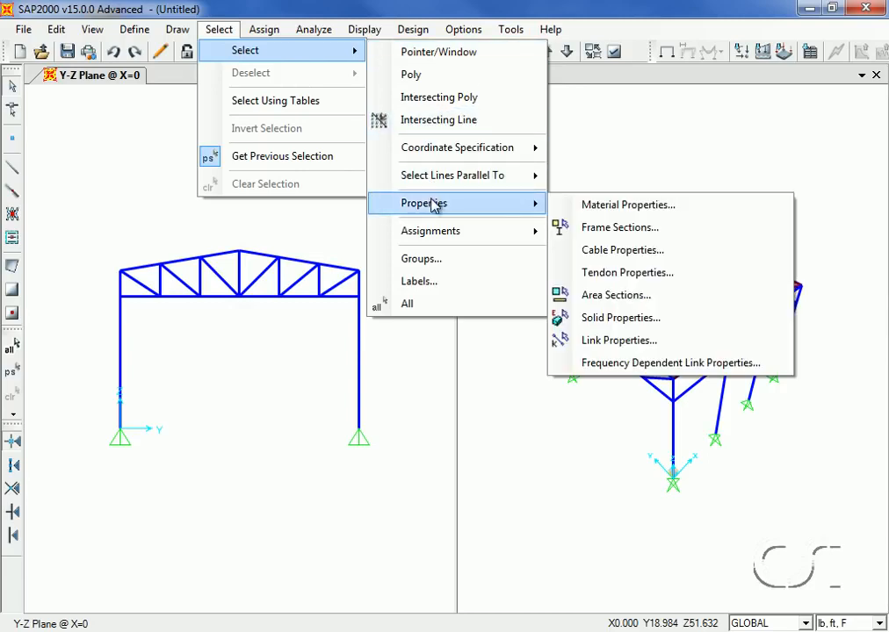
left_click(608, 209)
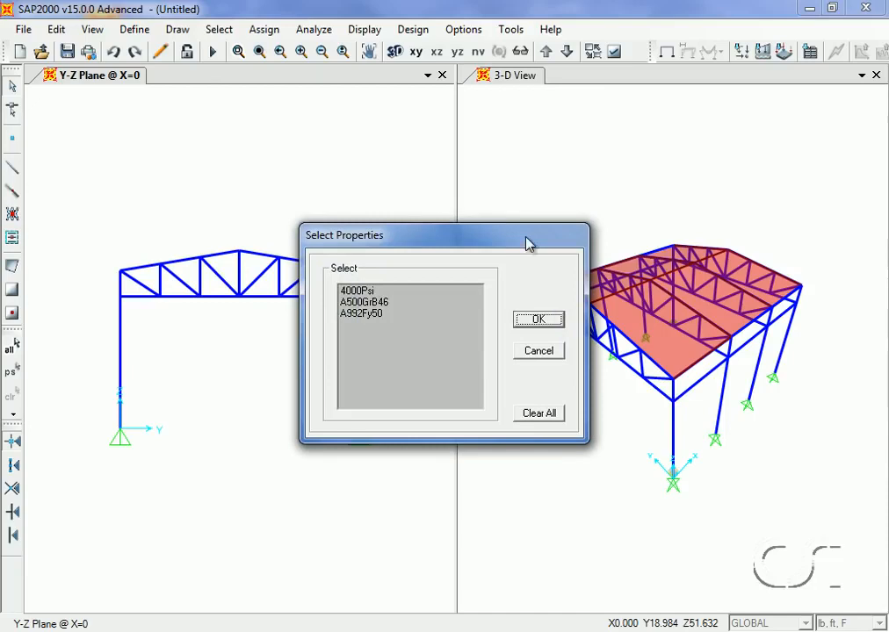
left_click(355, 292)
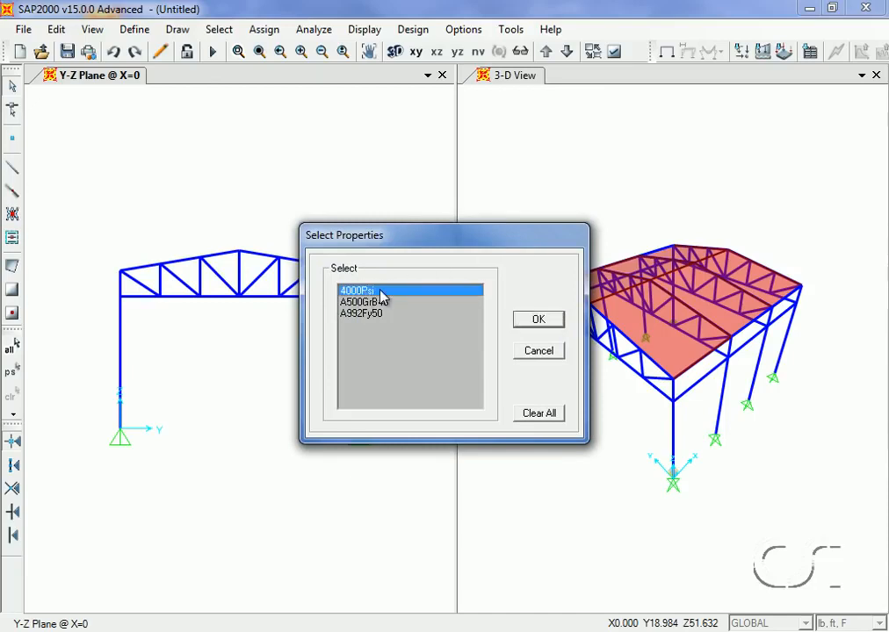
left_click(528, 319)
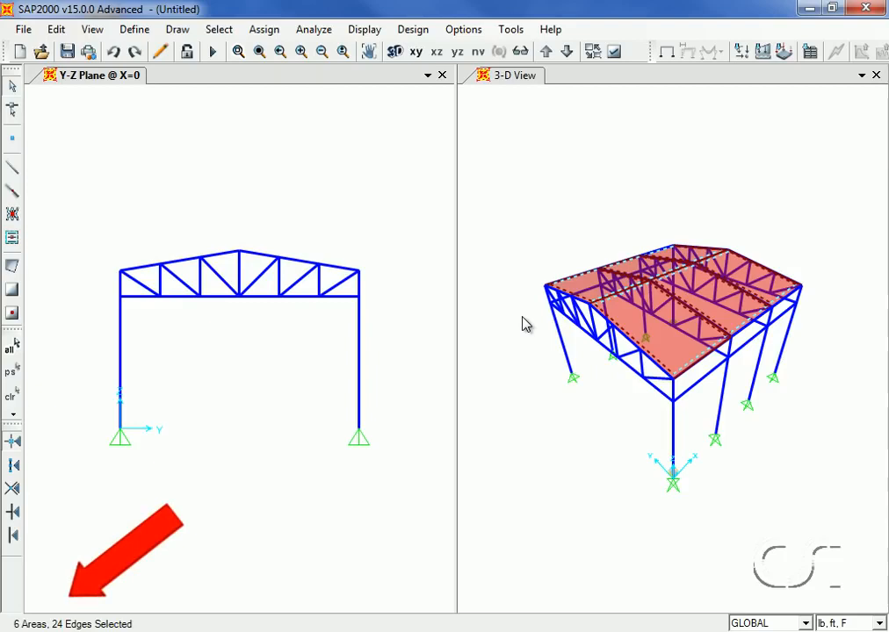
left_click(264, 30)
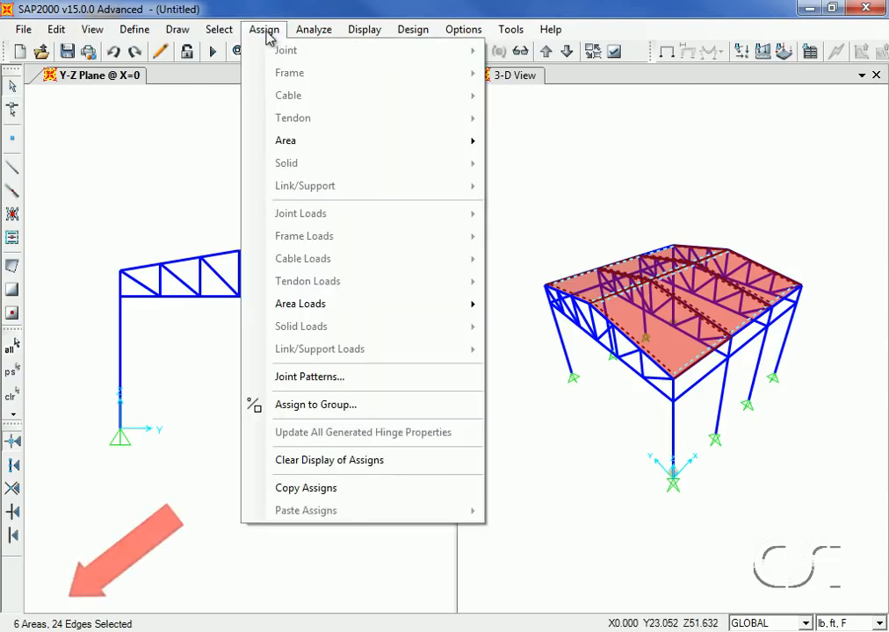
mouse_move(289, 149)
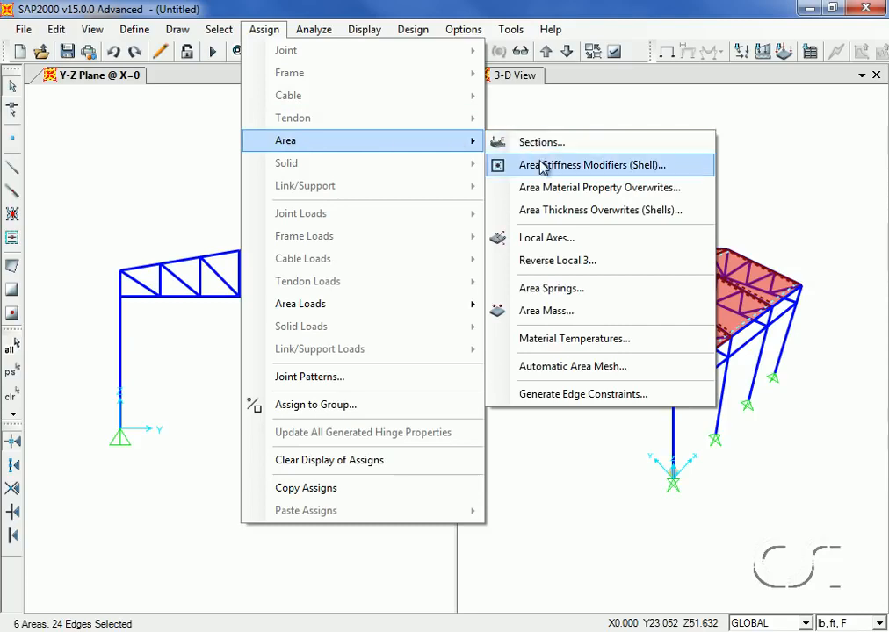
left_click(569, 173)
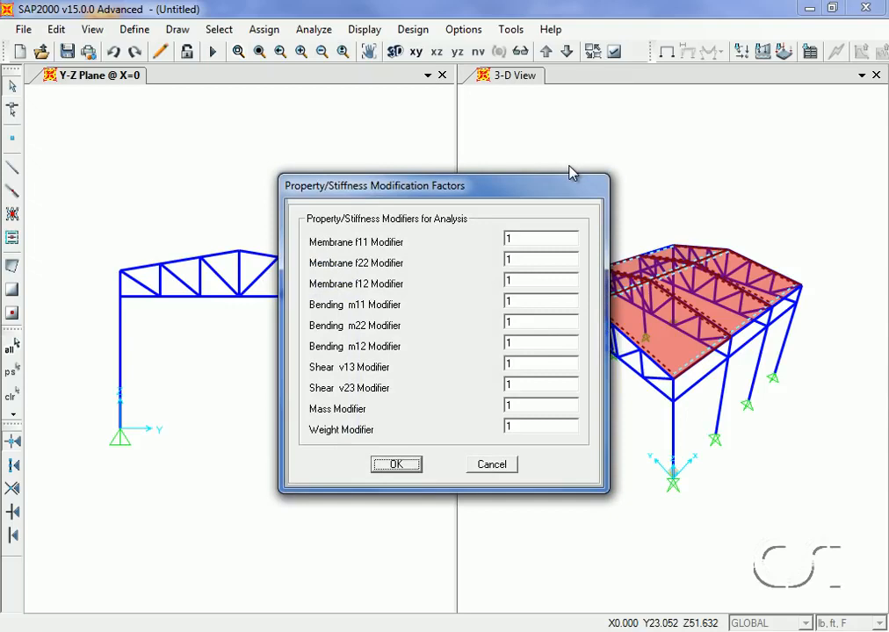
double_click(524, 260)
left_click(397, 463)
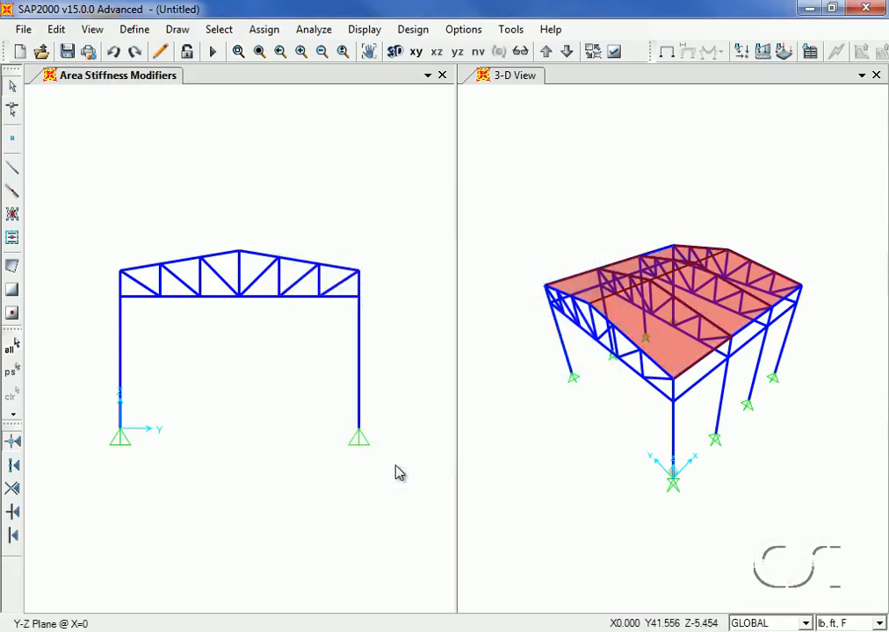
Add a new load pattern named LIVE of type LIVE
left_click(135, 29)
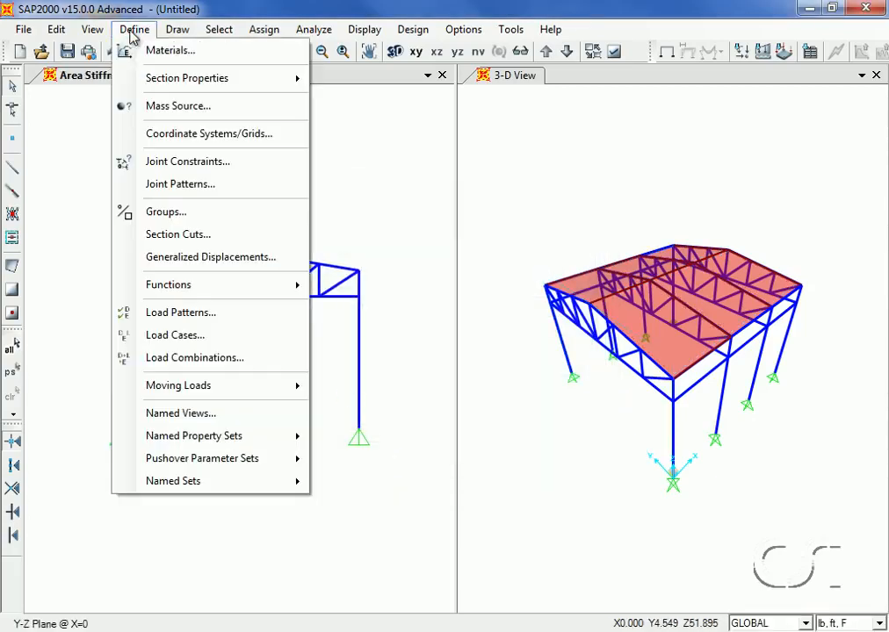
left_click(214, 319)
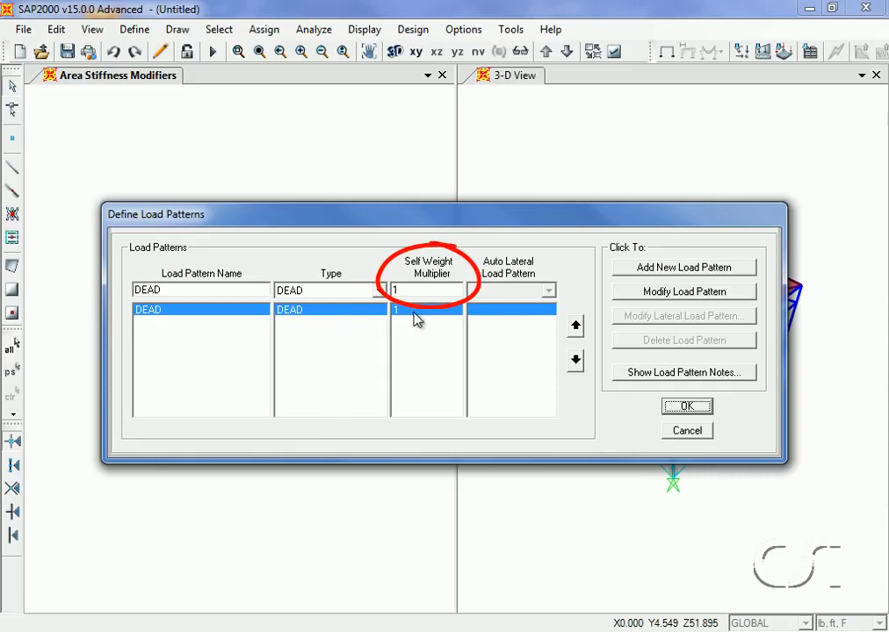
double_click(180, 291)
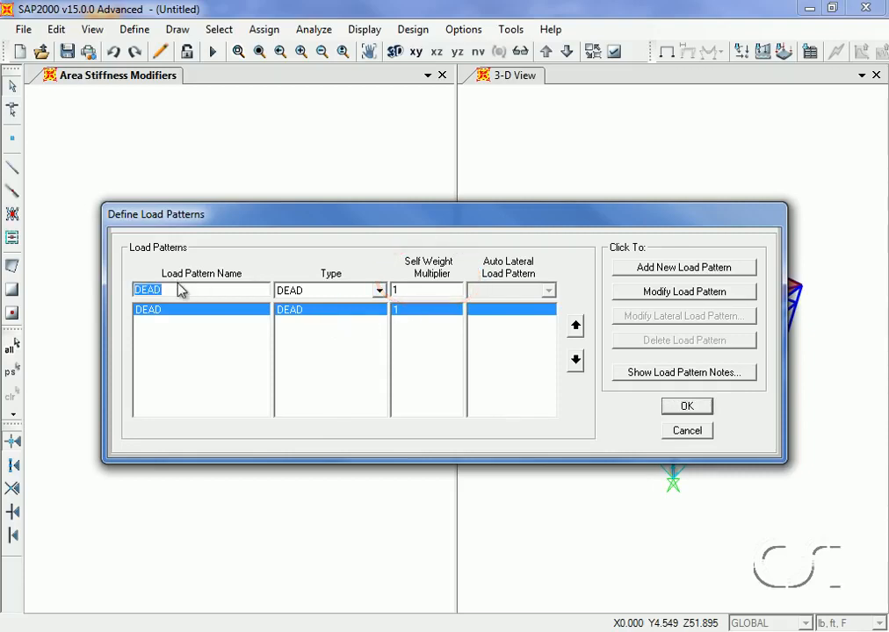
type("LIVE")
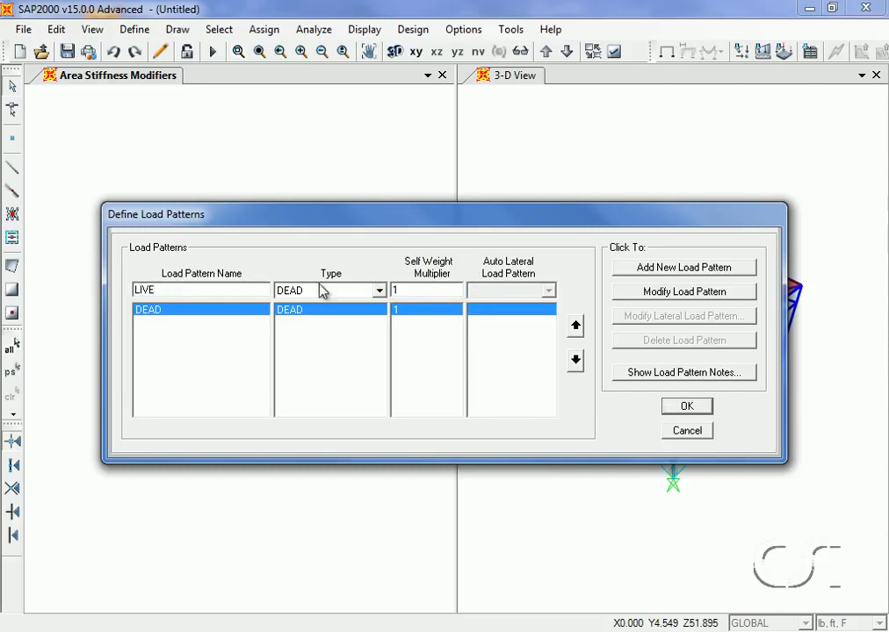
left_click(379, 290)
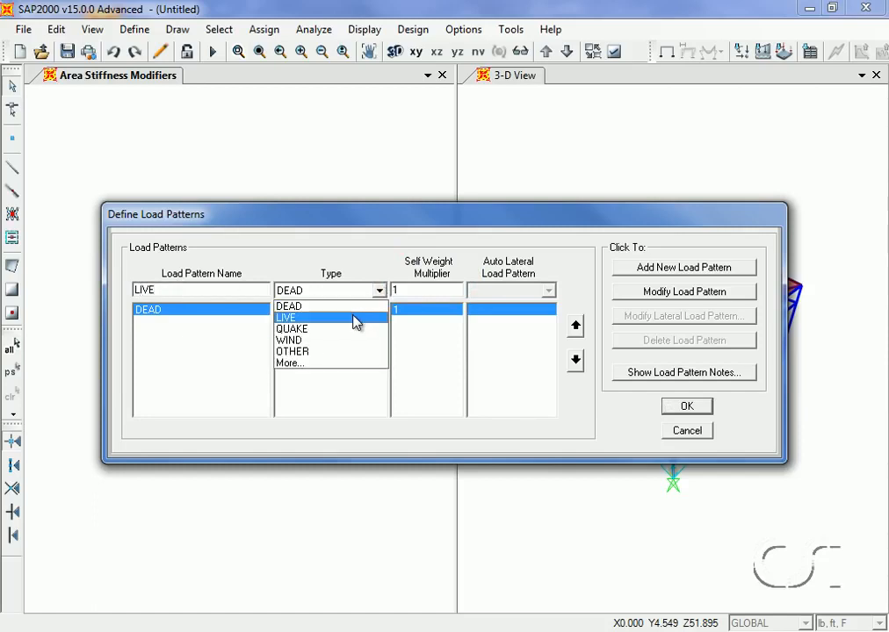
left_click(357, 317)
left_click(641, 267)
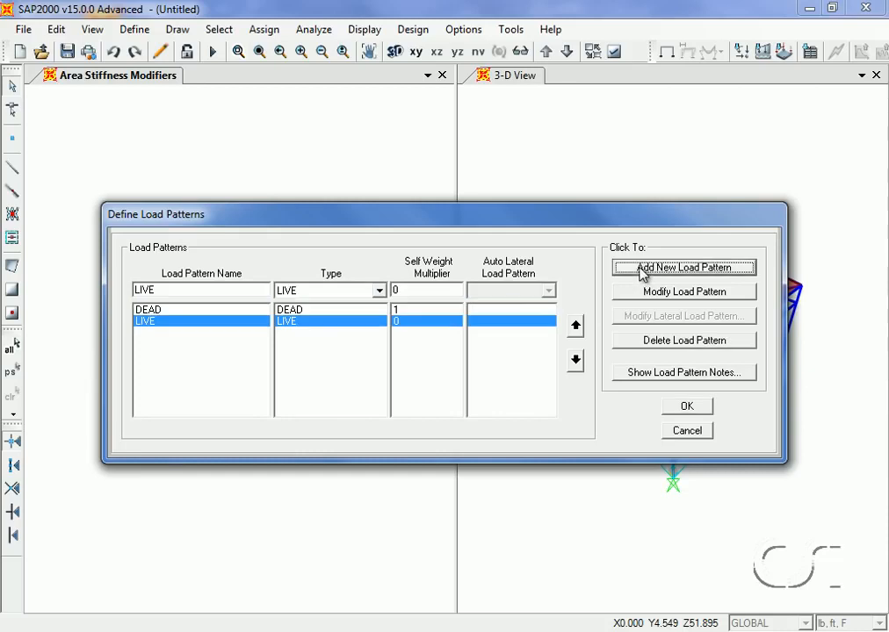
Add a new load pattern named WIND of type WIND and close the load patterns dialog
double_click(194, 291)
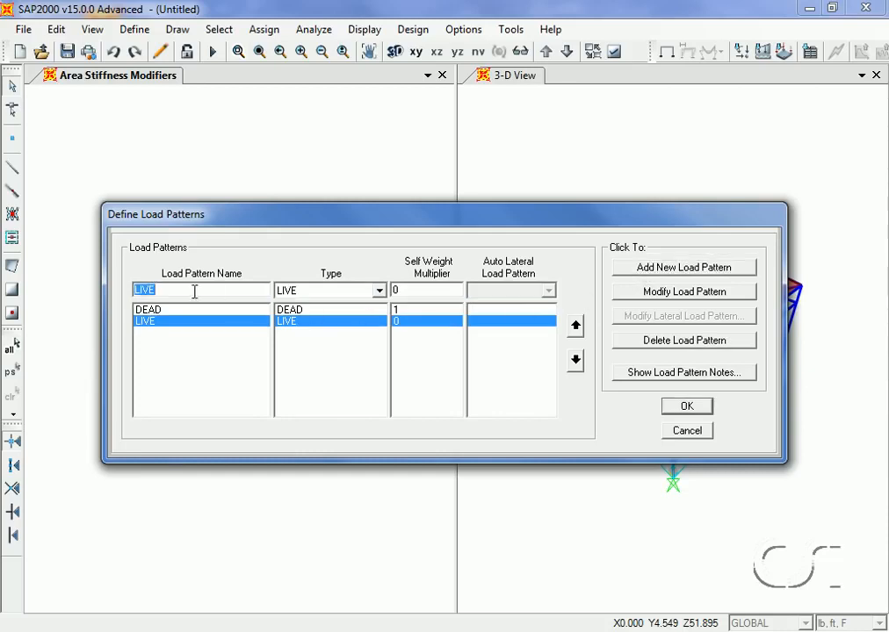
type("WI")
left_click(379, 290)
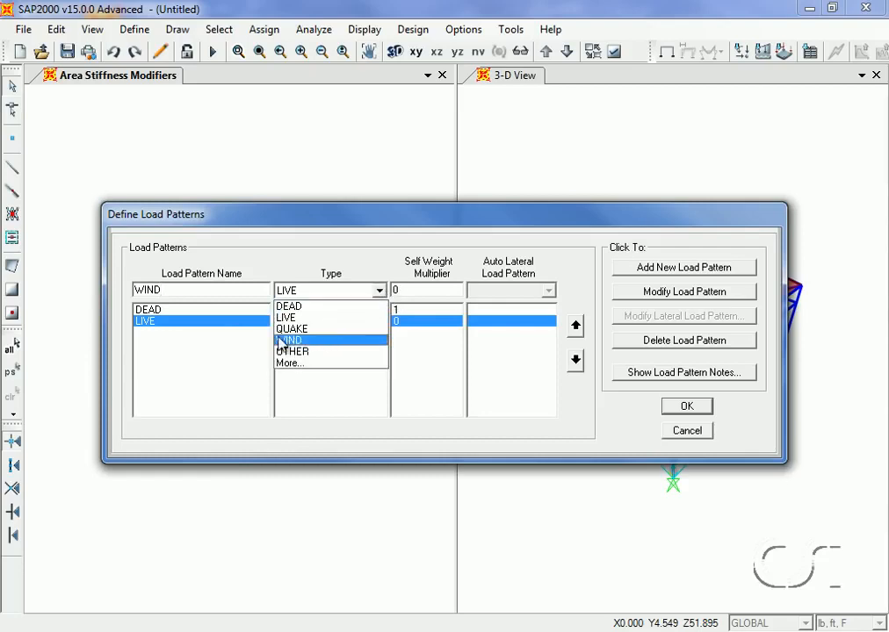
left_click(321, 341)
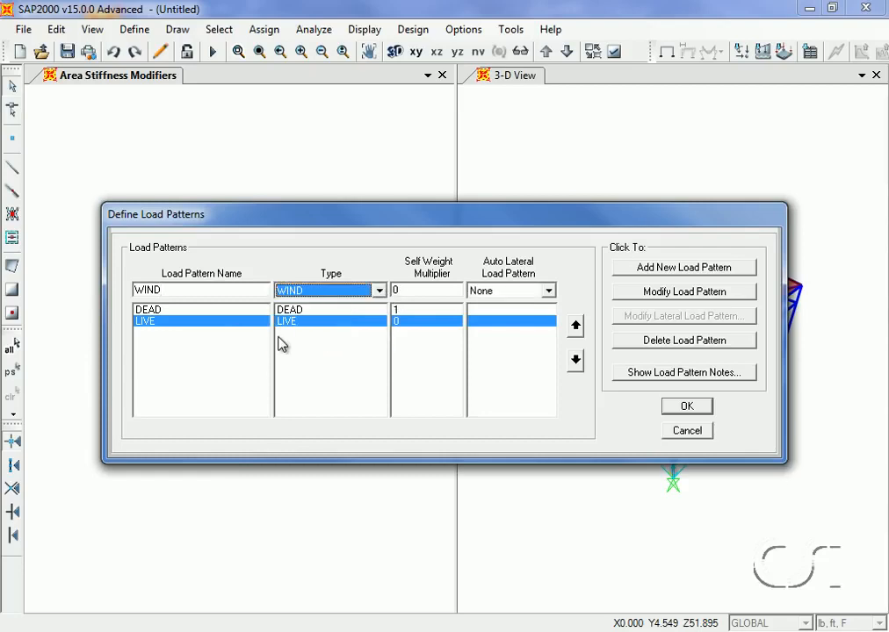
left_click(645, 269)
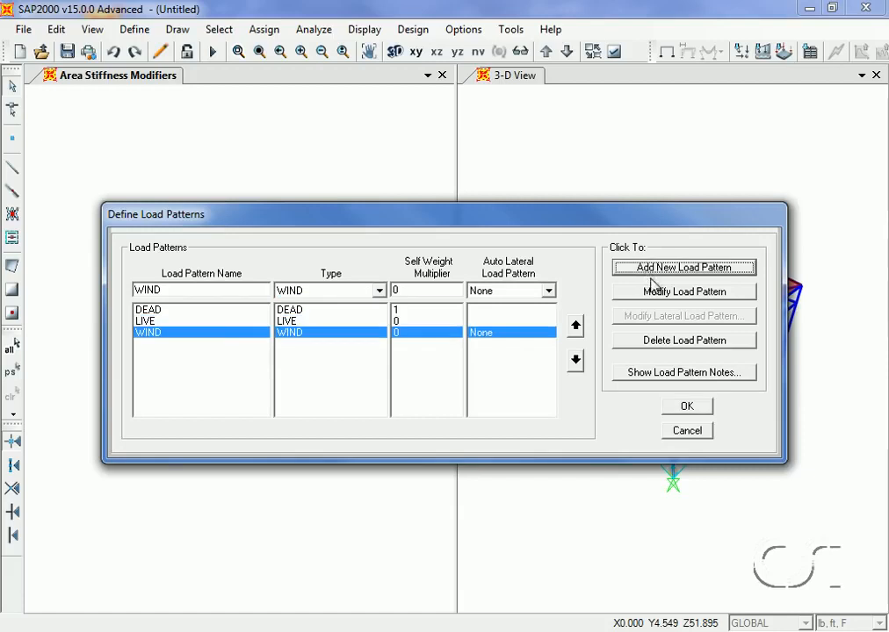
left_click(689, 408)
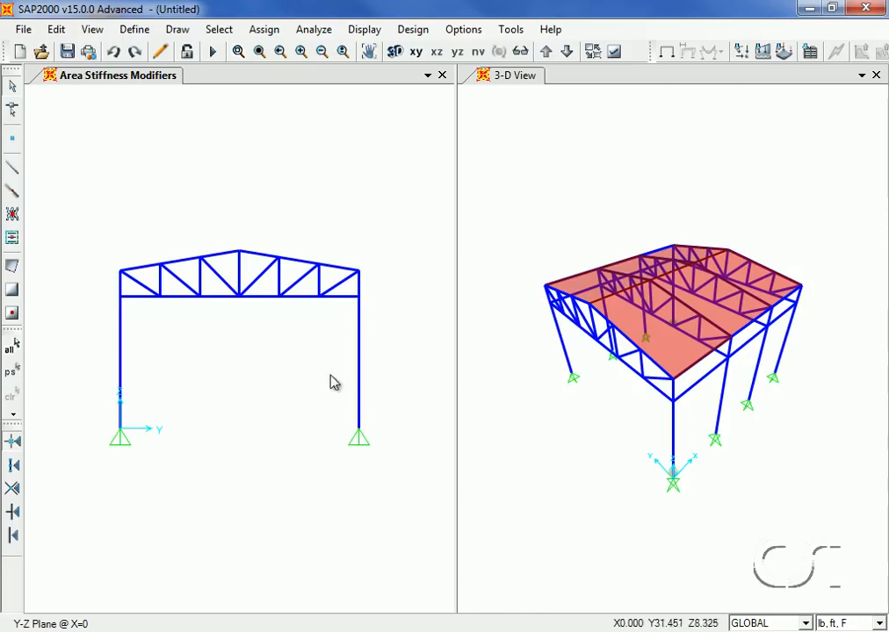
Assign a DEAD joint force of -20000 lb in global Z to the five interior bottom-chord joints of the X=0 truss
left_click(159, 298)
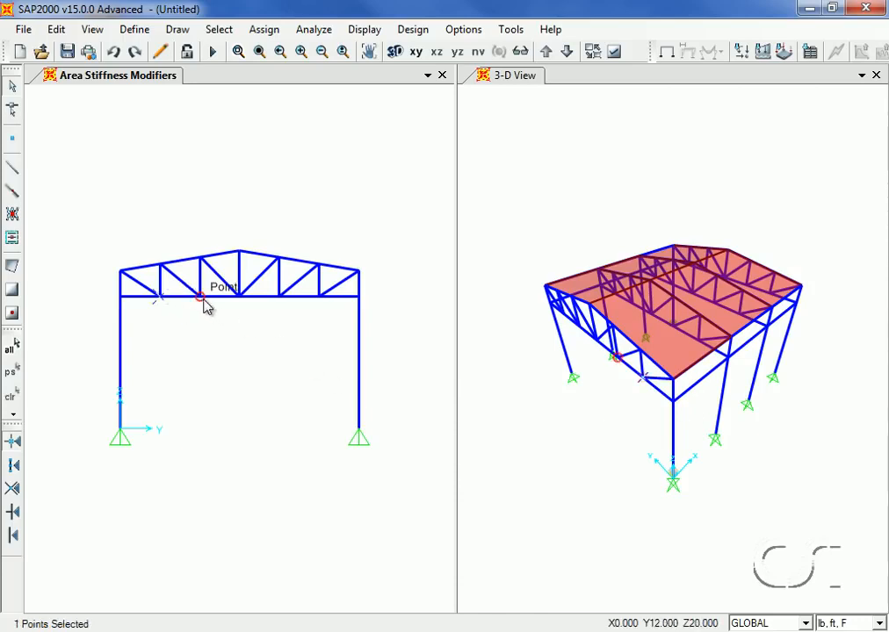
left_click(200, 299)
left_click(238, 299)
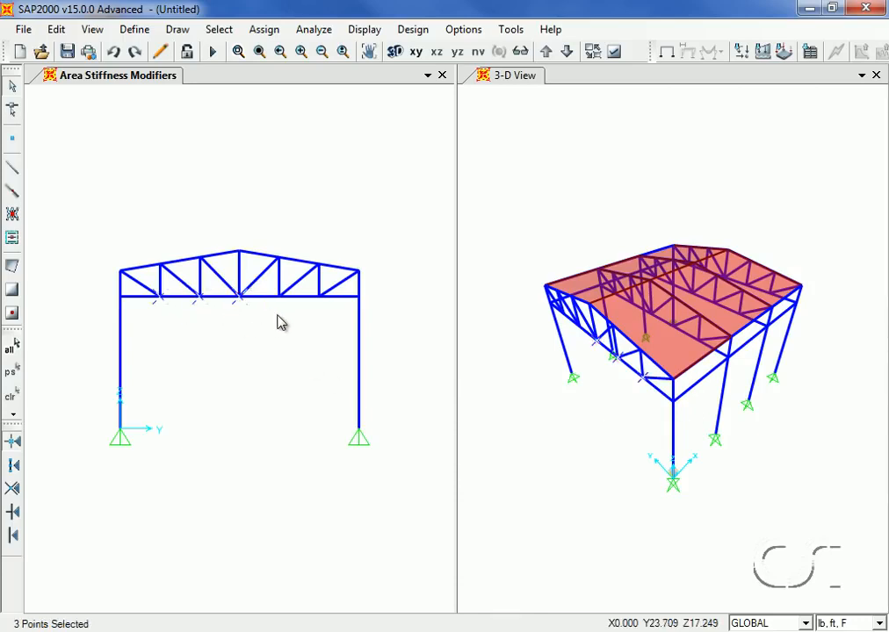
left_click(279, 300)
left_click(319, 299)
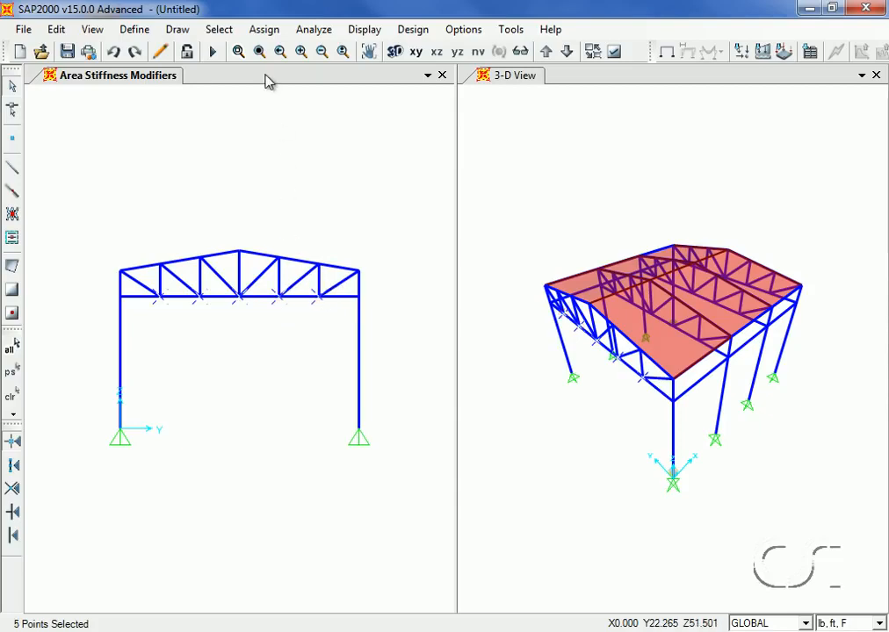
left_click(265, 28)
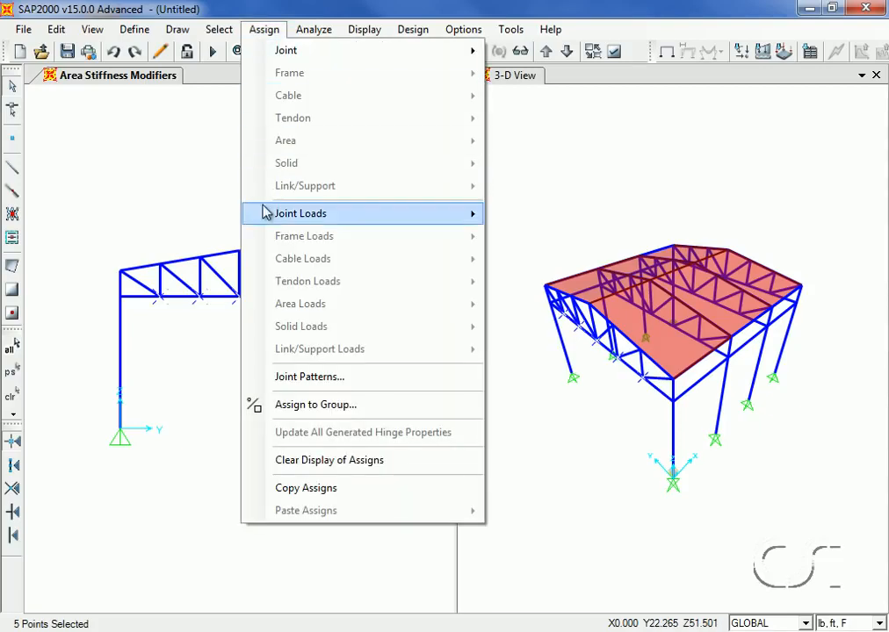
mouse_move(268, 213)
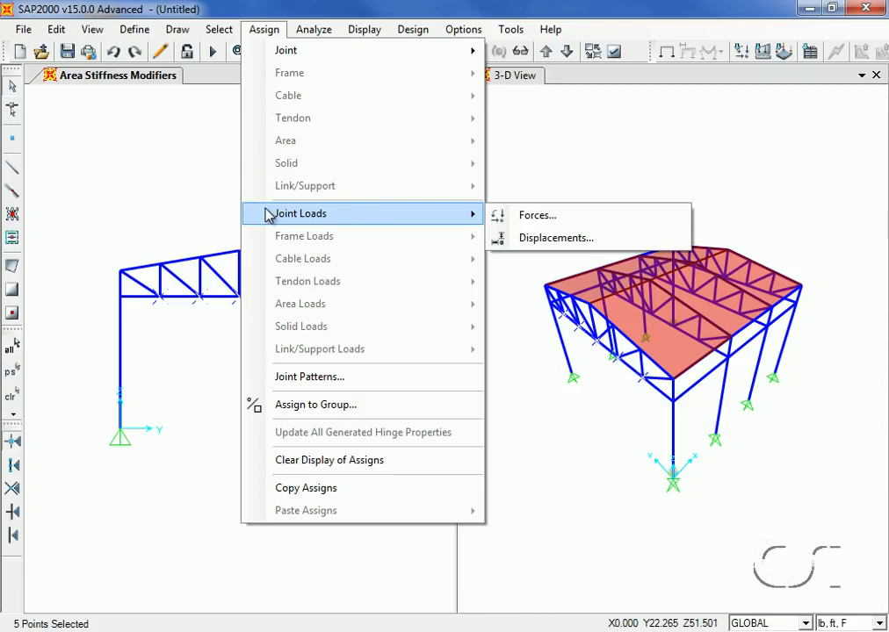
left_click(537, 216)
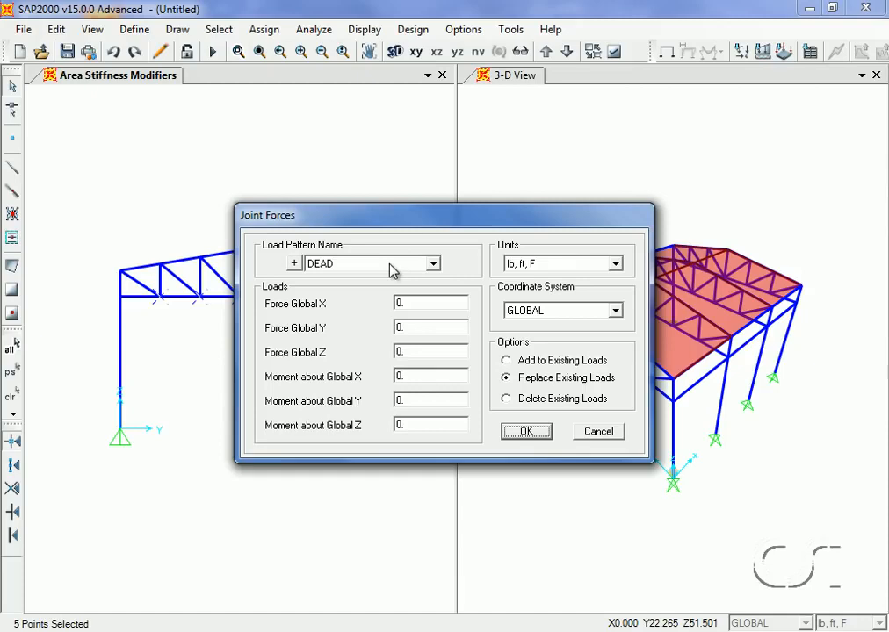
double_click(423, 350)
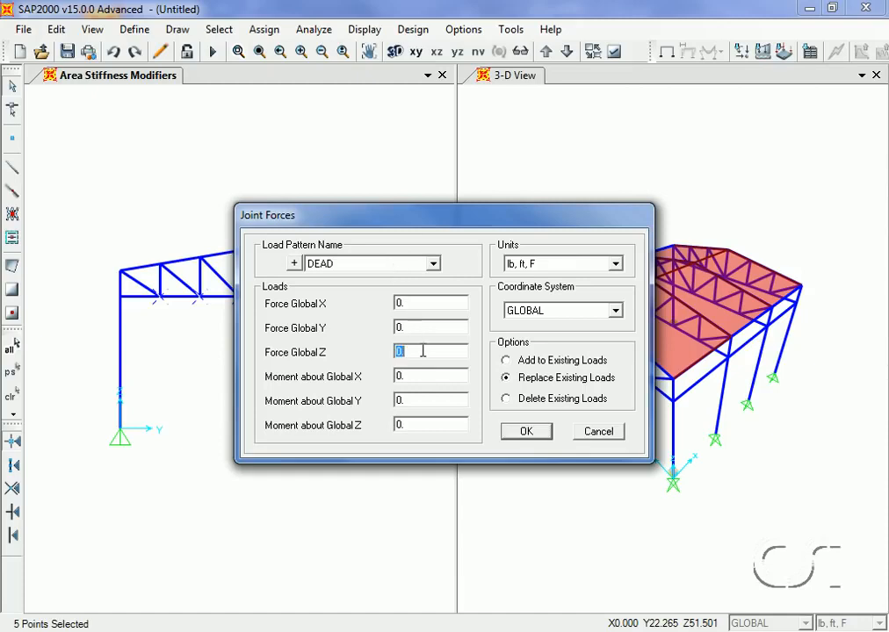
type("-20000")
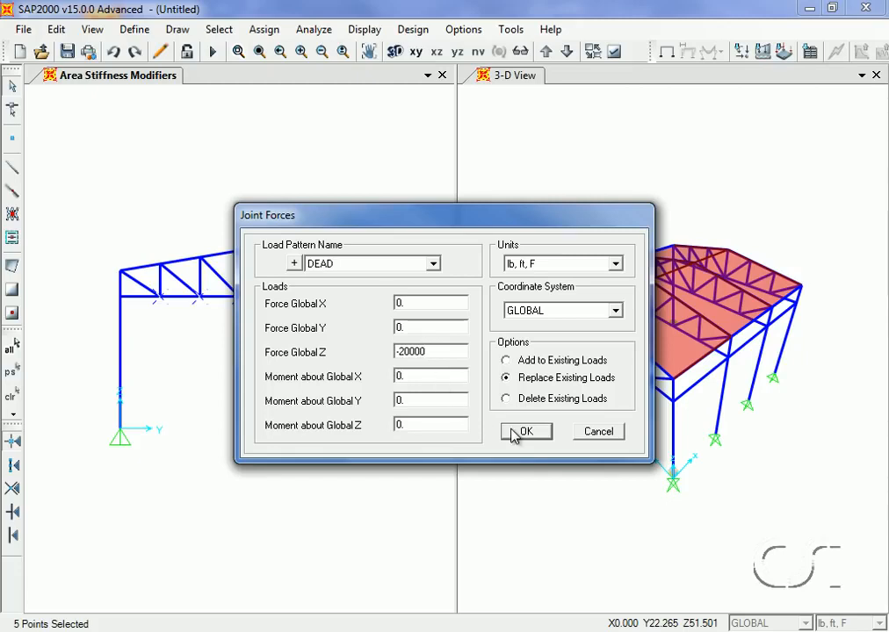
left_click(514, 432)
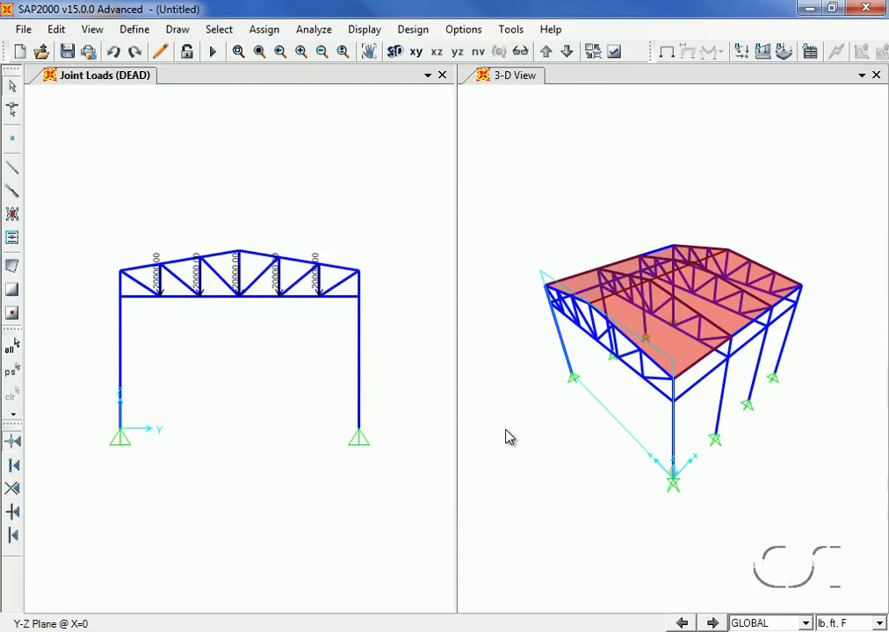
Replicate the loaded joints linearly with dx 12, dy 0 and 3 copies
left_click(14, 373)
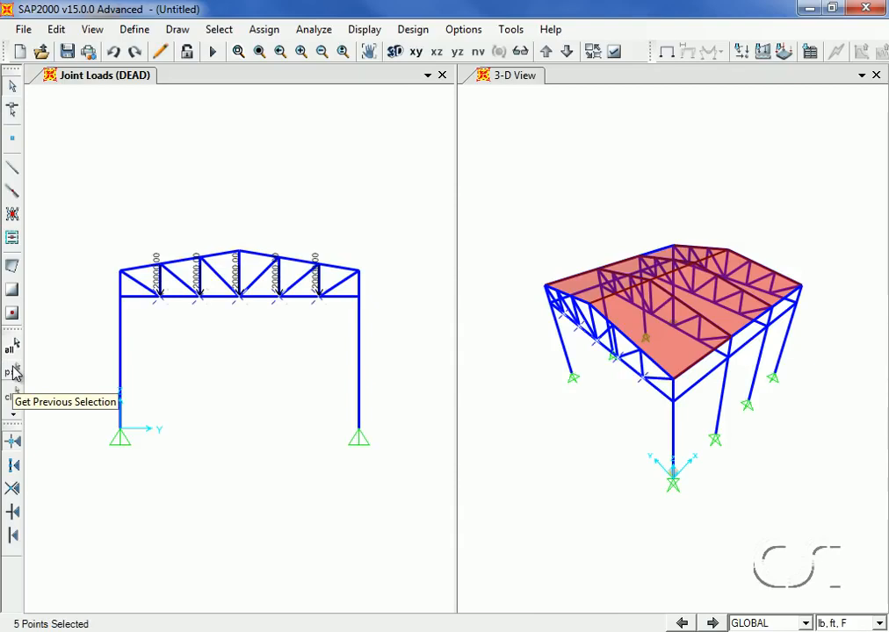
left_click(56, 32)
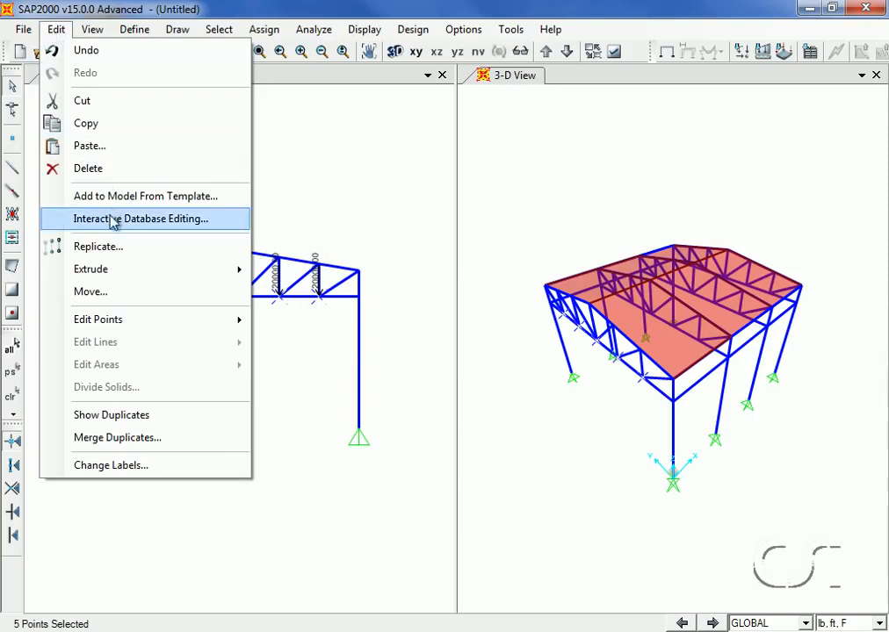
left_click(114, 247)
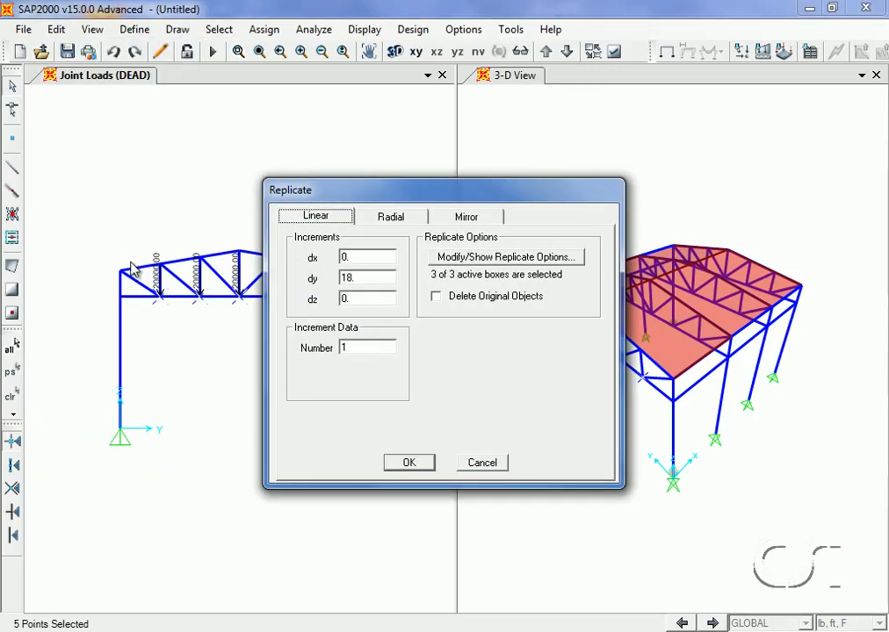
double_click(352, 257)
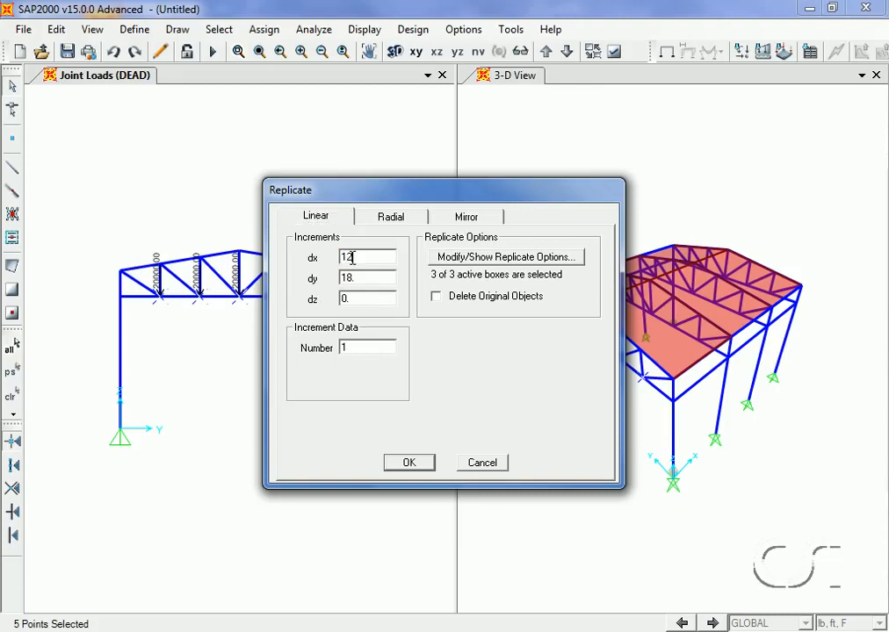
double_click(348, 277)
type("0")
type("3")
left_click(409, 463)
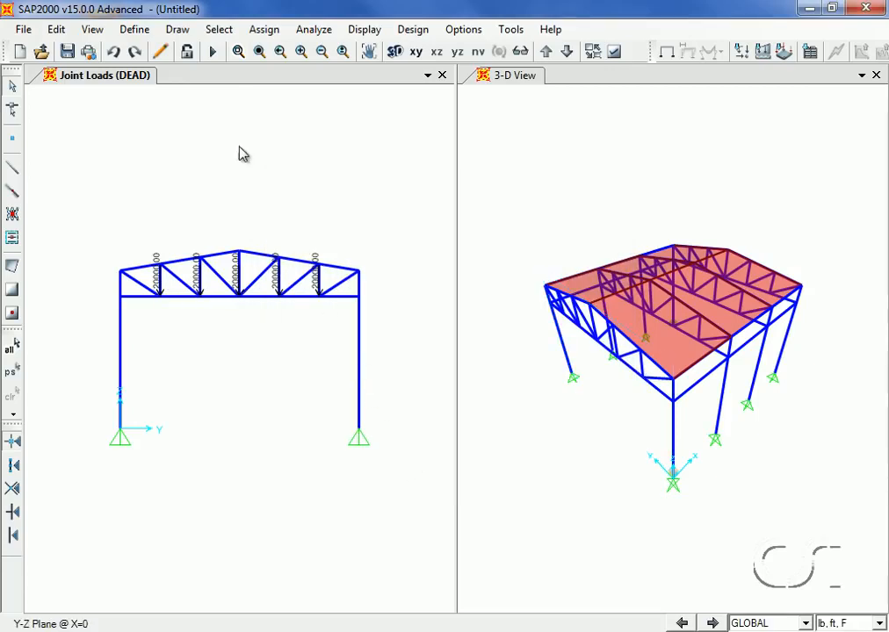
Select all area objects that use the ROOF area section
left_click(214, 33)
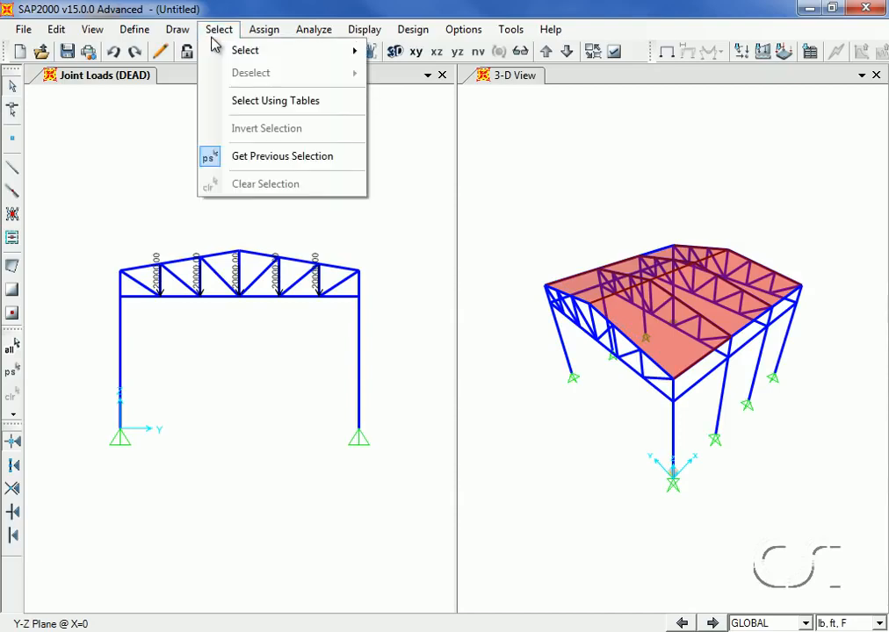
mouse_move(232, 55)
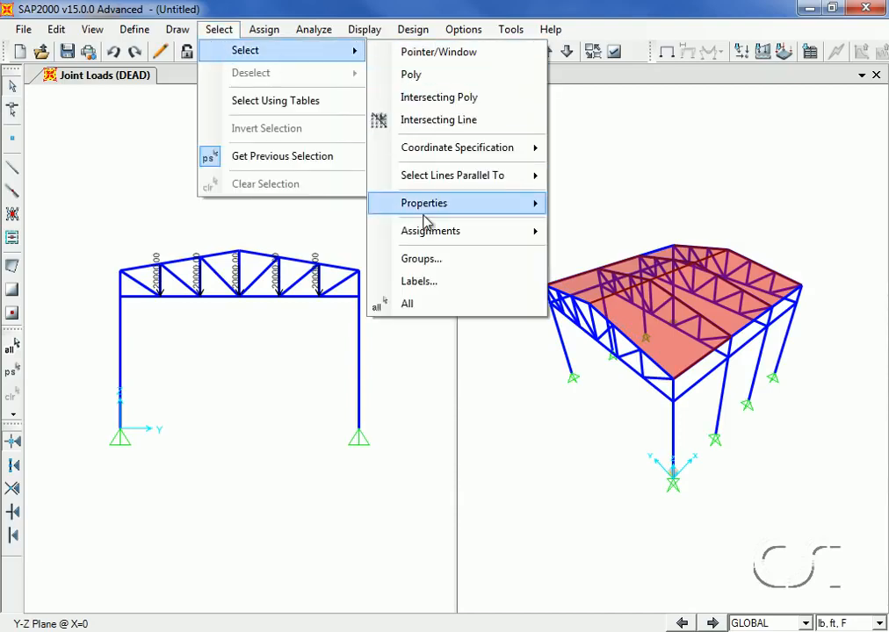
mouse_move(531, 205)
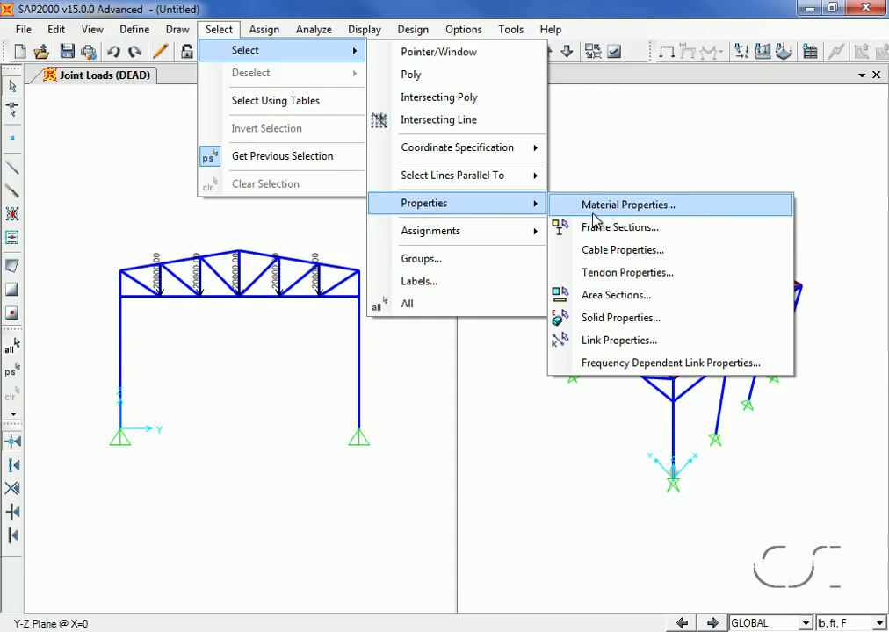
left_click(613, 296)
left_click(360, 302)
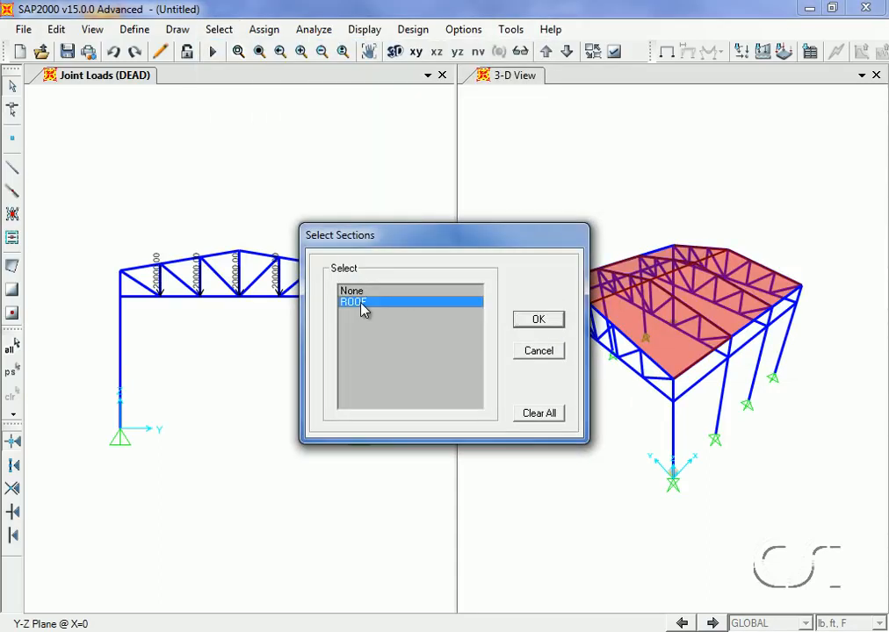
left_click(535, 320)
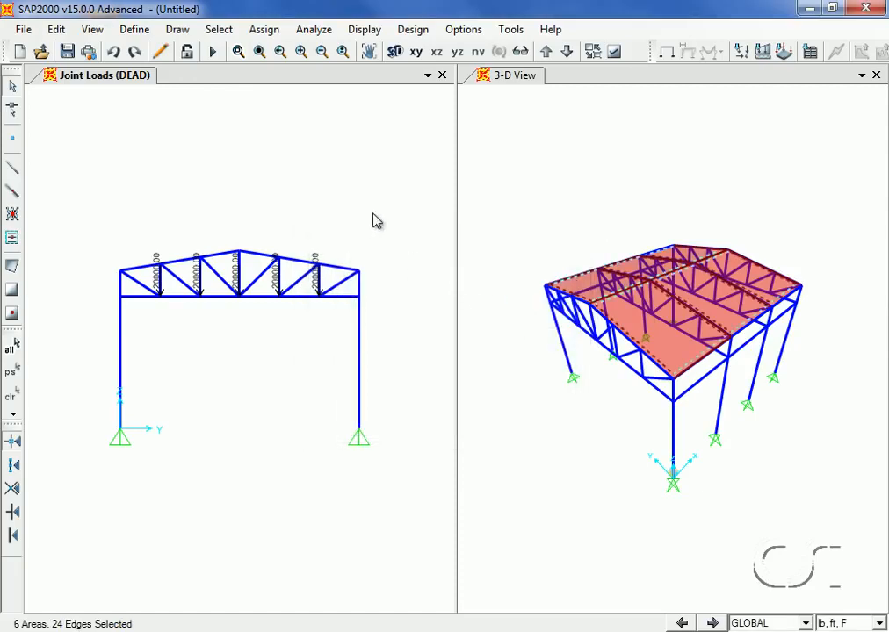
Assign a LIVE uniform area load of 30 lb/ft² in the Gravity Projected direction to the selected roof areas
left_click(267, 30)
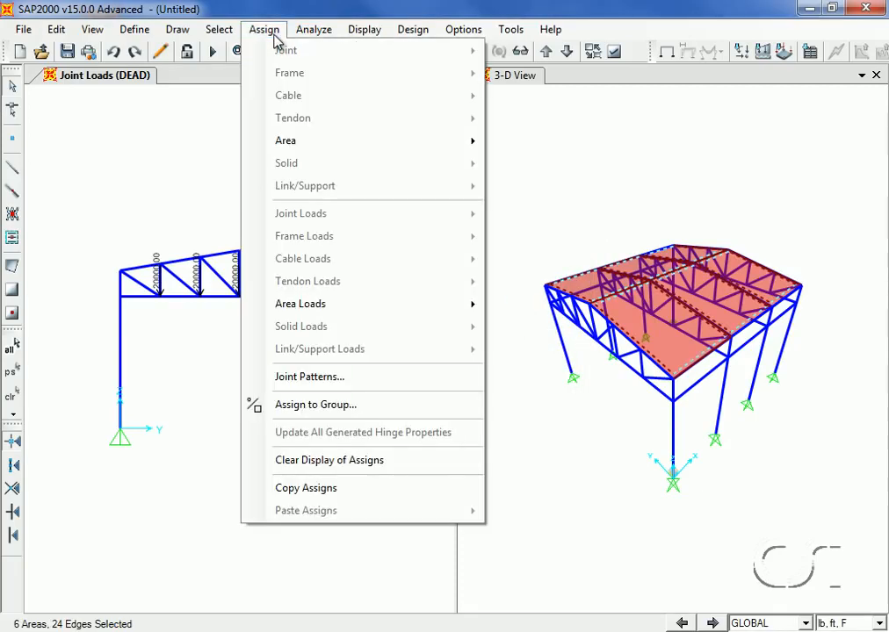
mouse_move(304, 302)
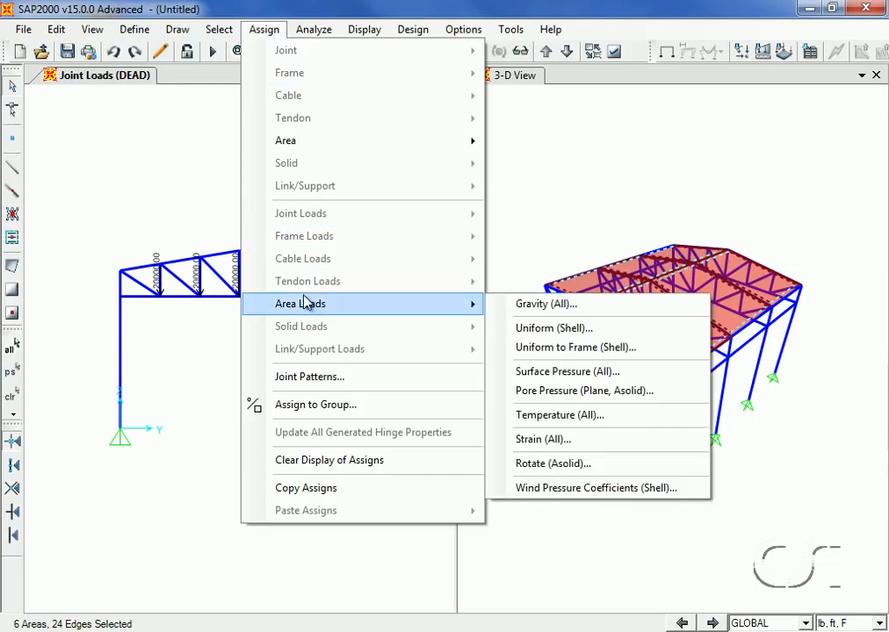
left_click(520, 329)
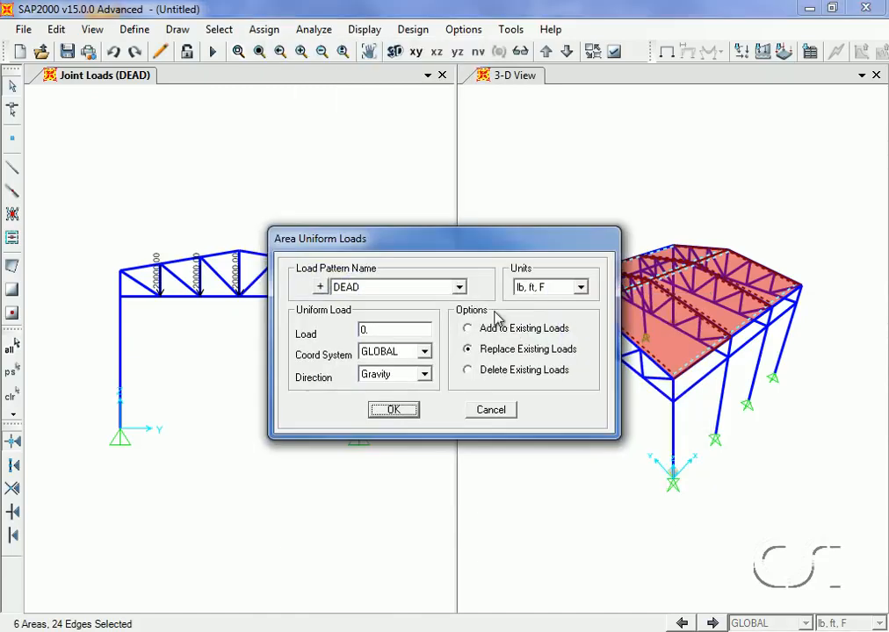
left_click(460, 288)
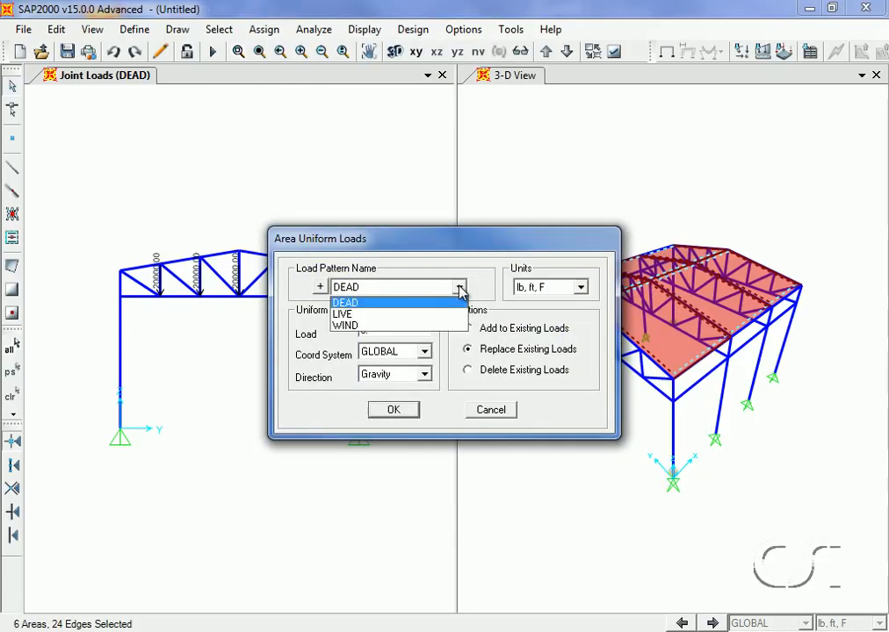
left_click(374, 315)
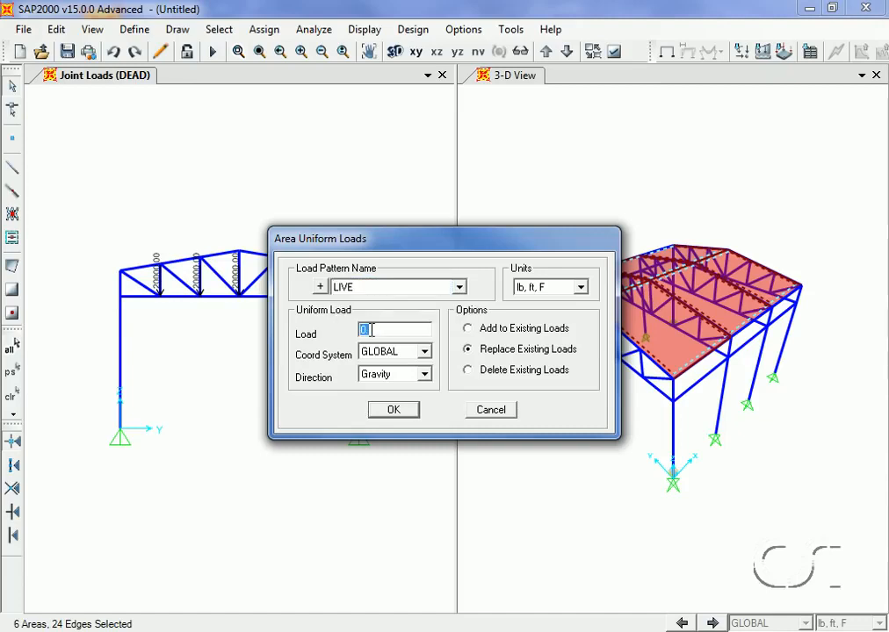
type("30")
left_click(411, 378)
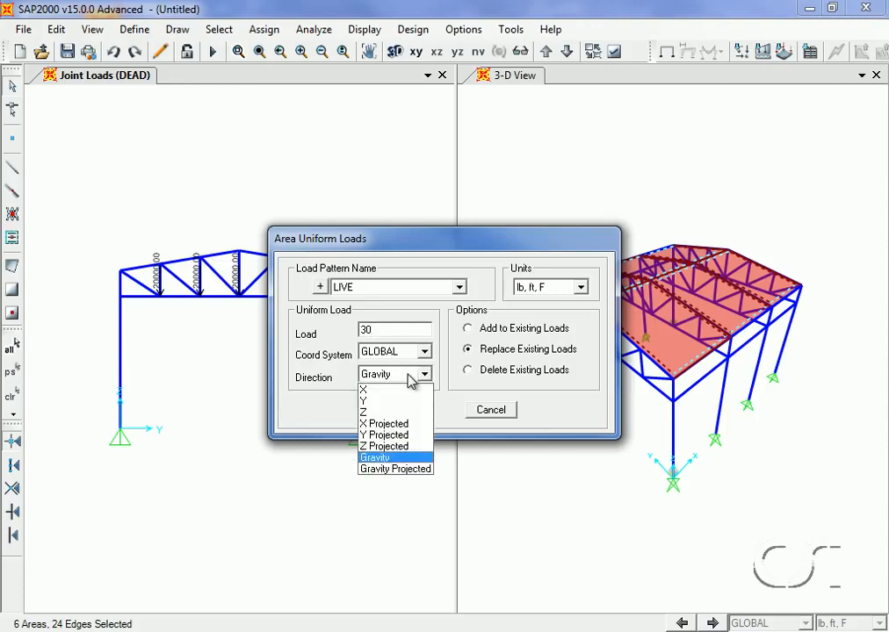
left_click(397, 470)
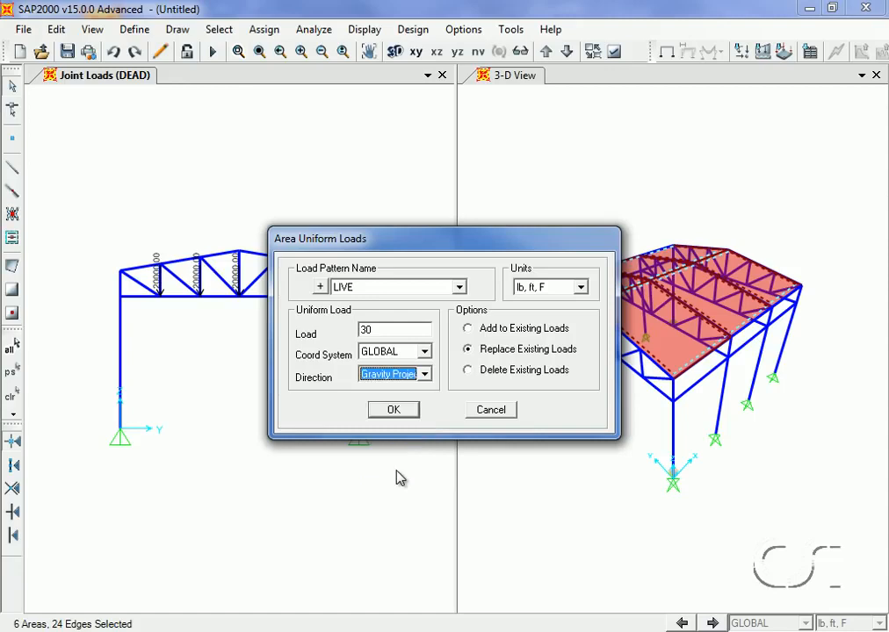
left_click(393, 411)
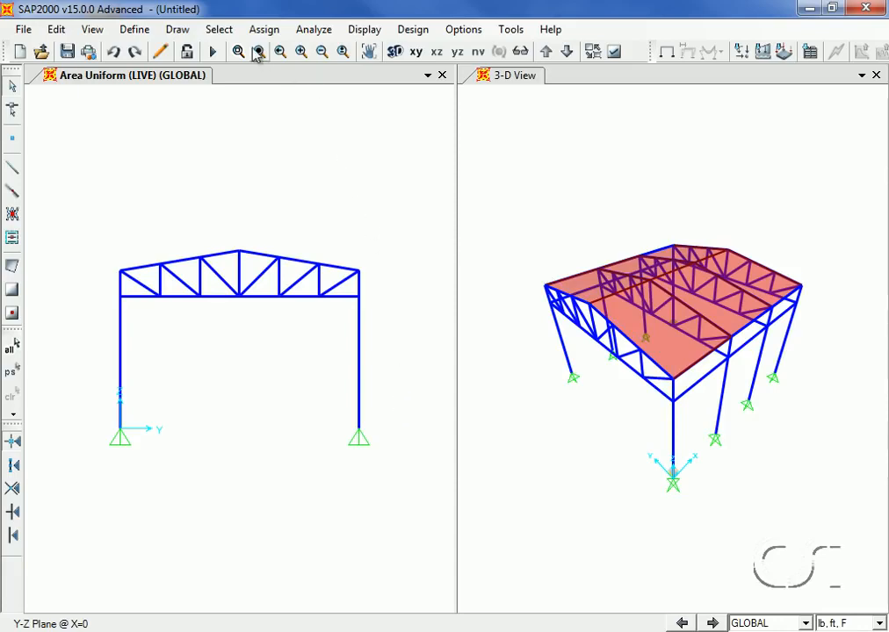
Select only area objects lying between Y 0 and 18 by coordinate range, with X and Z not limited
left_click(228, 32)
mouse_move(238, 53)
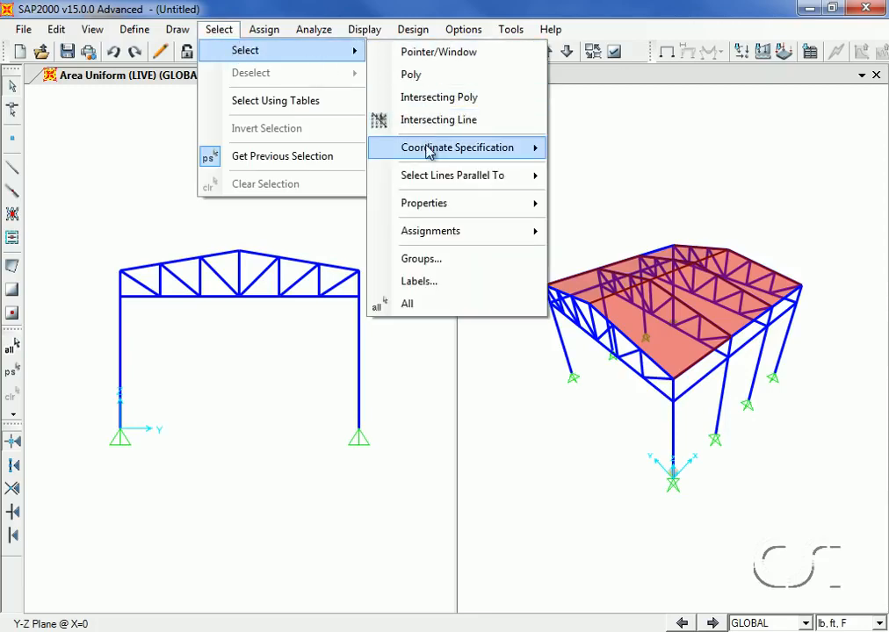
mouse_move(503, 153)
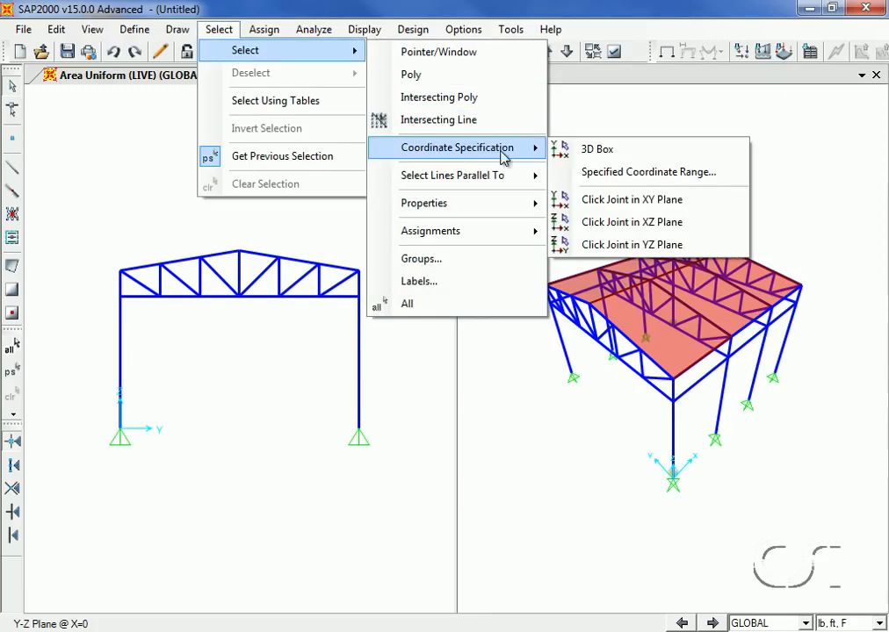
left_click(615, 174)
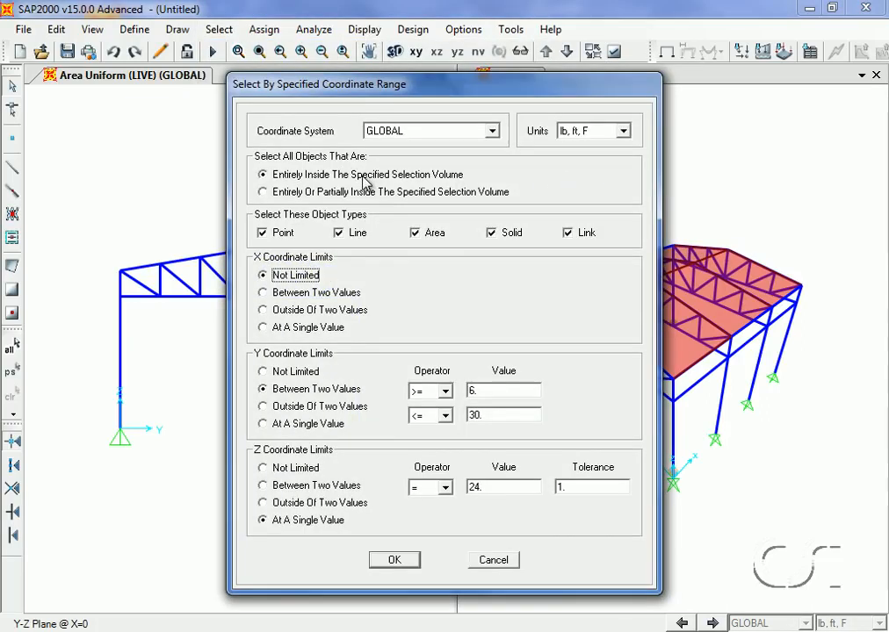
left_click(281, 234)
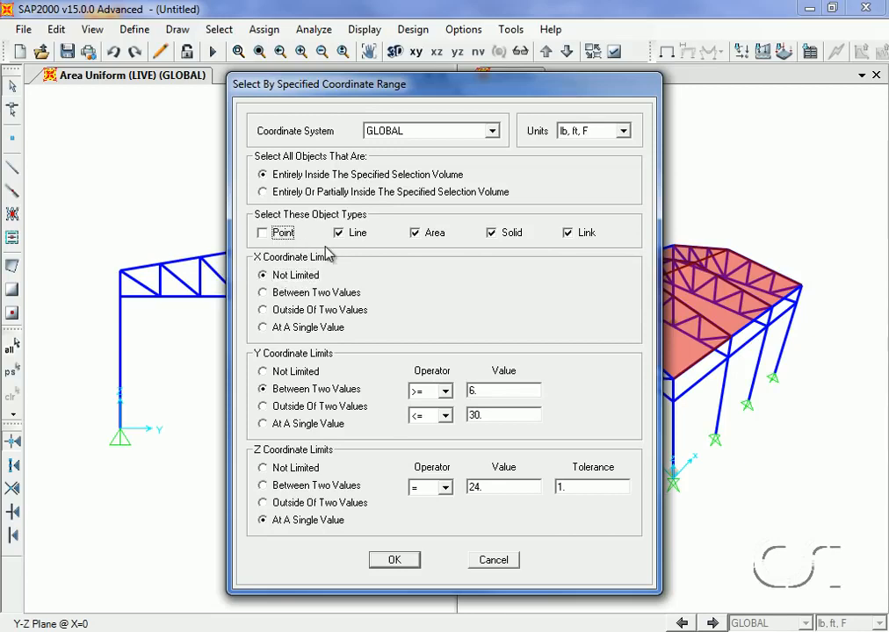
left_click(343, 235)
left_click(506, 235)
left_click(581, 234)
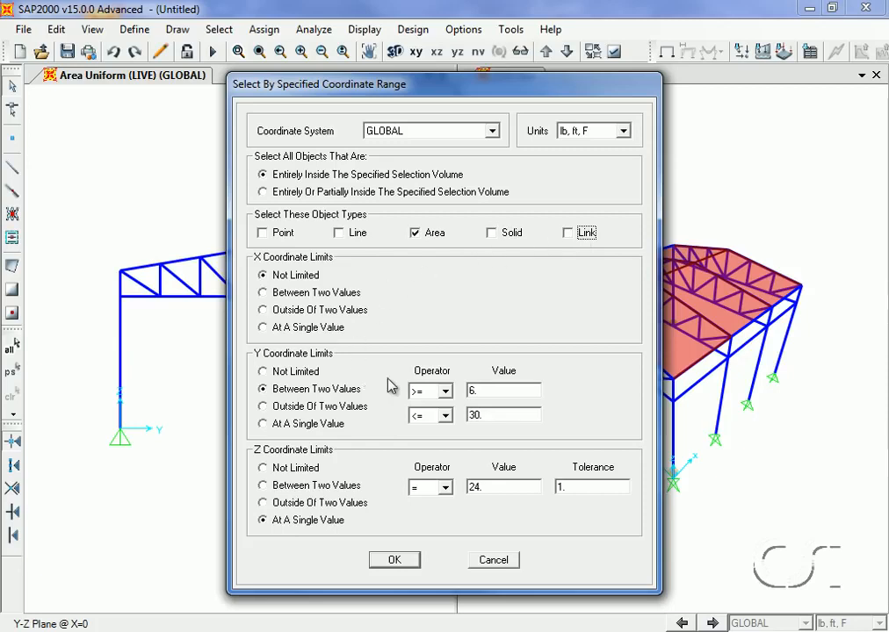
double_click(477, 391)
double_click(489, 414)
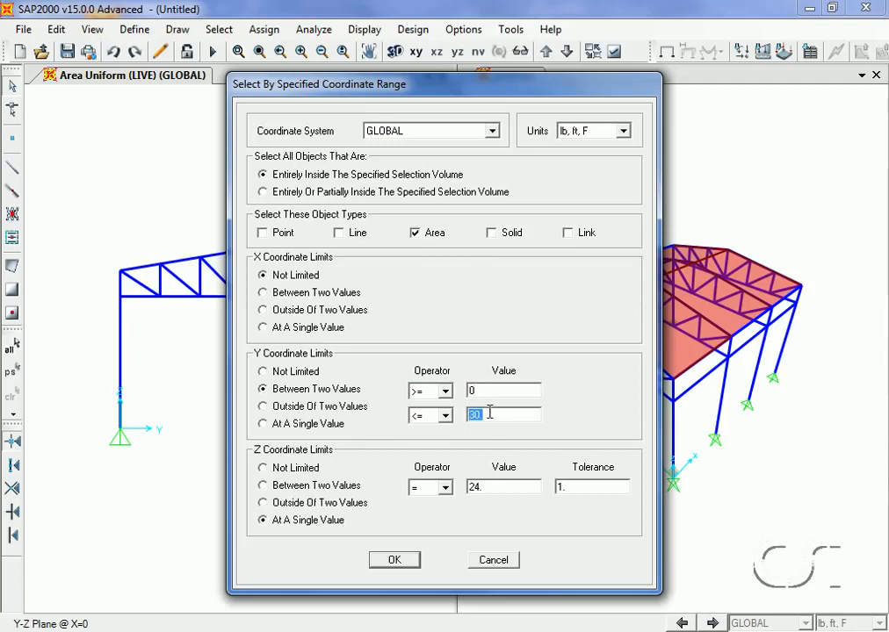
type("18")
left_click(256, 471)
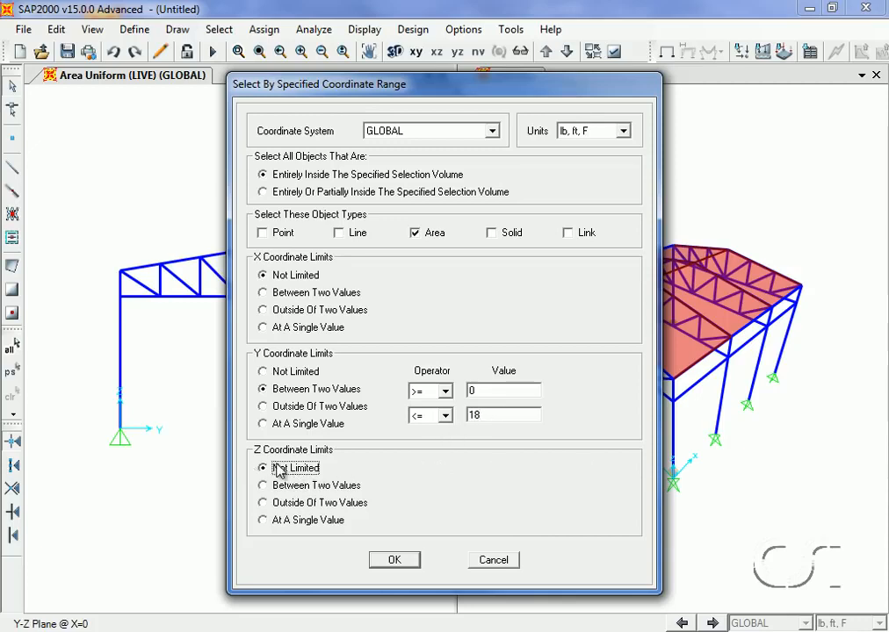
left_click(395, 562)
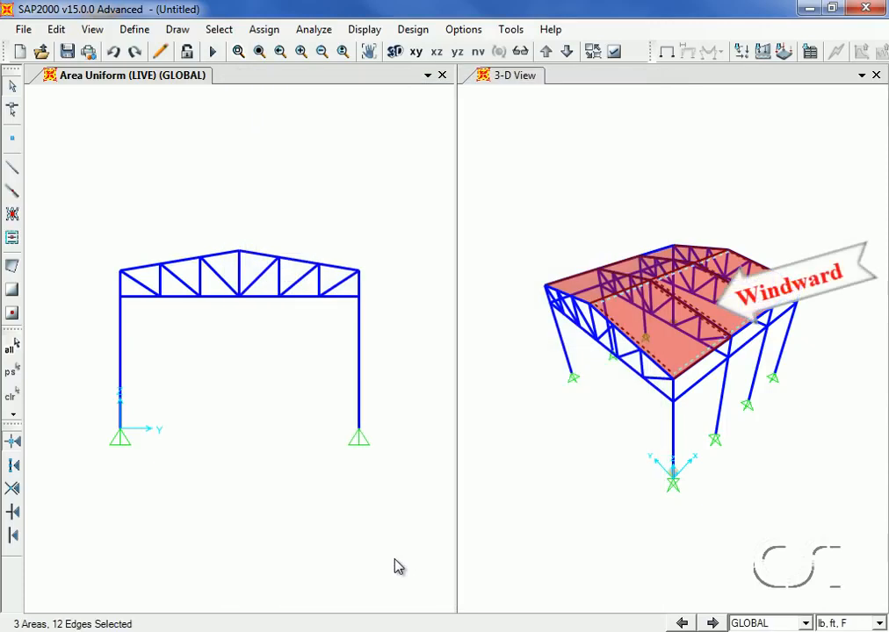
Assign a WIND surface pressure of 15 on the top face of the selected windward roof areas
left_click(263, 30)
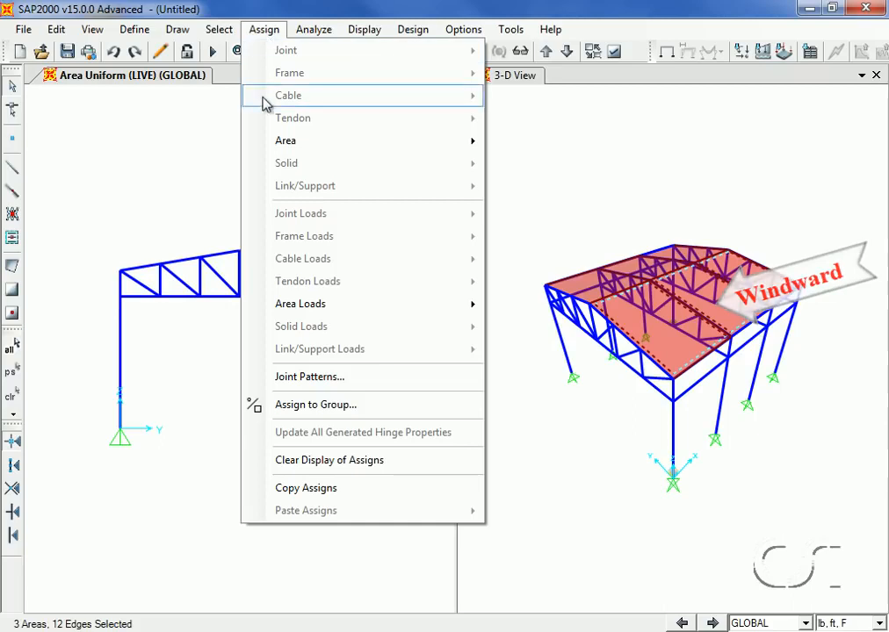
mouse_move(416, 304)
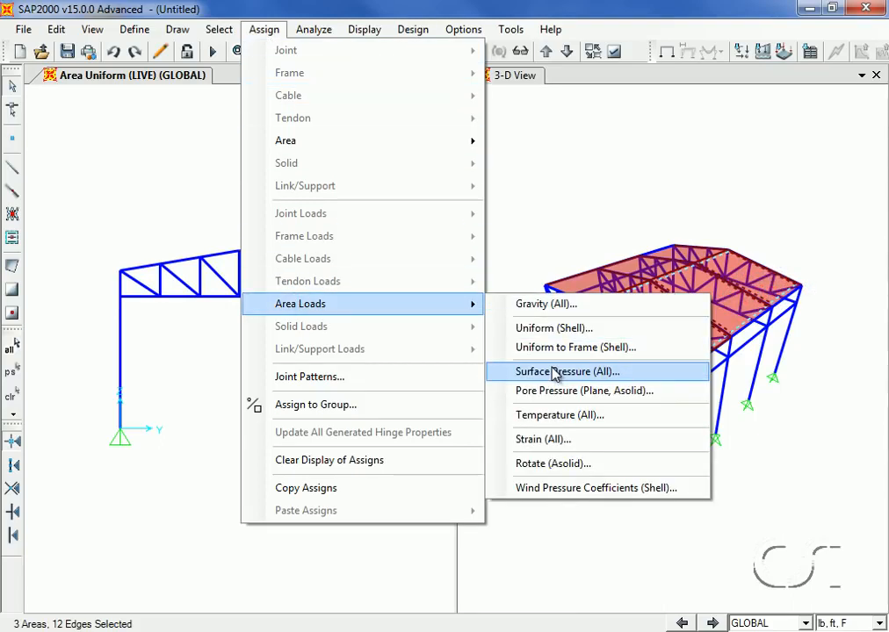
left_click(578, 374)
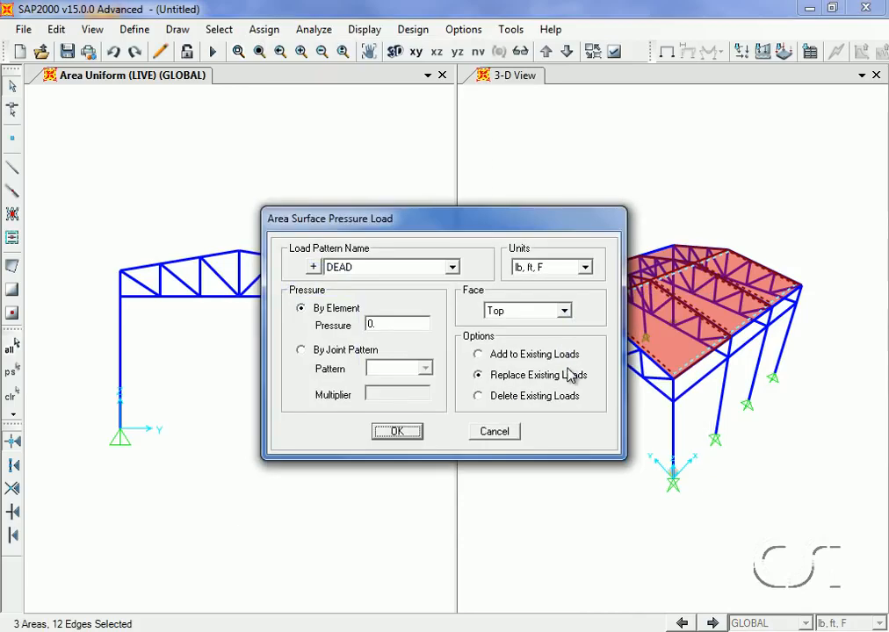
left_click(452, 266)
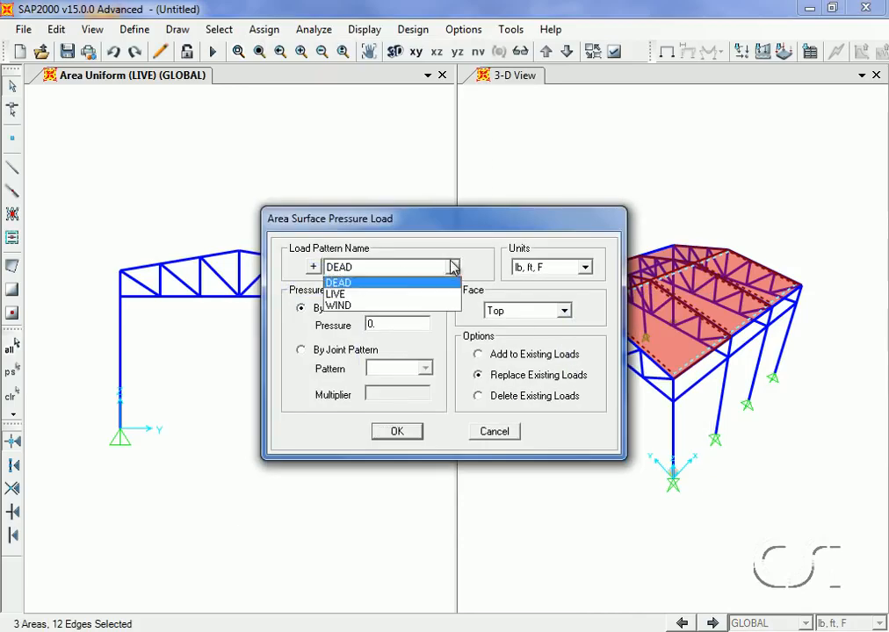
left_click(366, 306)
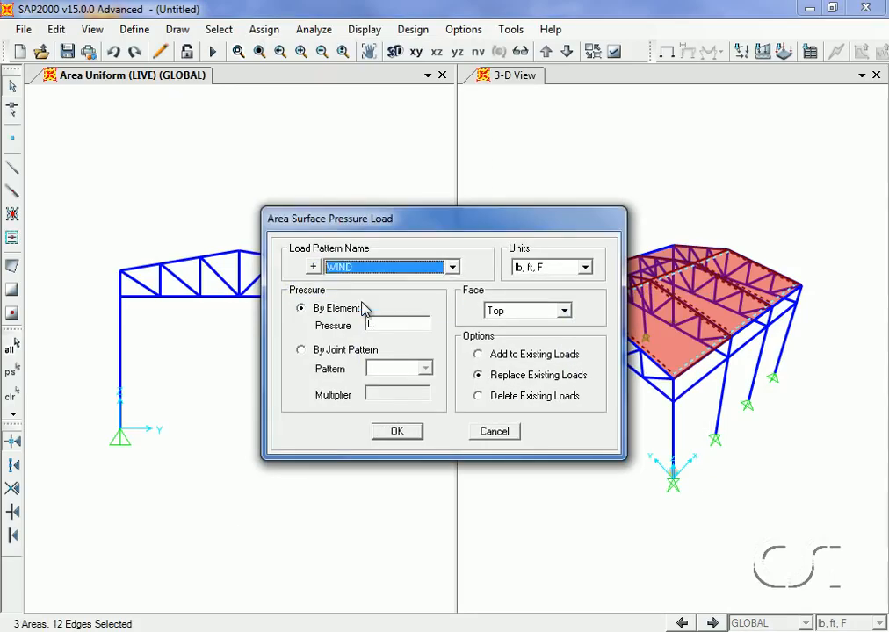
double_click(375, 323)
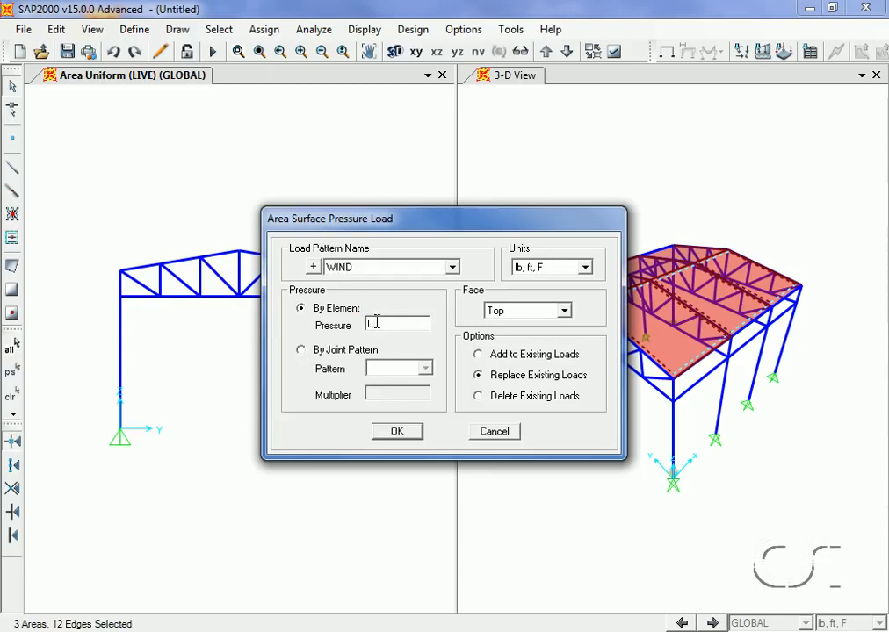
type("15")
left_click(395, 433)
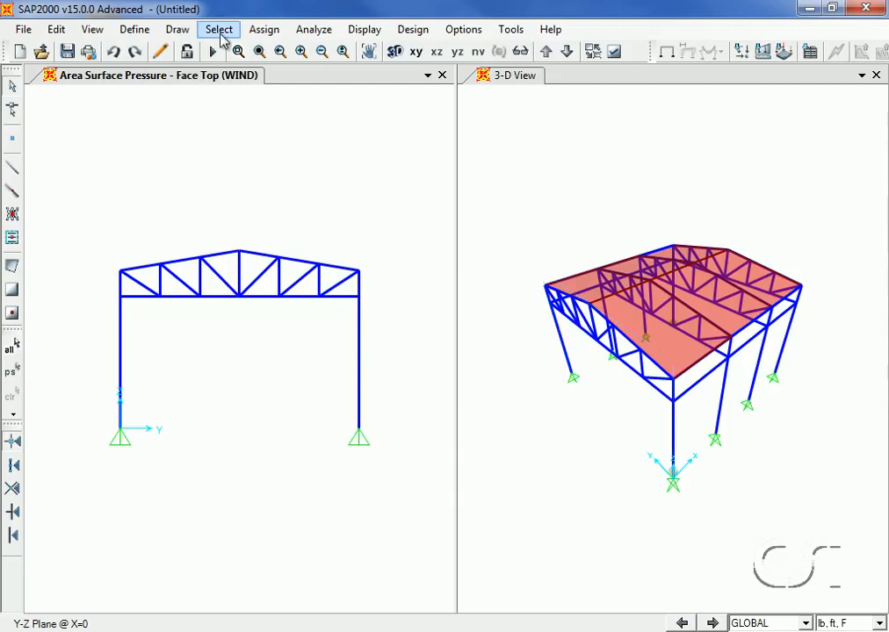
Select the area objects lying between Y 18 and 36 by coordinate range
left_click(220, 31)
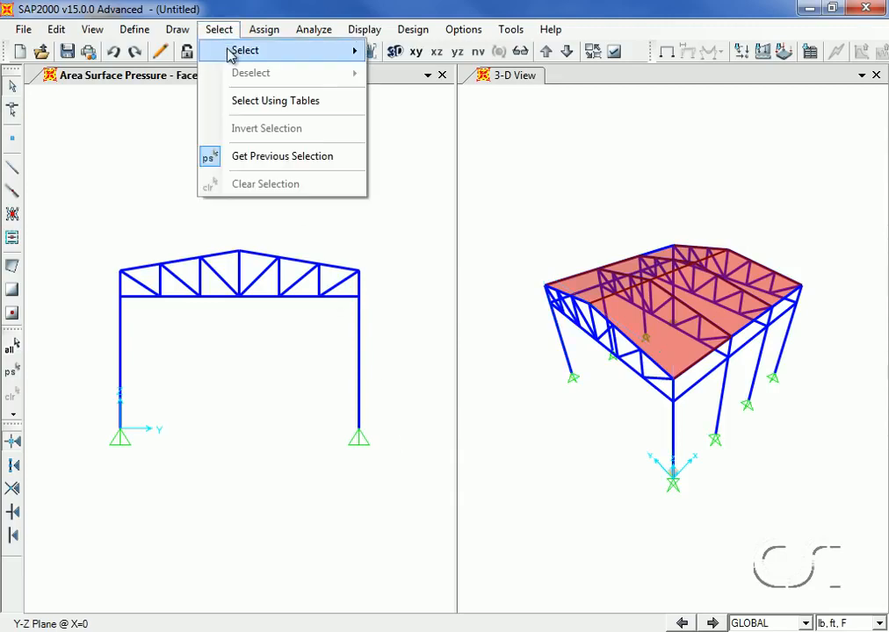
mouse_move(233, 51)
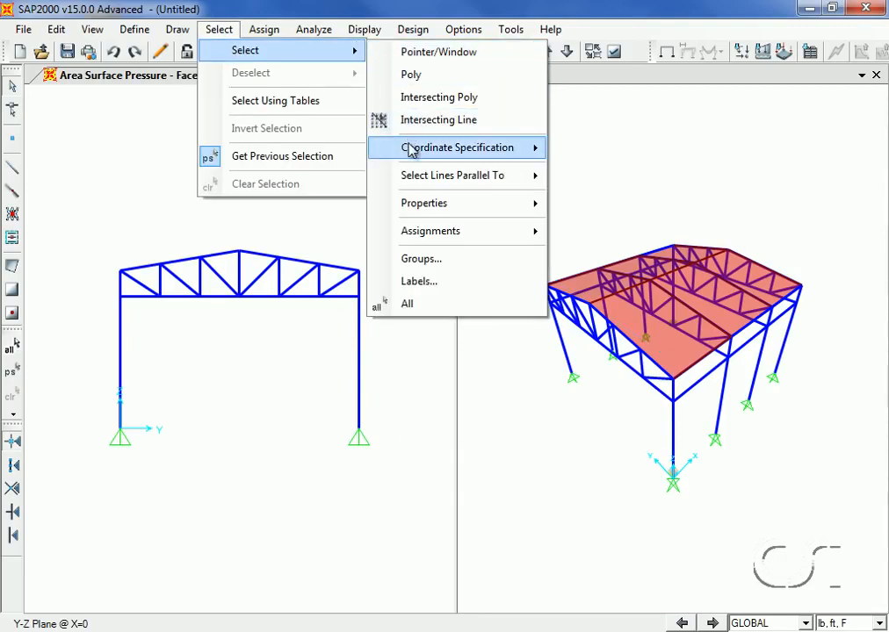
mouse_move(520, 150)
left_click(608, 174)
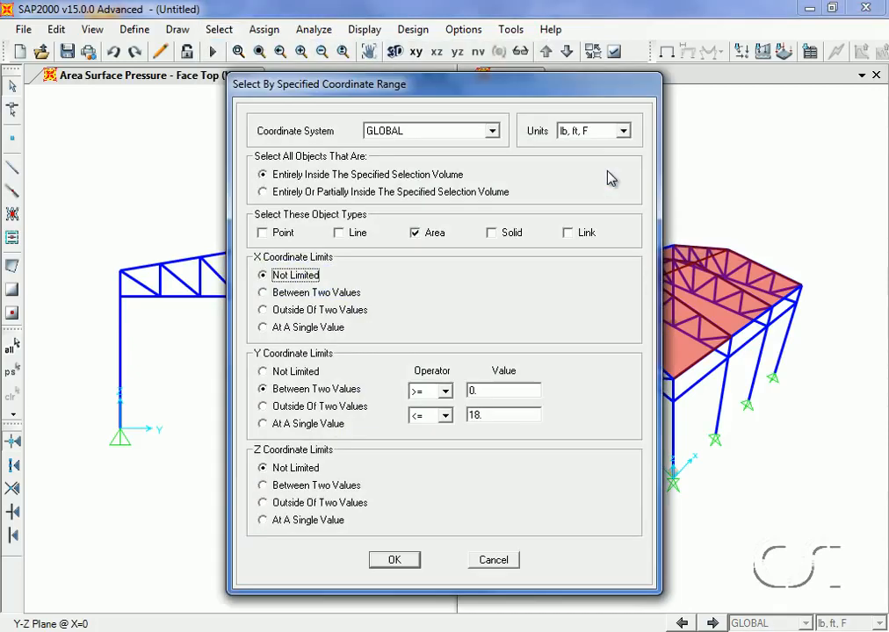
double_click(481, 389)
type("18")
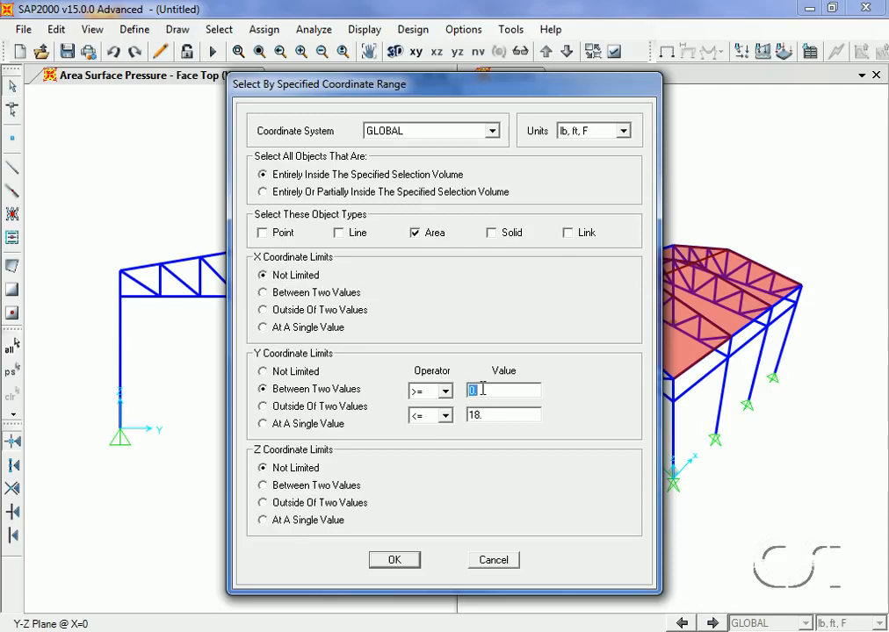
double_click(482, 414)
type("36")
left_click(396, 562)
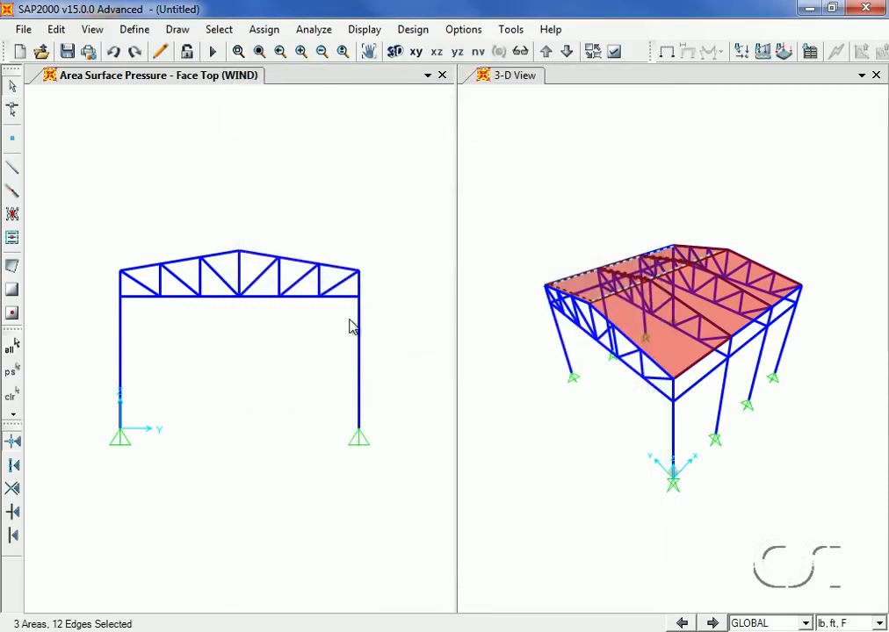
Assign a WIND surface pressure of -15 on the top face of the selected leeward roof areas
left_click(263, 30)
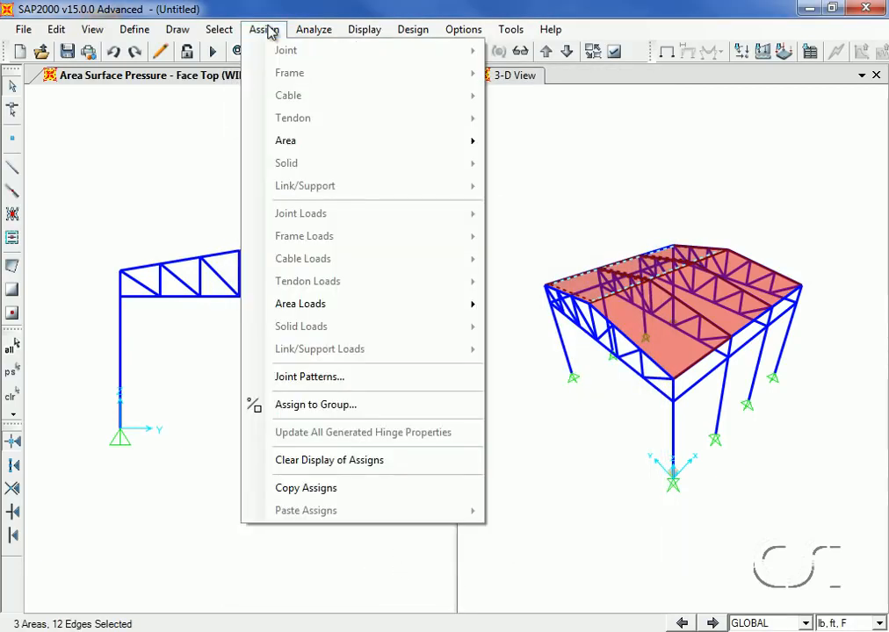
mouse_move(313, 308)
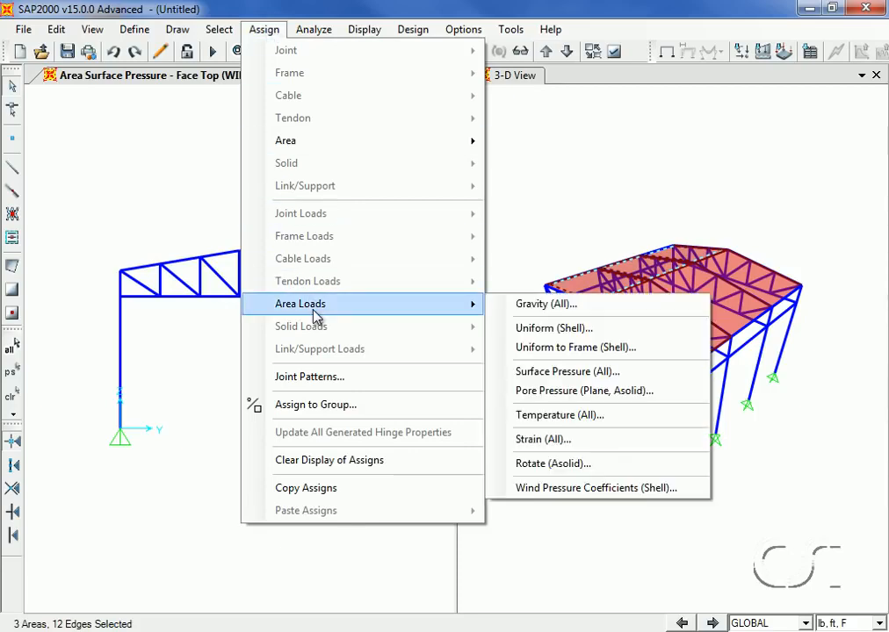
left_click(571, 372)
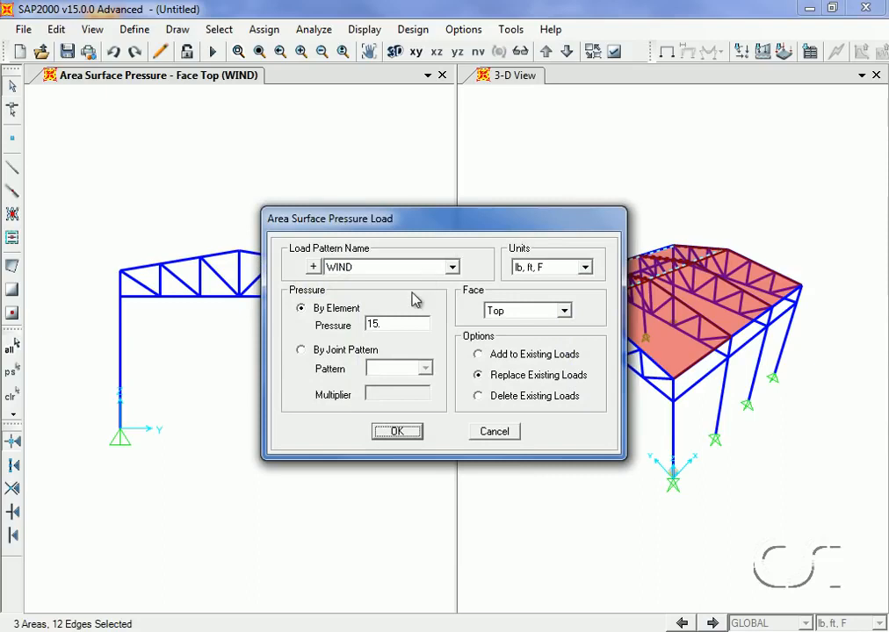
double_click(405, 321)
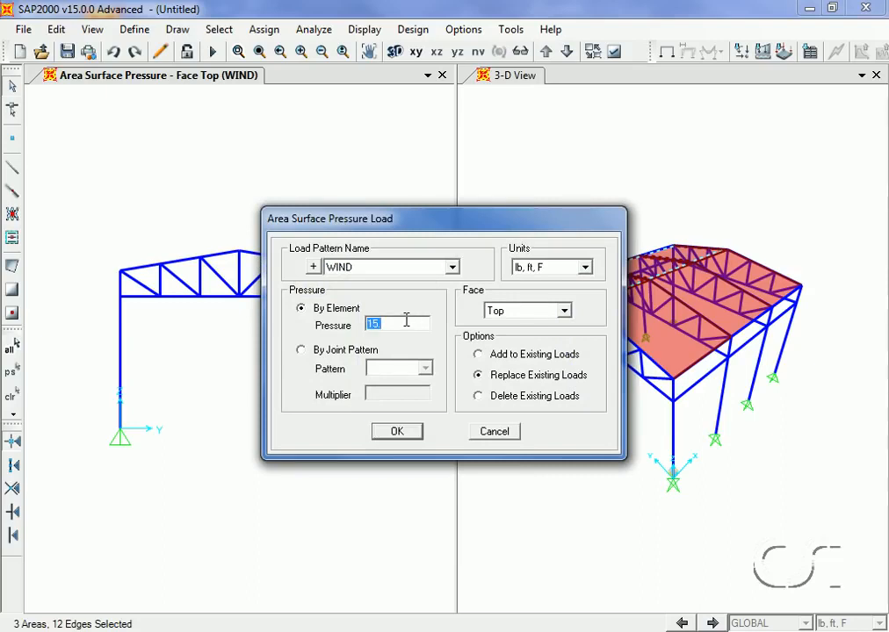
type("-6")
left_click(396, 432)
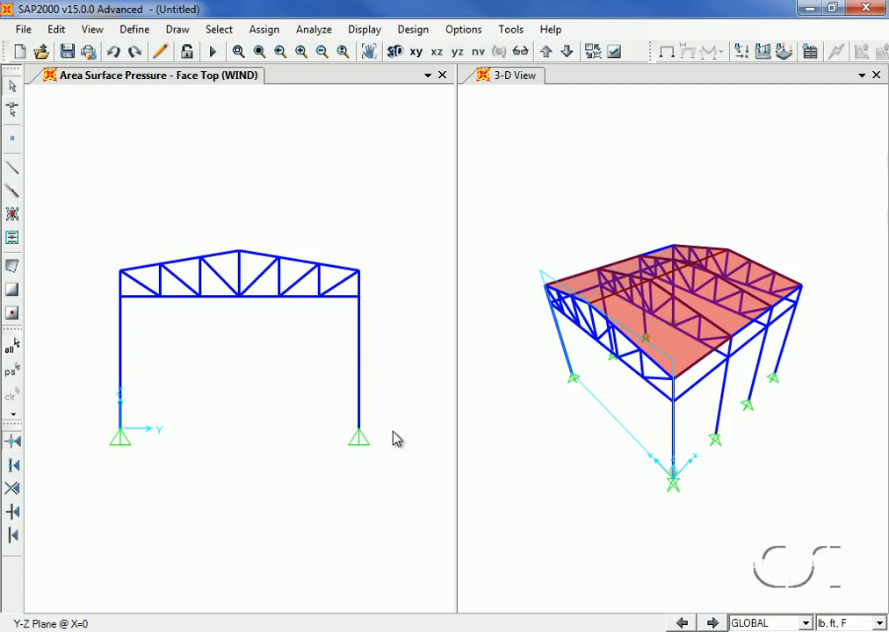
Set the steel frame design code to AISC360-05/IBC2006 in the steel frame design preferences
left_click(426, 29)
mouse_move(425, 52)
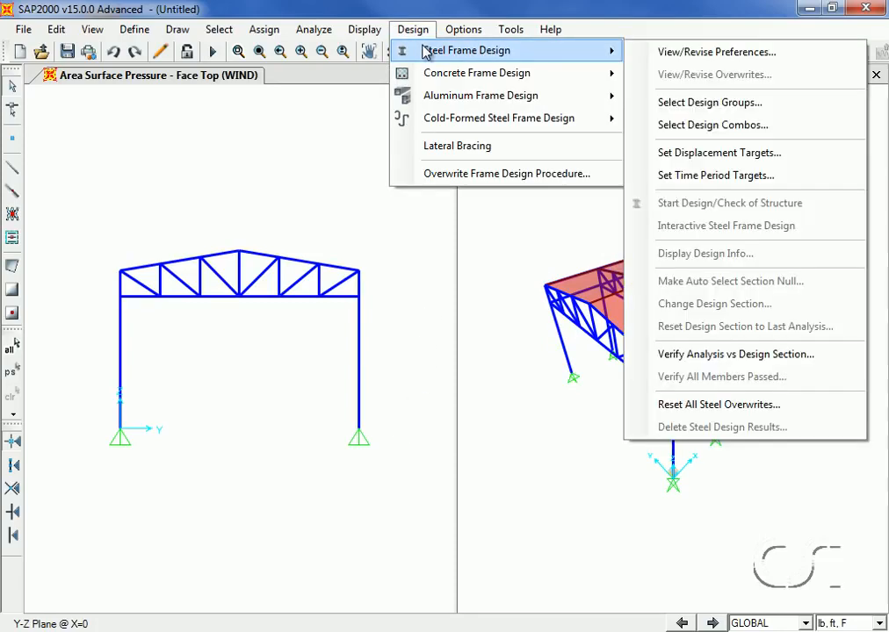
left_click(688, 52)
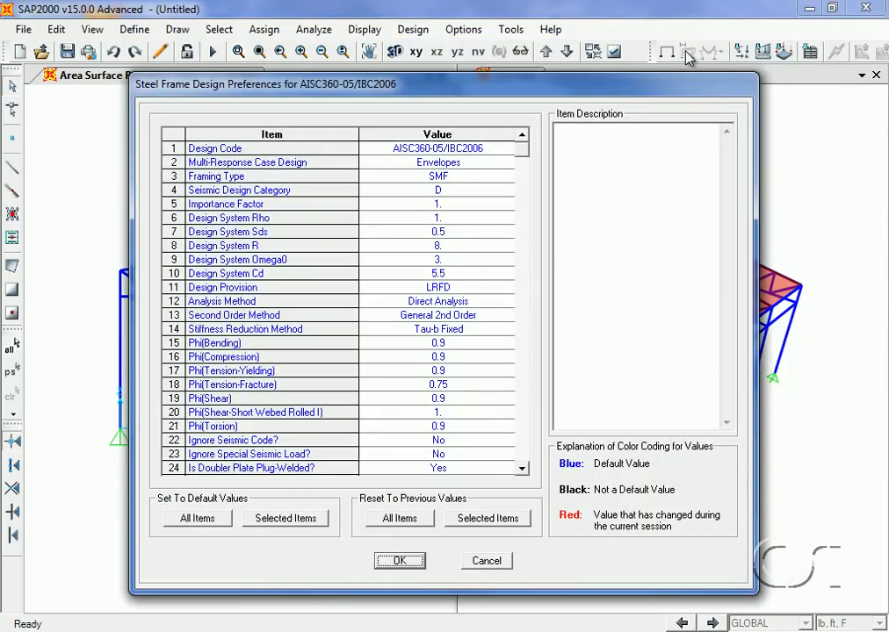
left_click(478, 152)
left_click(478, 152)
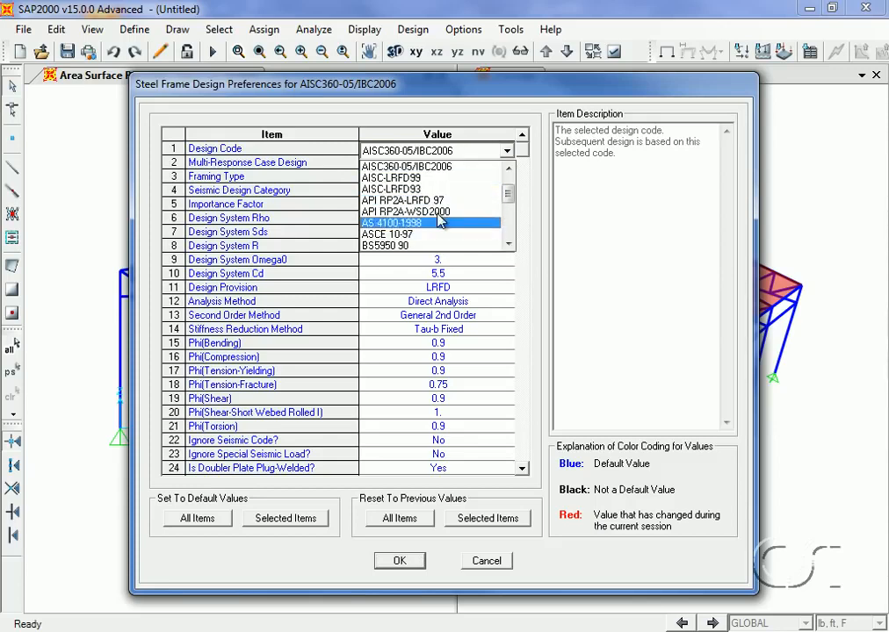
left_click(443, 167)
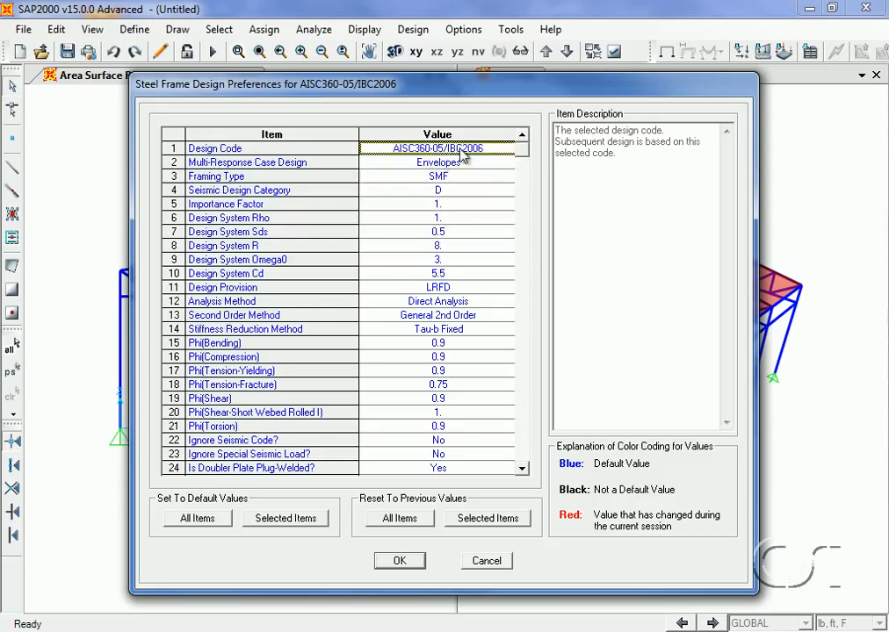
left_click(400, 560)
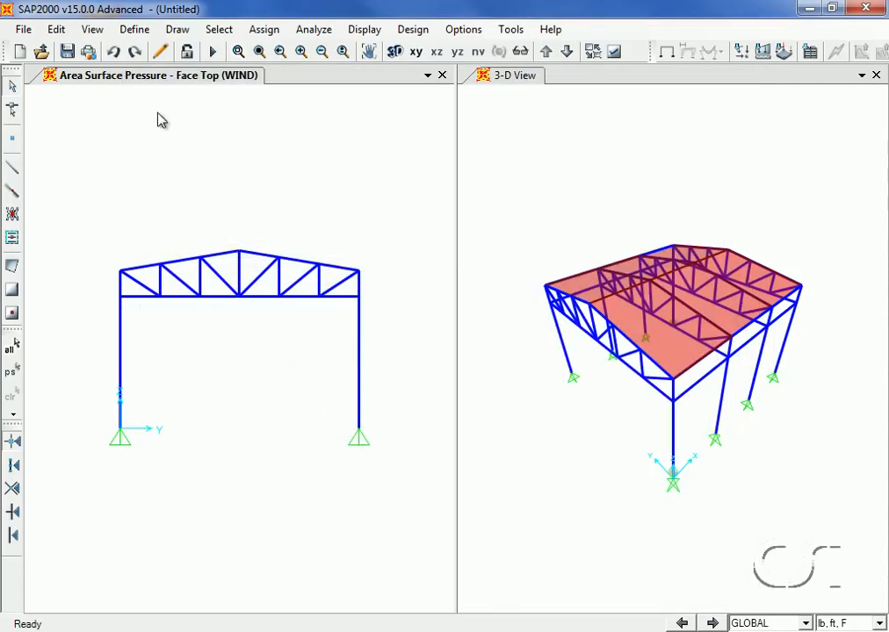
Add default steel frame design load combinations for the Strength limit state only, excluding Deflection
left_click(135, 29)
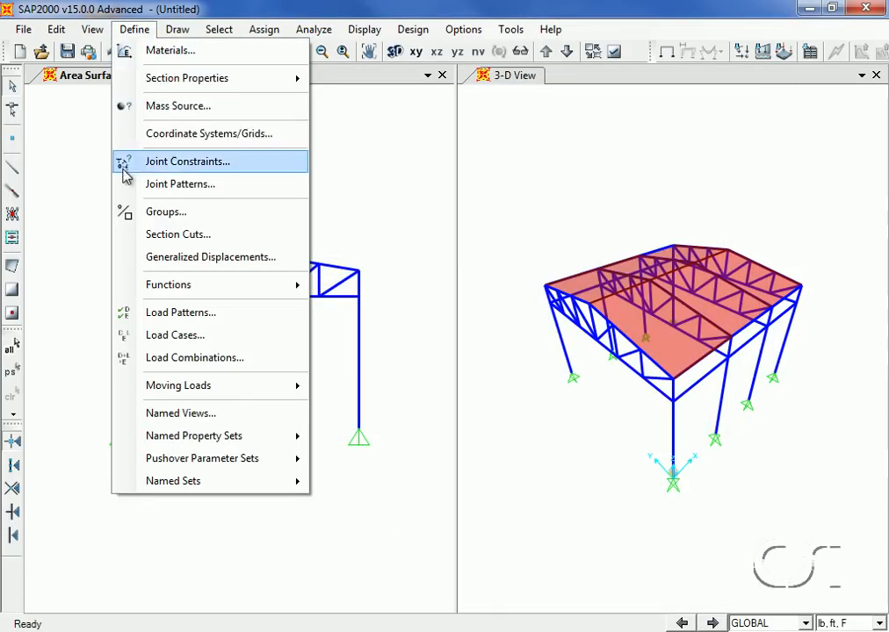
left_click(233, 358)
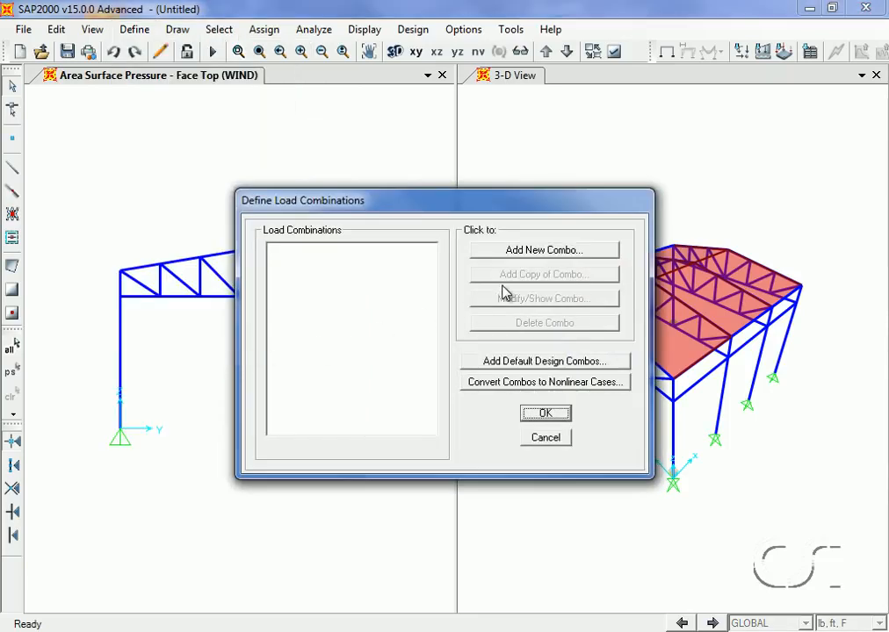
left_click(544, 363)
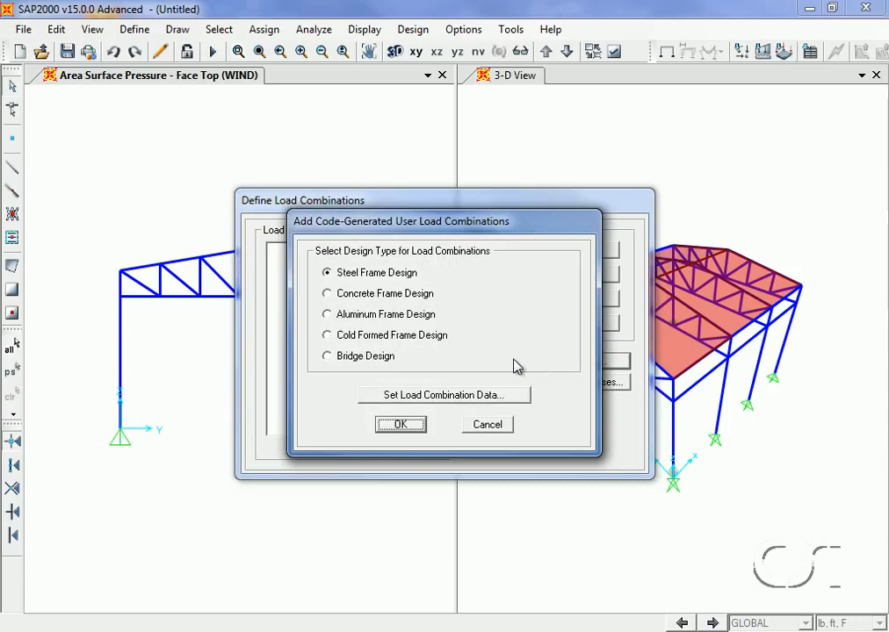
left_click(439, 398)
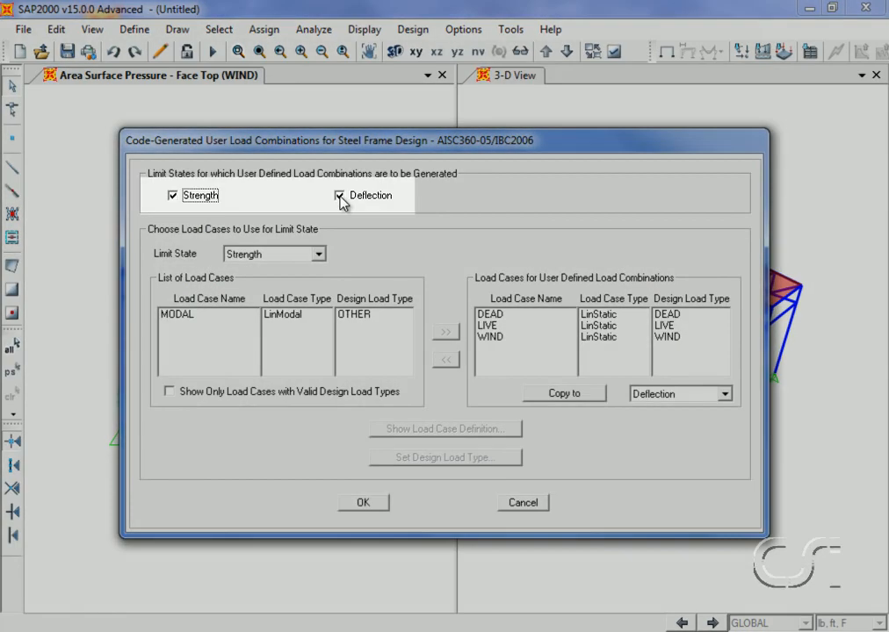
left_click(340, 196)
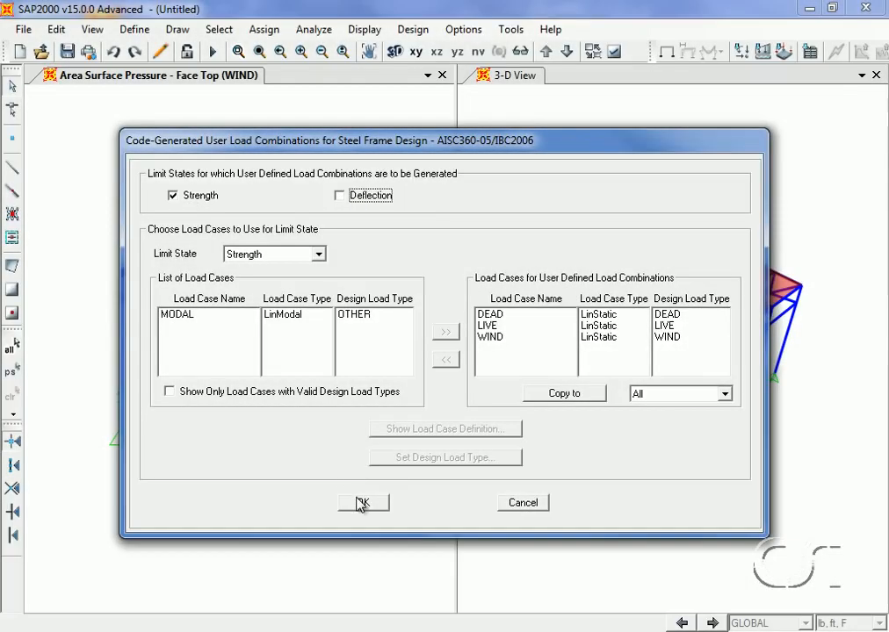
left_click(360, 503)
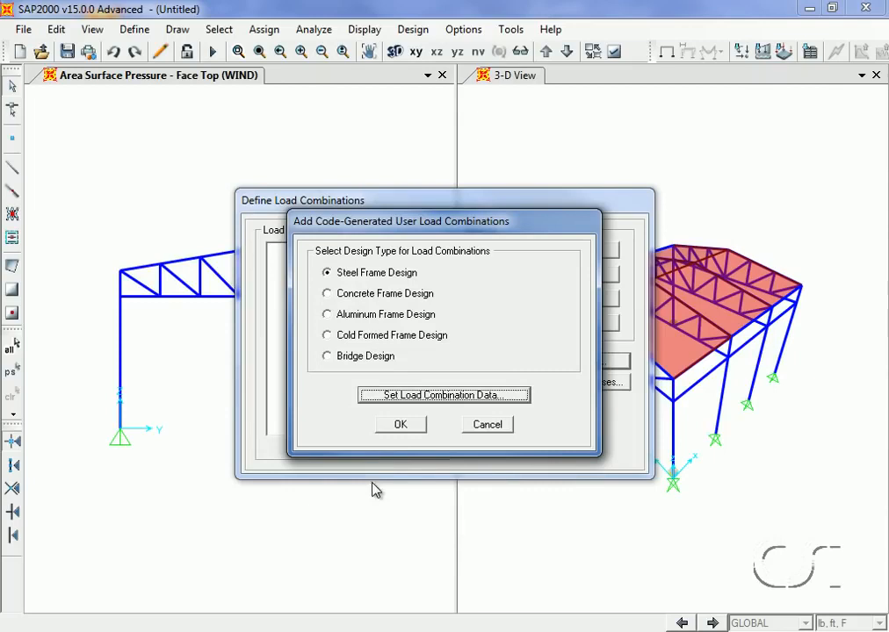
left_click(401, 424)
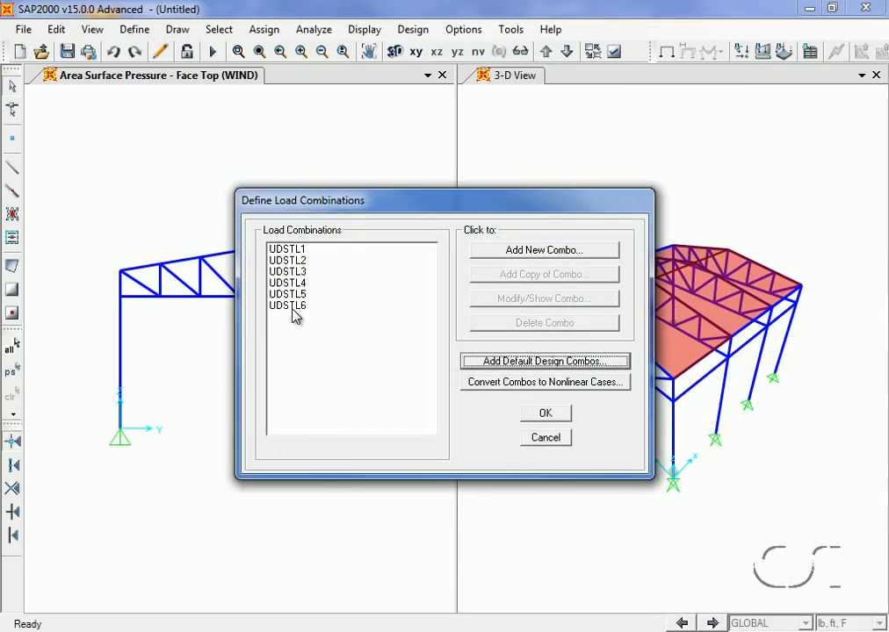
Review the definitions of combinations UDSTL3 and UDSTL4, then close the load combinations dialog
left_click(298, 272)
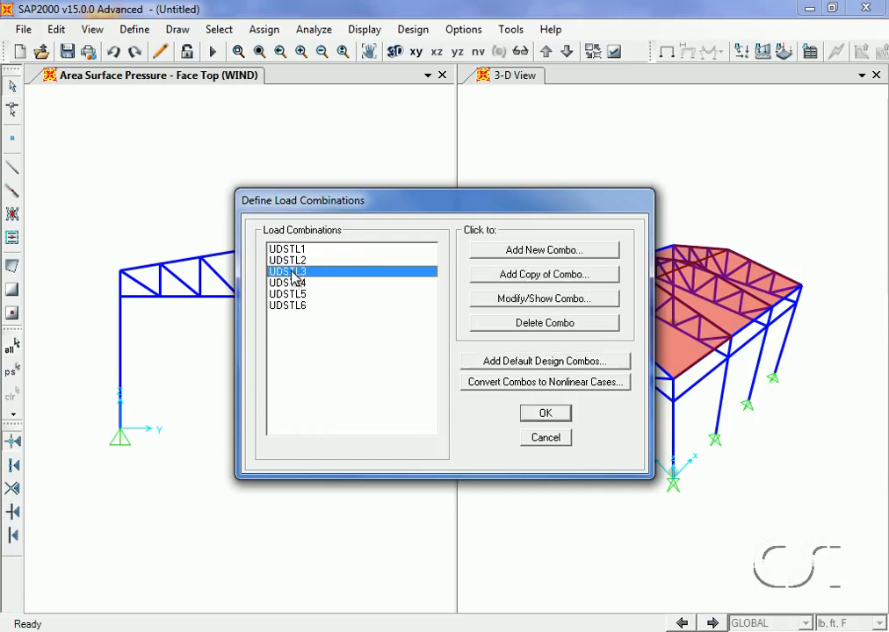
left_click(519, 299)
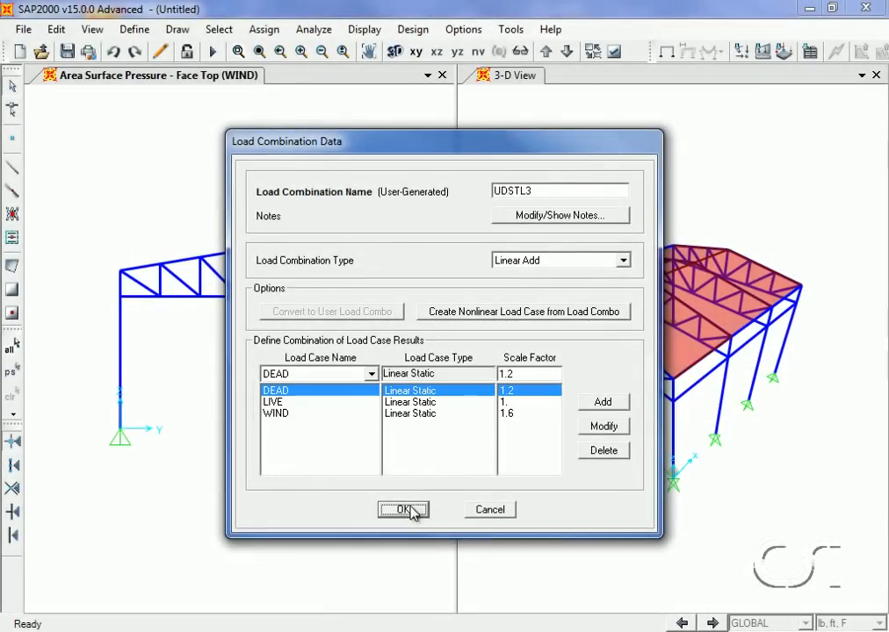
left_click(400, 510)
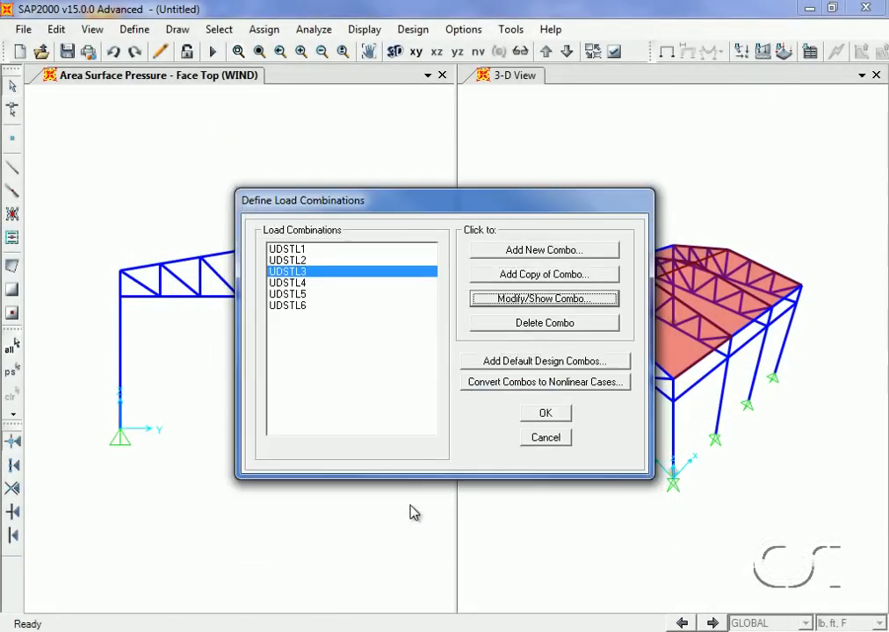
left_click(306, 283)
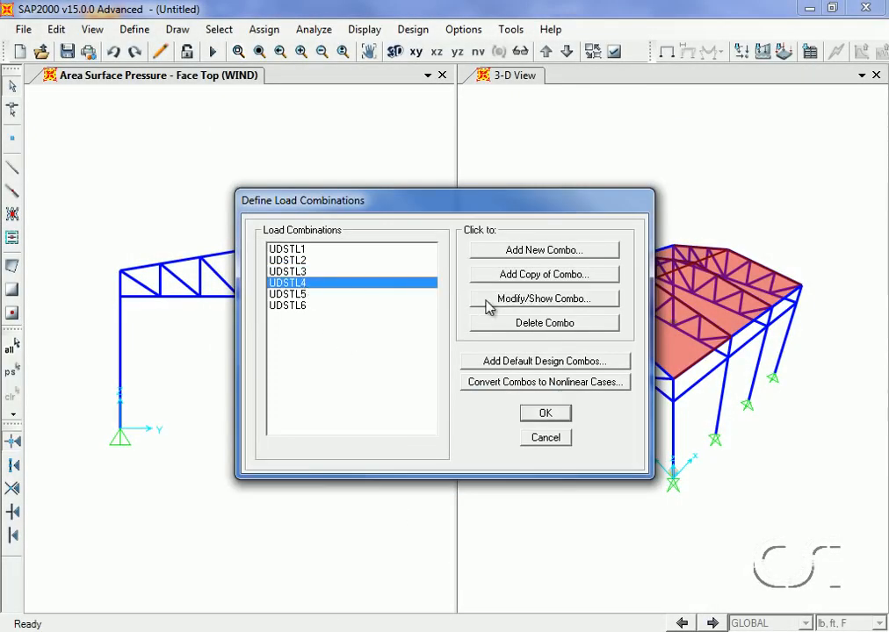
left_click(534, 300)
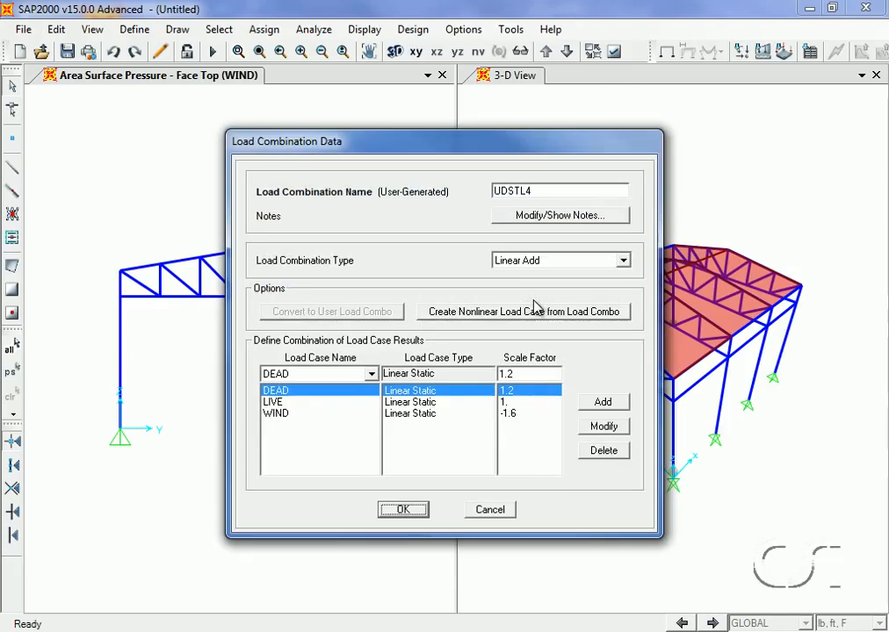
left_click(404, 510)
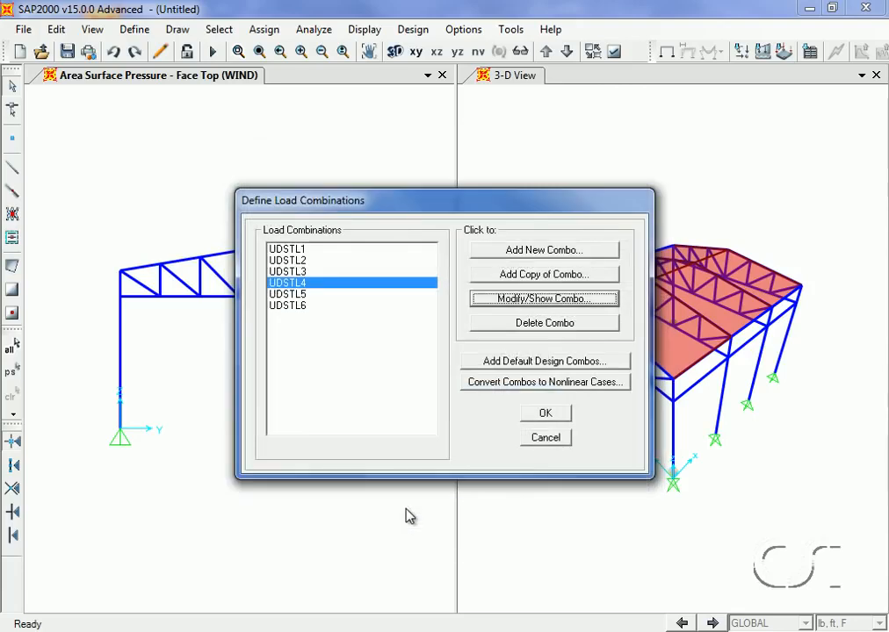
left_click(544, 414)
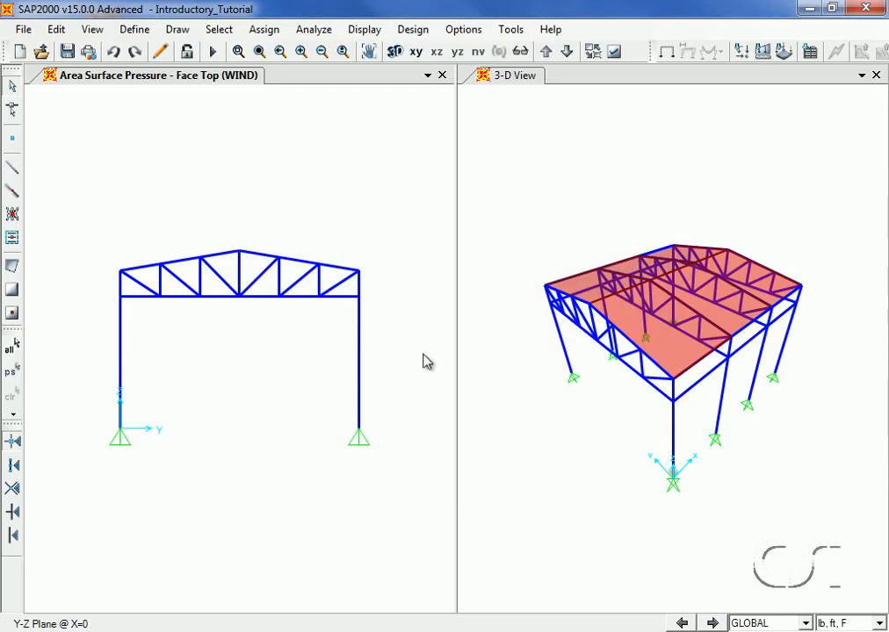
Run the analysis with the MODAL load case set not to run
left_click(314, 29)
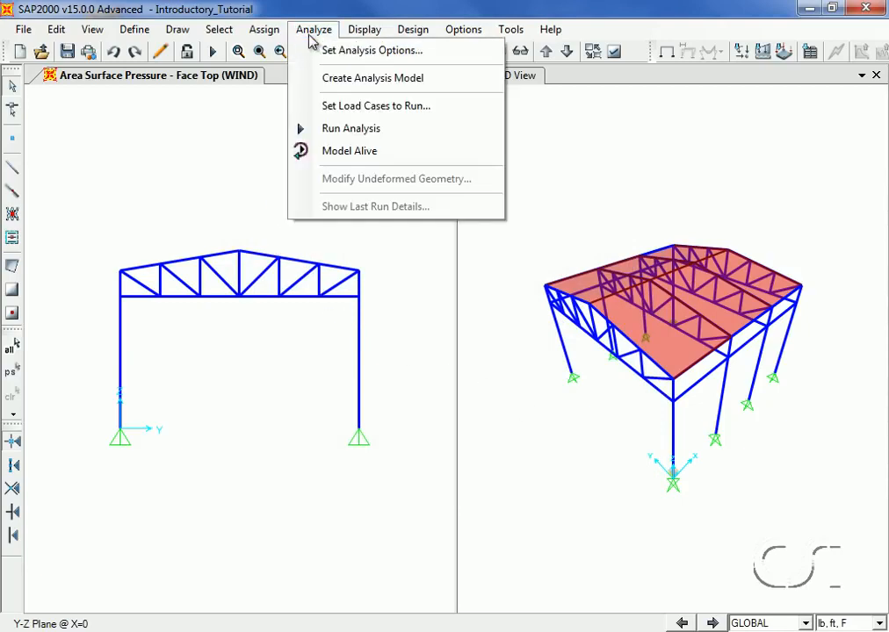
left_click(389, 132)
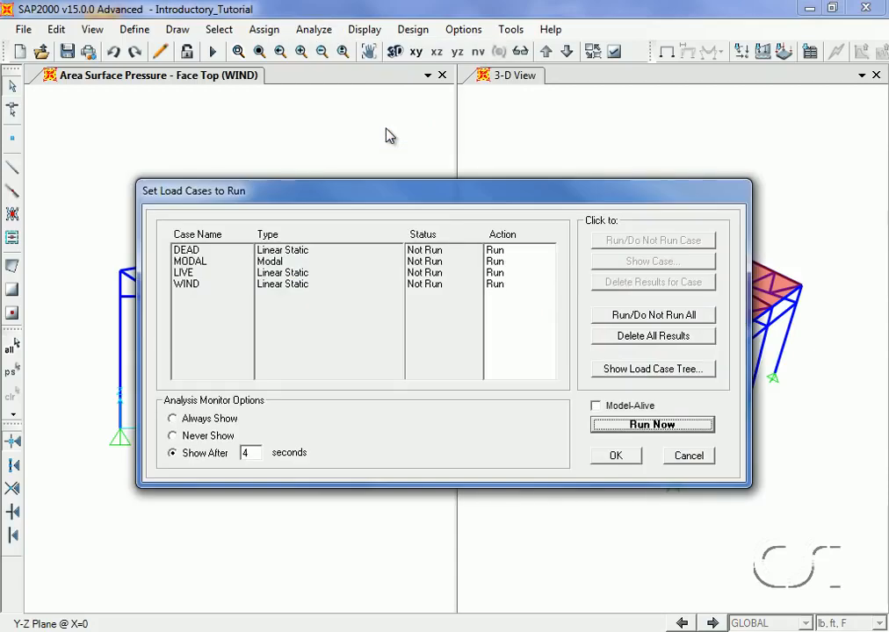
left_click(209, 262)
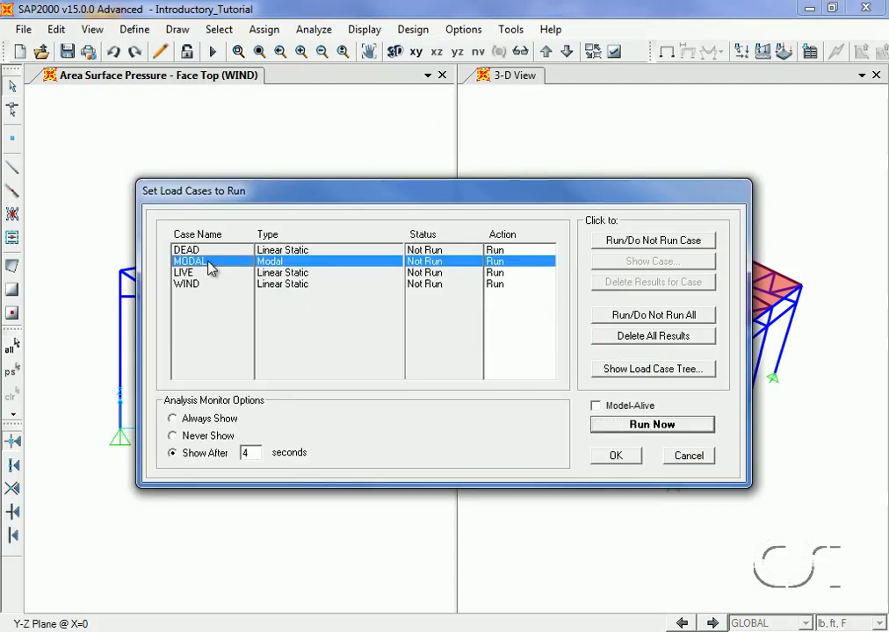
left_click(617, 244)
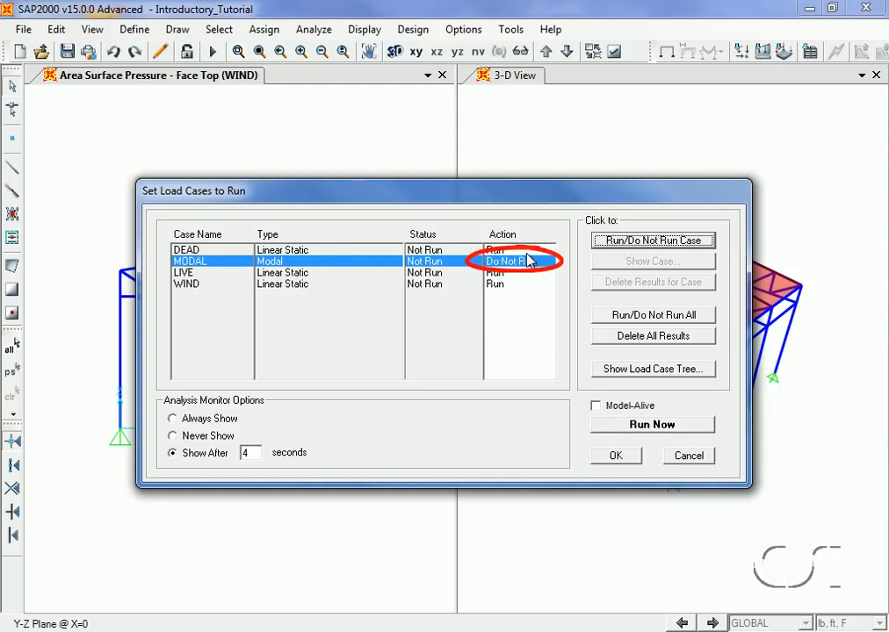
left_click(649, 425)
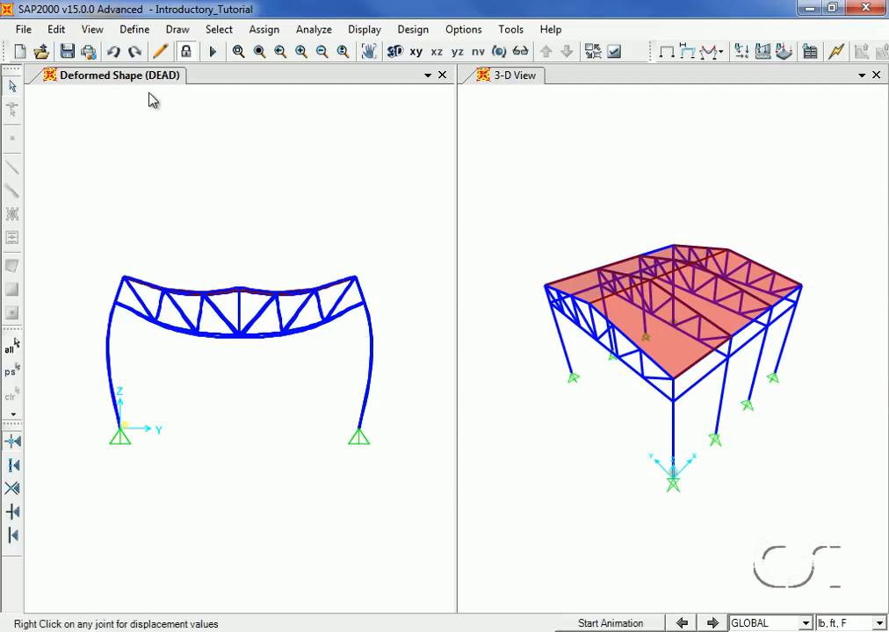
Display the frame axial force diagram for the DEAD load case
left_click(371, 33)
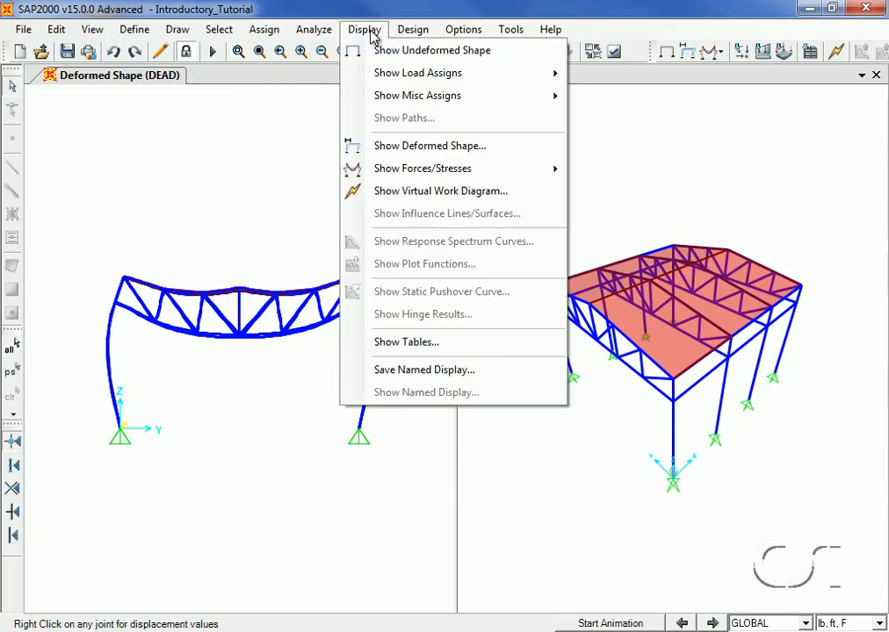
mouse_move(446, 175)
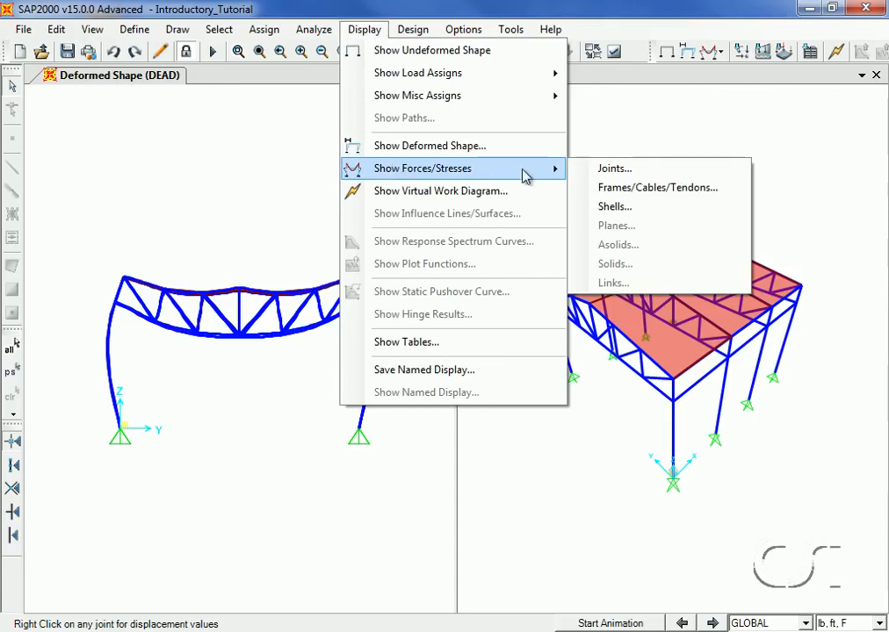
left_click(735, 195)
left_click(537, 199)
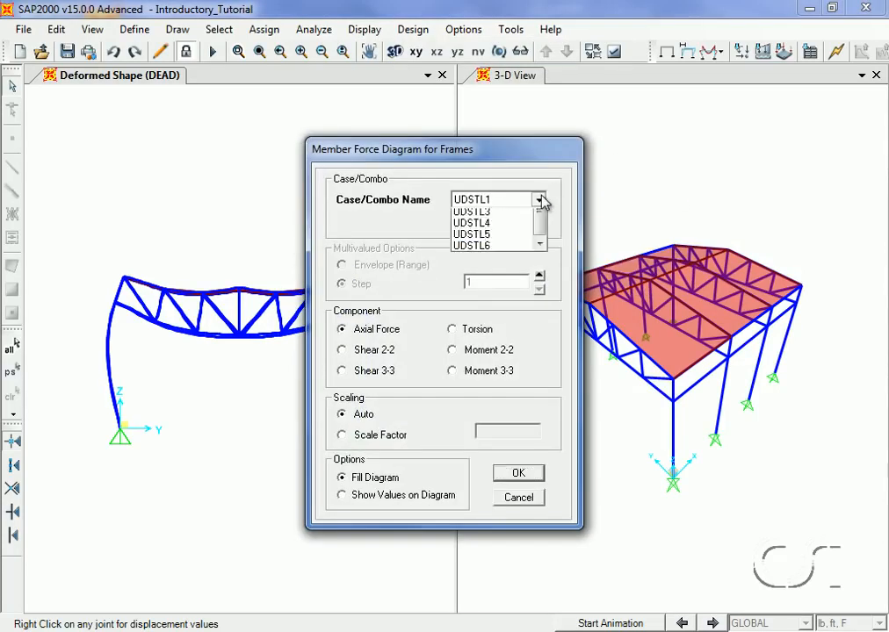
left_click(539, 216)
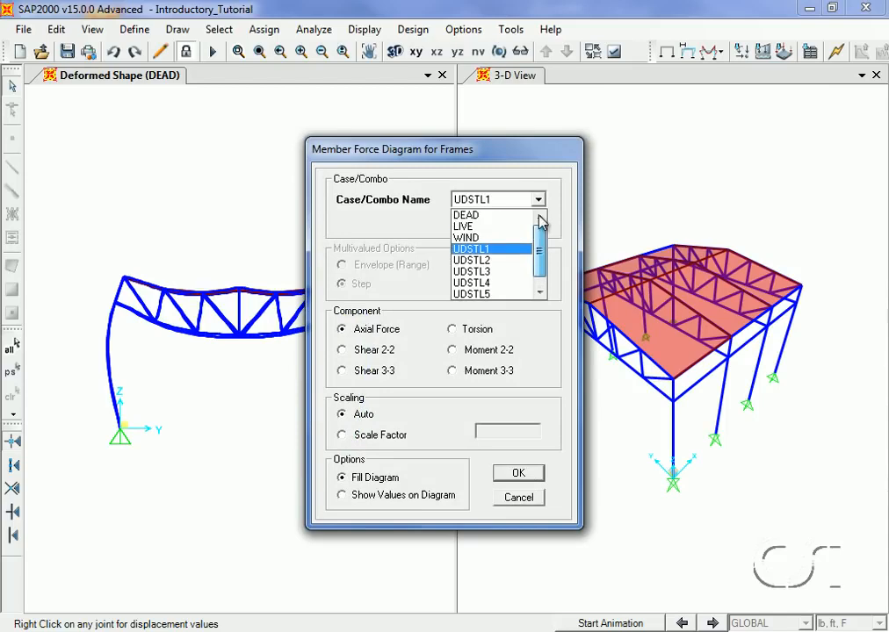
left_click(472, 216)
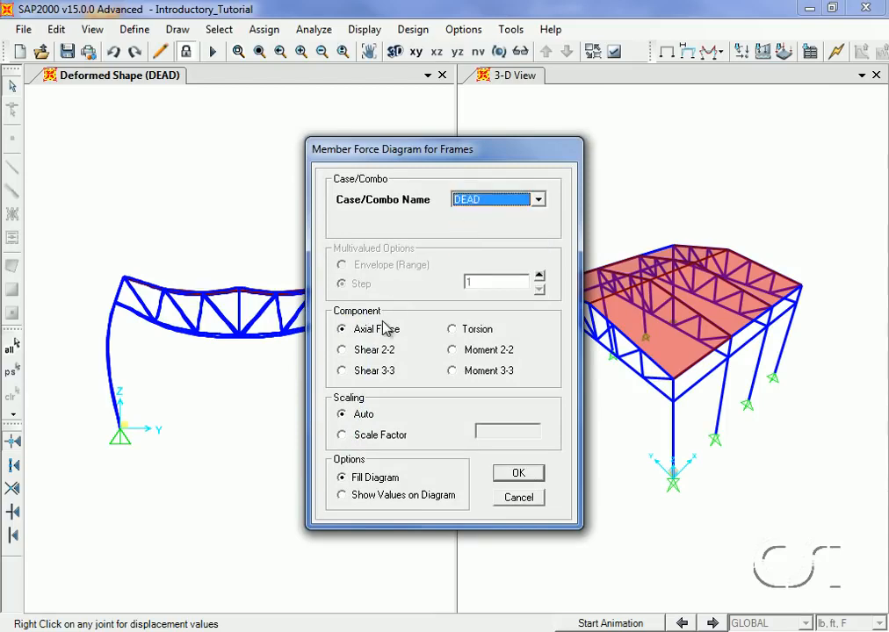
left_click(519, 473)
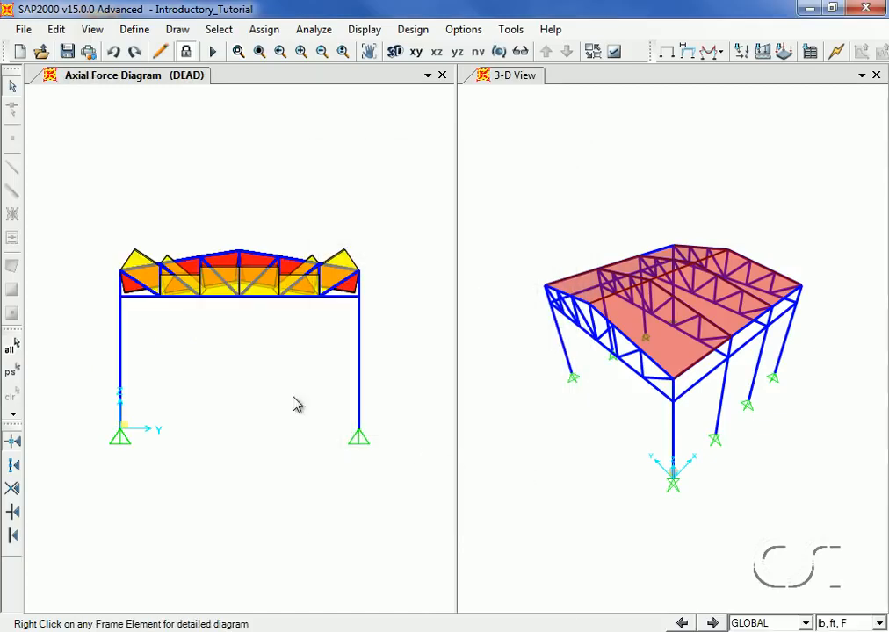
Open the detailed axial force diagram for the truss bottom chord and scroll along its length to inspect values
right_click(223, 301)
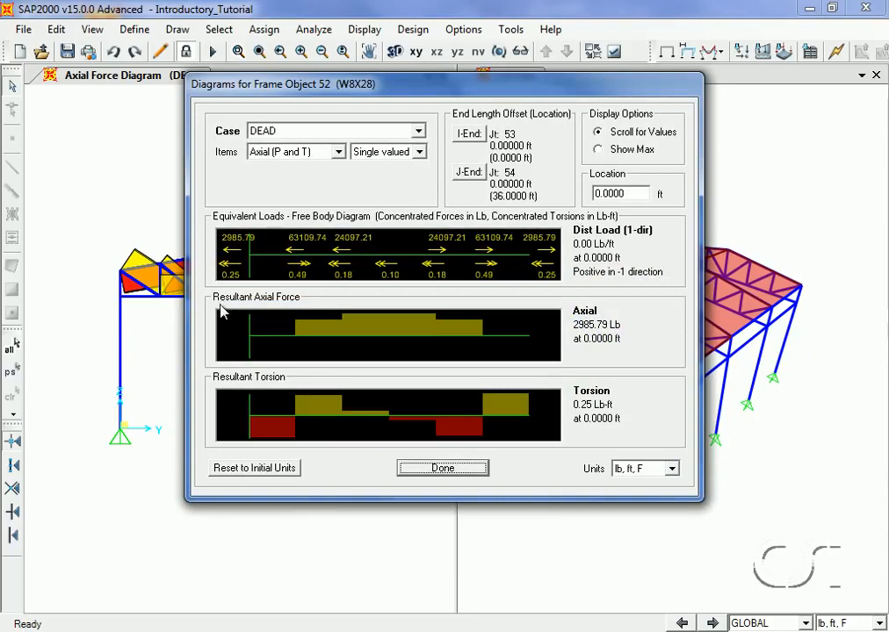
left_click_drag(294, 349, 472, 378)
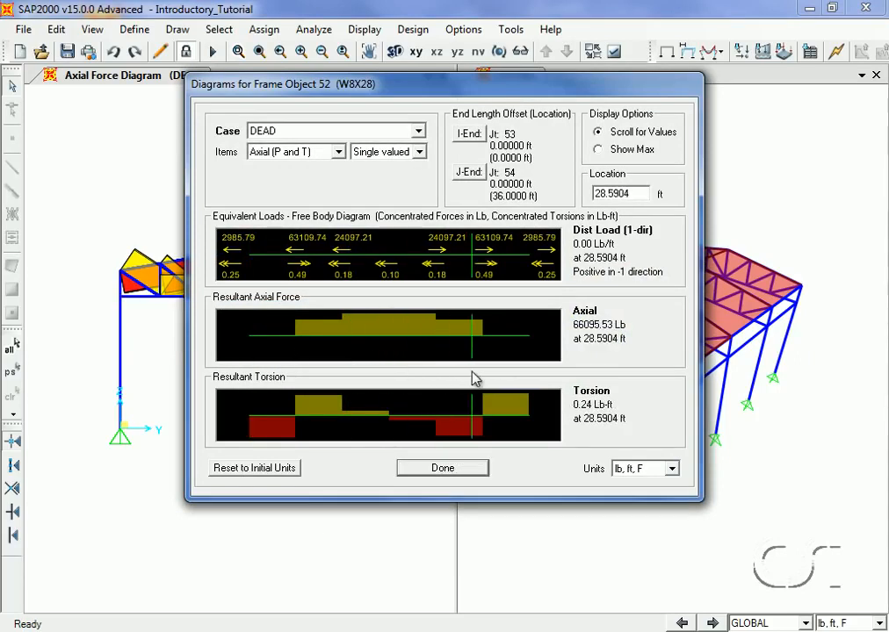
left_click(443, 468)
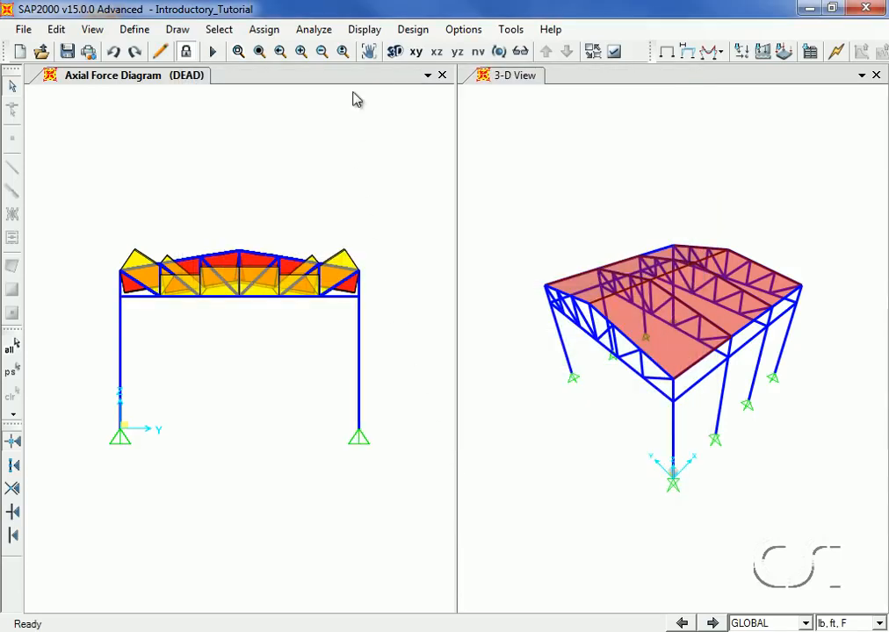
Display the deformed shape of the structure for the LIVE load case
left_click(363, 29)
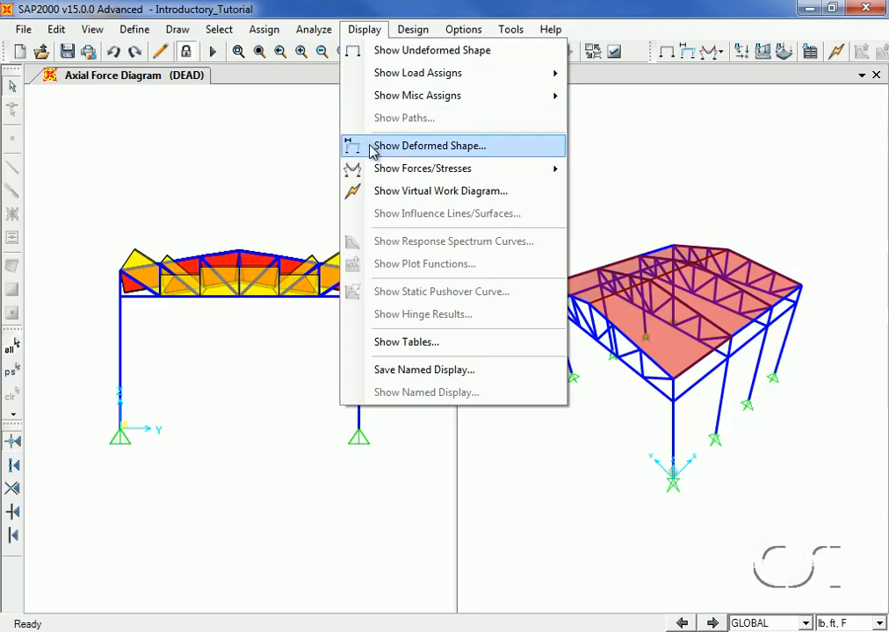
left_click(447, 154)
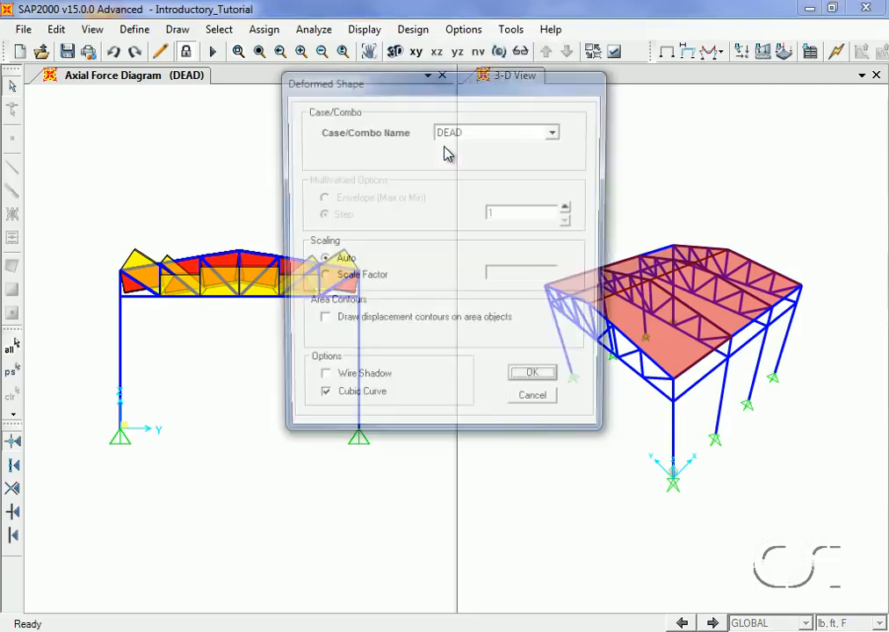
left_click(461, 136)
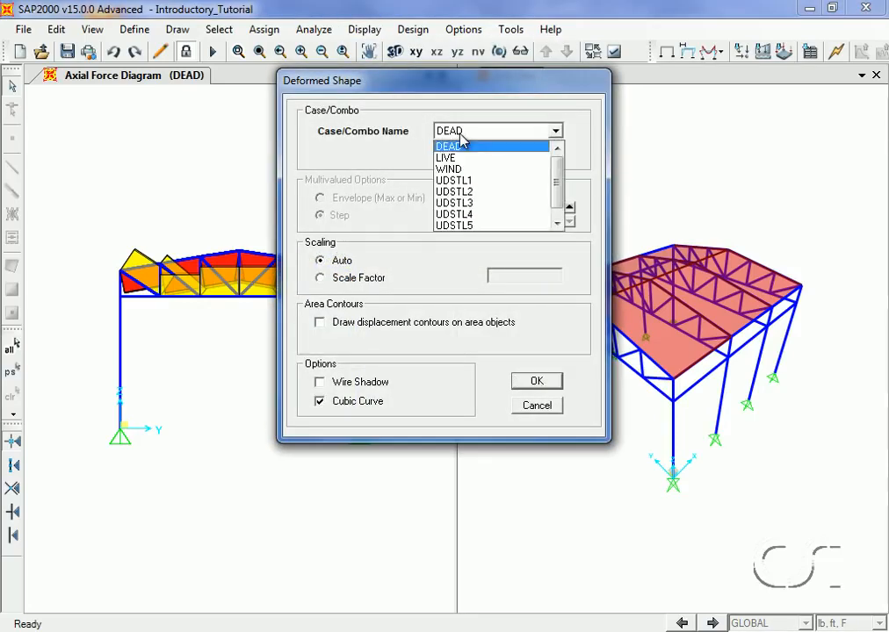
left_click(458, 159)
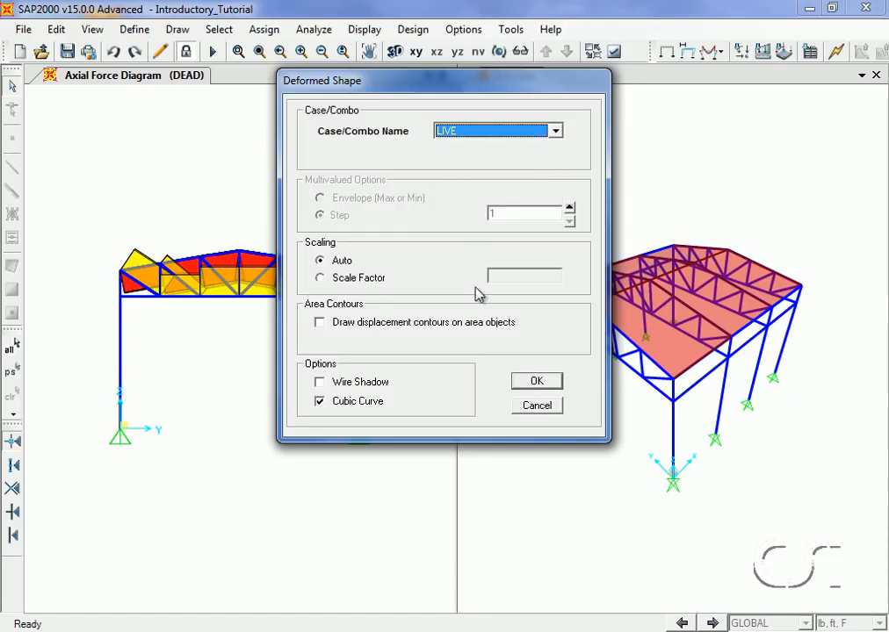
left_click(536, 382)
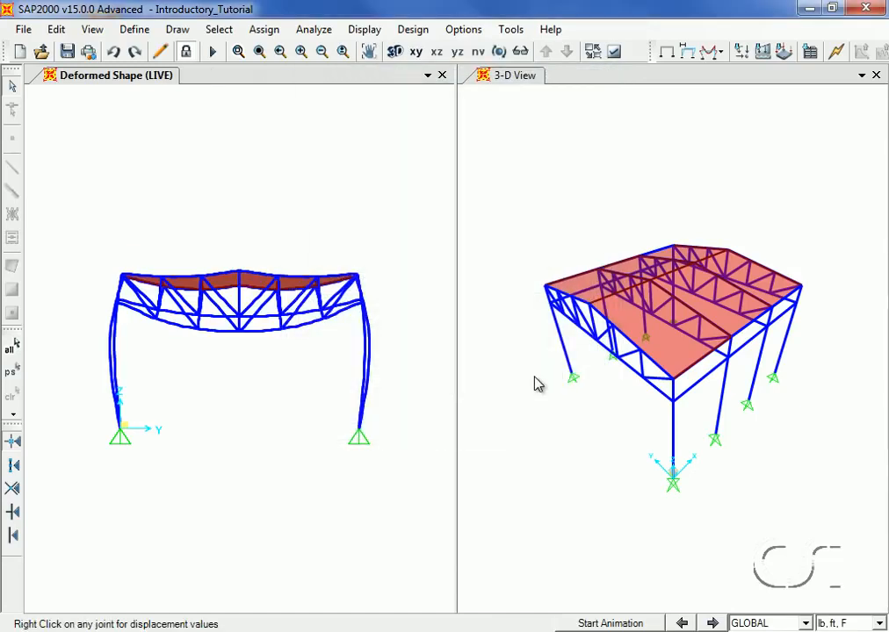
Inspect the displacement values at the middle joint of the truss bottom chord, then close them
mouse_move(242, 339)
right_click(244, 341)
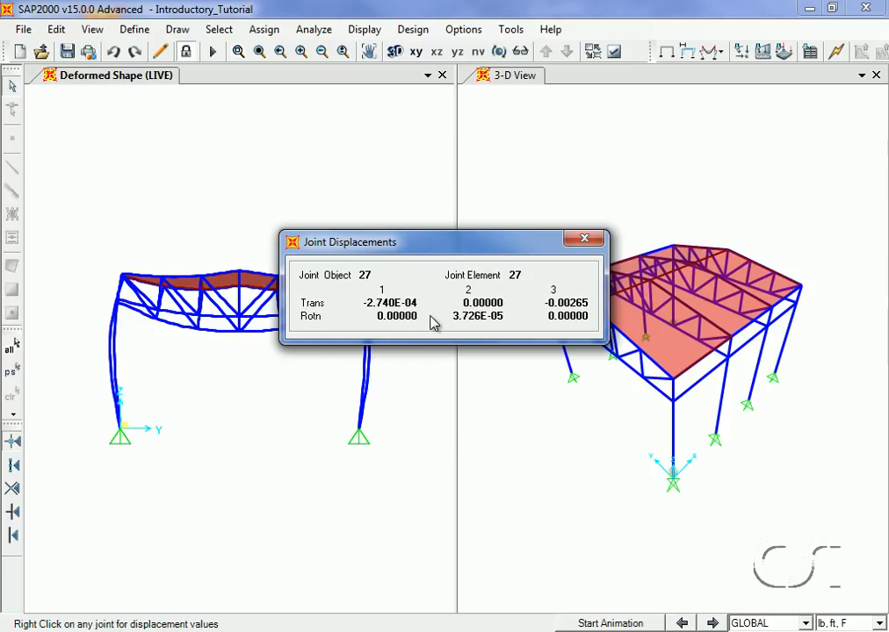
left_click(582, 241)
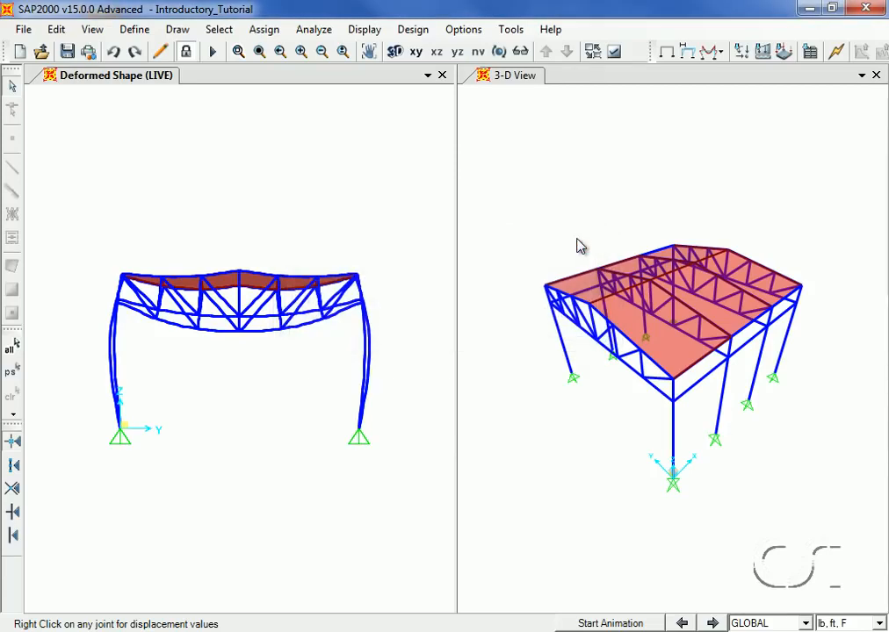
Review the steel frame design preferences for AISC360-05/IBC2006 and accept them
left_click(415, 32)
mouse_move(453, 55)
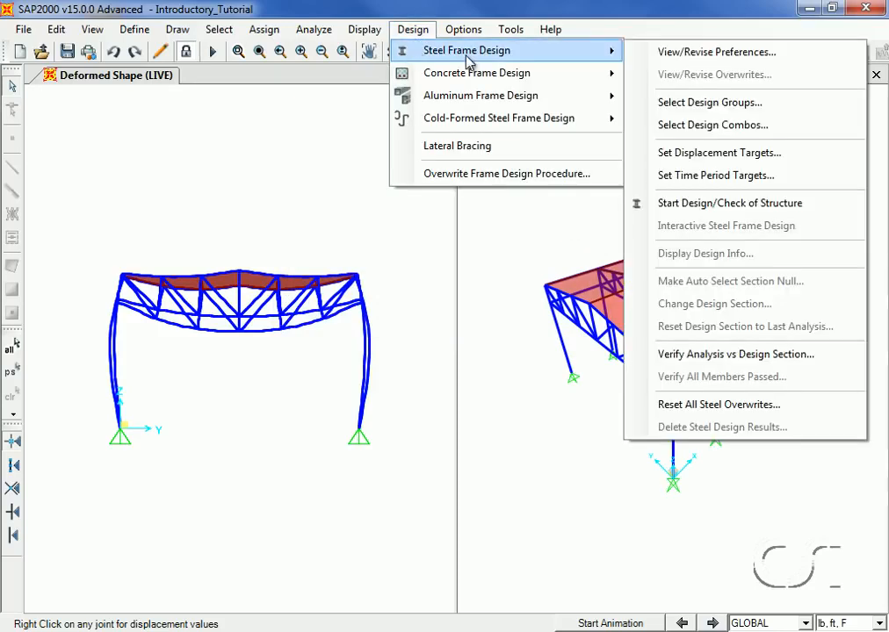
left_click(682, 54)
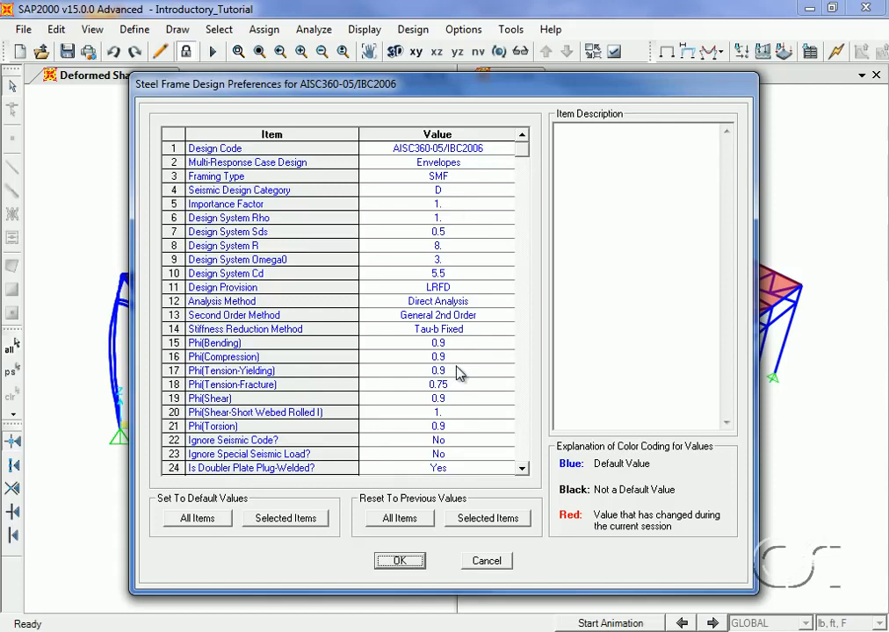
left_click(400, 561)
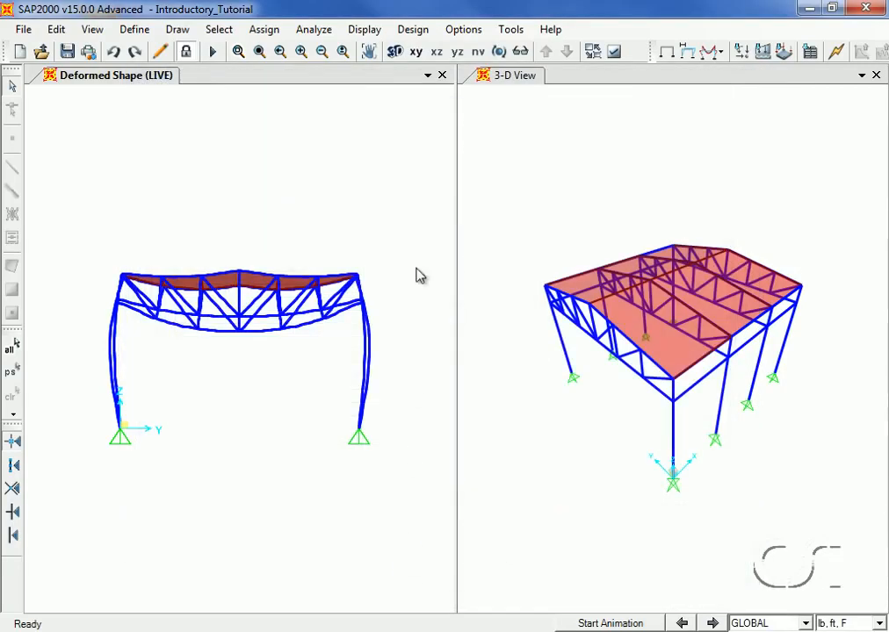
Start the steel frame design check of the structure
left_click(414, 33)
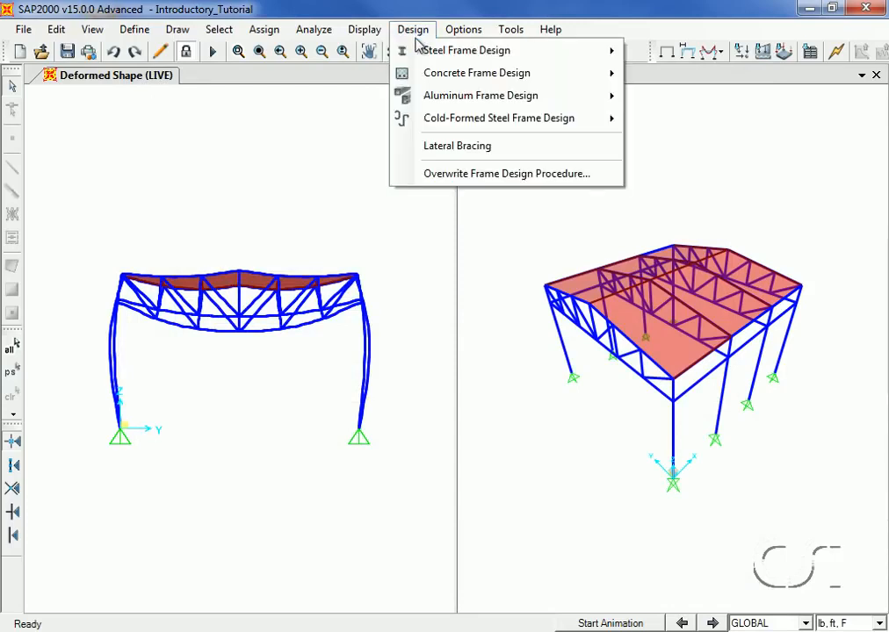
mouse_move(449, 50)
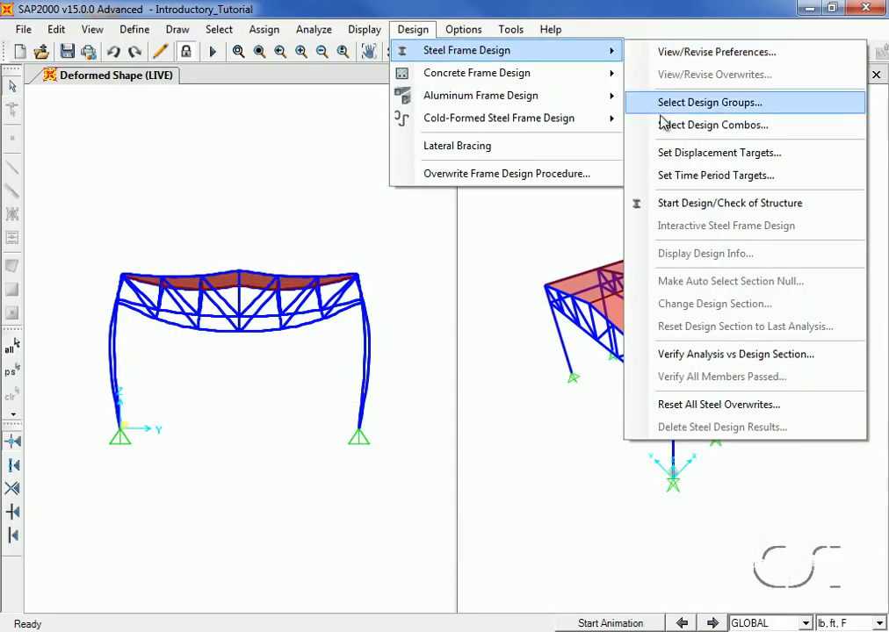
left_click(704, 206)
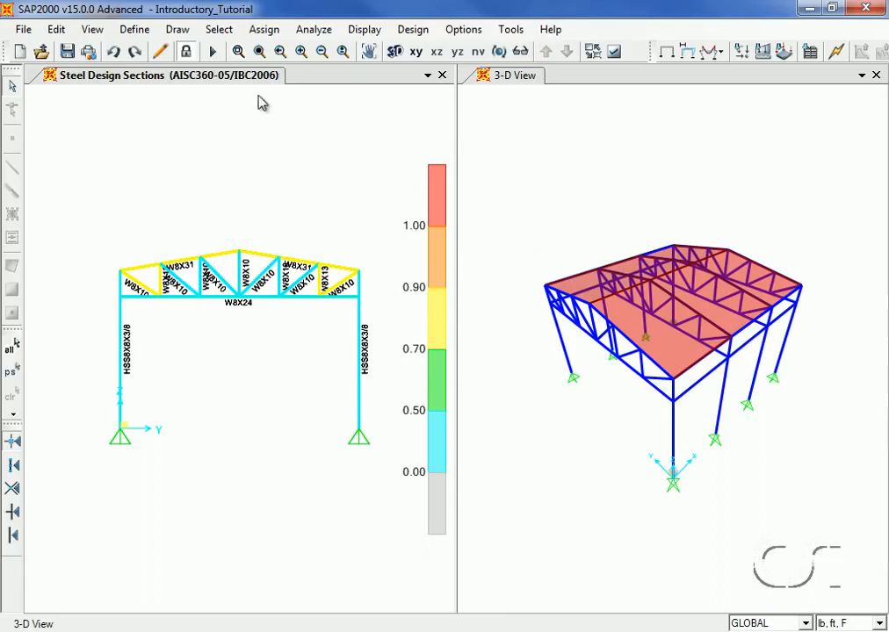
Review the steel stress check information and details for the truss bottom chord member, then close them
left_click(238, 53)
left_click_drag(159, 239, 314, 339)
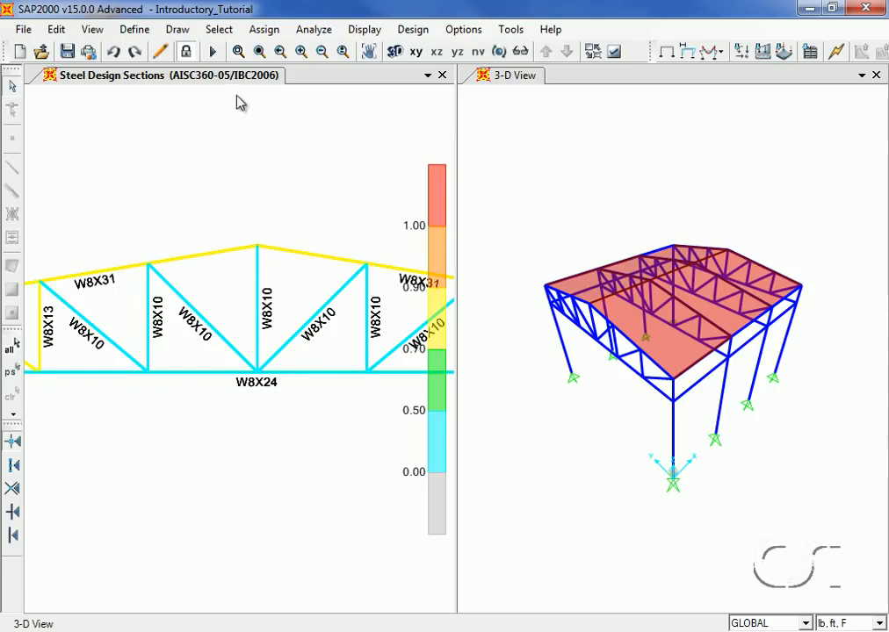
left_click(258, 51)
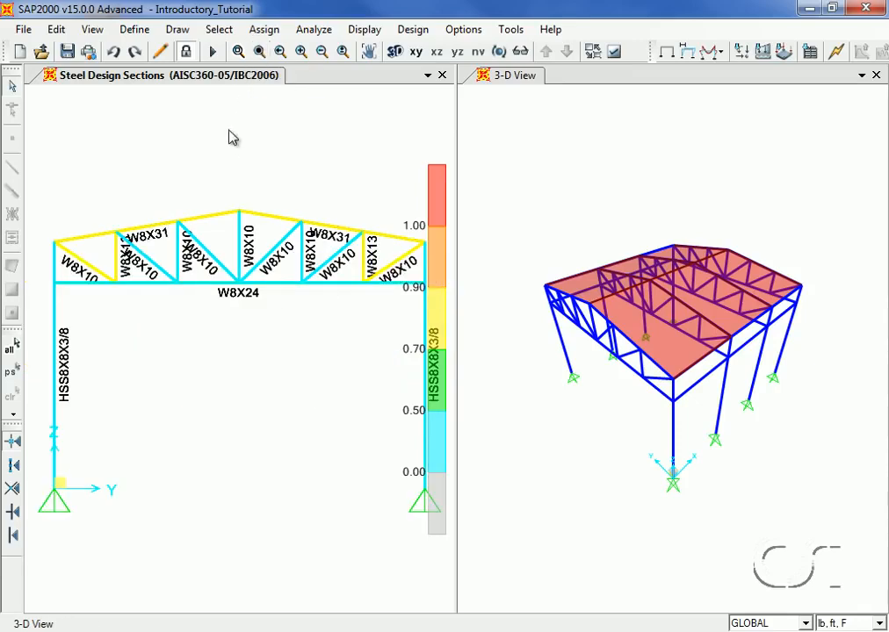
right_click(209, 293)
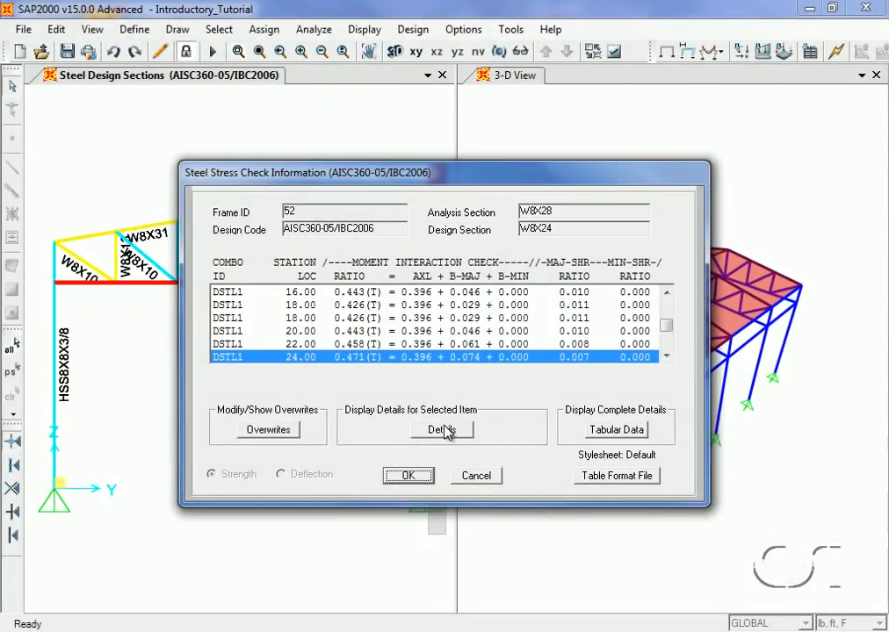
left_click(441, 429)
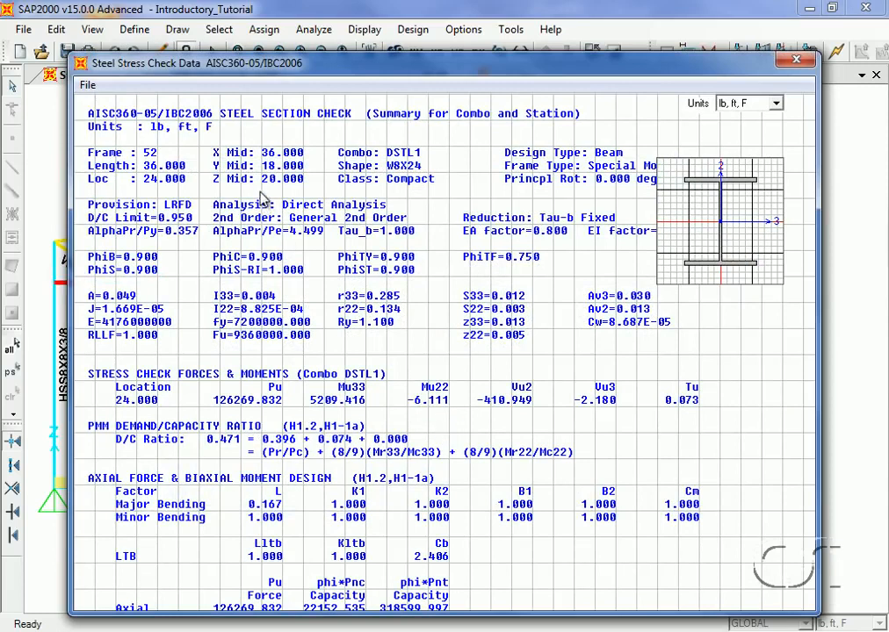
left_click(795, 61)
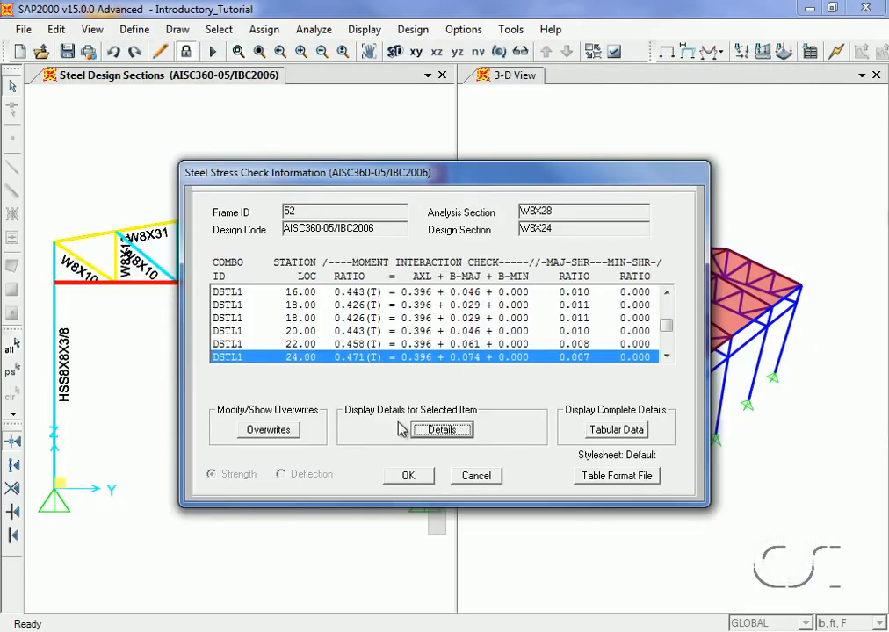
left_click(408, 475)
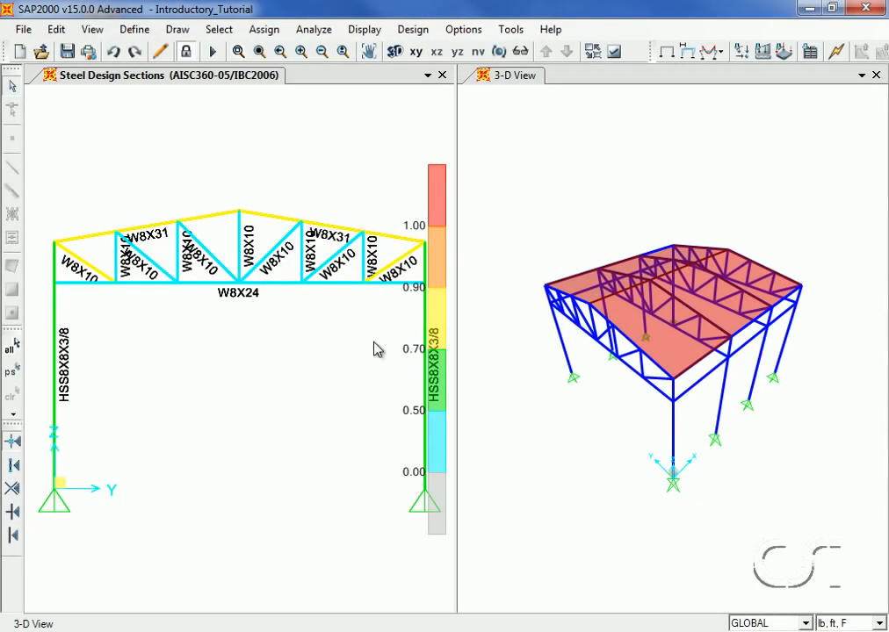
Verify that the analysis and design sections match for the steel frames
left_click(412, 30)
mouse_move(421, 50)
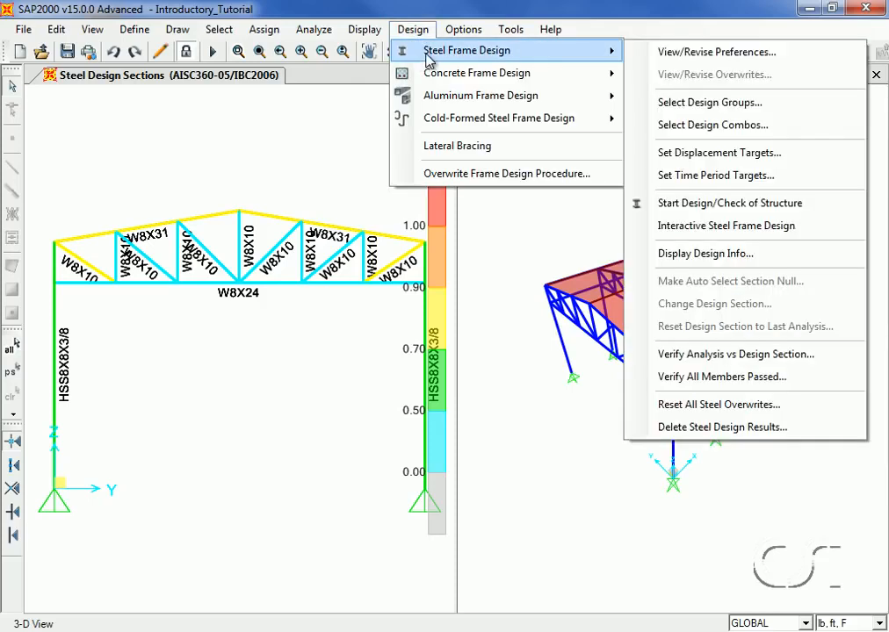
left_click(761, 355)
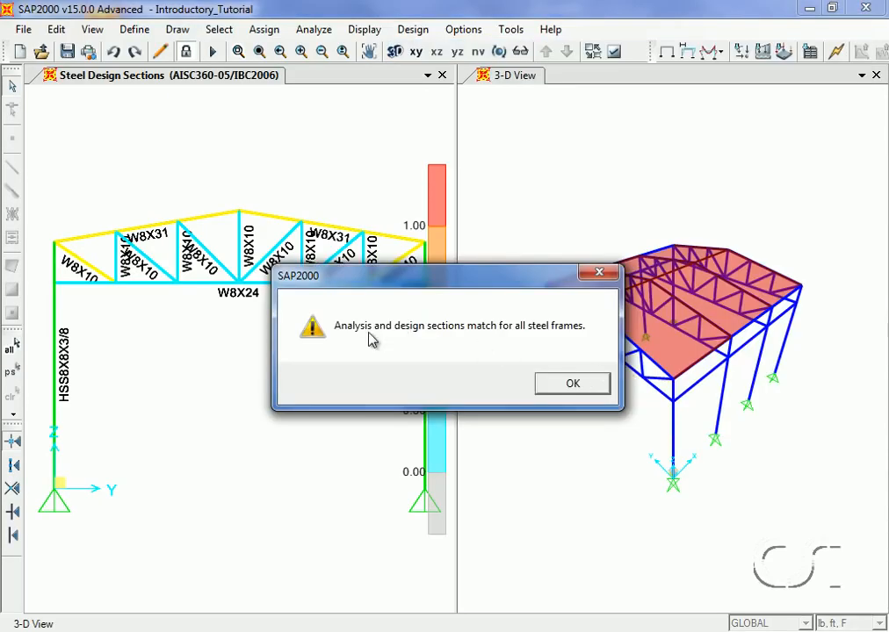
left_click(571, 386)
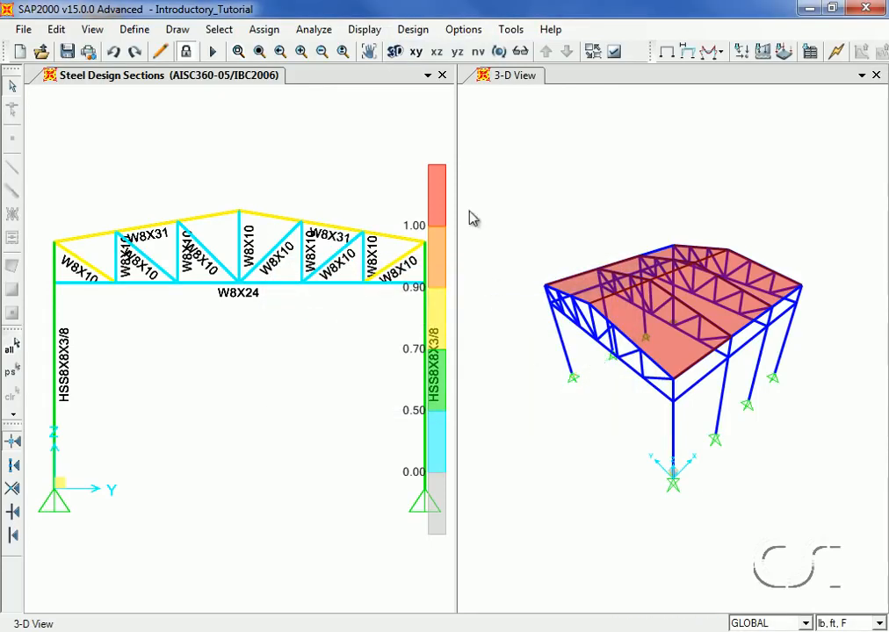
Verify that all steel members passed the stress/capacity check
left_click(422, 33)
mouse_move(429, 52)
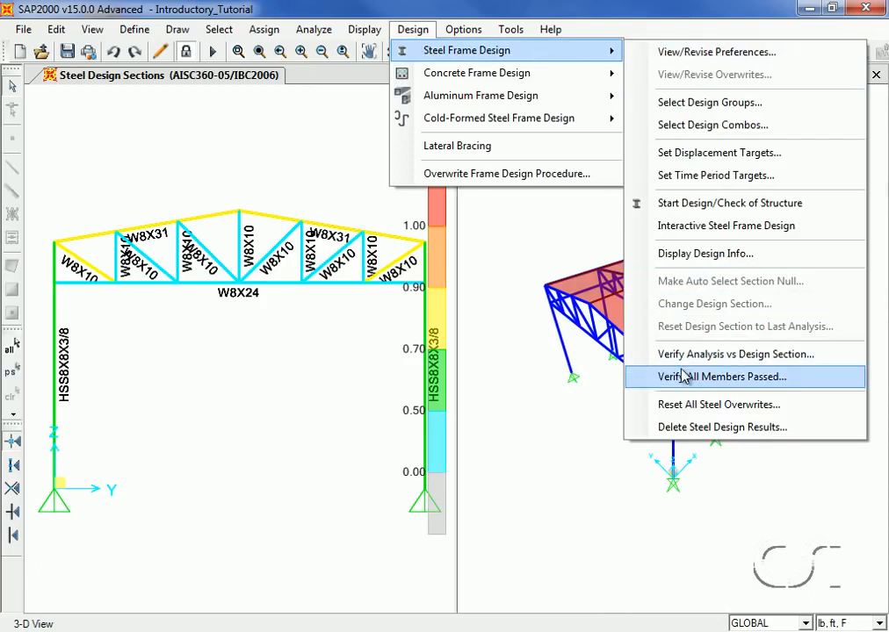
left_click(761, 377)
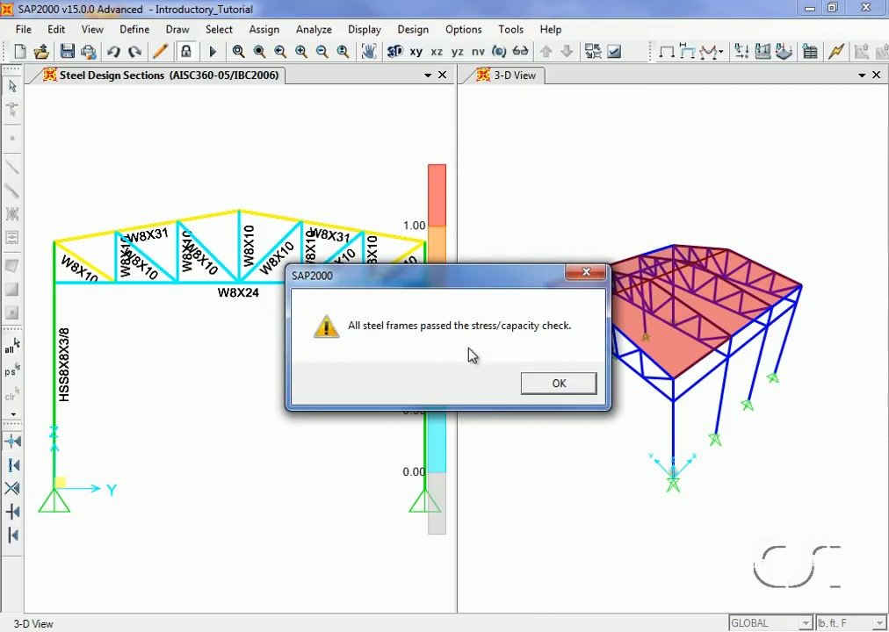
left_click(568, 385)
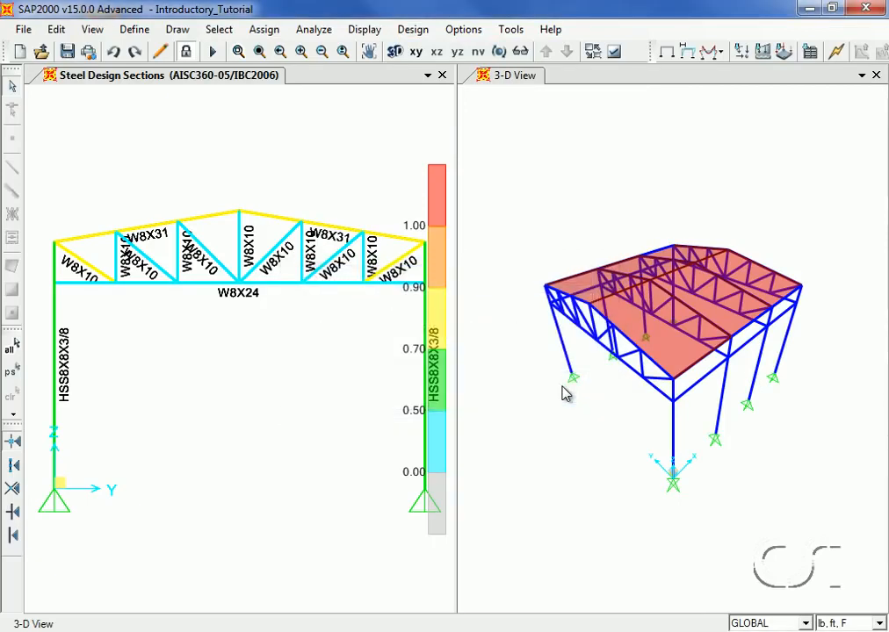